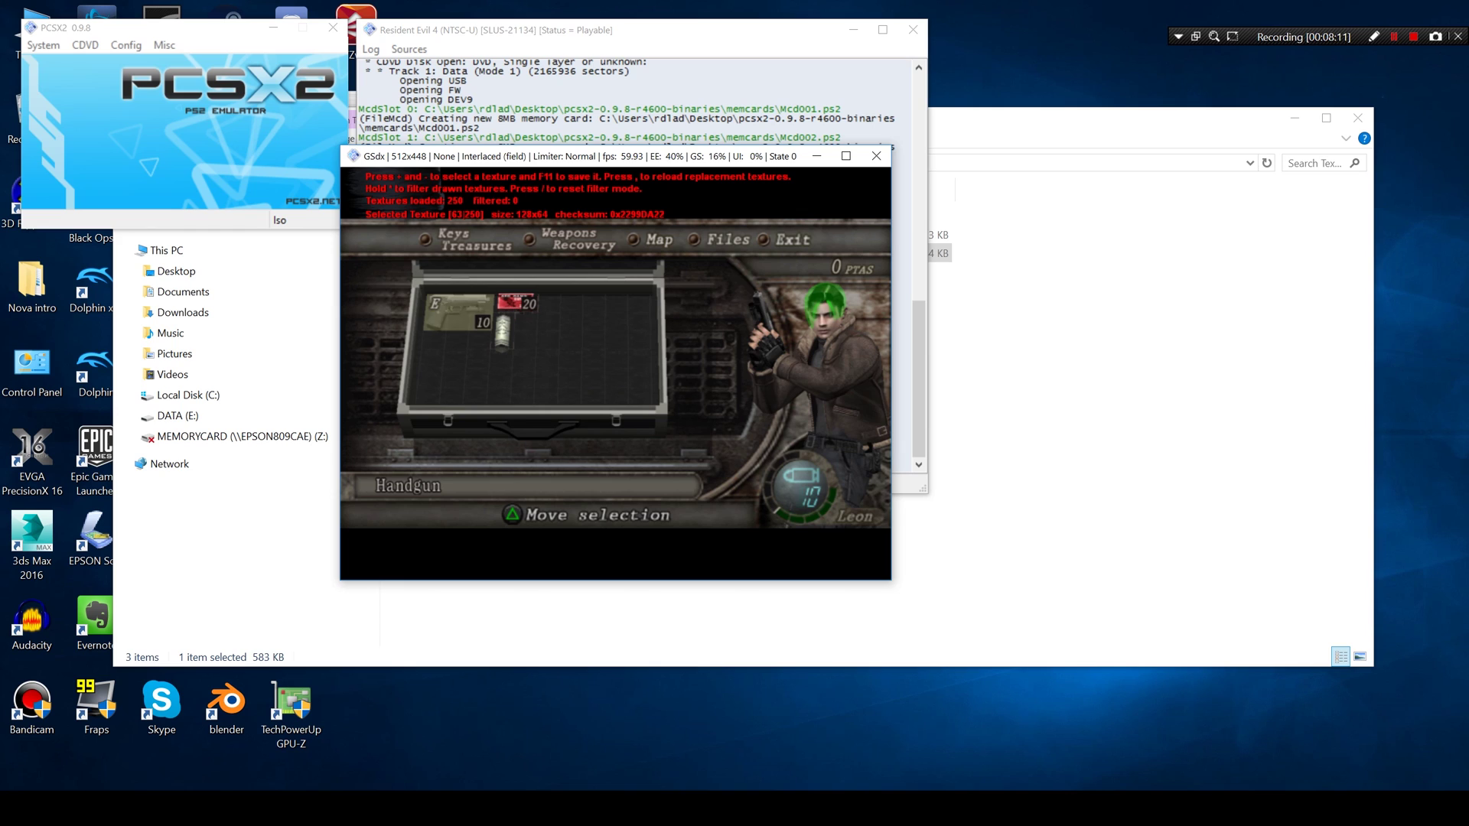
Clear the other windows away and open the Out folder inside the Texmod directory.
key("super+d")
double_click(722, 362)
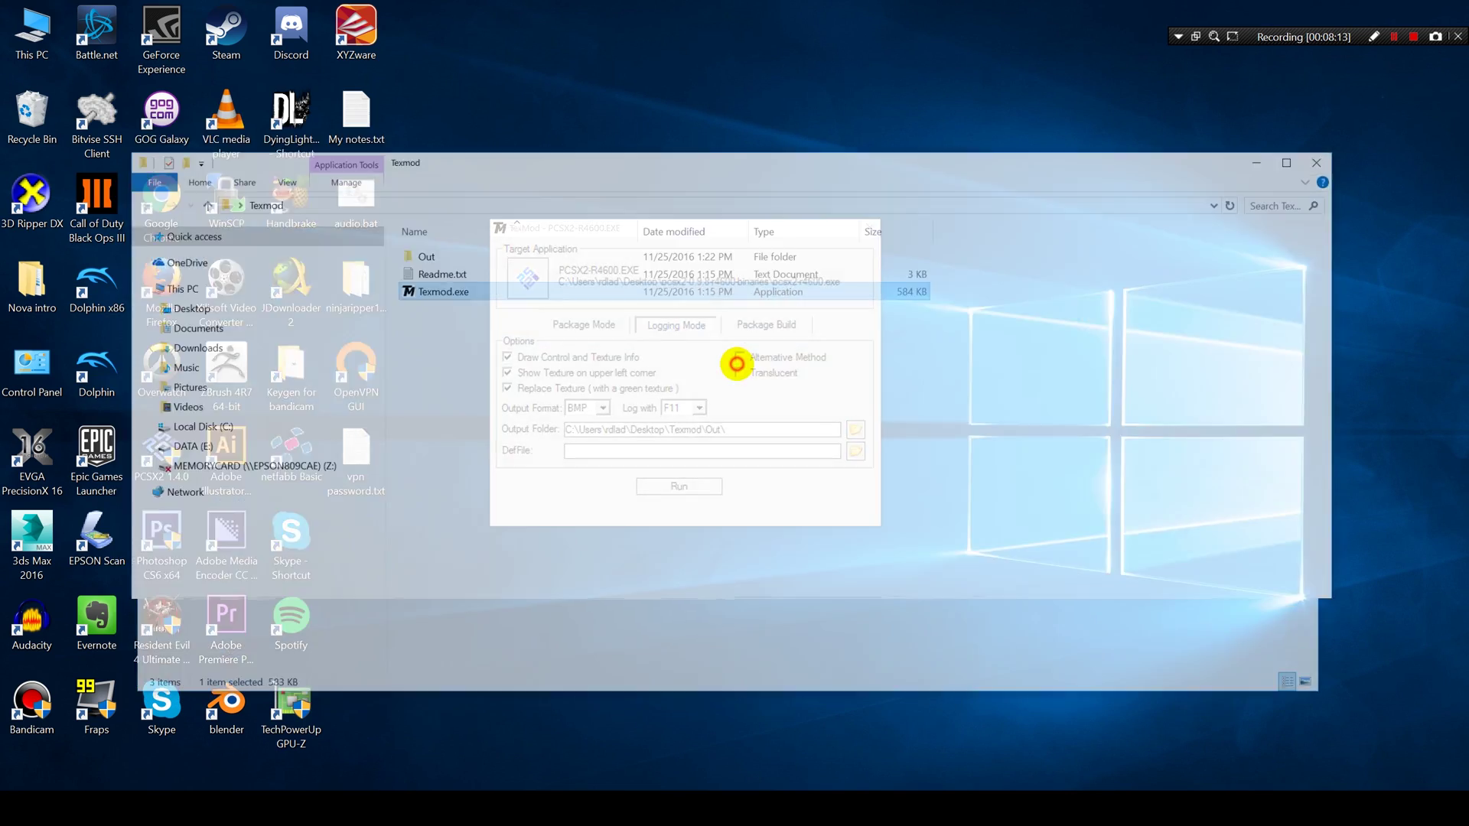
double_click(423, 216)
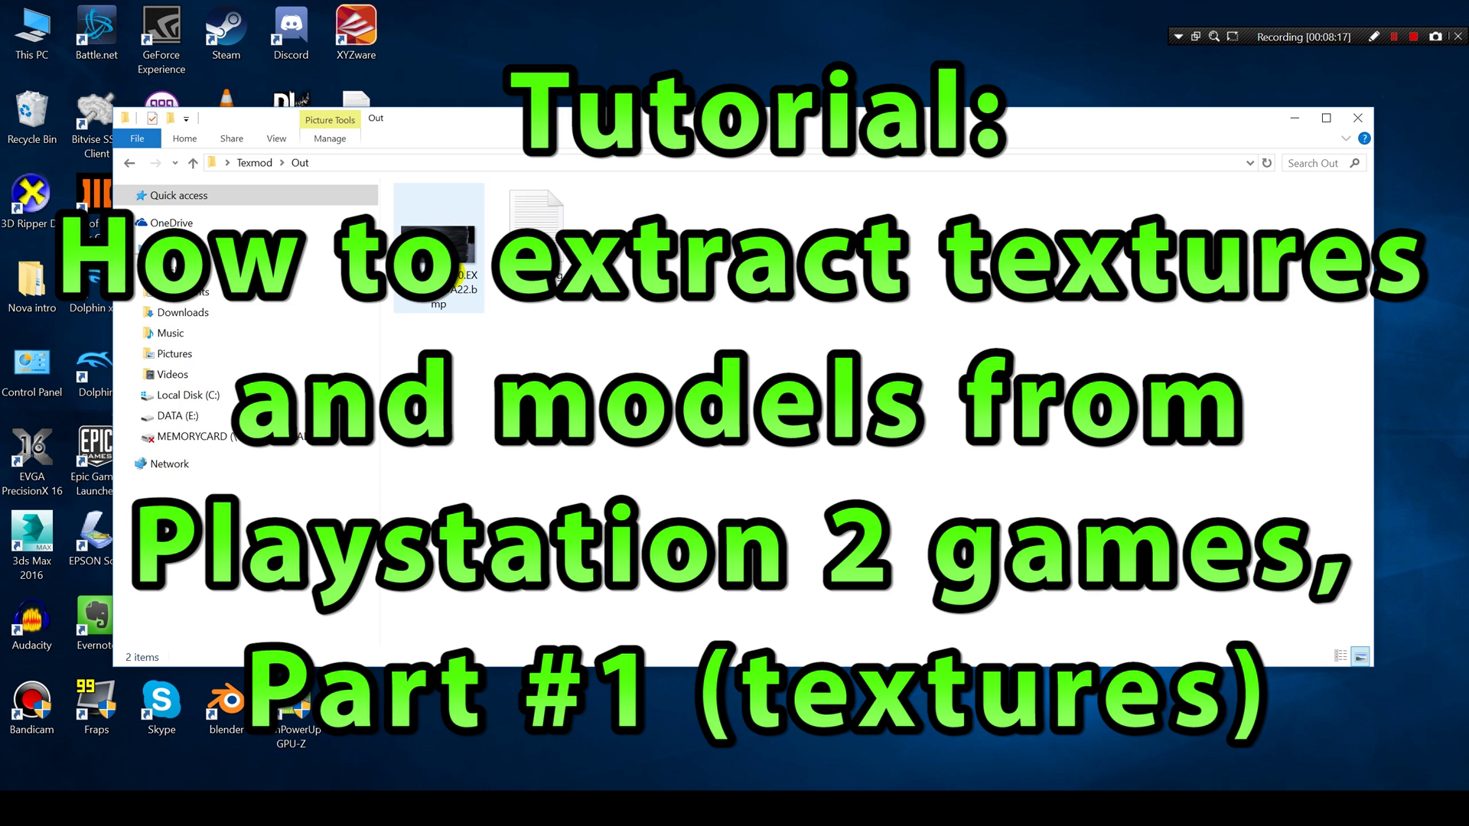
Switch back to PCSX2 and bring its main, game display and console windows in front of the Out folder.
mouse_move(786, 809)
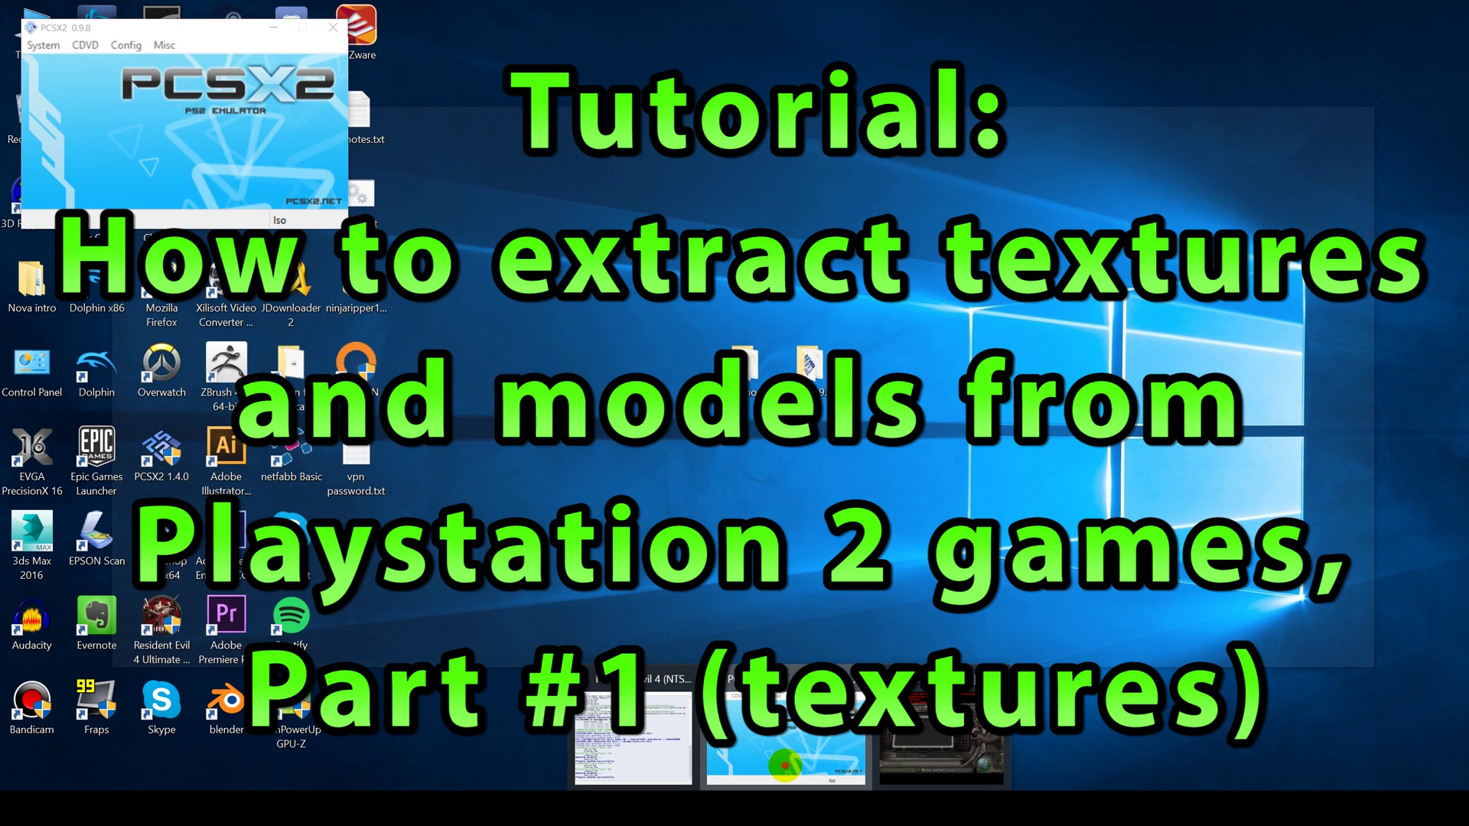
left_click(786, 738)
mouse_move(785, 809)
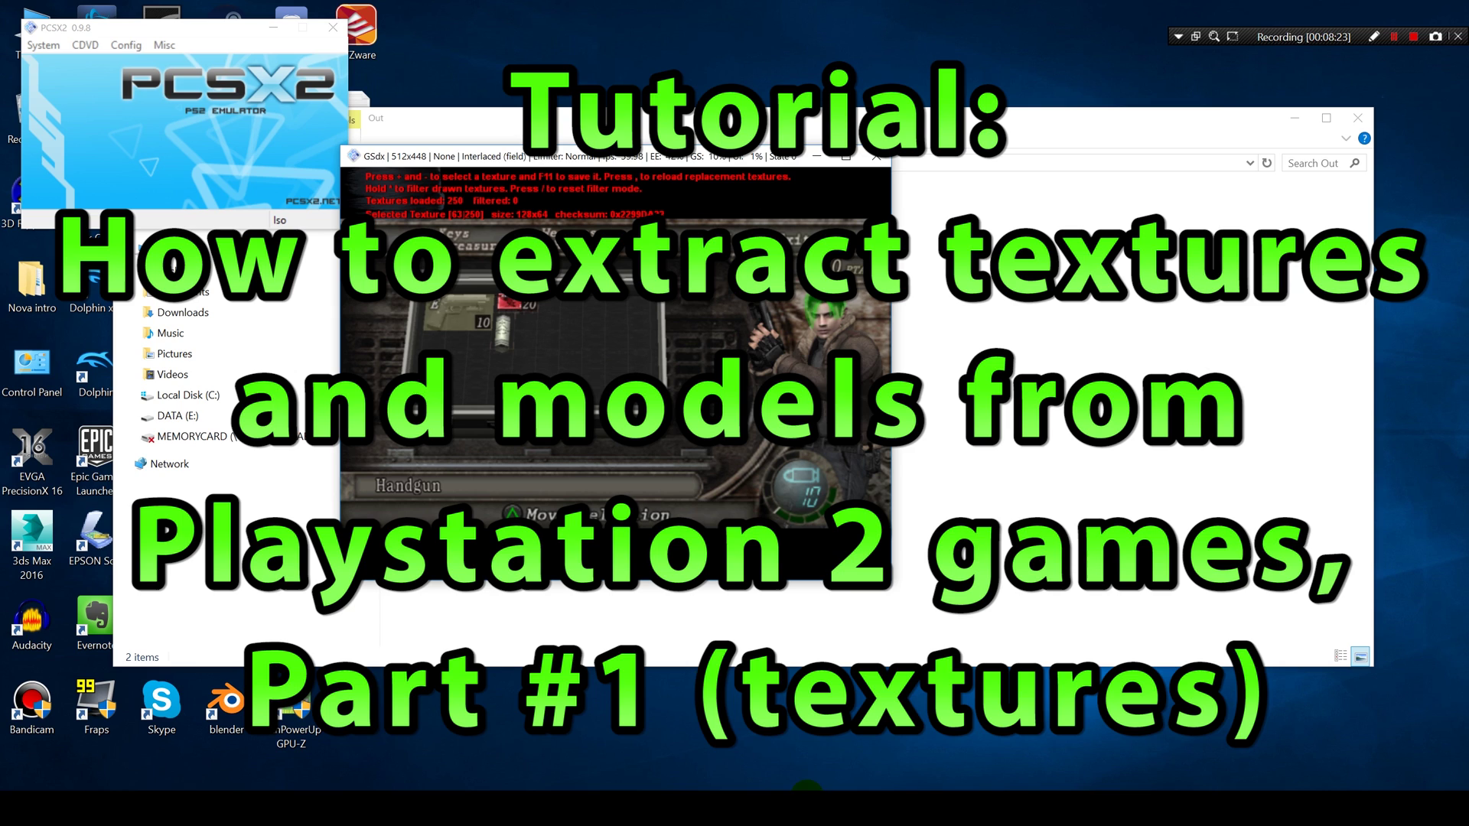
left_click(673, 738)
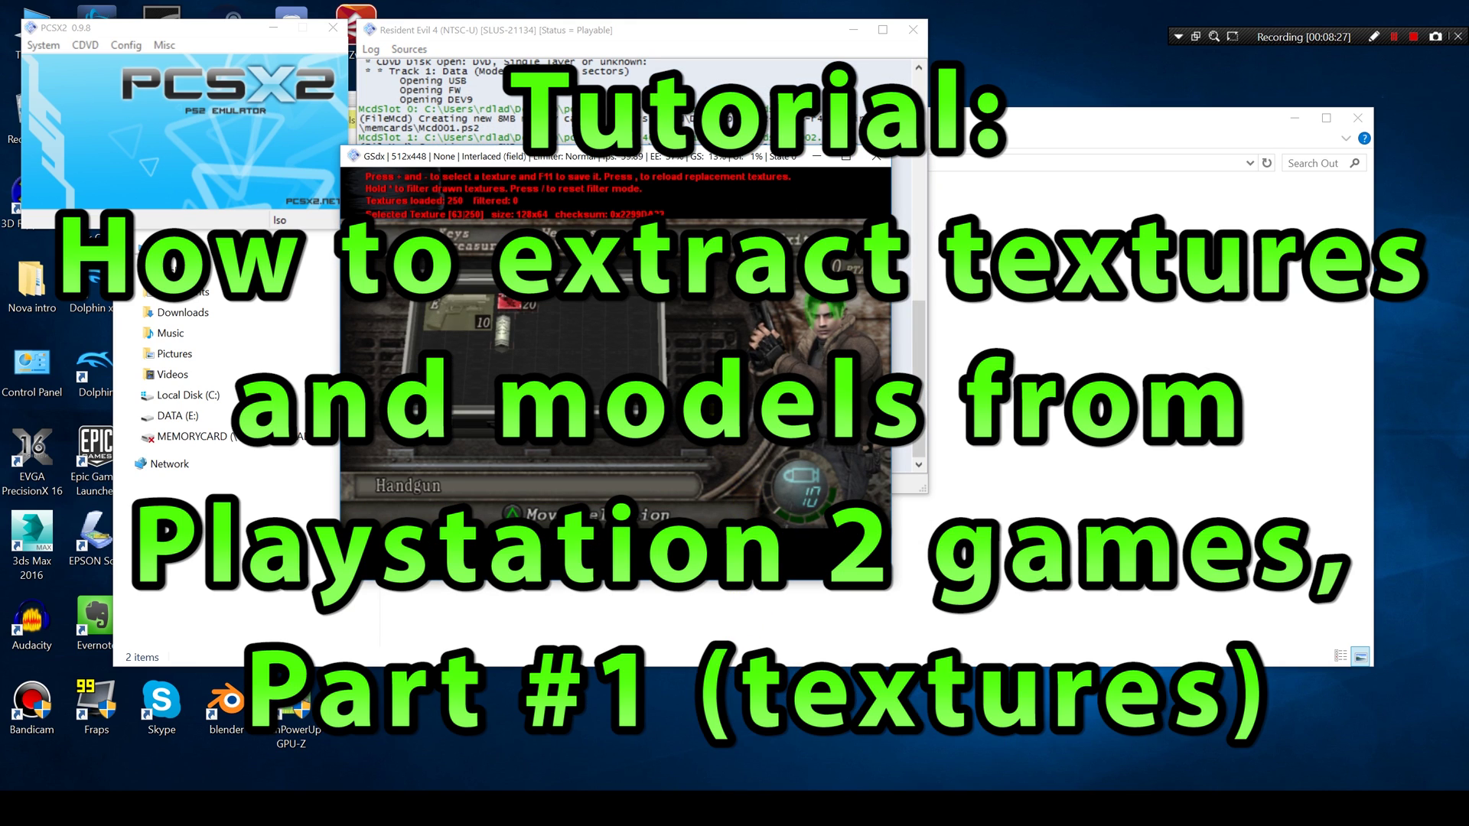
Cycle through the loaded textures to number 91, the character's gloves, and save that texture.
key("KP_Add")
key("KP_Add")
key("KP_Add")
key("KP_Add")
key("KP_Add")
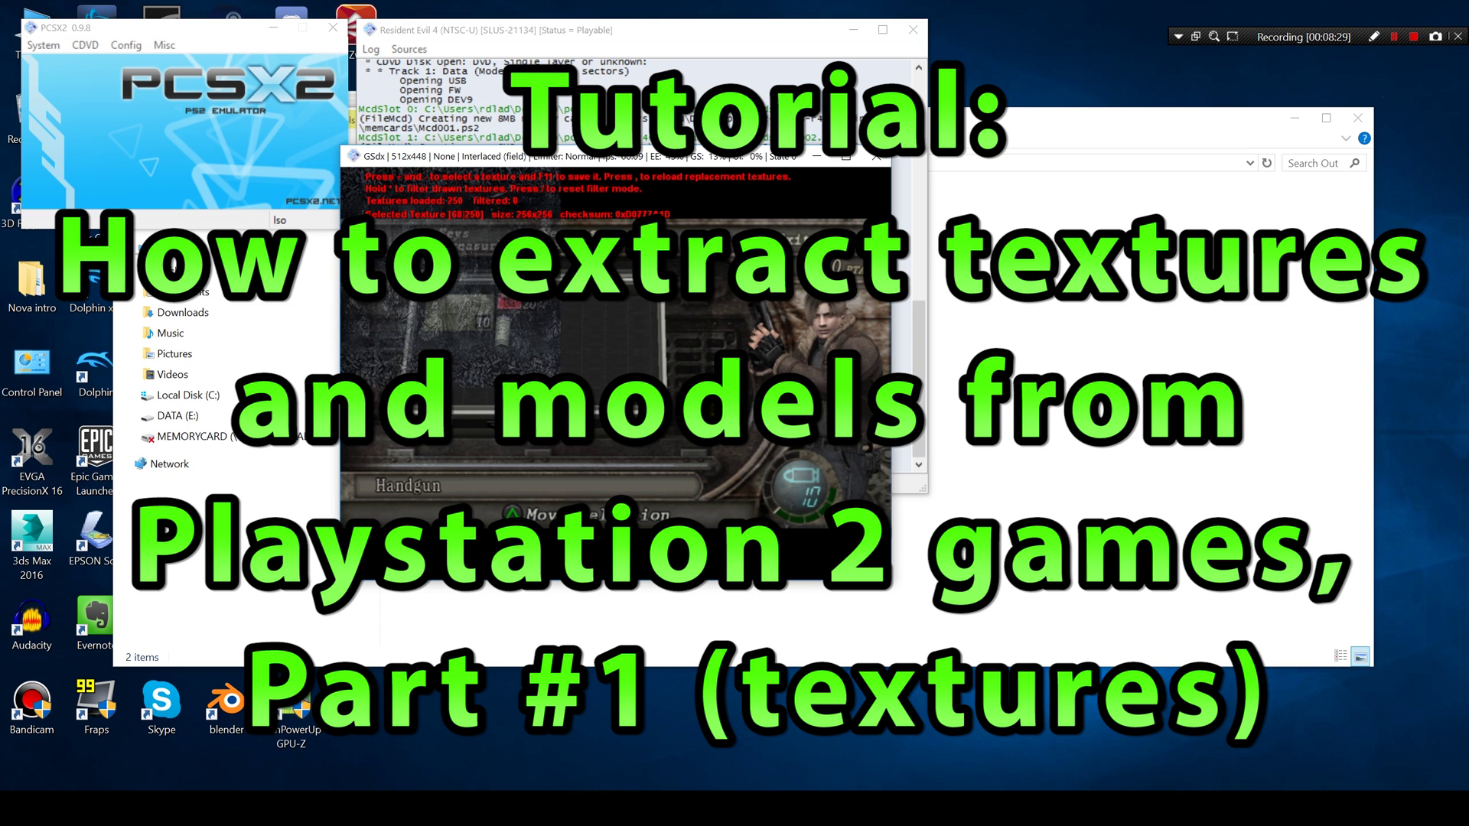
key("KP_Add")
key("KP_Add")
key("KP_Add")
key("KP_Add")
key("KP_Add")
key("KP_Add")
key("KP_Add")
key("KP_Add")
key("KP_Add")
key("KP_Add")
key("KP_Add")
key("KP_Add")
key("KP_Add")
key("KP_Add")
key("KP_Add")
key("KP_Add")
key("KP_Add")
key("KP_Add")
key("KP_Add")
key("KP_Add")
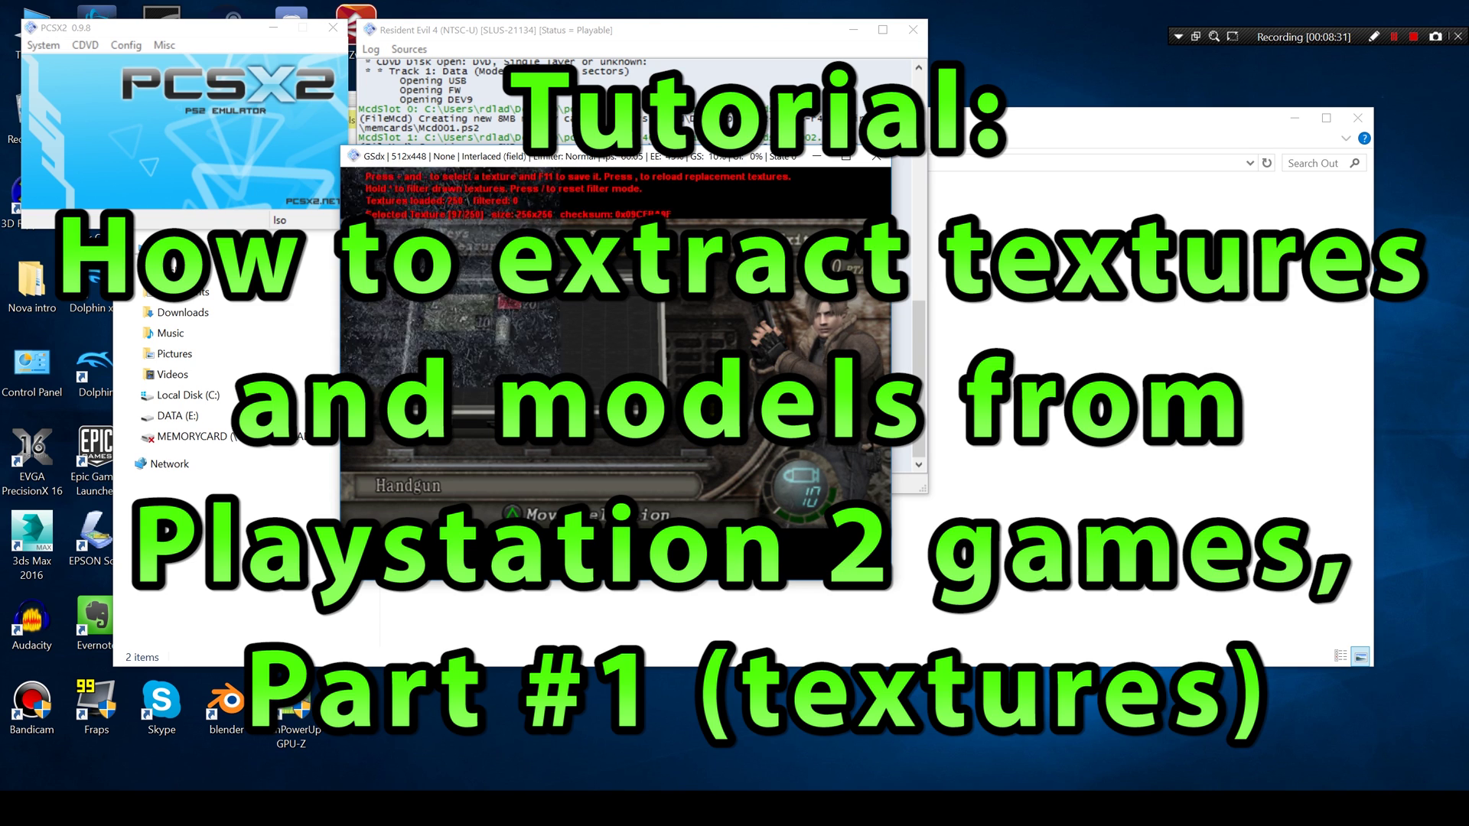
key("KP_Subtract")
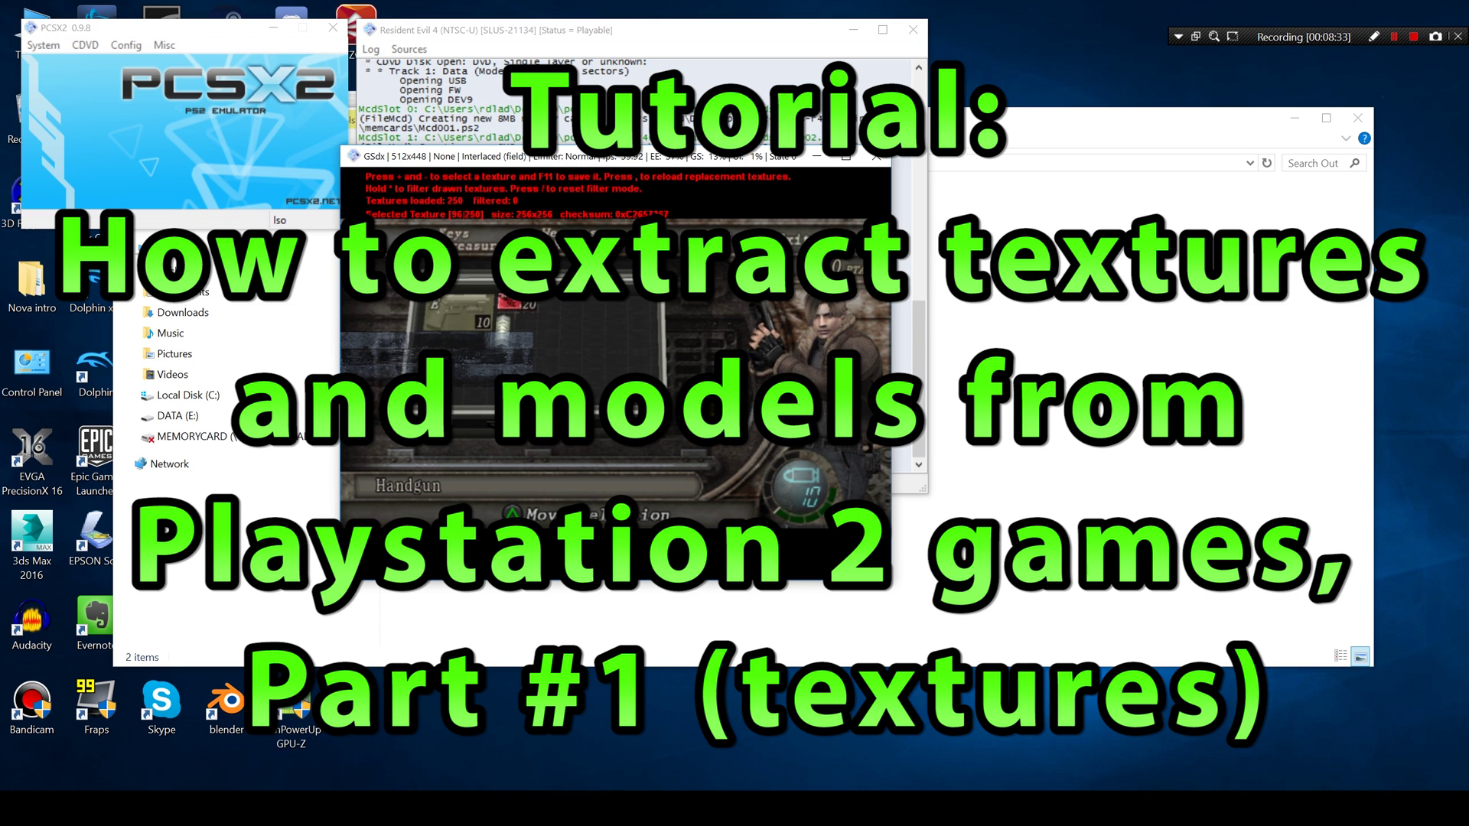
key("KP_Subtract")
key("KP_Subtract")
key("KP_Subtract")
key("KP_Subtract")
key("KP_Subtract")
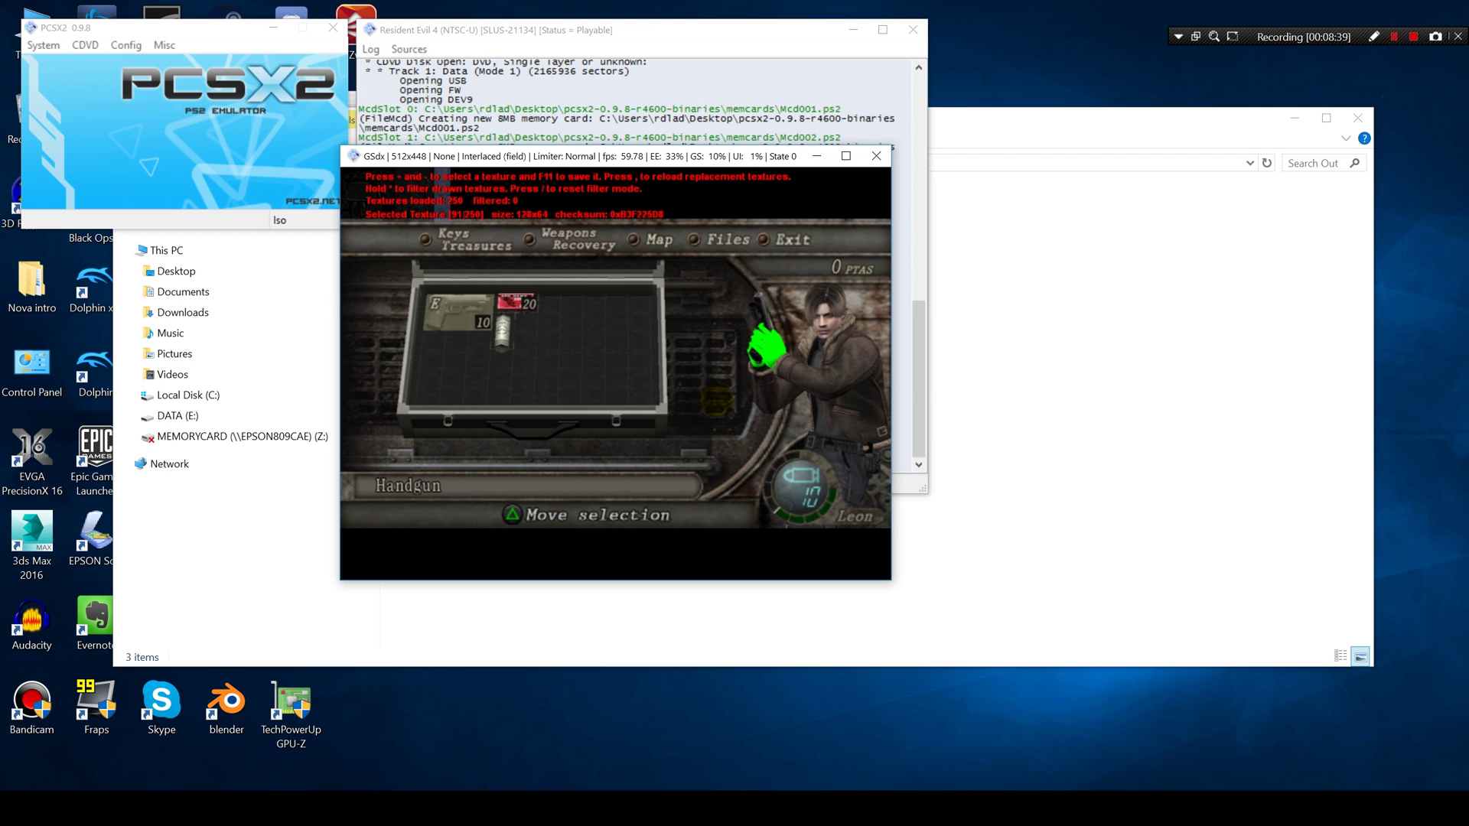
Advance to texture 100, the body of the character's jacket, and save it.
key("KP_Add")
key("KP_Add")
key("KP_Add")
key("KP_Add")
key("KP_Add")
key("KP_Add")
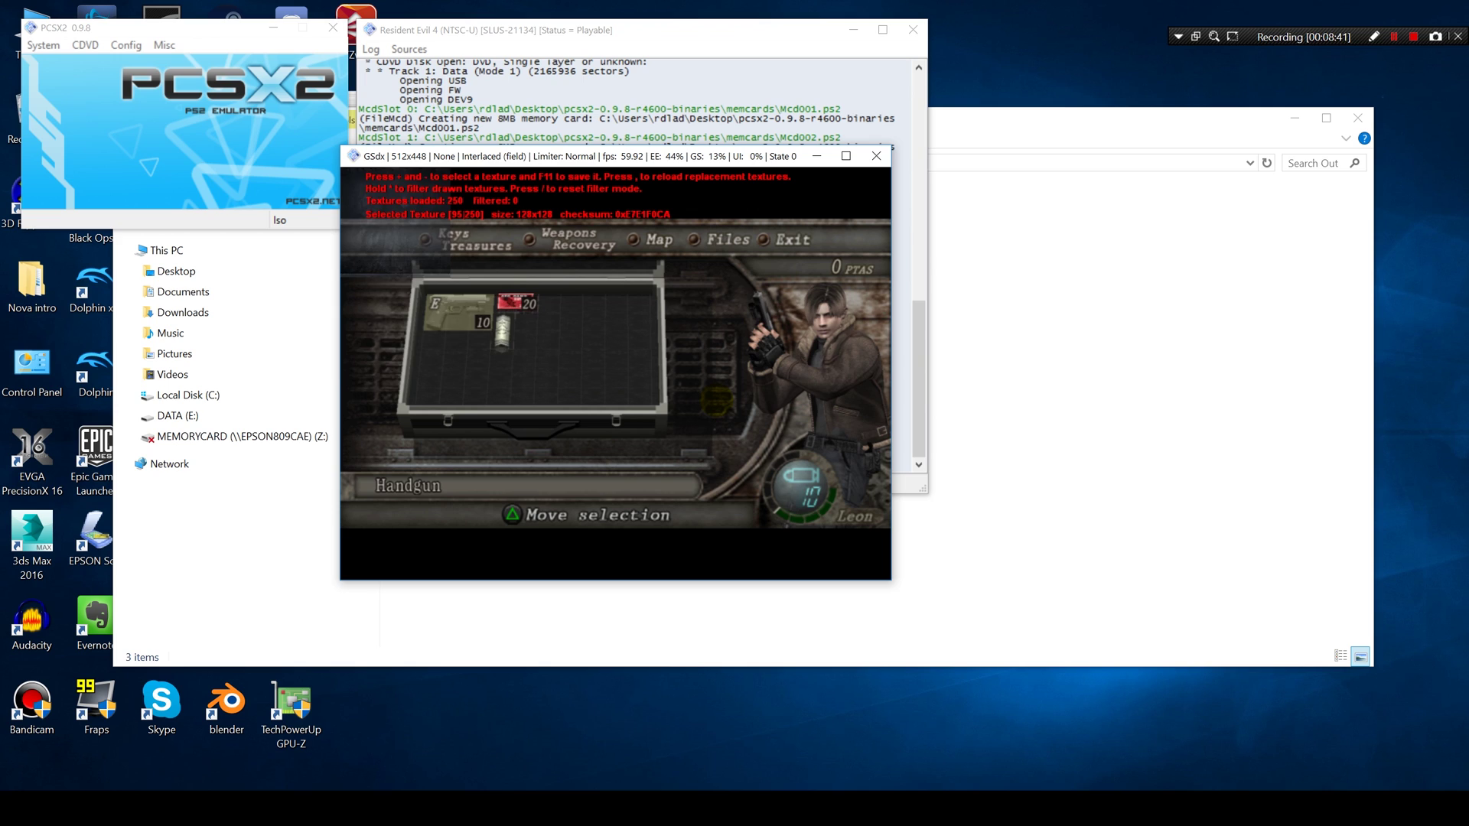
key("KP_Add")
key("KP_Add")
key("KP_Add")
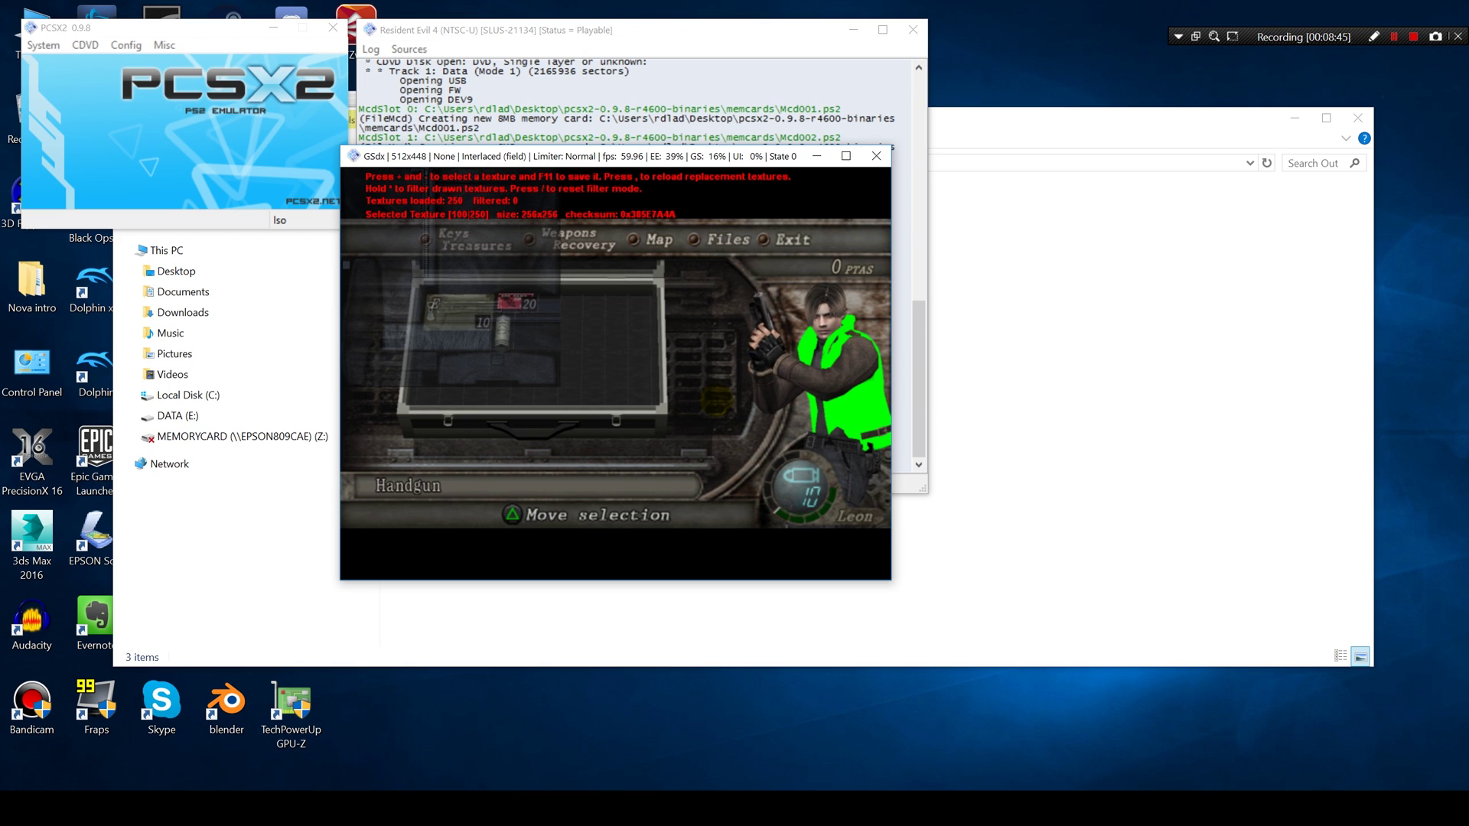
Cycle on to the 128x128 texture of the shirt beneath the character's jacket and save it.
key("KP_Add")
key("KP_Add")
key("KP_Add")
key("KP_Add")
key("KP_Add")
key("KP_Add")
key("KP_Add")
key("KP_Add")
key("KP_Add")
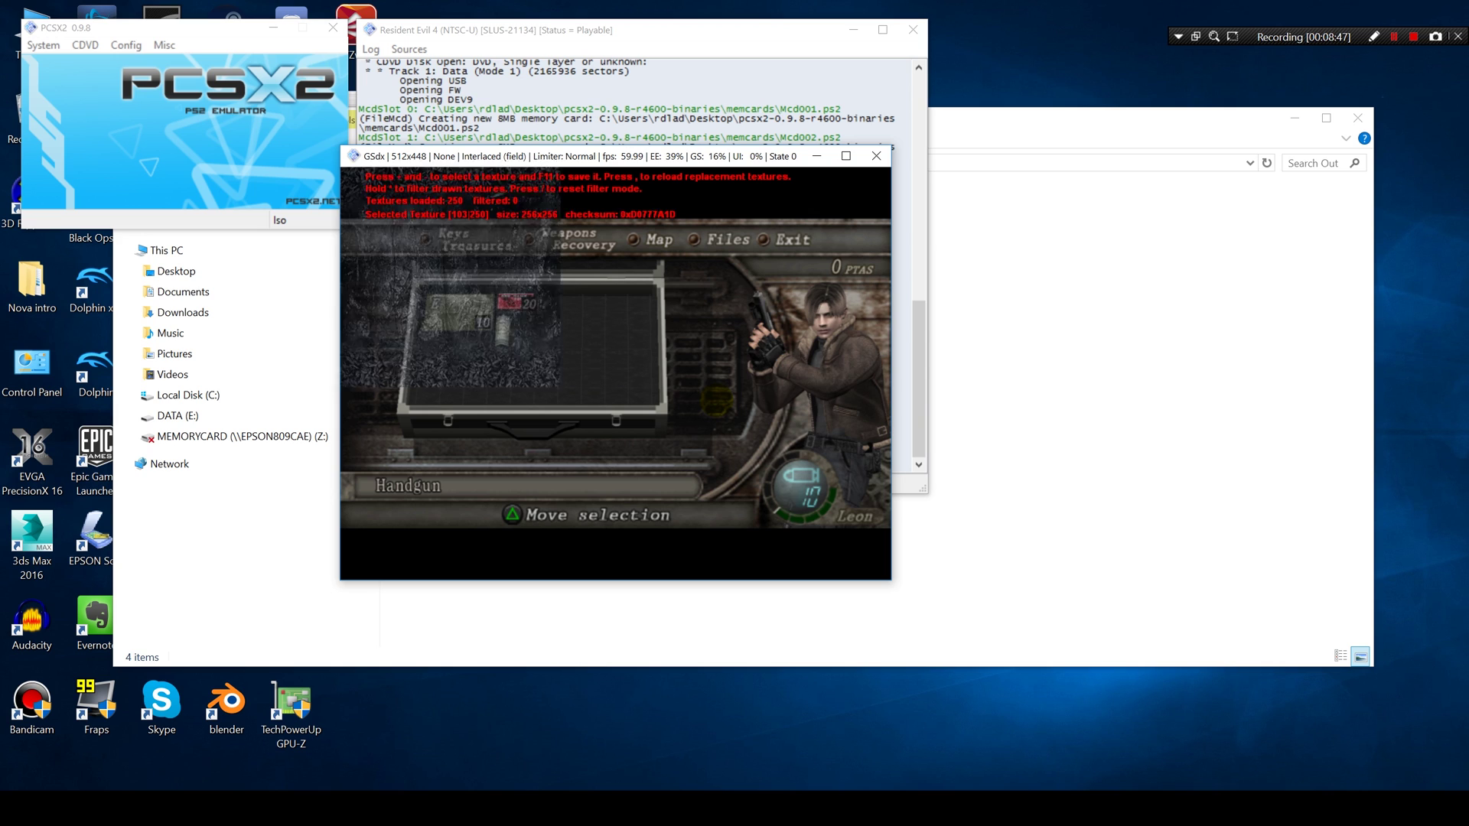
key("KP_Subtract")
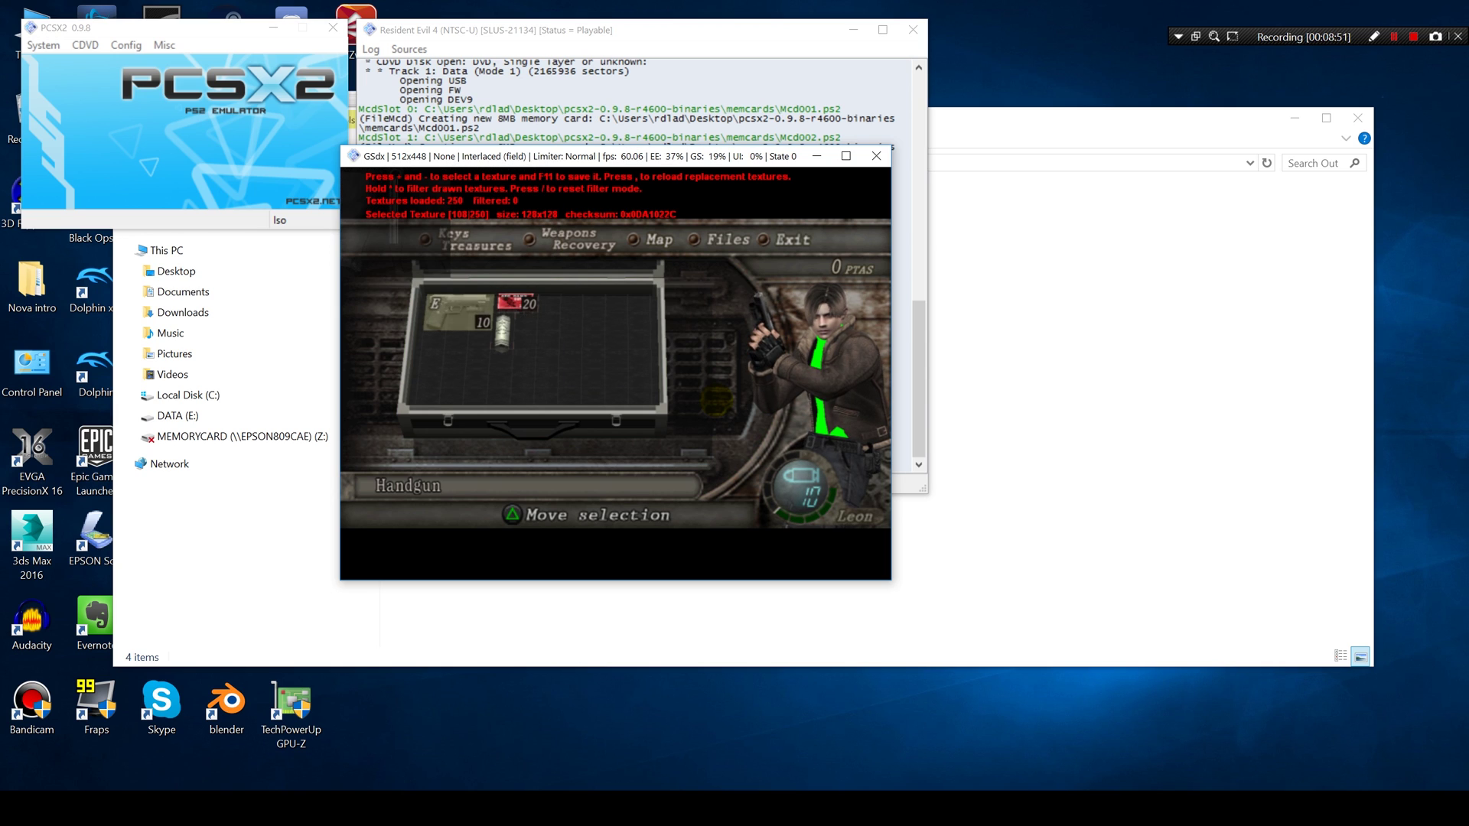
Advance through the loaded textures to the character's 128x128 face texture and save it.
key("KP_Add")
key("KP_Add")
key("KP_Add")
key("KP_Add")
key("KP_Add")
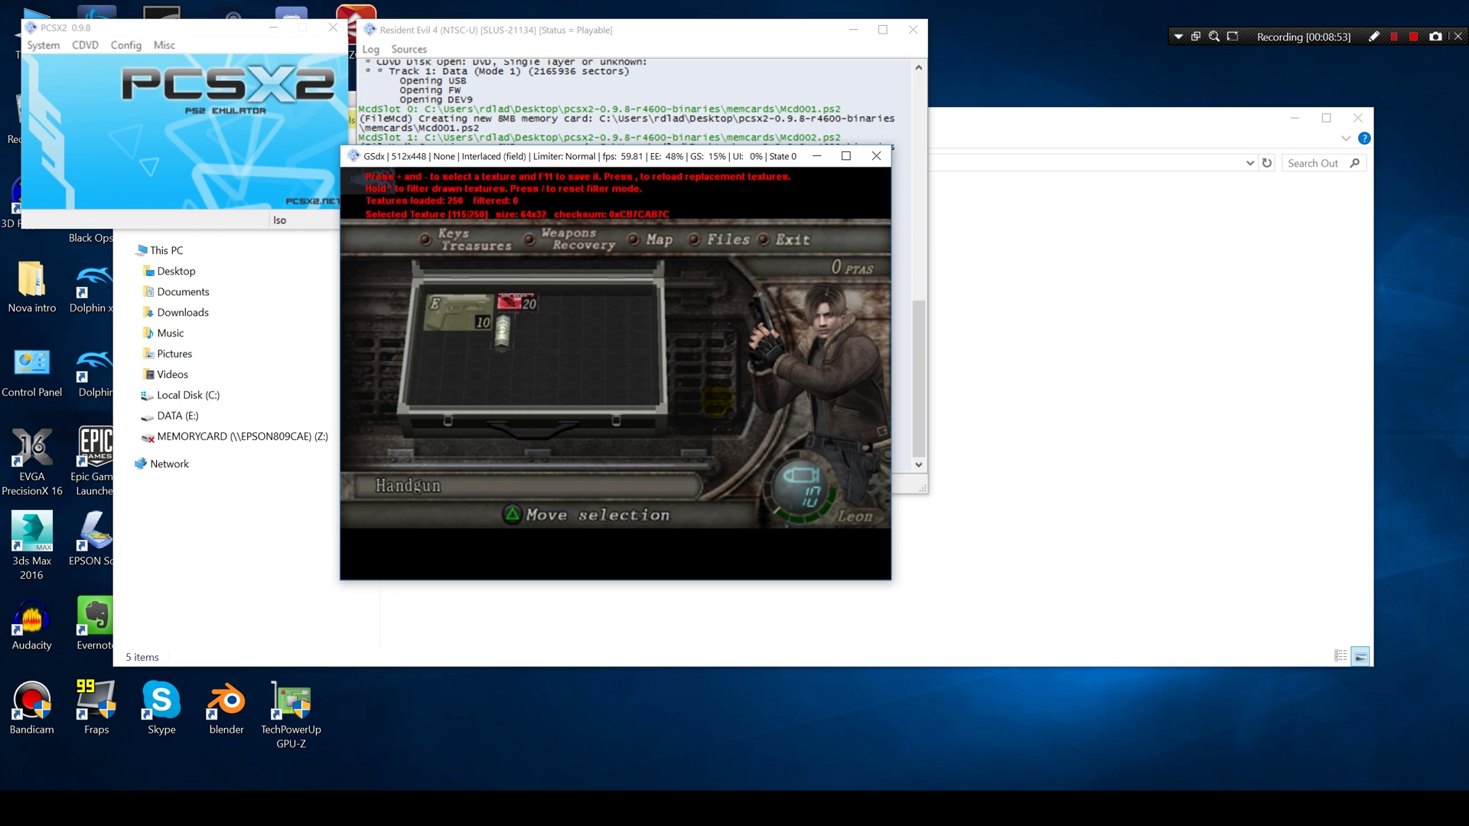
key("KP_Add")
key("KP_Add")
key("KP_Add")
key("KP_Add")
key("KP_Add")
key("KP_Add")
key("KP_Add")
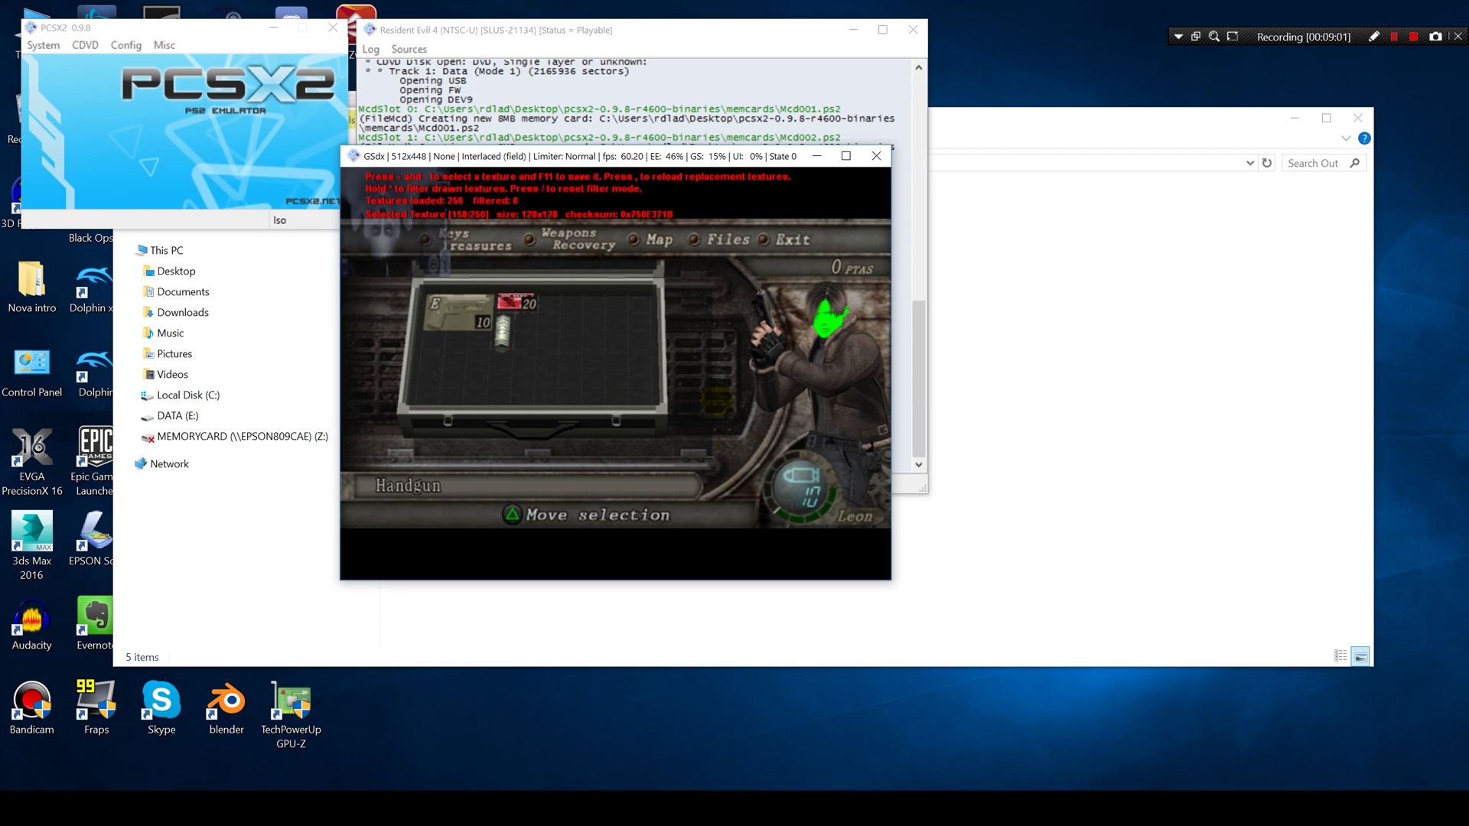
Cycle past the handgun's texture to number 197, the 64x64 one tinting the character's clothes, and save it.
key("KP_Add")
key("KP_Add")
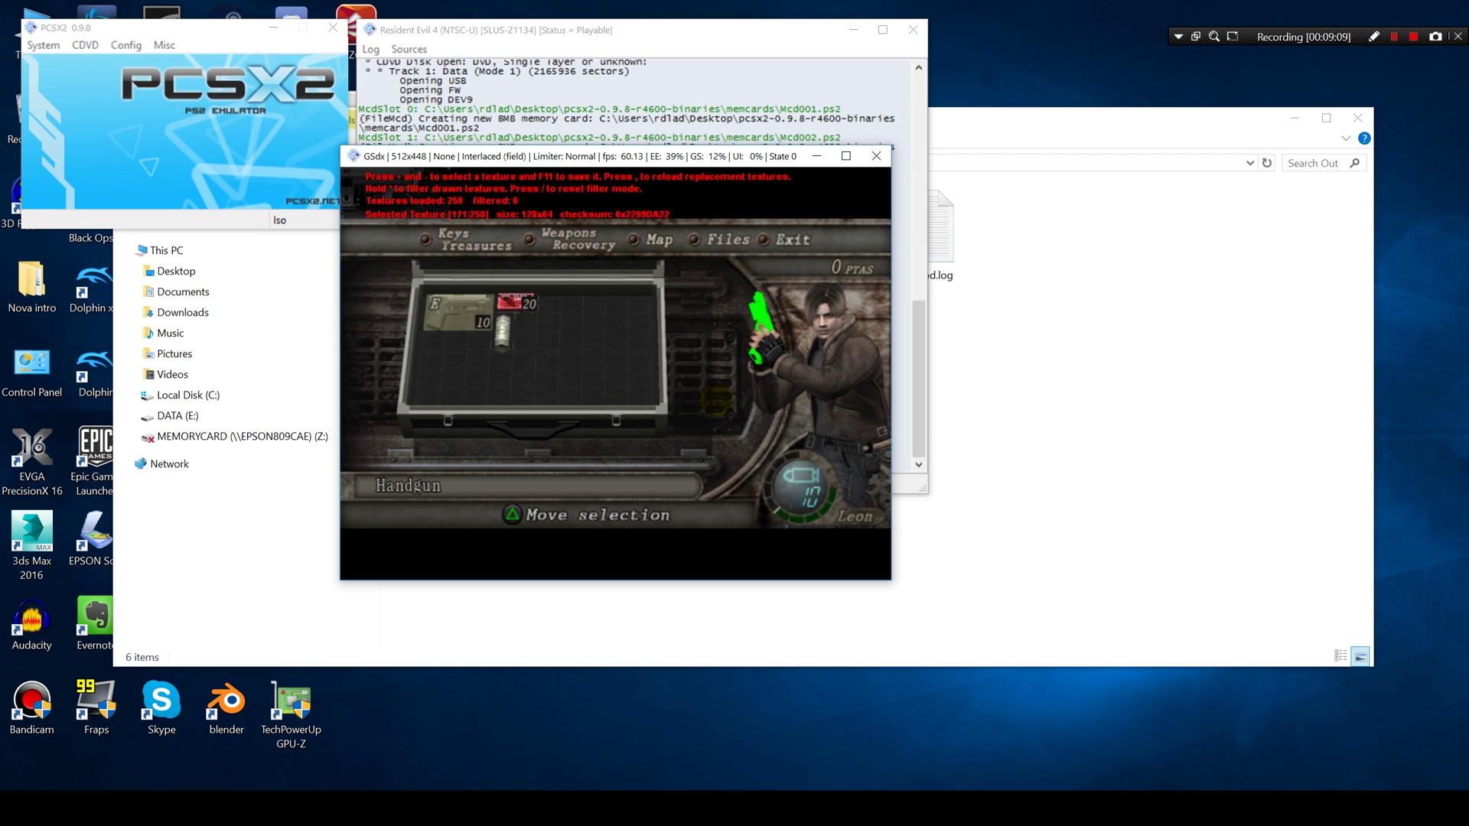
key("KP_Add")
key("KP_Add")
key("KP_Add")
key("KP_Add")
key("KP_Add")
key("KP_Add")
key("KP_Add")
key("KP_Add")
key("KP_Add")
key("KP_Add")
key("KP_Add")
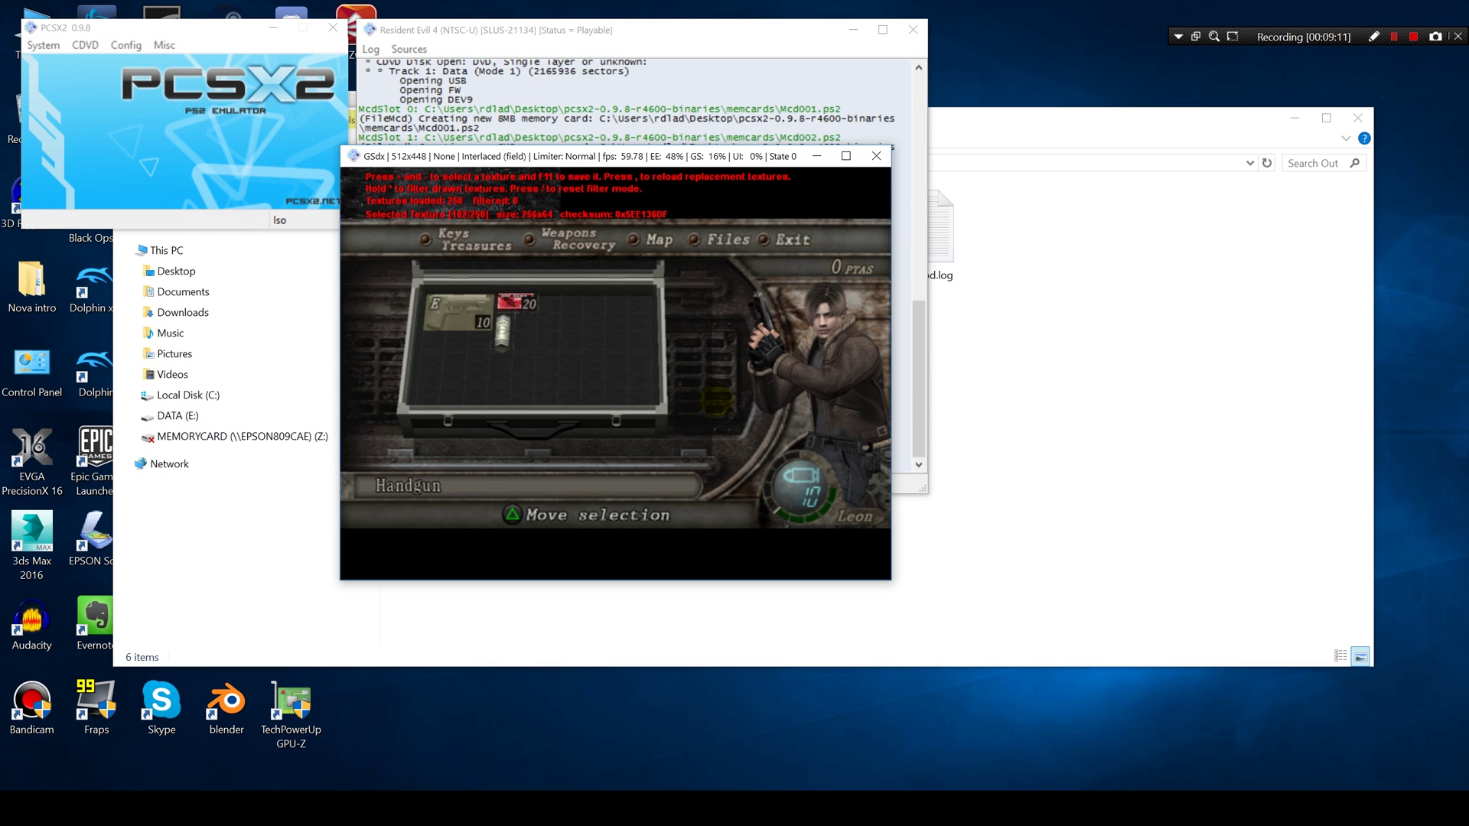
key("KP_Add")
key("KP_Add")
key("KP_Add")
key("KP_Add")
key("KP_Add")
key("KP_Add")
key("KP_Add")
key("KP_Add")
key("KP_Add")
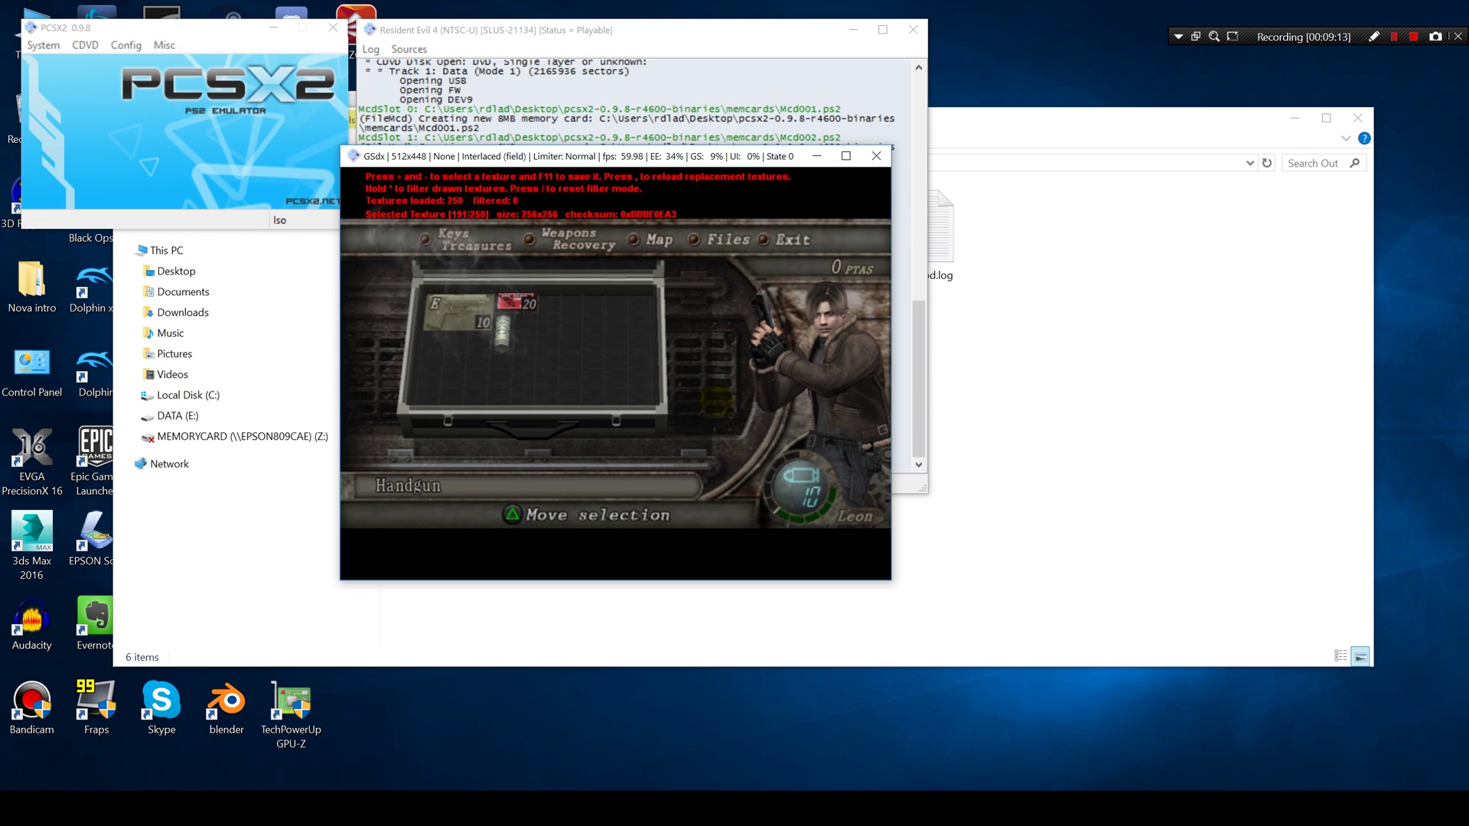
key("KP_Add")
key("KP_Add")
key("KP_Add")
key("KP_Add")
key("KP_Add")
key("KP_Add")
key("KP_Add")
key("KP_Add")
key("KP_Add")
key("KP_Add")
key("KP_Add")
key("KP_Add")
key("KP_Add")
key("KP_Add")
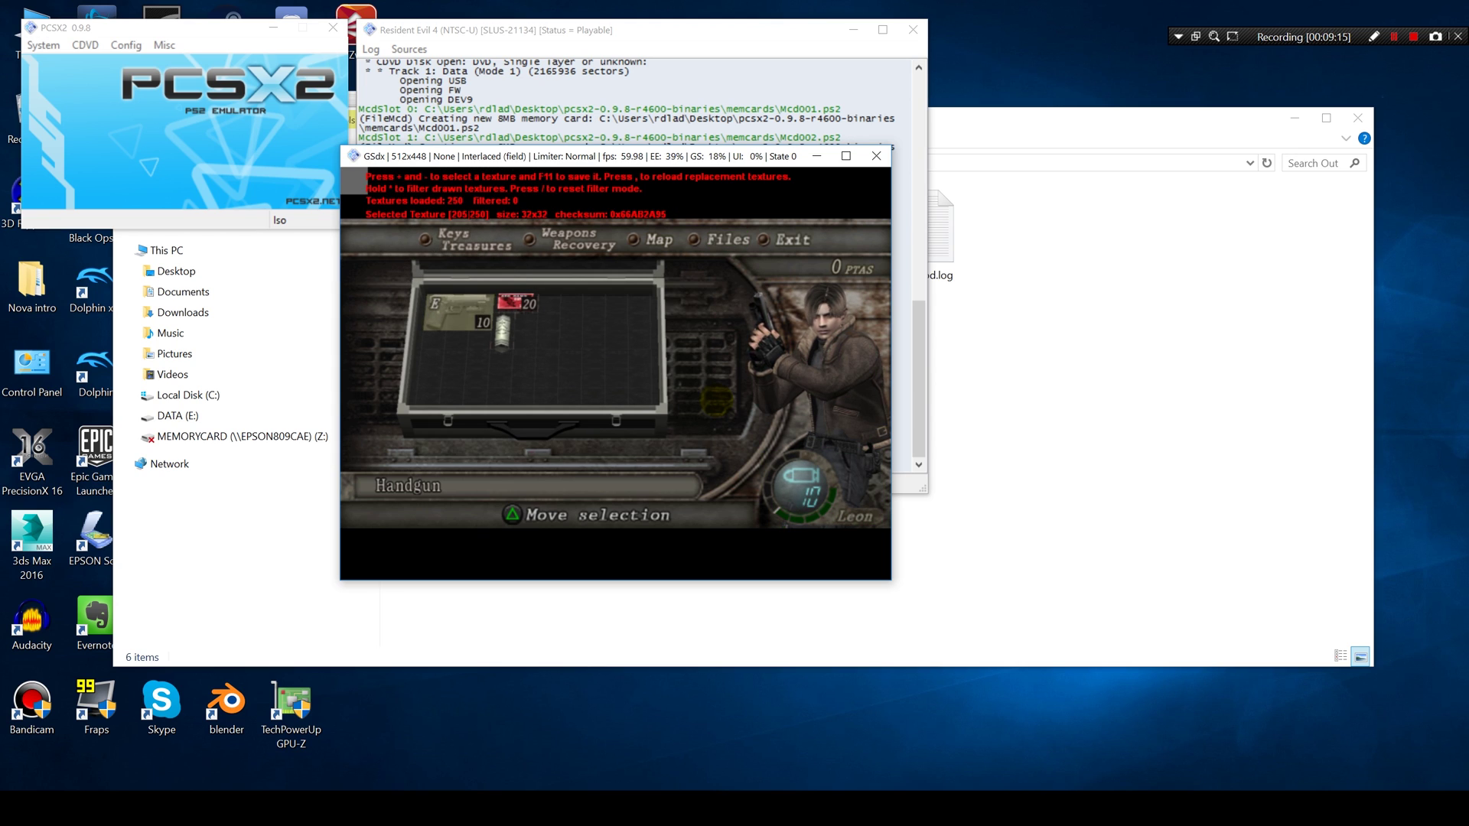
key("KP_Subtract")
key("KP_Subtract")
key("KP_Subtract")
key("KP_Subtract")
key("KP_Subtract")
key("KP_Subtract")
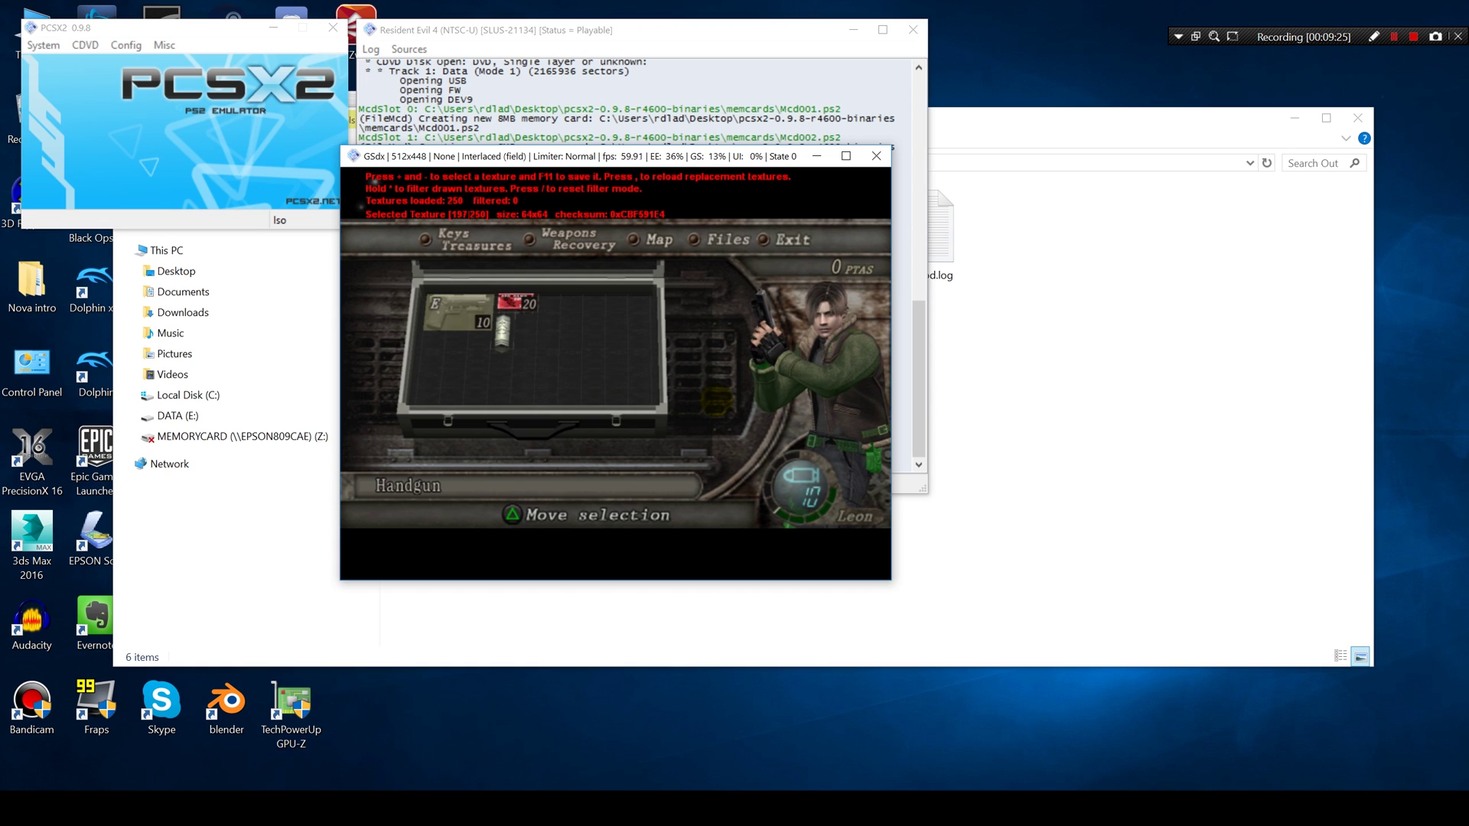
key("F11")
Cycle to the 32x32 circular texture 222 and save it, along with the neighbouring belt and holster texture 223.
key("KP_Add")
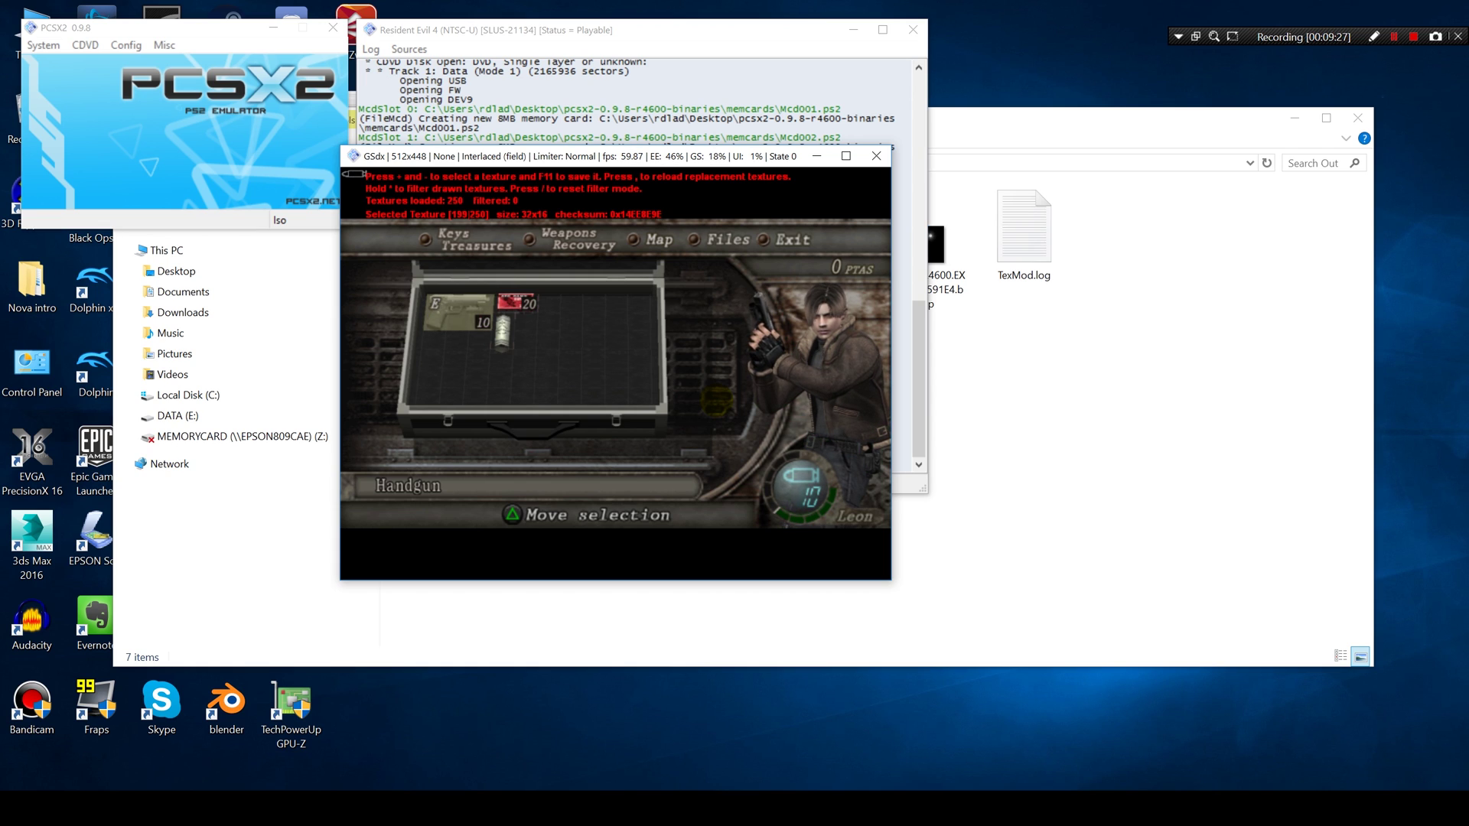
key("KP_Add")
key("KP_Add")
key("KP_Add")
key("KP_Add")
key("KP_Add")
key("KP_Add")
key("KP_Add")
key("KP_Add")
key("KP_Add")
key("KP_Add")
key("KP_Add")
key("KP_Add")
key("KP_Add")
key("KP_Add")
key("KP_Add")
key("KP_Add")
key("KP_Add")
key("KP_Add")
key("KP_Add")
key("KP_Add")
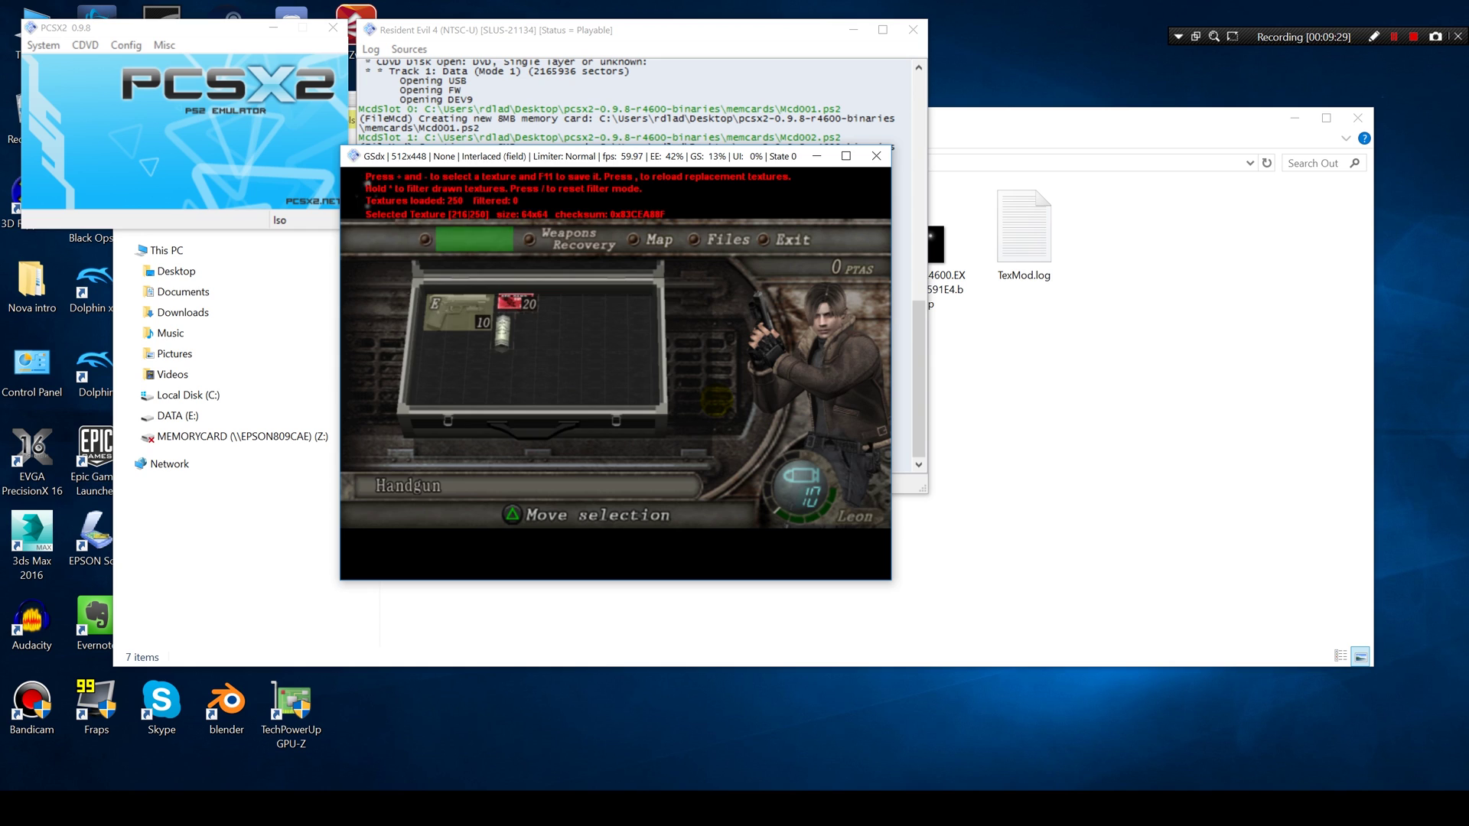
key("KP_Subtract")
key("KP_Subtract")
key("KP_Subtract")
key("KP_Subtract")
key("KP_Subtract")
key("KP_Subtract")
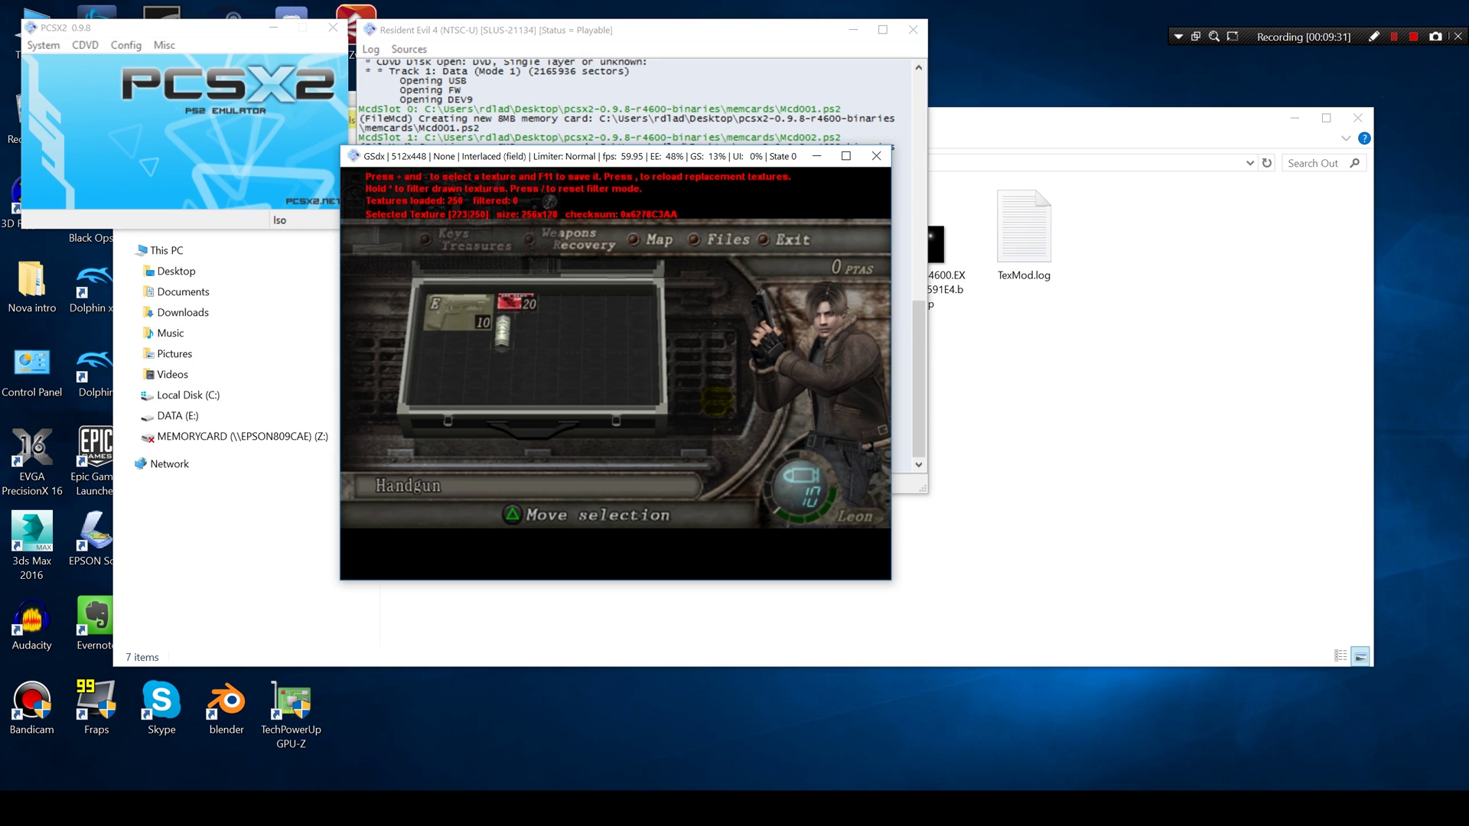
key("KP_Subtract")
key("KP_Subtract")
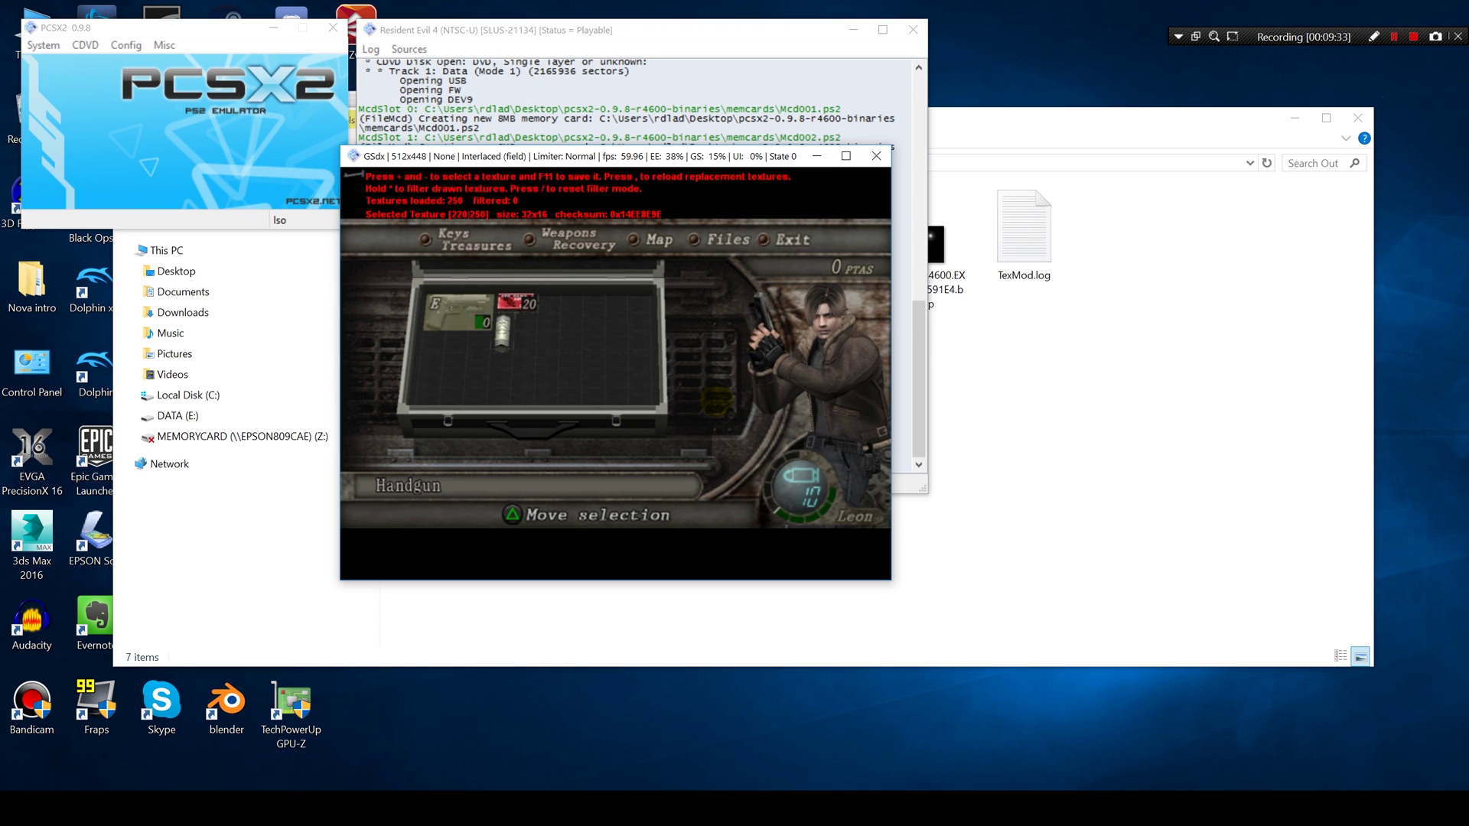
key("KP_Add")
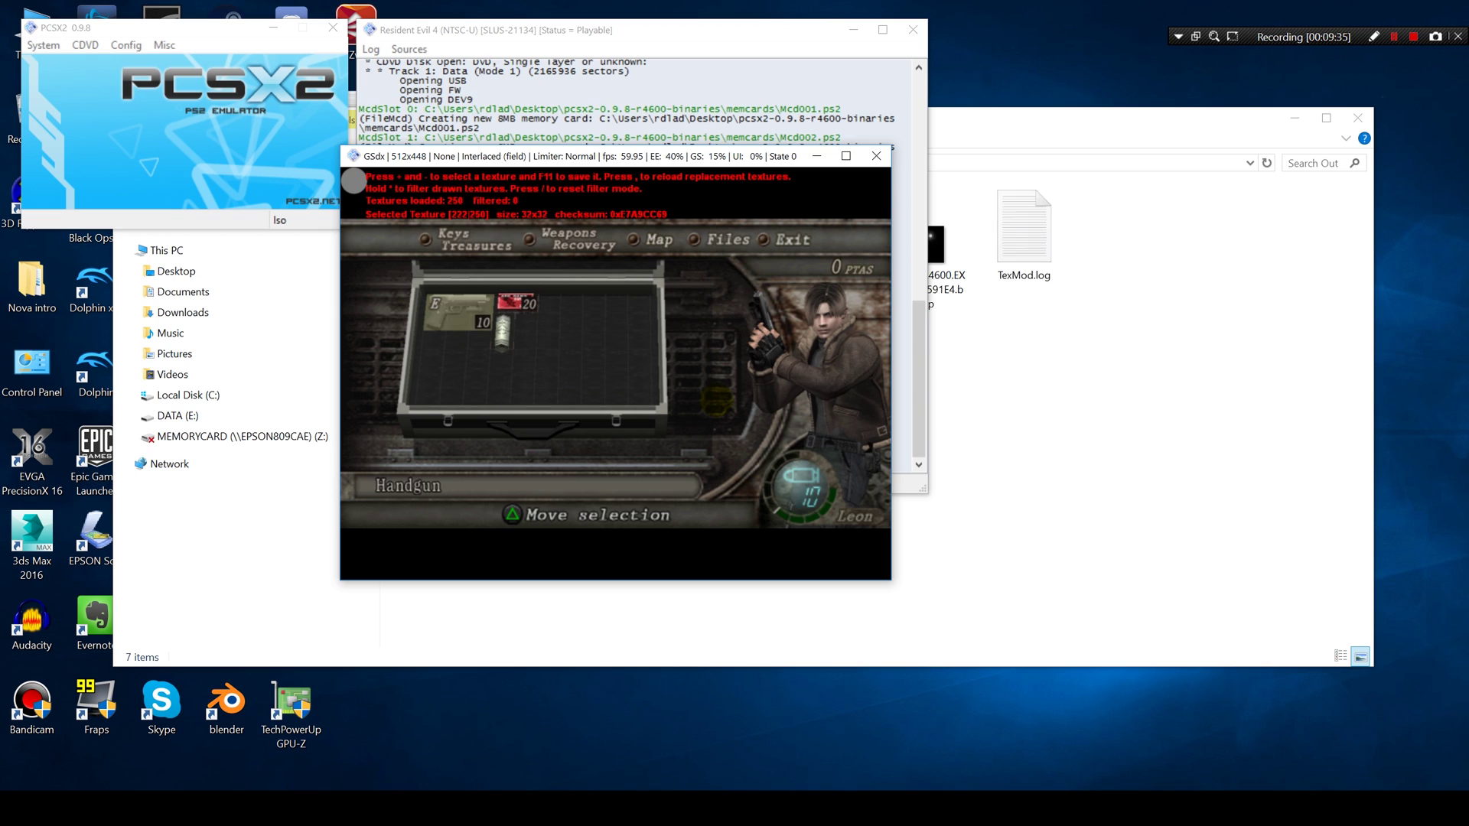
key("F11")
key("KP_Add")
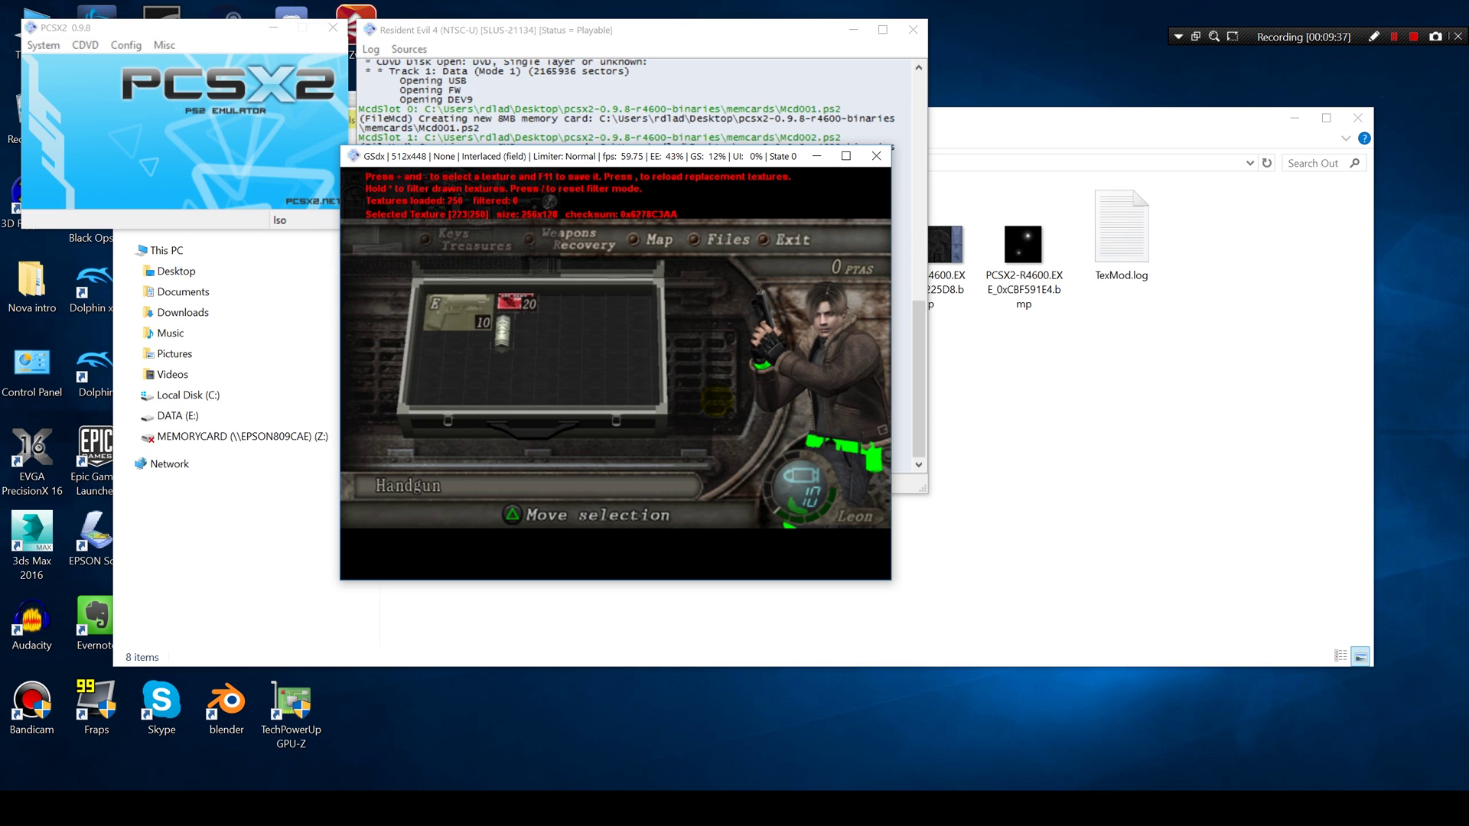
key("F11")
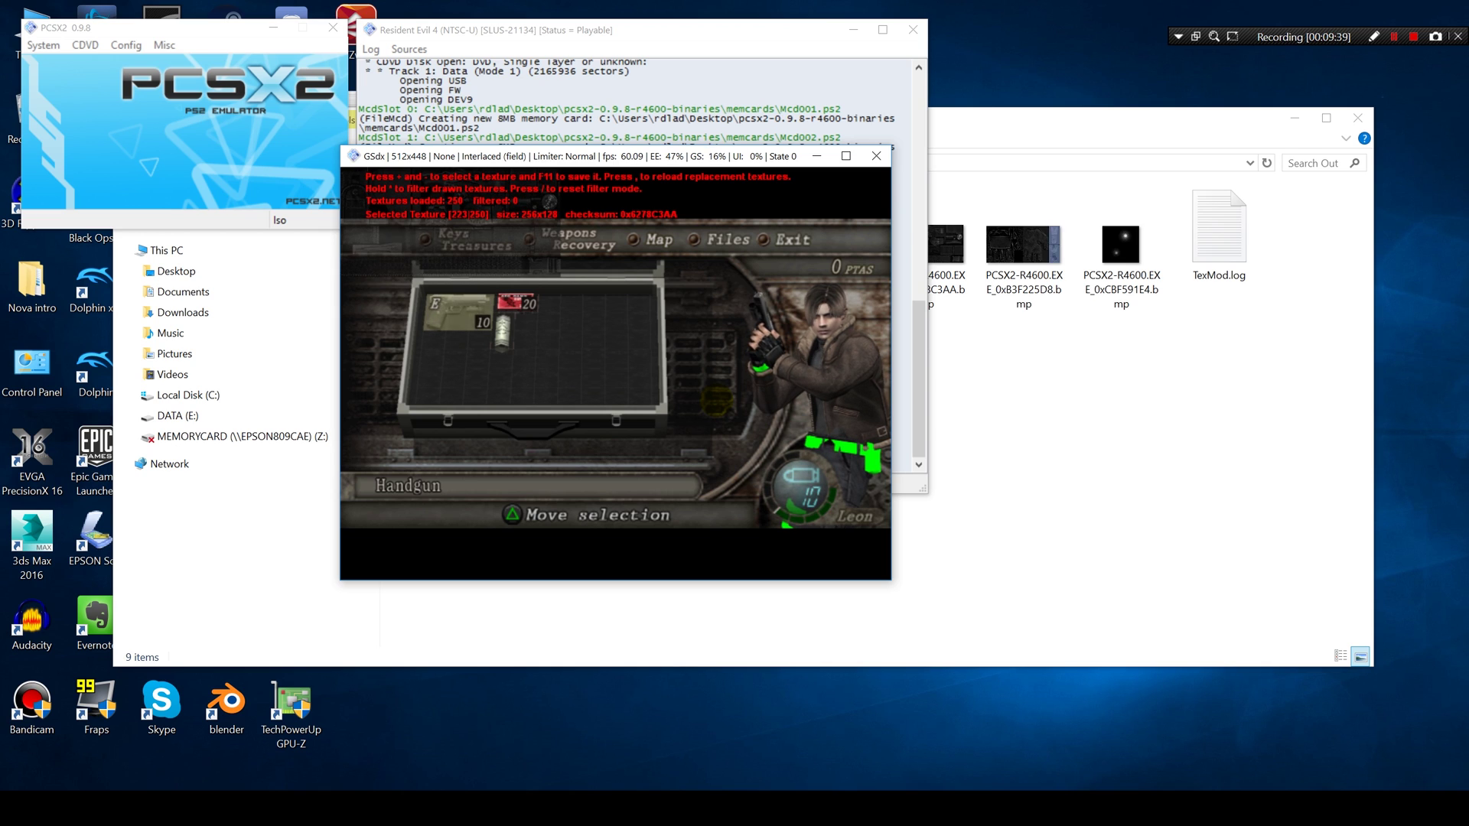
Cycle forward from texture 223 to number 248, the 256x256 texture of the character's jacket sleeves, and save it.
key("KP_Add")
key("KP_Add")
key("KP_Add")
key("KP_Add")
key("KP_Add")
key("KP_Add")
key("KP_Add")
key("KP_Add")
key("KP_Add")
key("KP_Add")
key("KP_Add")
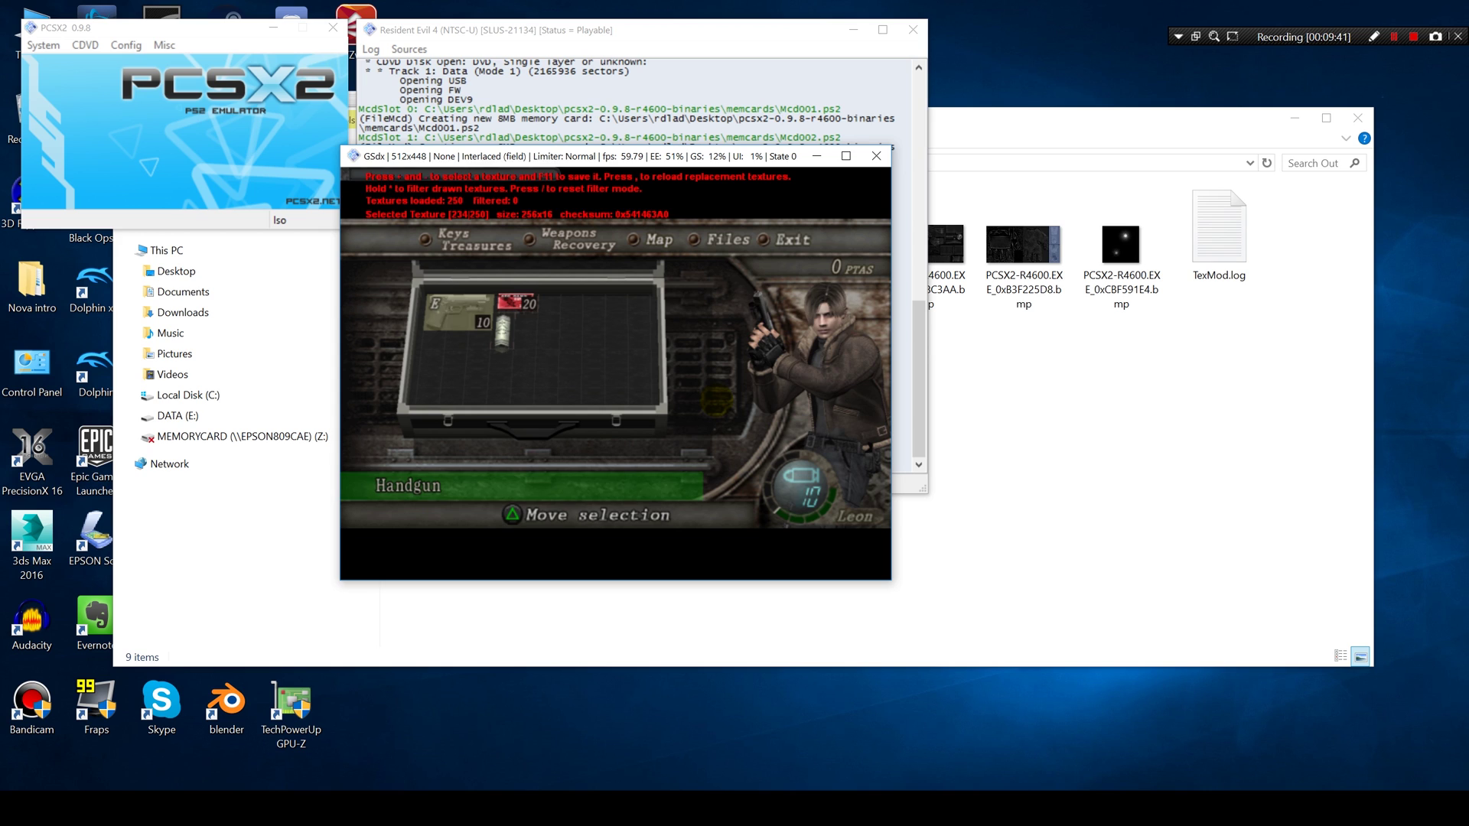
key("KP_Add")
key("KP_Add")
key("KP_Add")
key("KP_Add")
key("KP_Add")
key("KP_Add")
key("KP_Add")
key("KP_Add")
key("KP_Add")
key("KP_Add")
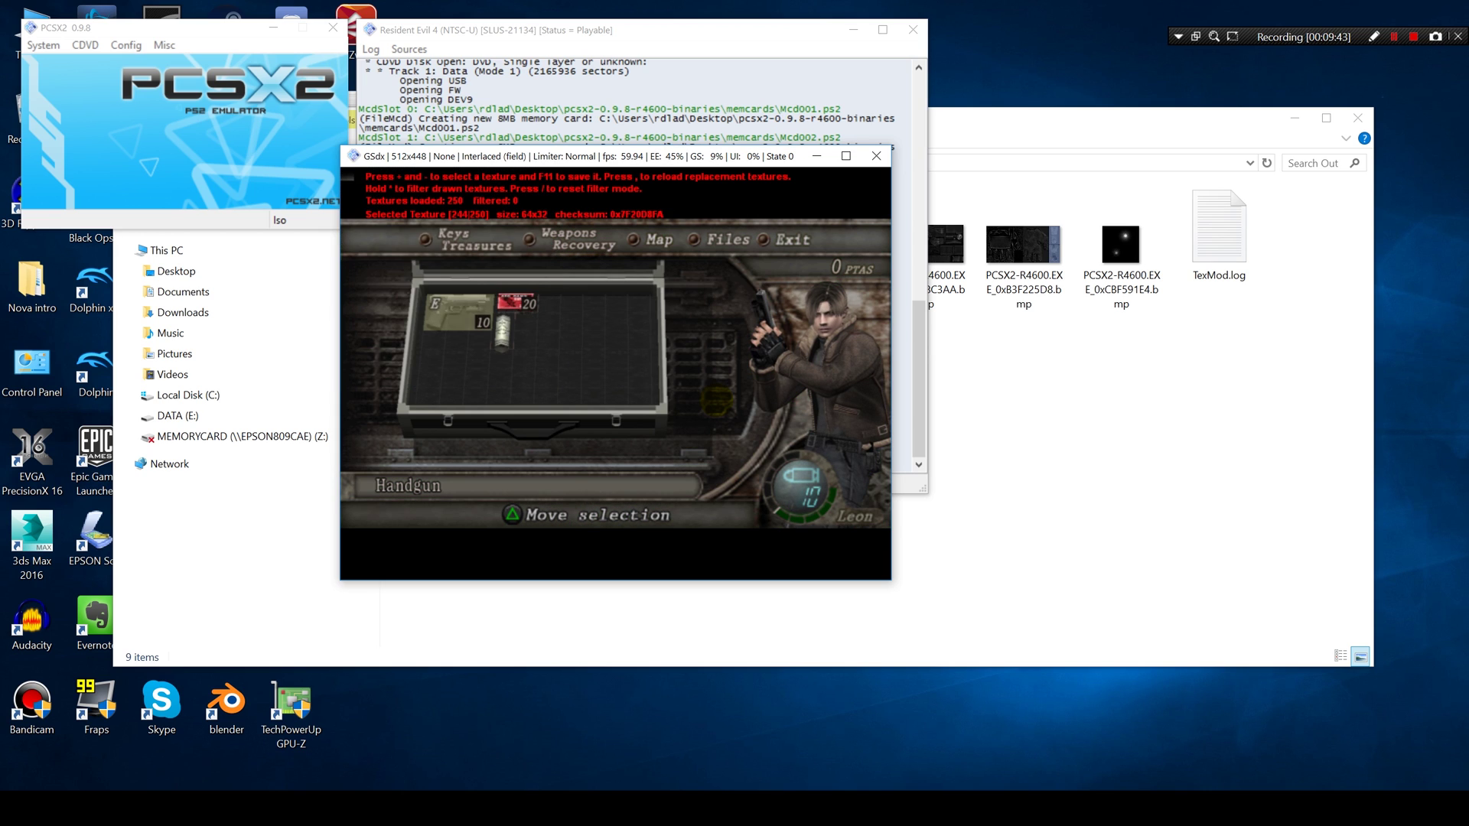
key("KP_Add")
key("KP_Add")
key("KP_Add")
key("KP_Add")
key("KP_Add")
key("KP_Subtract")
key("KP_Subtract")
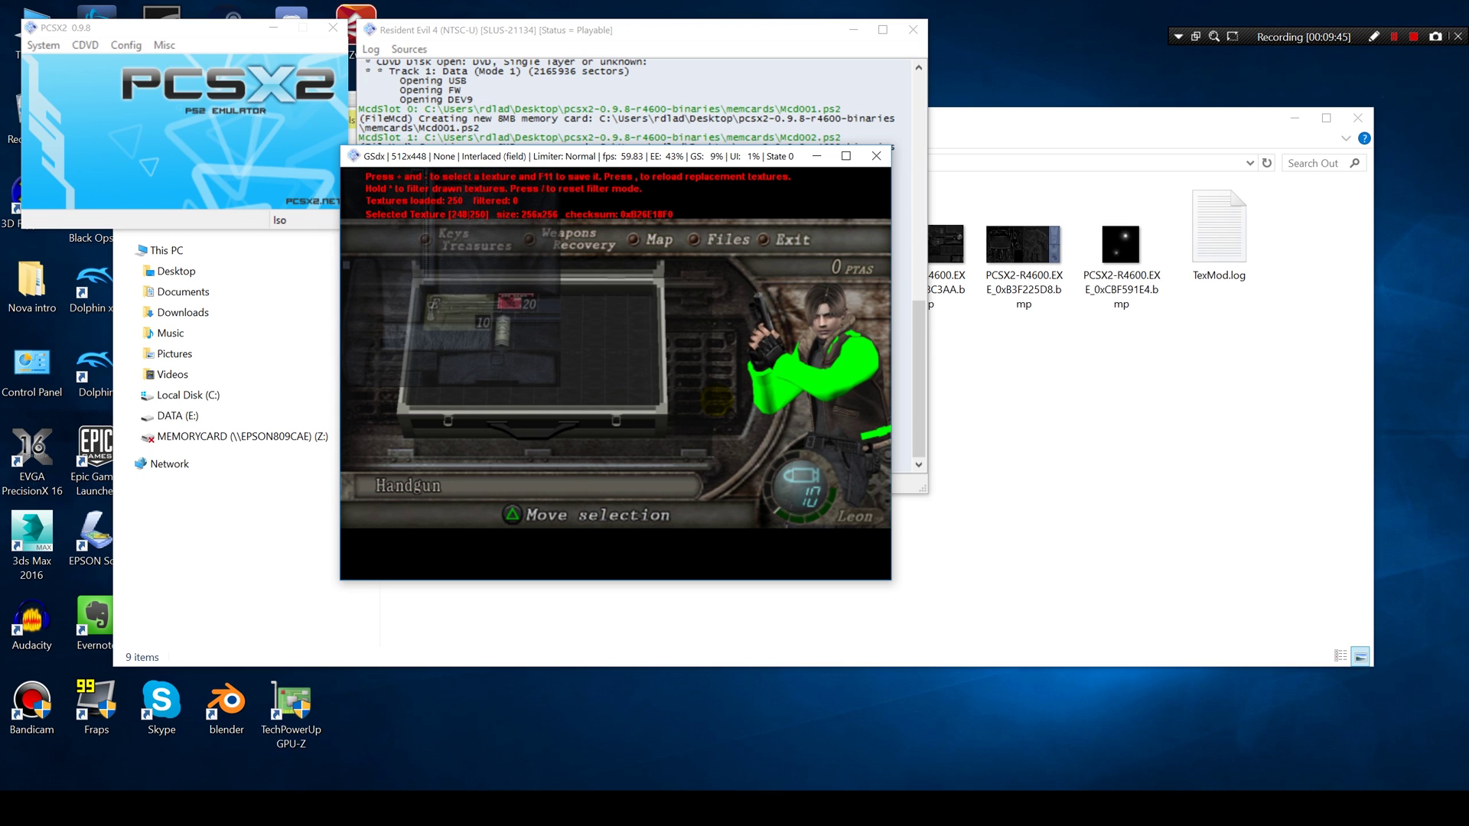
key("F11")
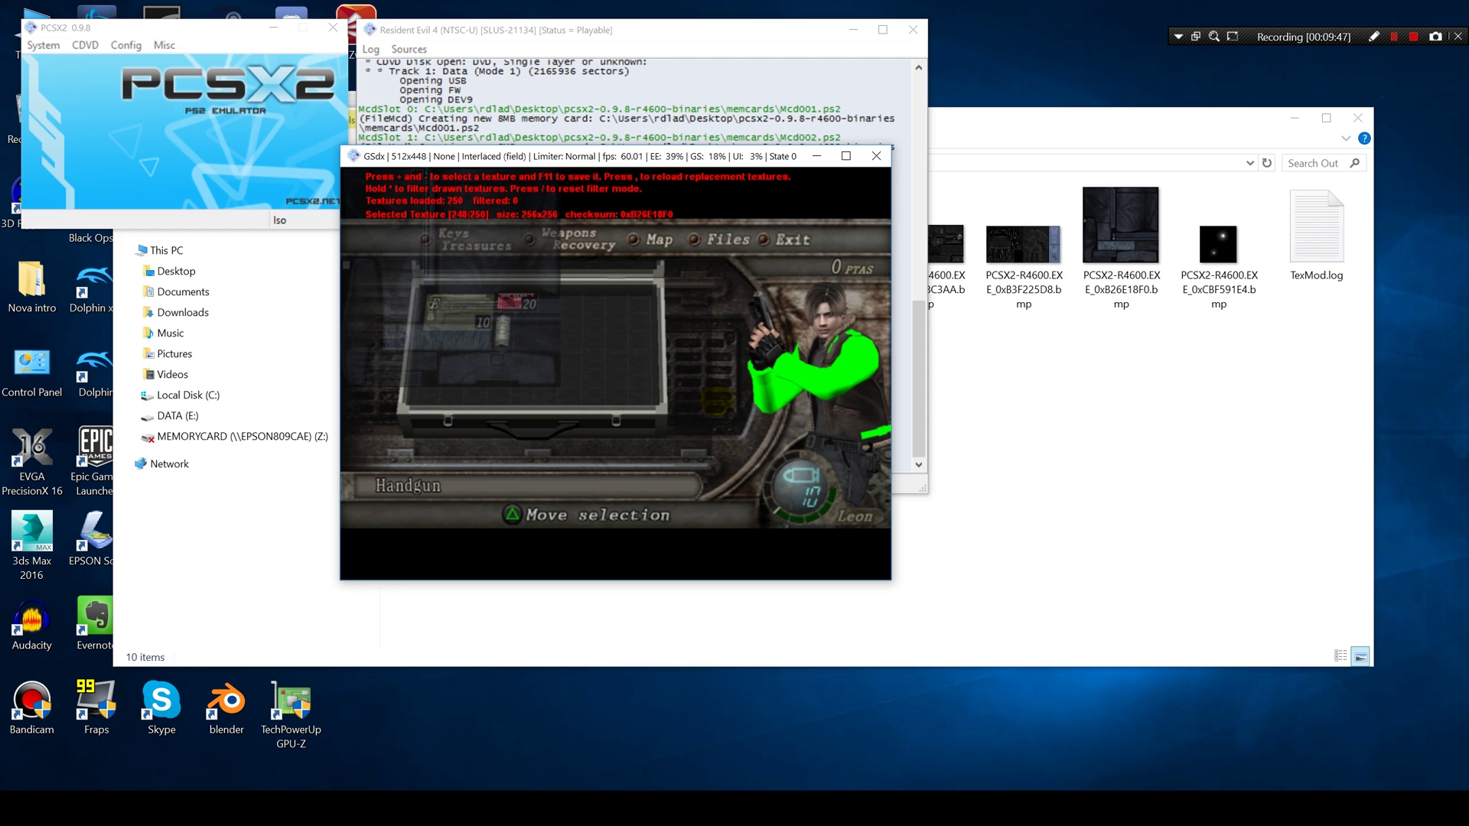
Cycle past the end of the texture list and on from its start to the 256x256 texture of the jacket's torso.
key("KP_Add")
key("KP_Add")
key("KP_Add")
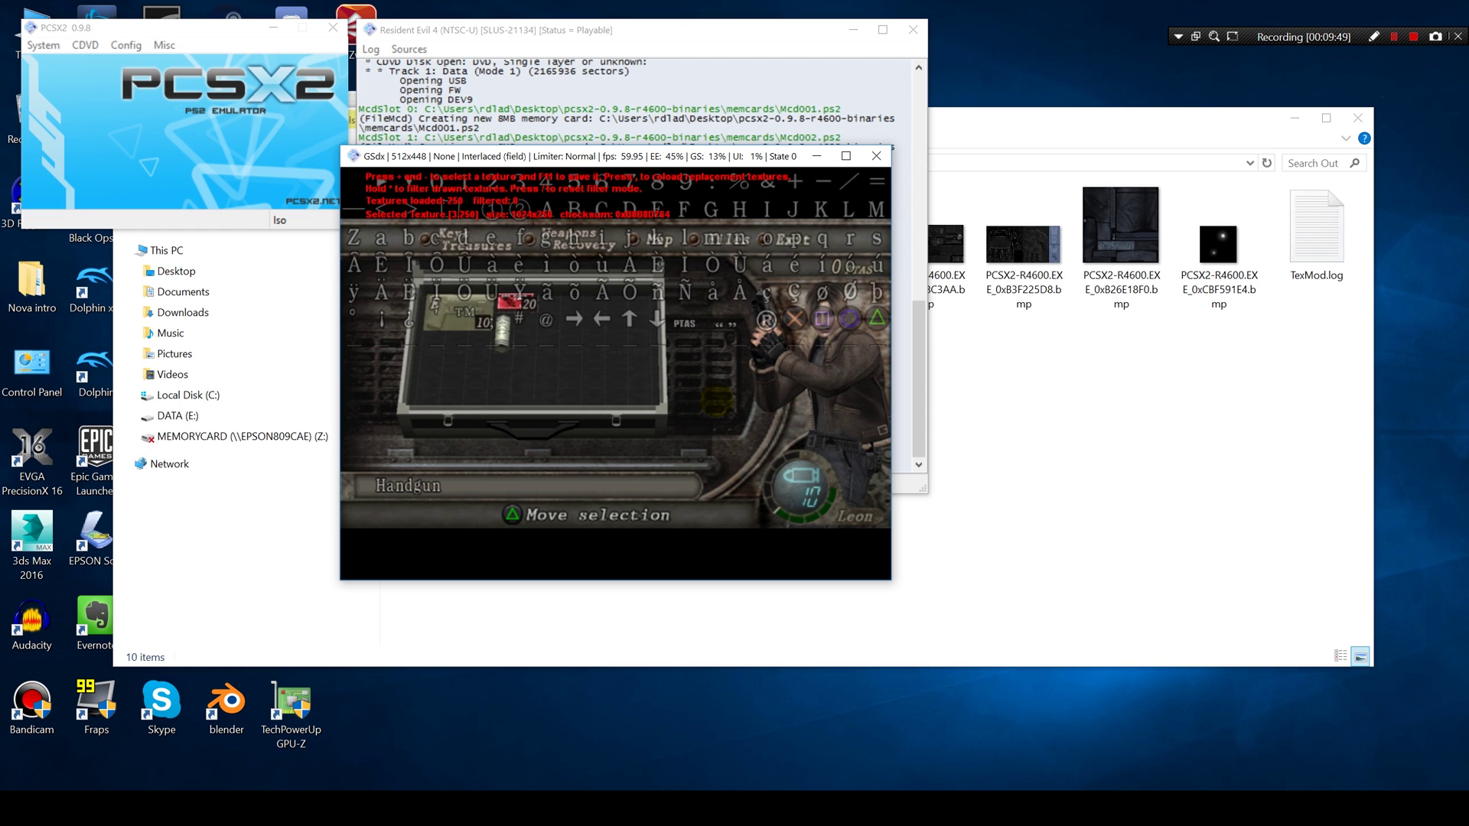
key("KP_Add")
key("KP_Add")
key("KP_Add")
key("KP_Add")
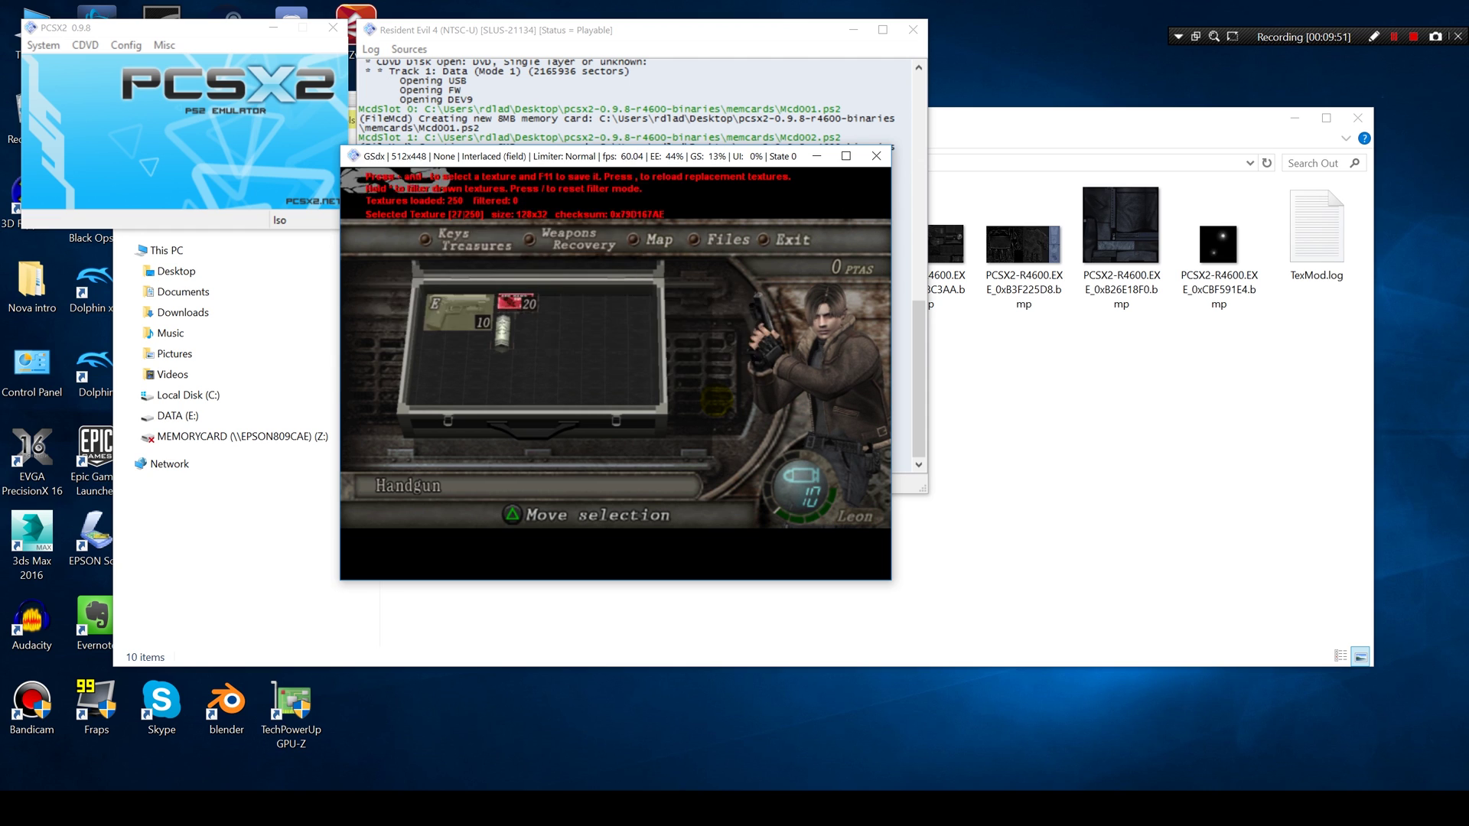
key("KP_Add")
key("KP_Add")
key("KP_Add")
key("KP_Add")
key("KP_Add")
key("KP_Add")
key("KP_Add")
key("KP_Add")
key("KP_Add")
key("KP_Add")
key("KP_Add")
key("KP_Add")
key("KP_Add")
key("KP_Add")
key("KP_Add")
key("KP_Add")
key("KP_Add")
key("KP_Add")
key("KP_Add")
key("KP_Add")
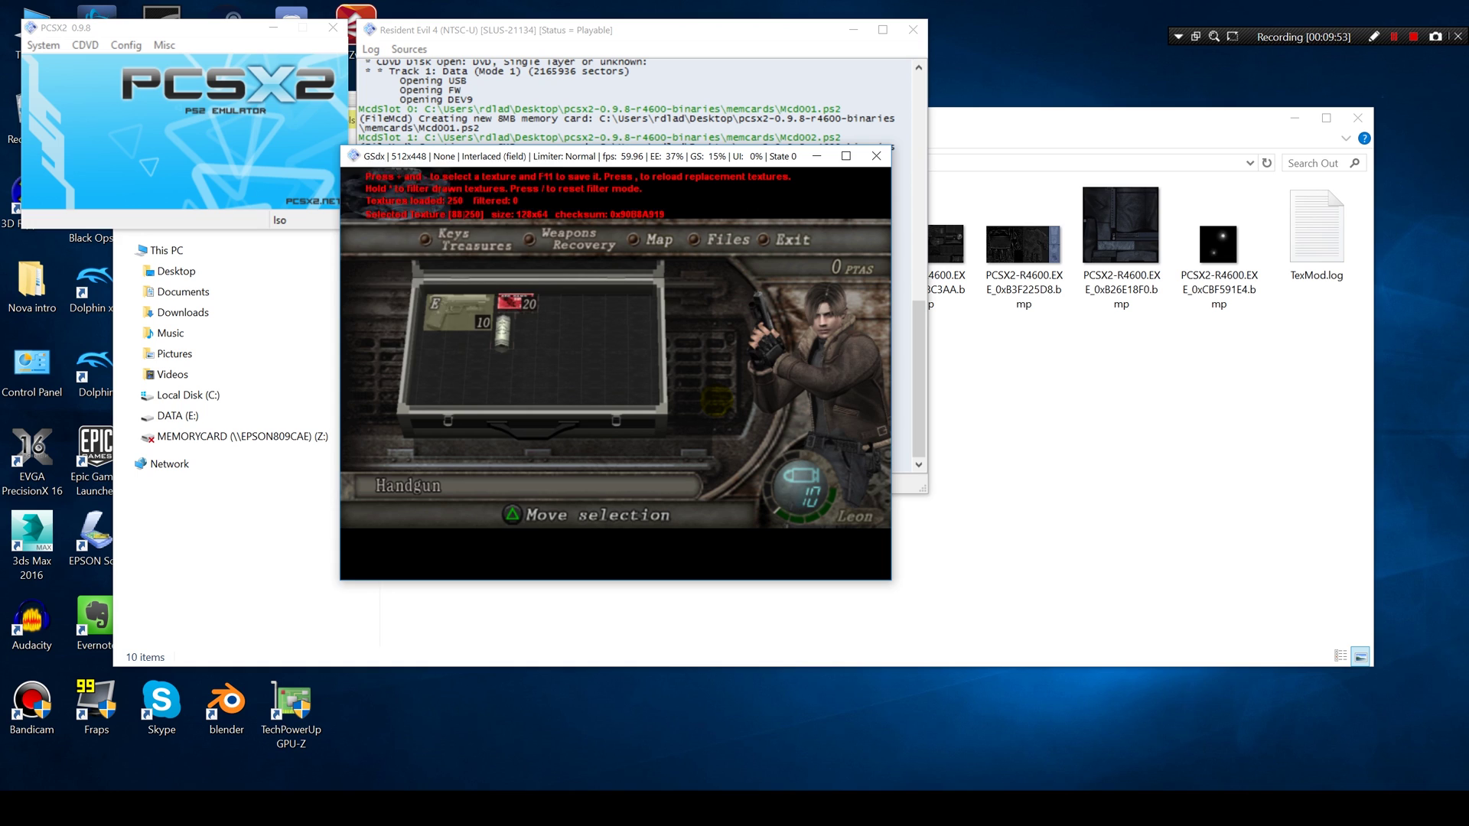
key("KP_Add")
key("KP_Add")
key("KP_Add")
key("KP_Add")
key("KP_Add")
key("KP_Add")
key("KP_Add")
key("KP_Add")
key("KP_Add")
key("KP_Add")
key("KP_Add")
key("KP_Add")
key("KP_Add")
key("KP_Add")
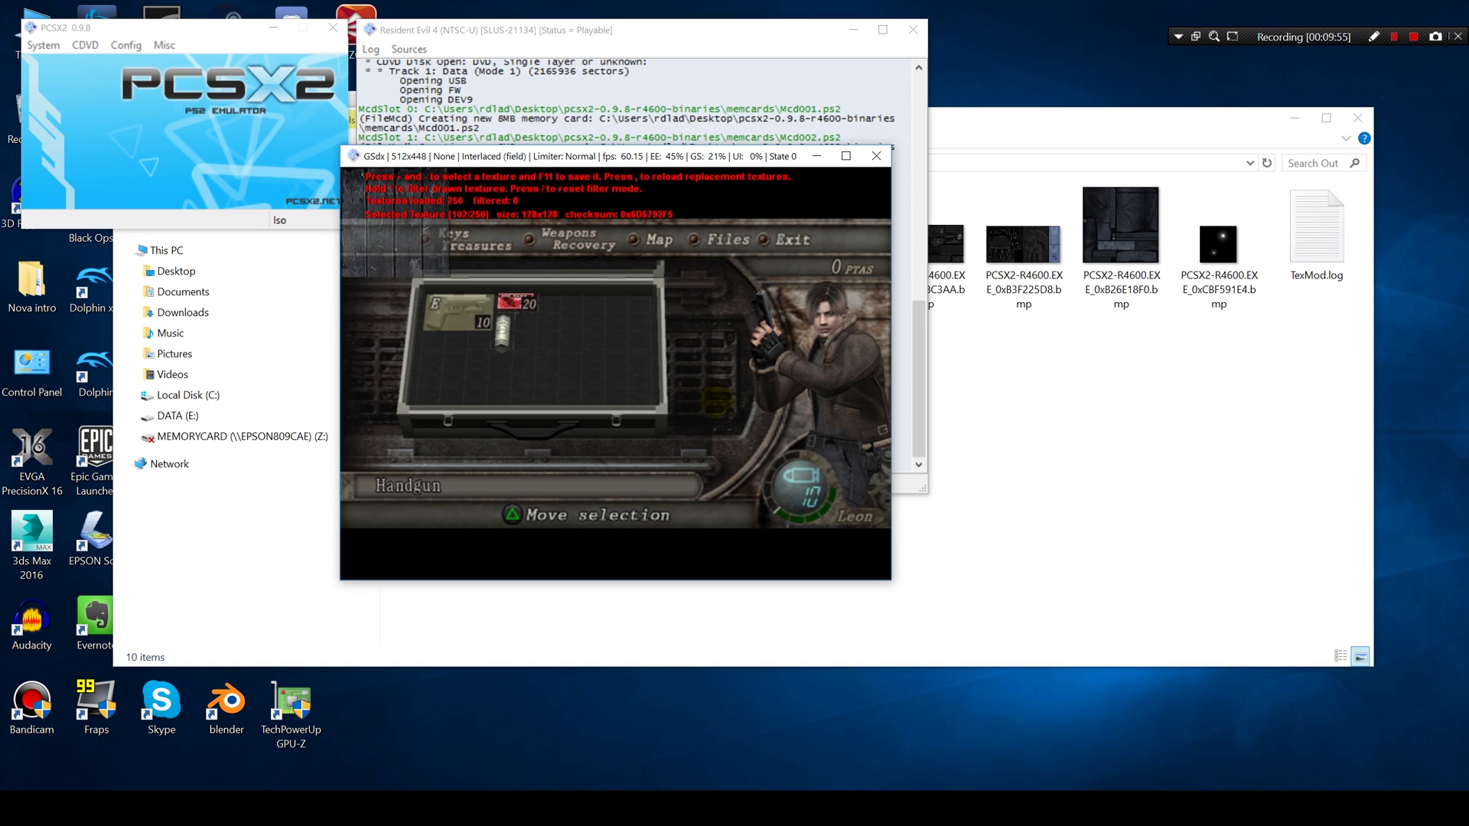
key("KP_Subtract")
key("KP_Subtract")
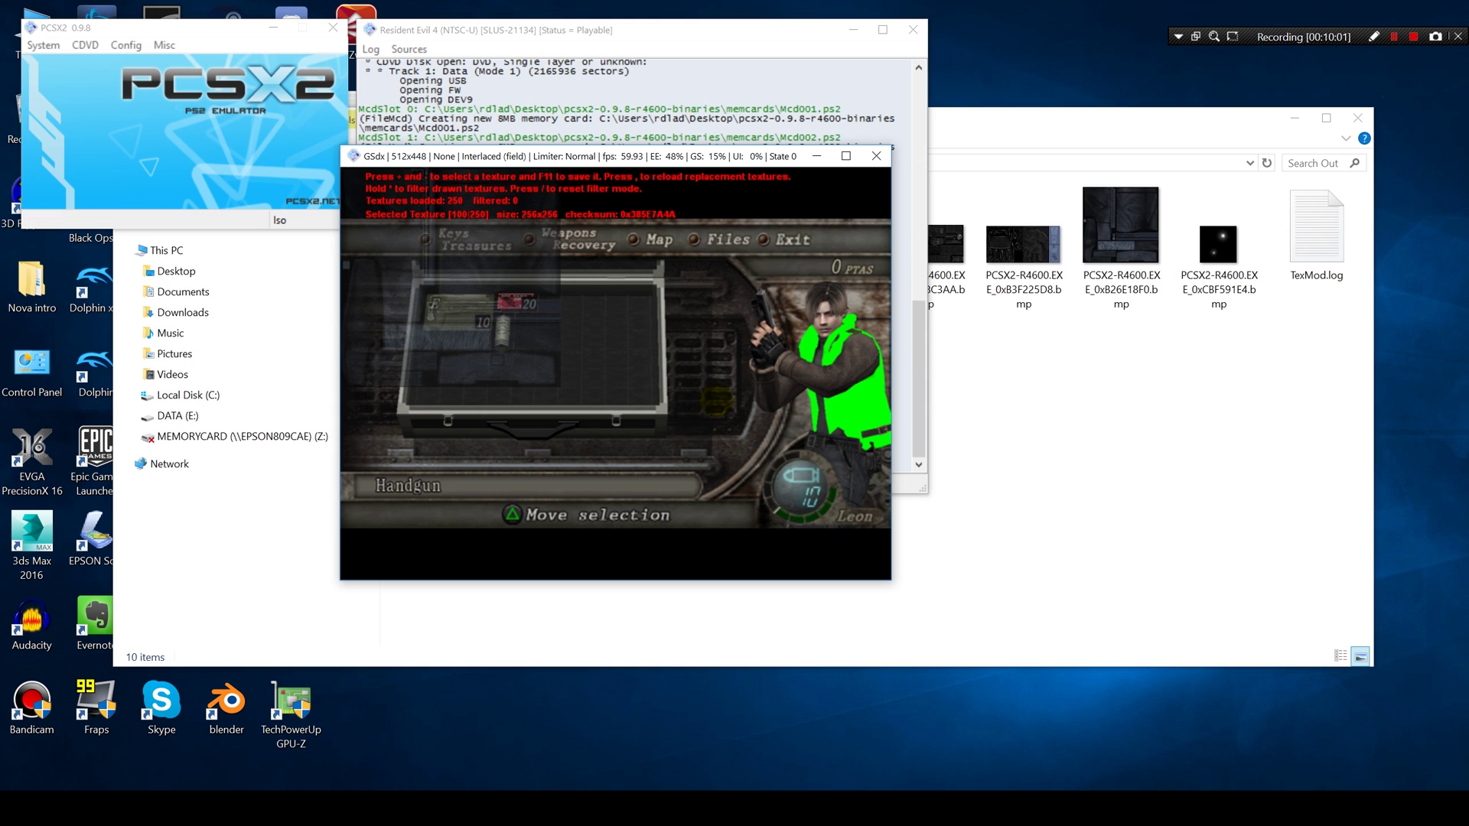
Cycle on from the jacket's torso texture to number 217, the 64x64 texture on the character's glove, and save it.
key("KP_Add")
key("KP_Add")
key("KP_Add")
key("KP_Add")
key("KP_Add")
key("KP_Add")
key("KP_Add")
key("KP_Add")
key("KP_Add")
key("KP_Add")
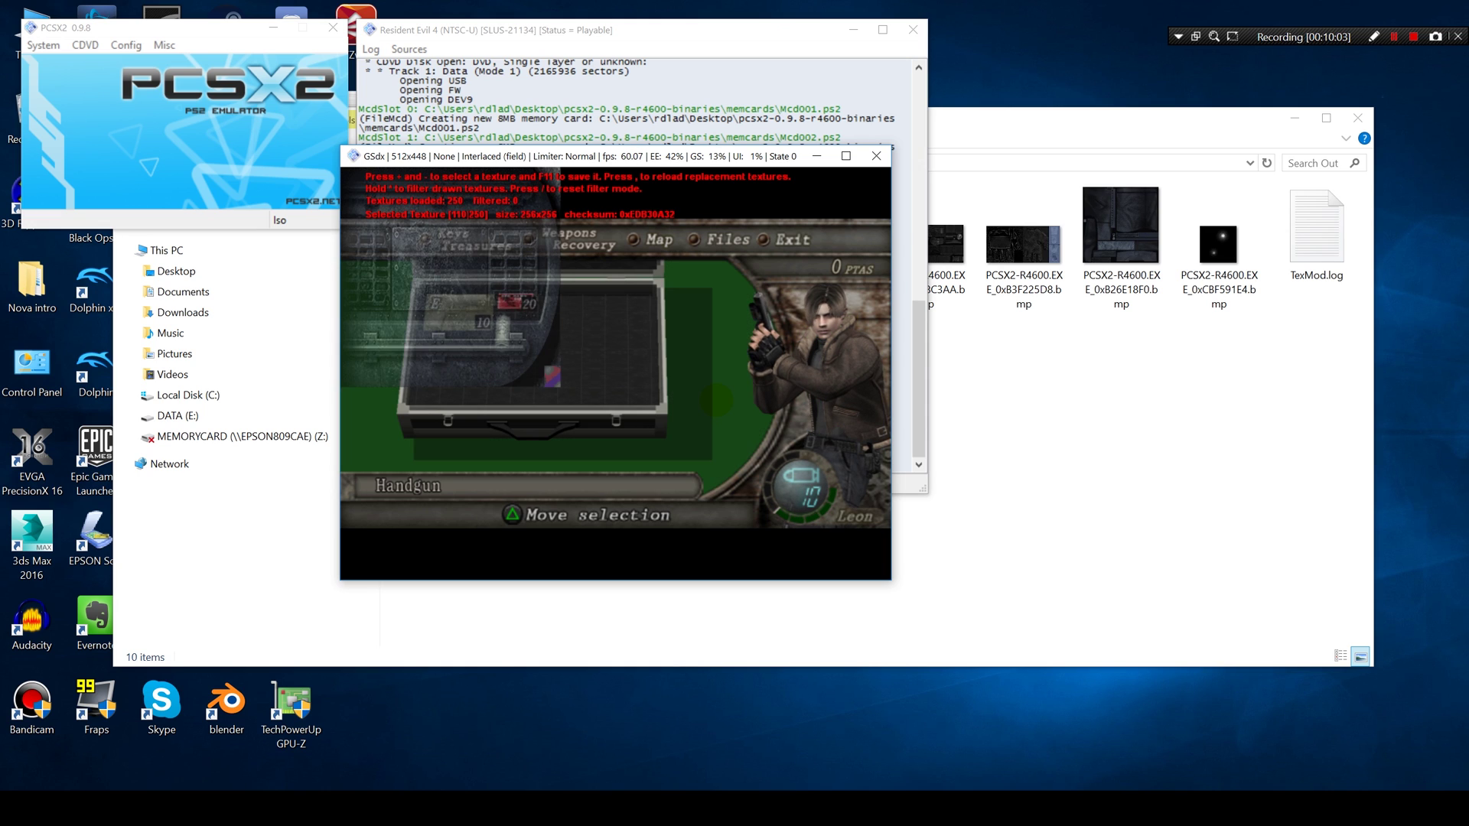
key("KP_Add")
key("KP_Add")
key("KP_Add")
key("KP_Add")
key("KP_Add")
key("KP_Add")
key("KP_Add")
key("KP_Add")
key("KP_Add")
key("KP_Add")
key("KP_Add")
key("KP_Add")
key("KP_Add")
key("KP_Add")
key("KP_Add")
key("KP_Add")
key("KP_Add")
key("KP_Add")
key("KP_Add")
key("KP_Add")
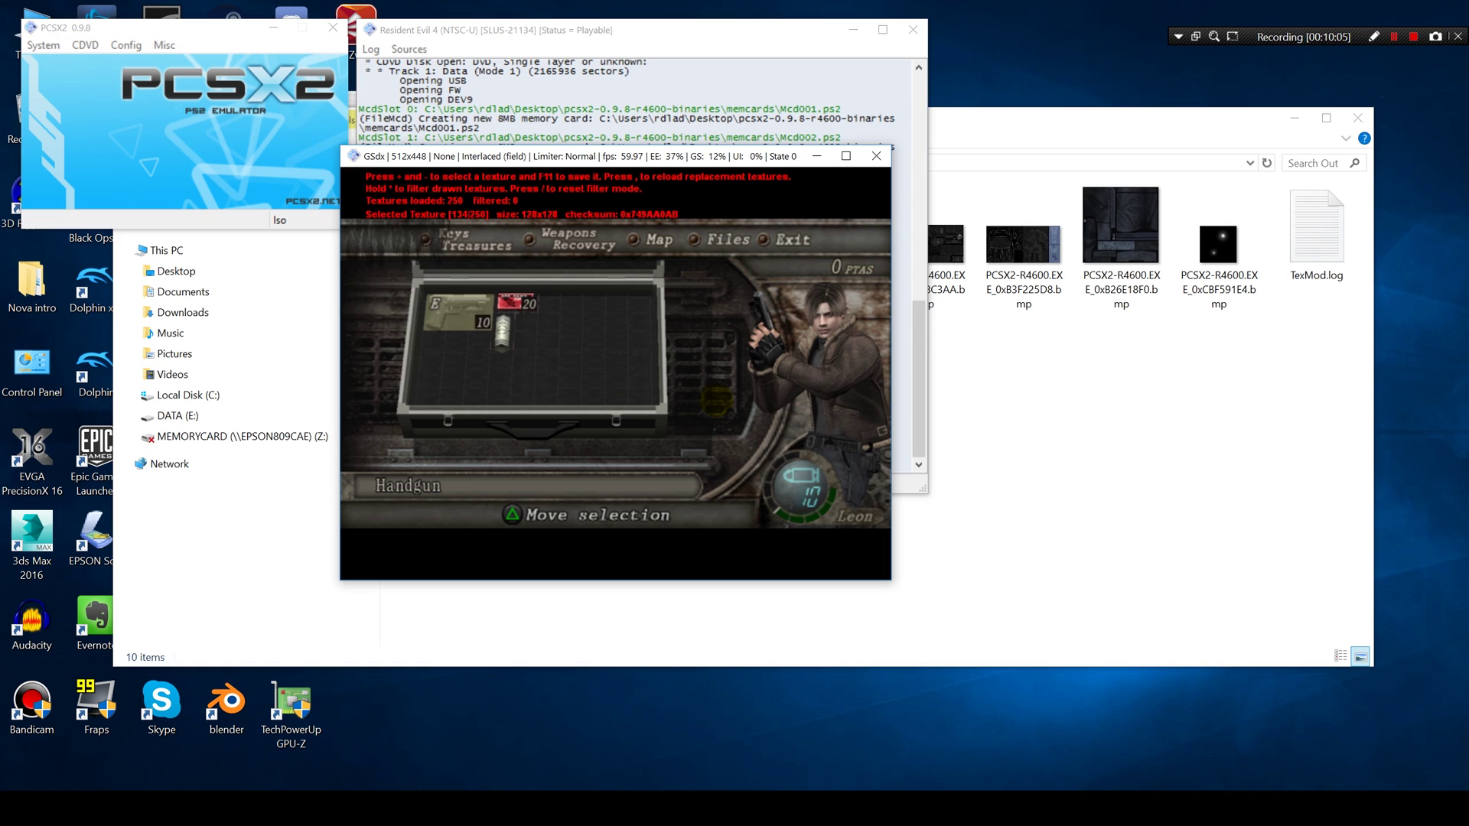
key("KP_Add")
key("KP_Add")
key("KP_Add")
key("KP_Add")
key("KP_Add")
key("KP_Add")
key("KP_Add")
key("KP_Add")
key("KP_Add")
key("KP_Add")
key("KP_Add")
key("KP_Add")
key("KP_Add")
key("KP_Add")
key("KP_Add")
key("KP_Add")
key("KP_Add")
key("KP_Add")
key("KP_Add")
key("KP_Add")
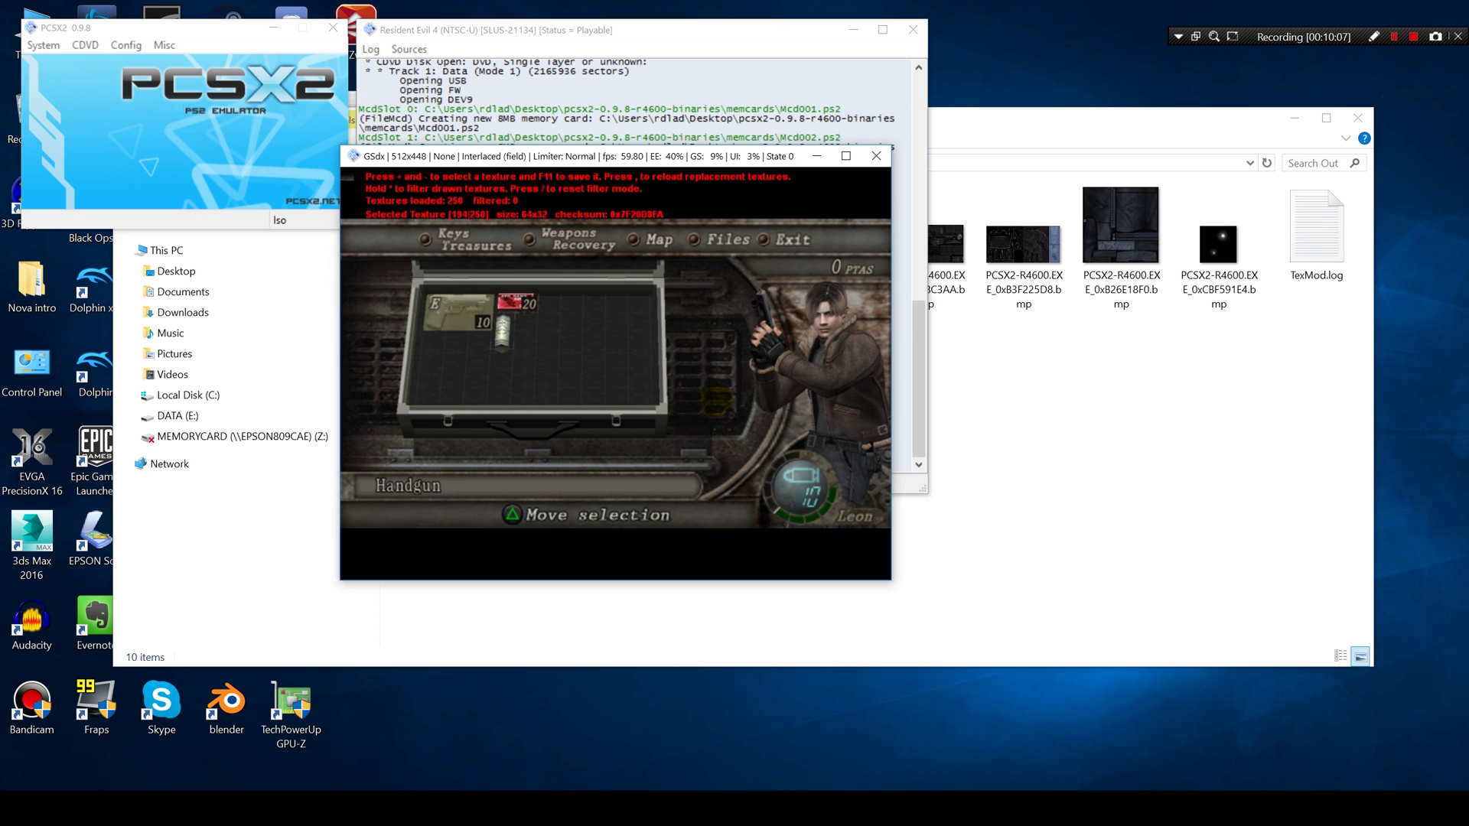
key("KP_Add")
key("KP_Add")
key("KP_Add")
key("KP_Add")
key("KP_Add")
key("KP_Add")
key("KP_Add")
key("KP_Add")
key("KP_Add")
key("KP_Add")
key("KP_Add")
key("KP_Add")
key("KP_Add")
key("KP_Add")
key("KP_Add")
key("KP_Add")
key("KP_Add")
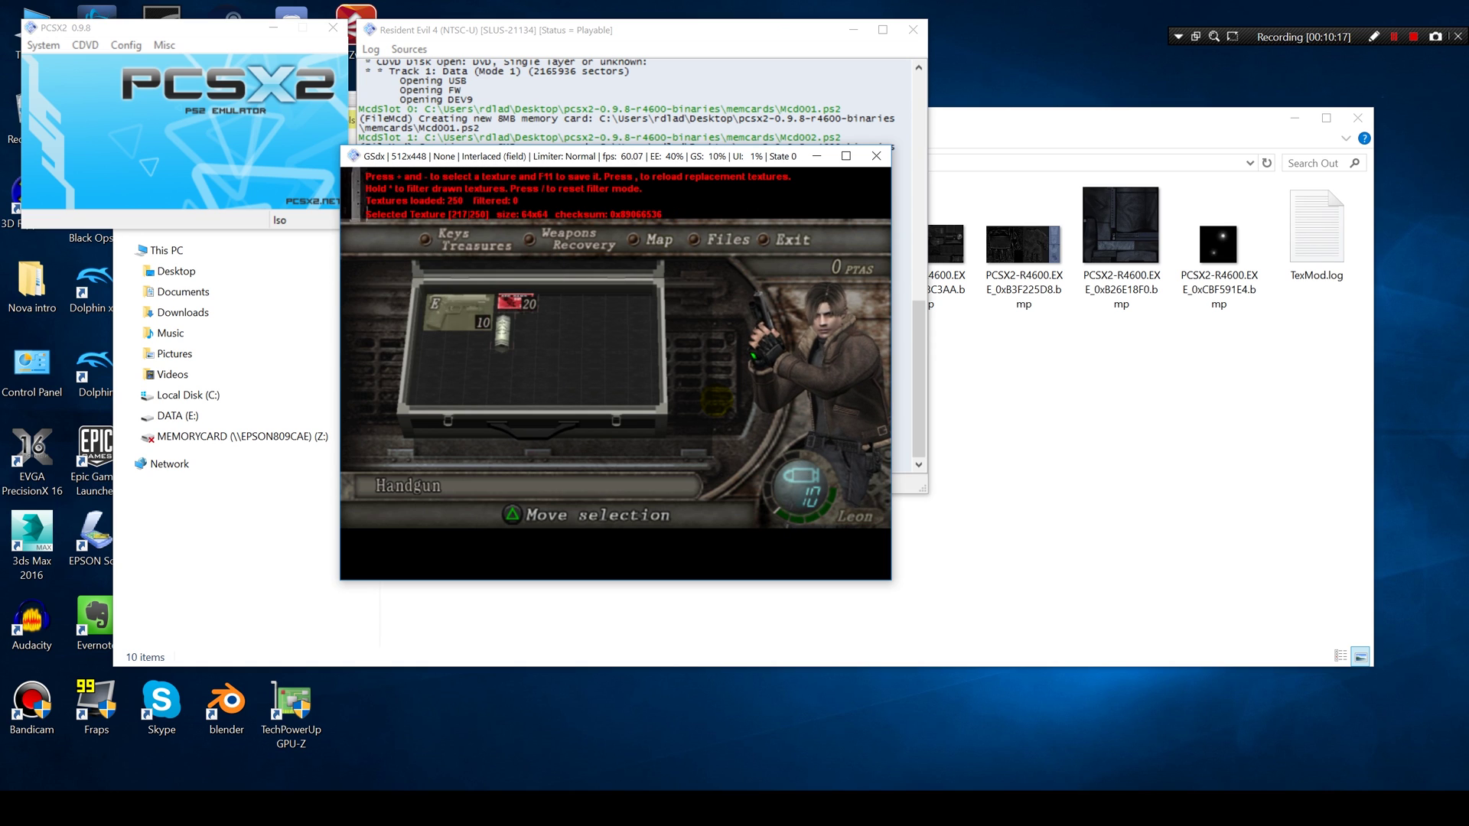
key("F11")
Cycle on from texture 217 past the end of the list to number 12 and back several textures, checking for remaining character textures.
key("KP_Add")
key("KP_Add")
key("KP_Add")
key("KP_Add")
key("KP_Add")
key("KP_Add")
key("KP_Add")
key("KP_Add")
key("KP_Add")
key("KP_Add")
key("KP_Add")
key("KP_Add")
key("KP_Add")
key("KP_Add")
key("KP_Add")
key("KP_Add")
key("KP_Add")
key("KP_Add")
key("KP_Add")
key("KP_Add")
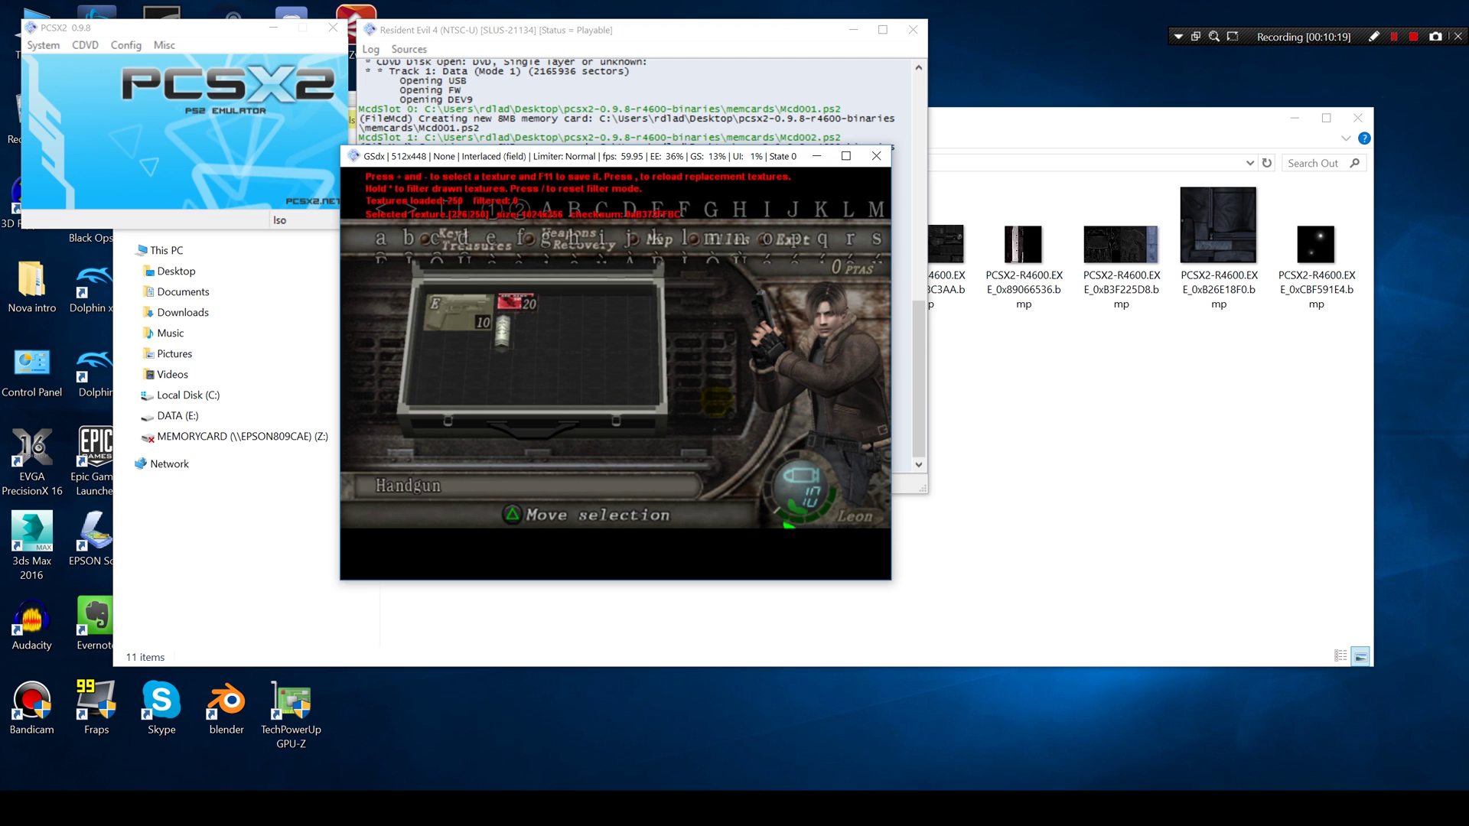
key("KP_Add")
key("KP_Add")
key("KP_Add")
key("KP_Add")
key("KP_Add")
key("KP_Add")
key("KP_Add")
key("KP_Add")
key("KP_Add")
key("KP_Add")
key("KP_Add")
key("KP_Add")
key("KP_Add")
key("KP_Add")
key("KP_Add")
key("KP_Add")
key("KP_Add")
key("KP_Add")
key("KP_Add")
key("KP_Add")
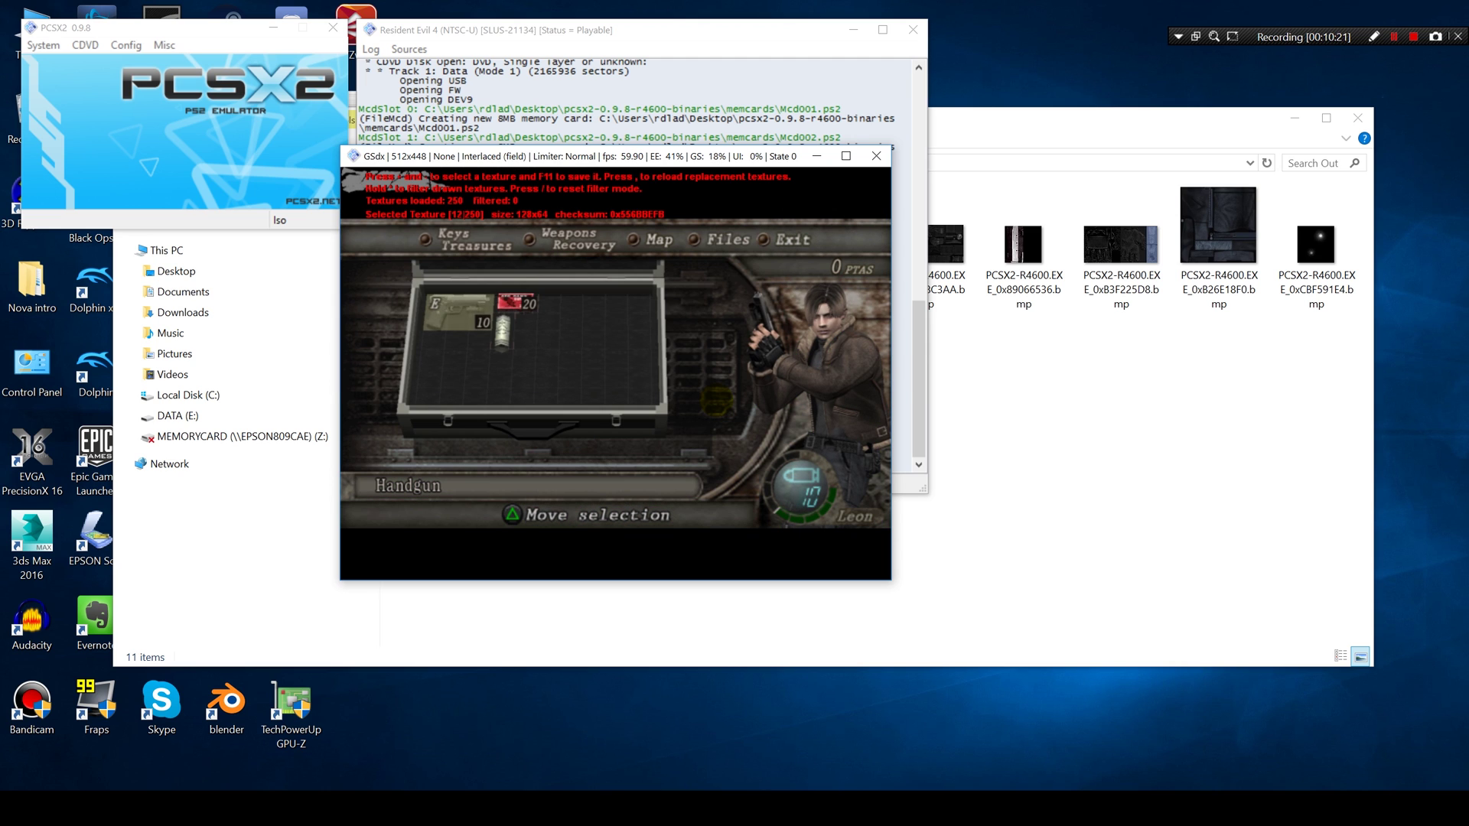
key("KP_Subtract")
key("KP_Subtract")
key("KP_Subtract")
key("KP_Subtract")
key("KP_Subtract")
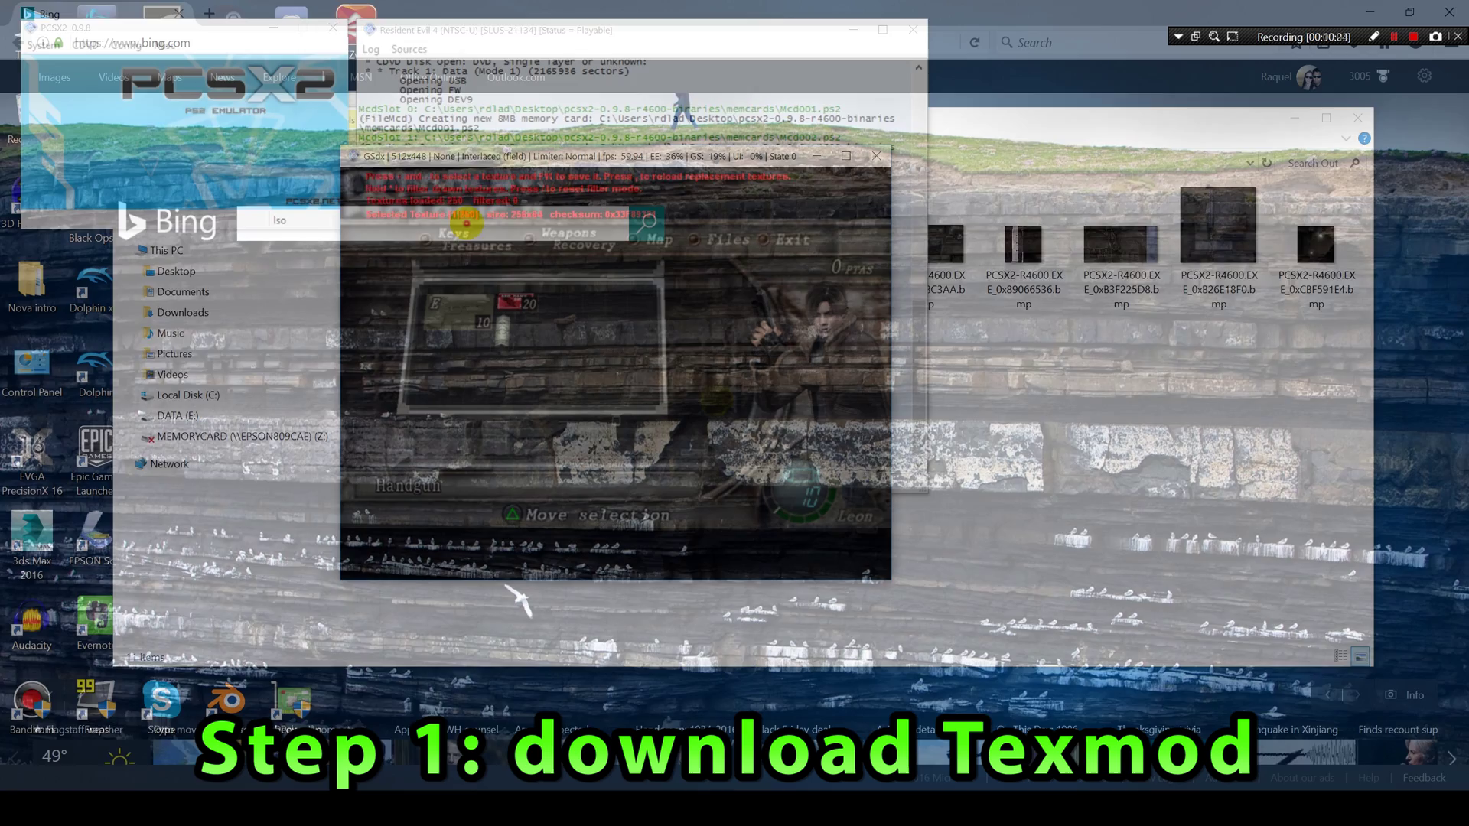
Switch to Firefox, search Bing for "texmod", and download Texmod.zip from the FilePlanet Texmod v0.9b page.
type("xmod")
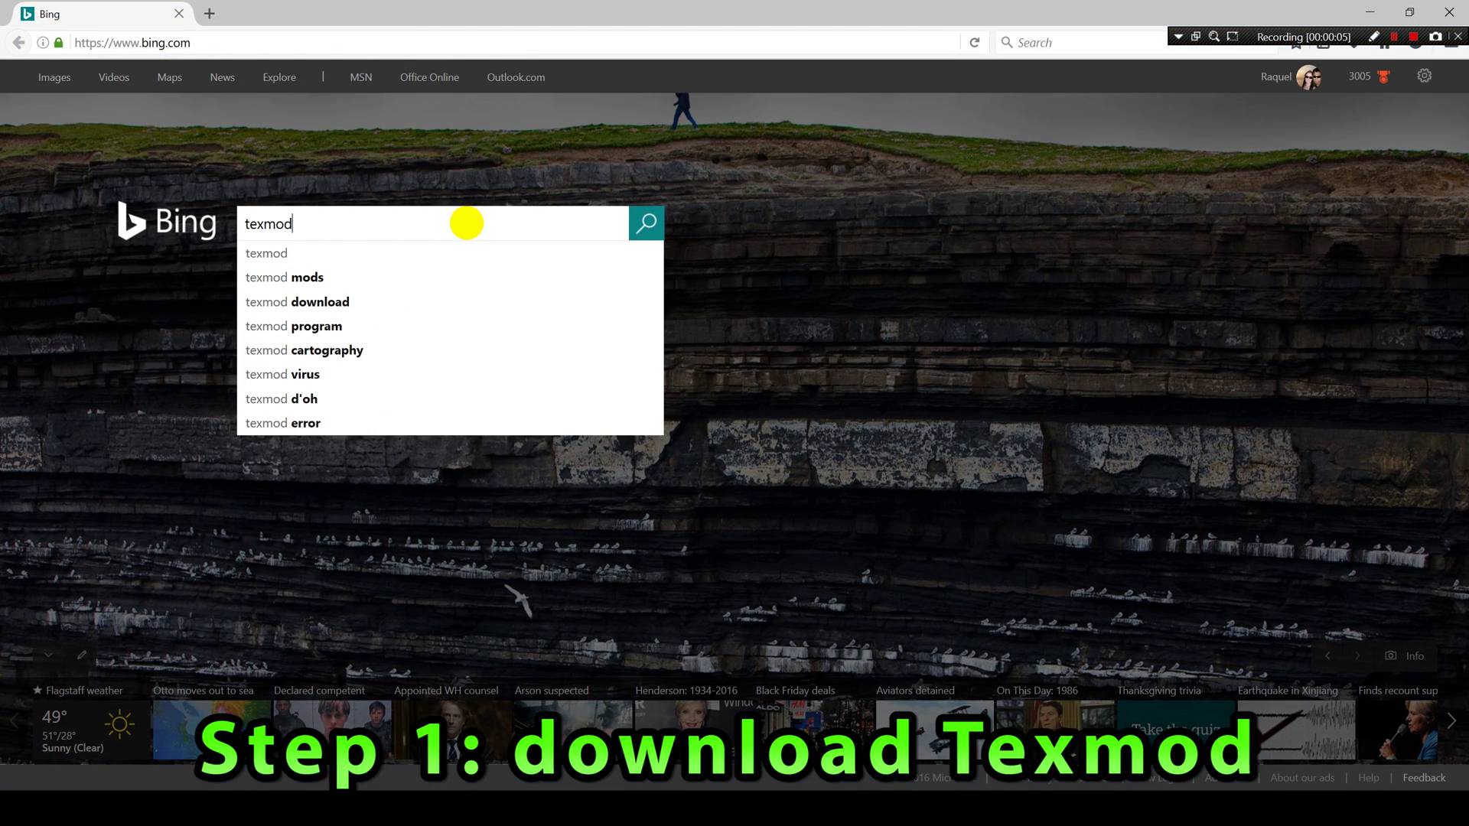
key("Return")
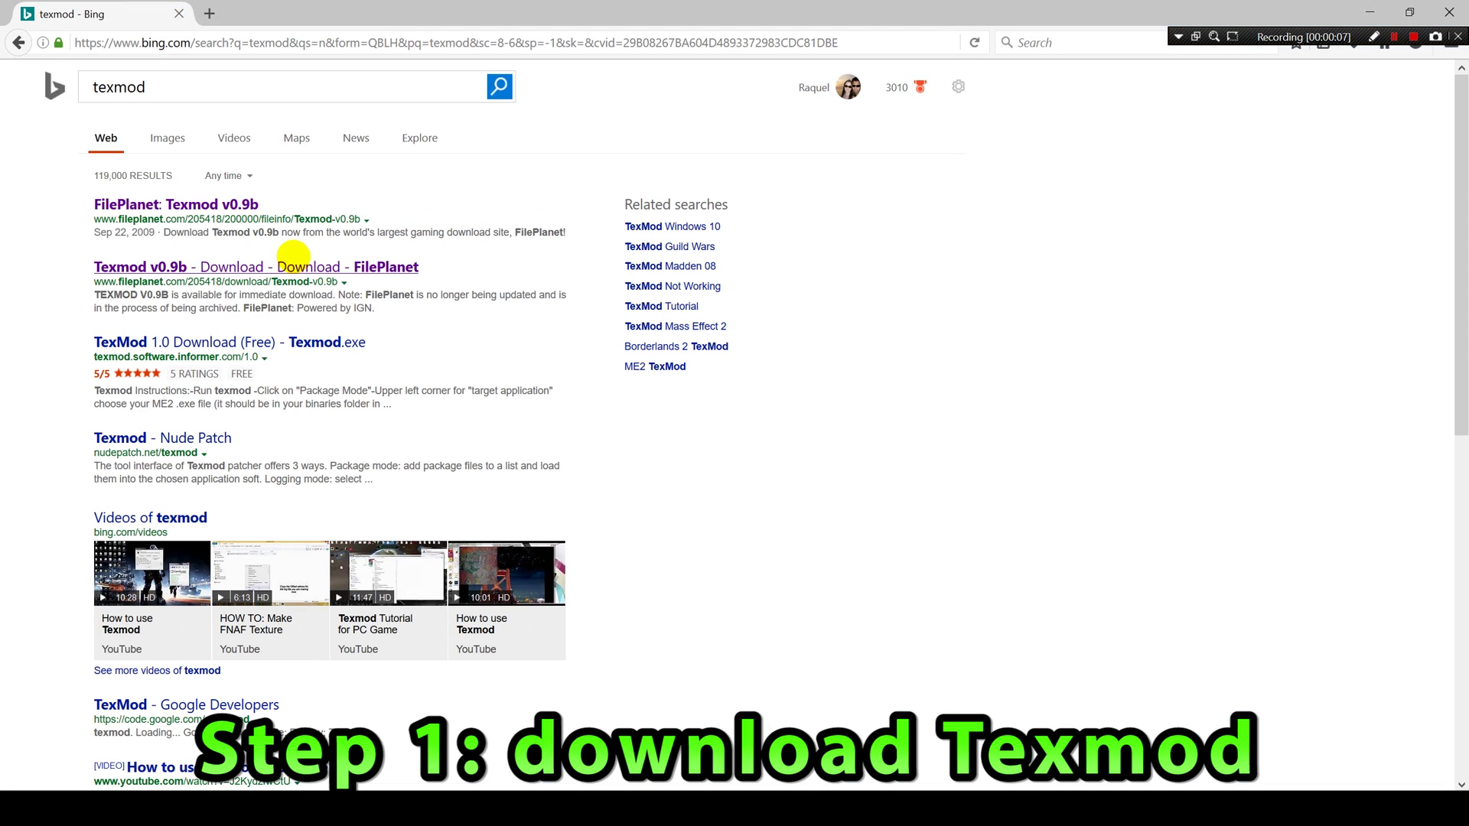
left_click(229, 204)
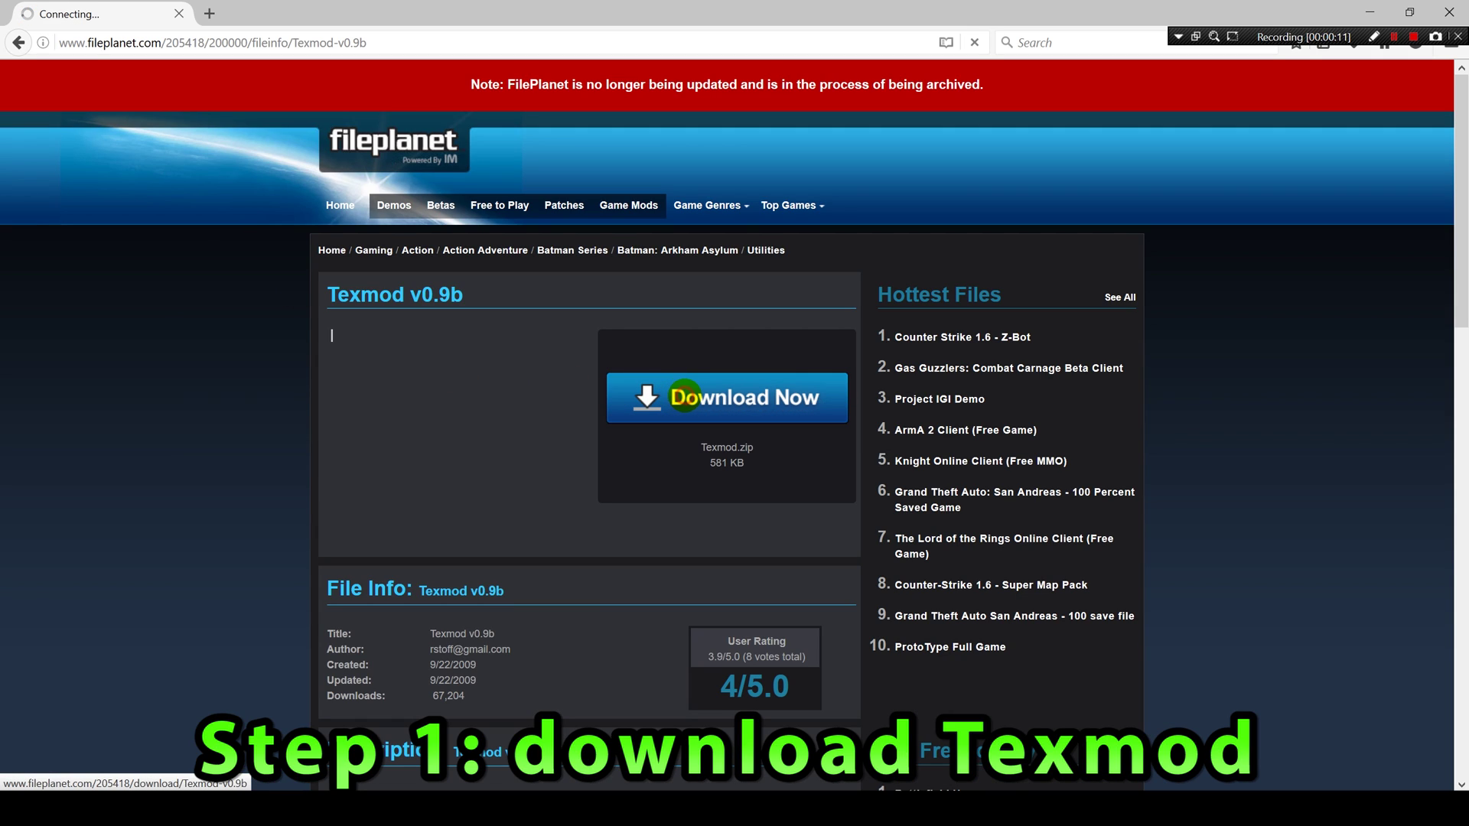
left_click(685, 396)
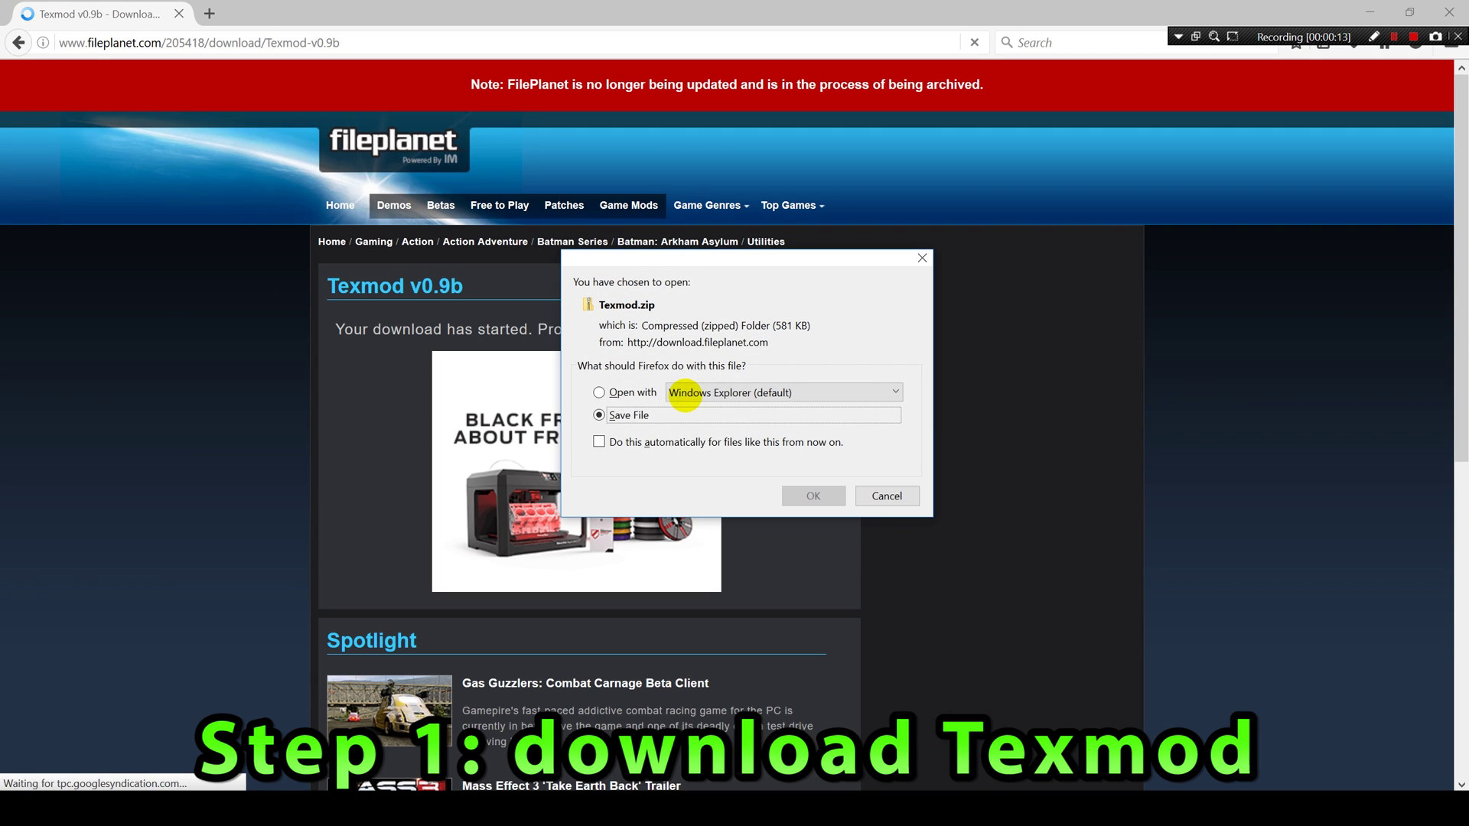
left_click(813, 496)
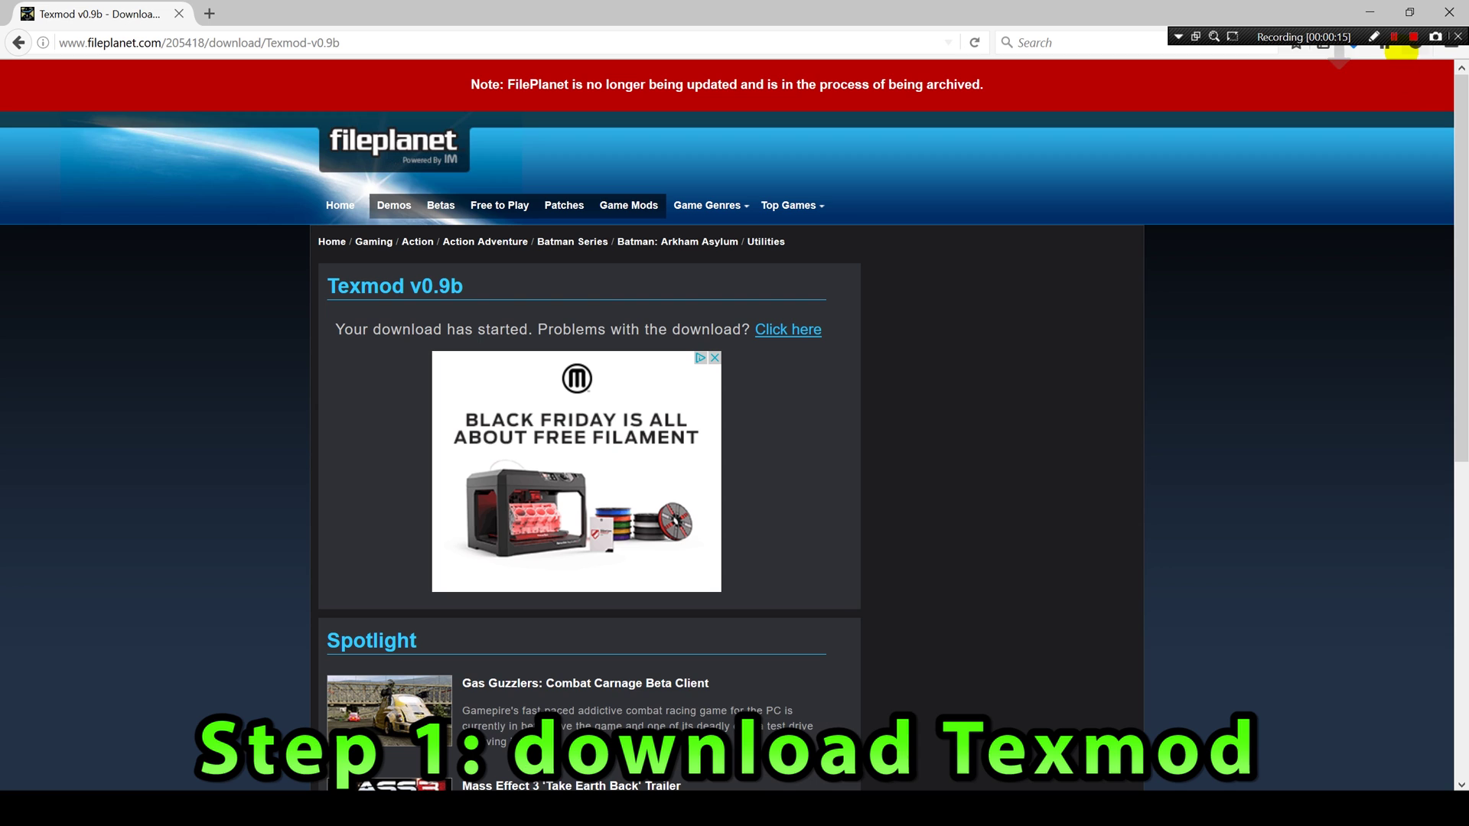
Move the downloaded Texmod.zip from the Downloads folder to the desktop.
left_click(1356, 44)
left_click(1341, 94)
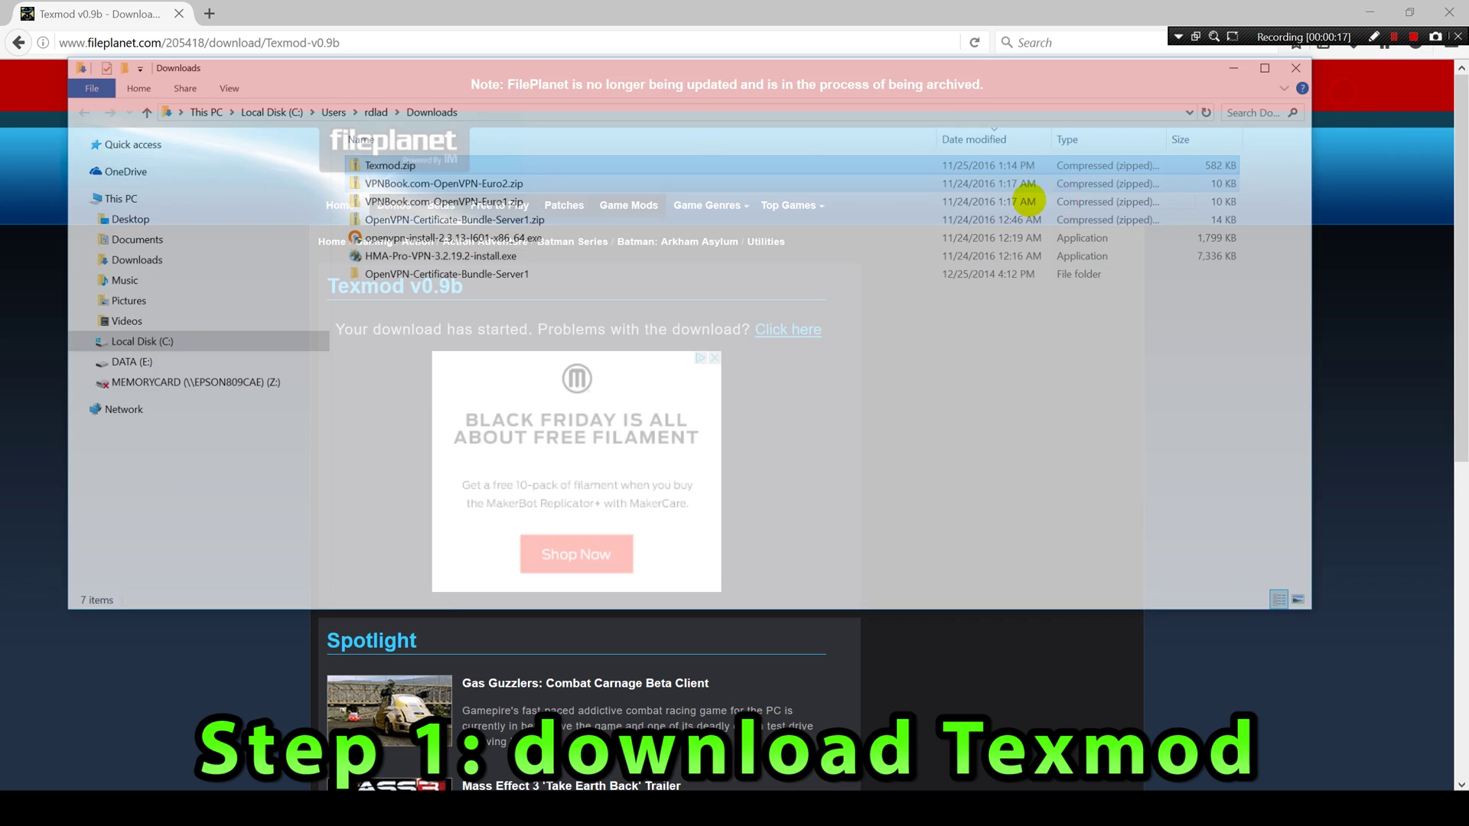
right_click(387, 162)
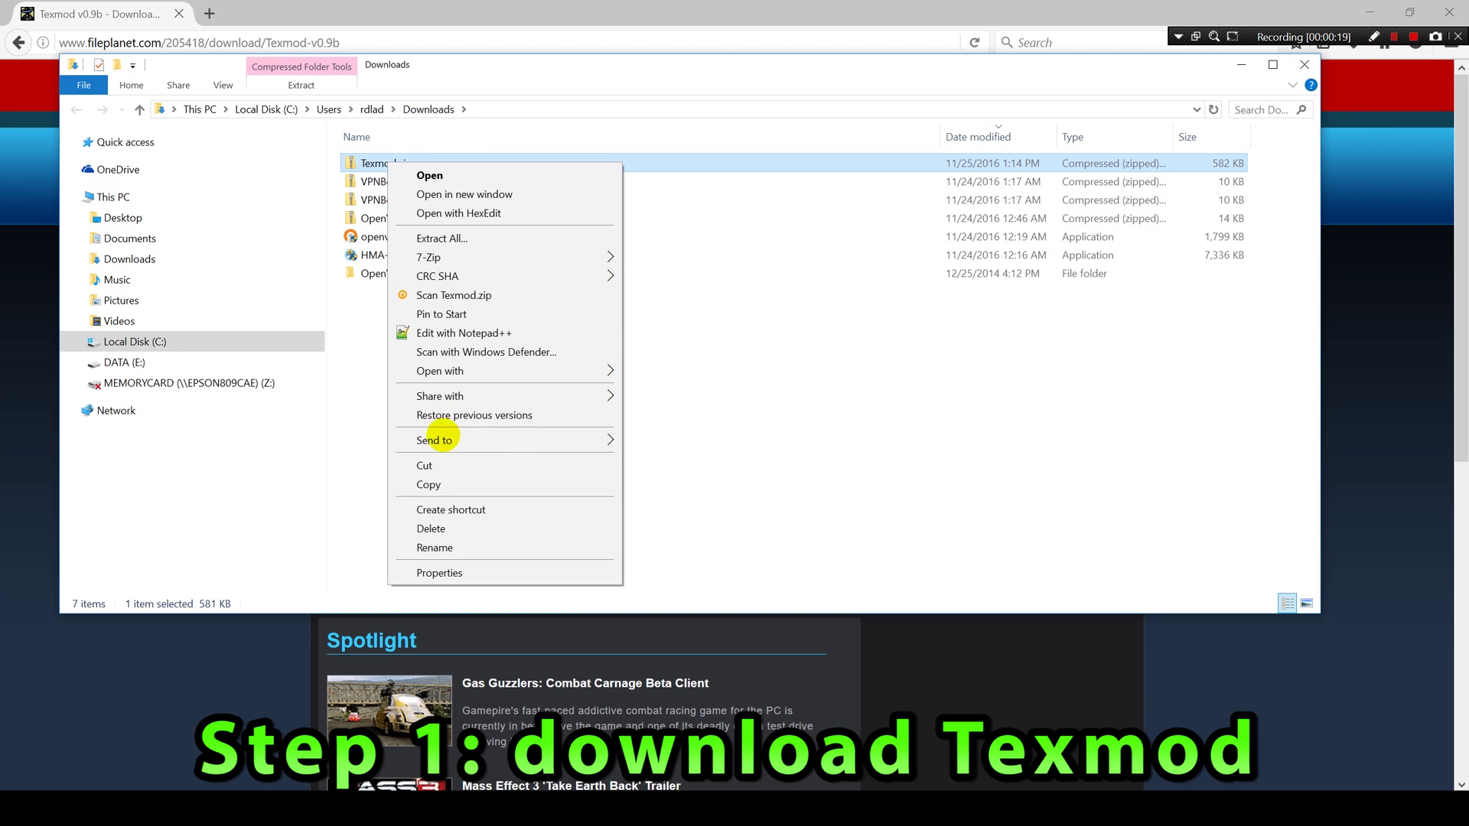
left_click(442, 464)
key("super+d")
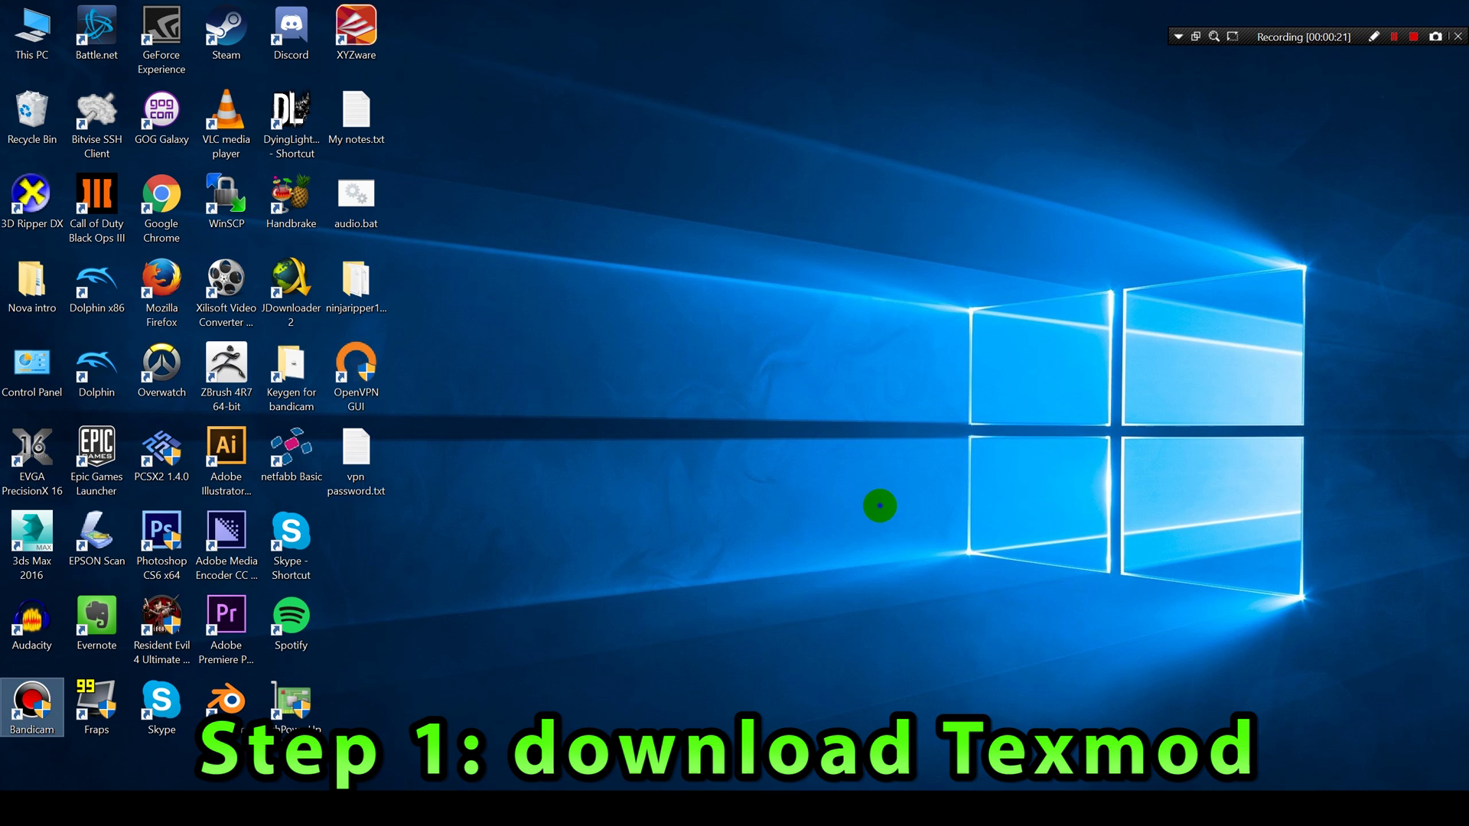
right_click(879, 505)
left_click(921, 583)
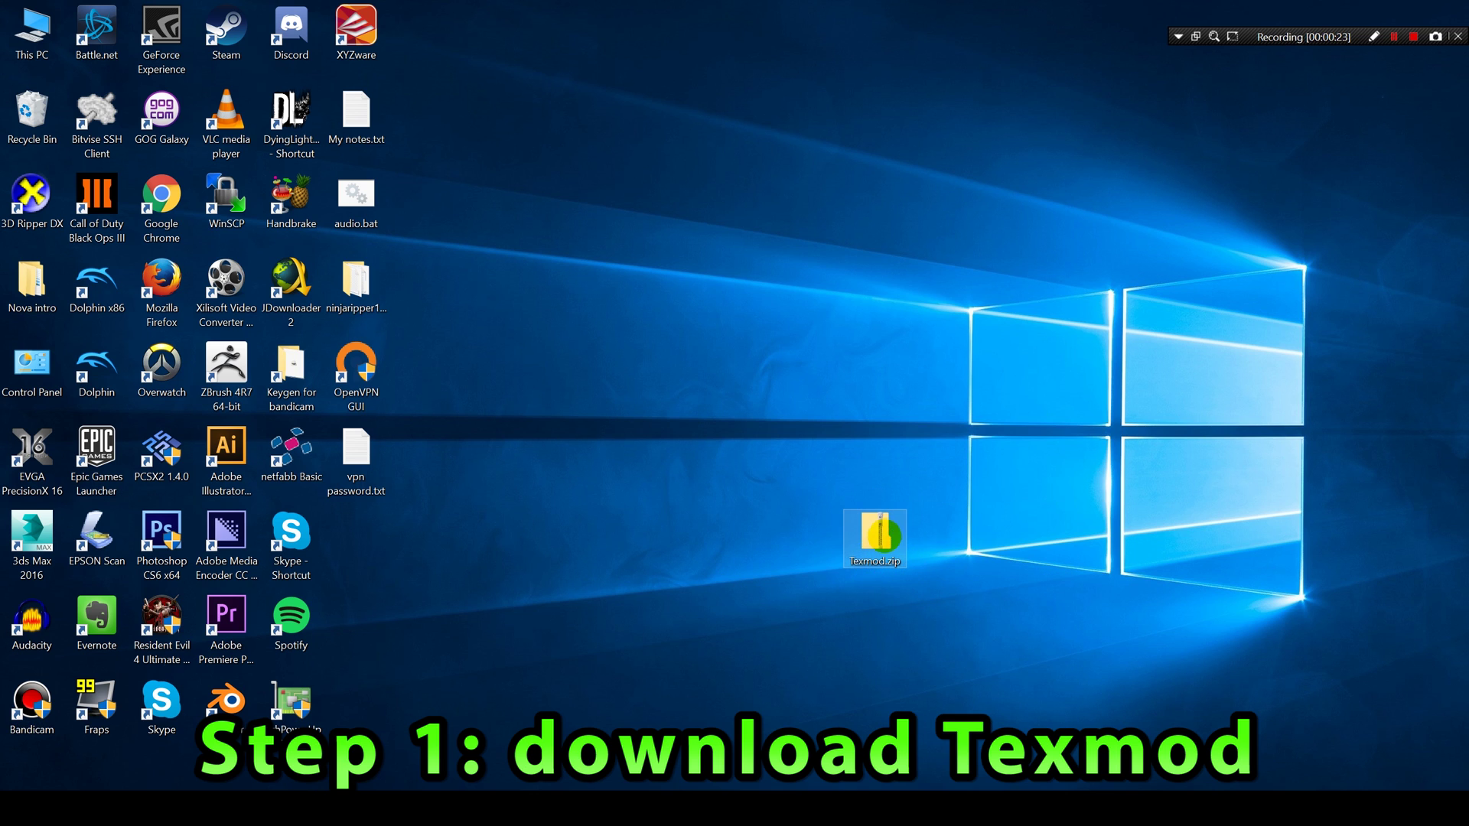
Check the contents of Texmod.zip and extract it into a Texmod folder on the desktop.
double_click(880, 534)
left_click(1295, 93)
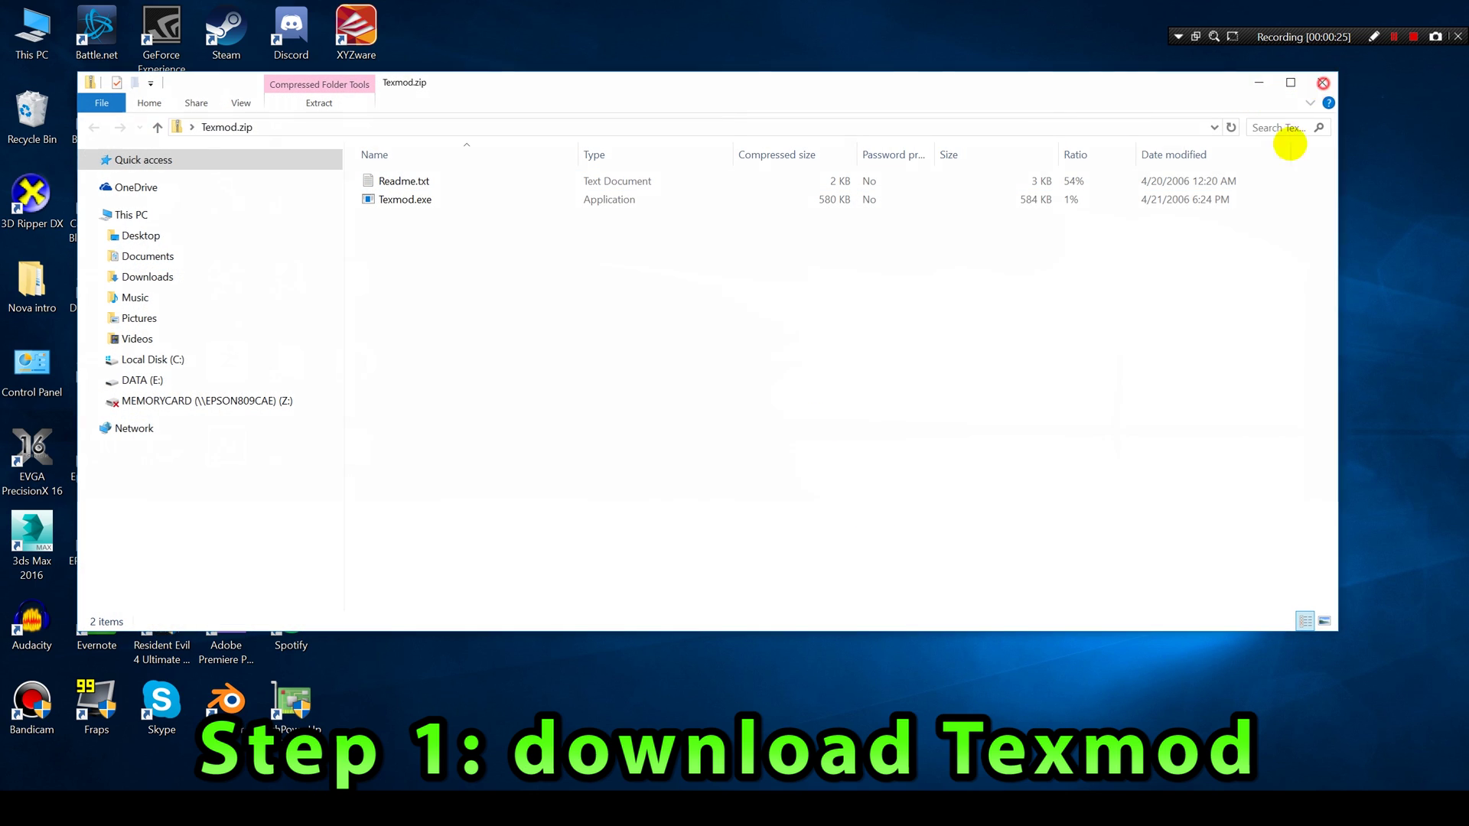
right_click(887, 549)
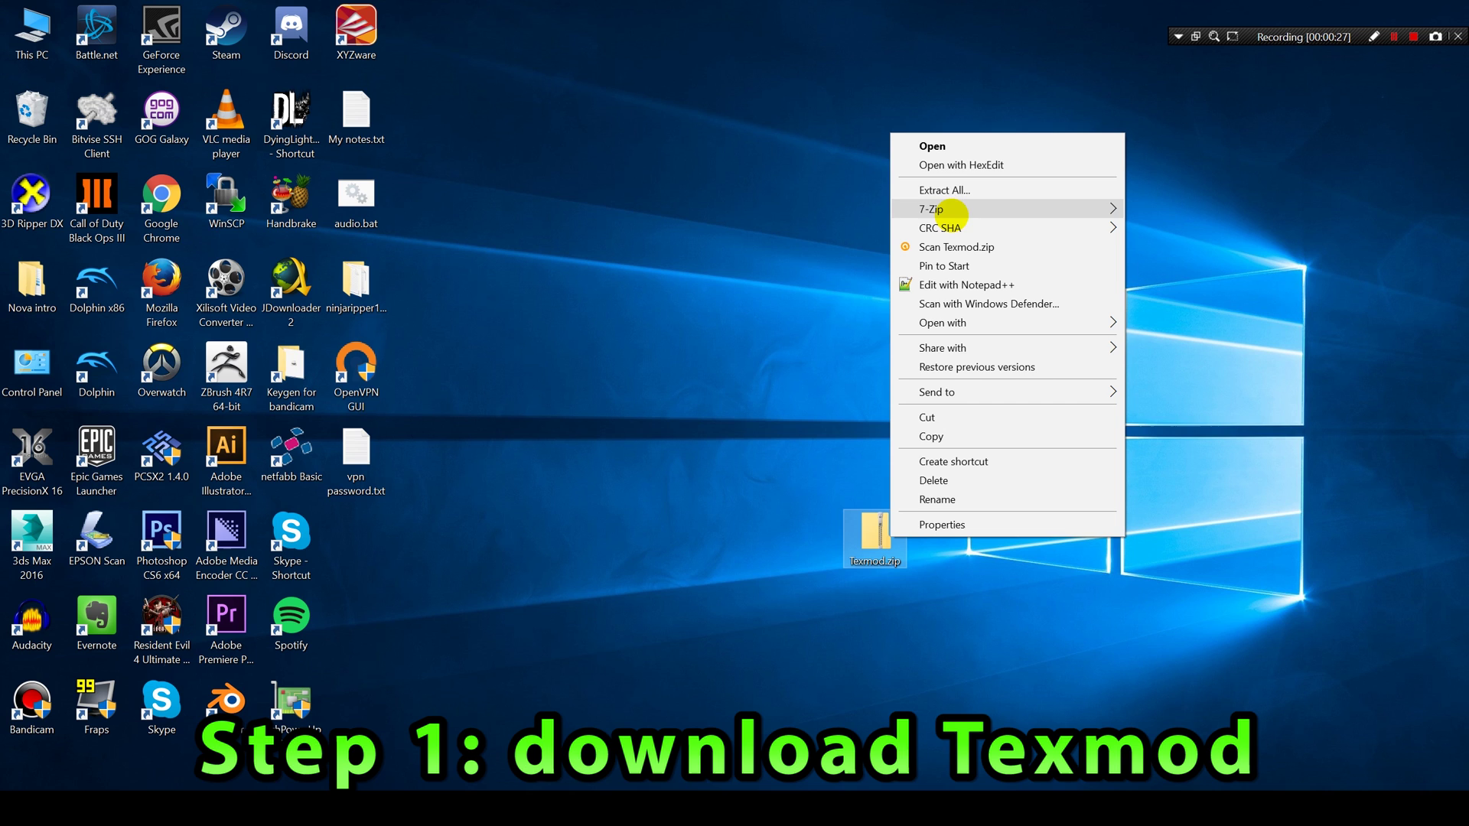
left_click(954, 191)
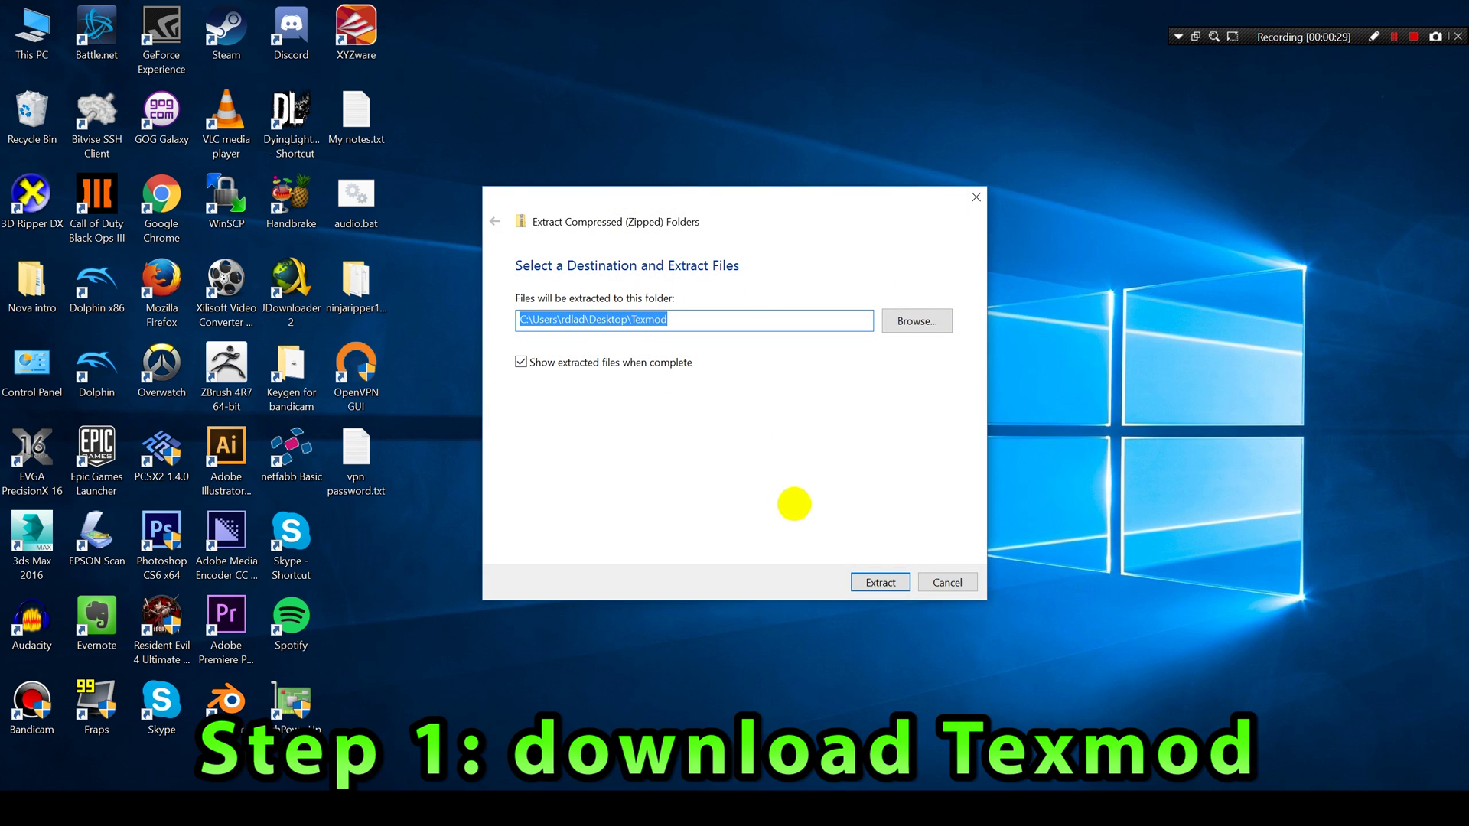
left_click(869, 575)
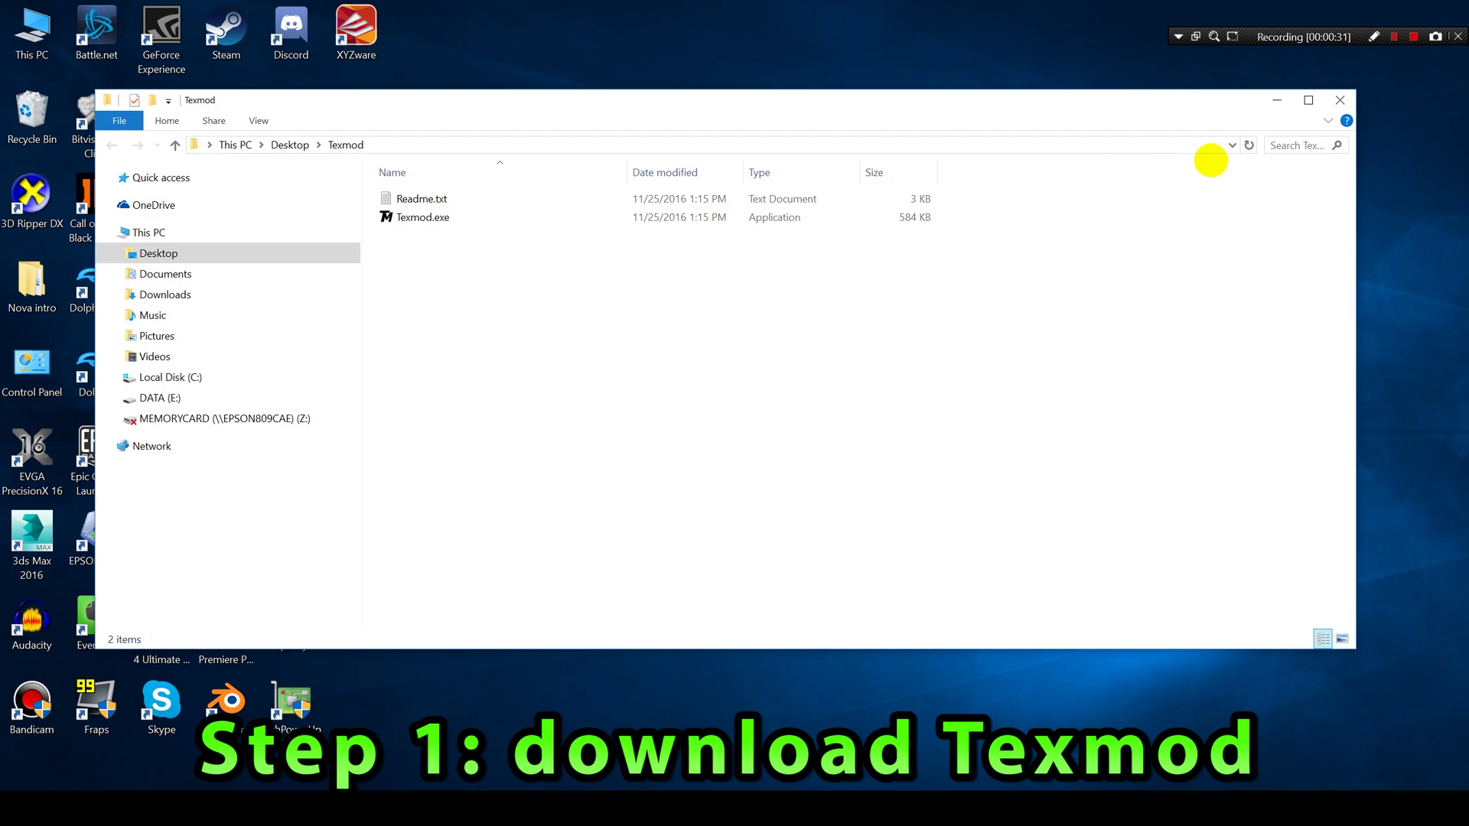
left_click(1339, 99)
Place the extracted Texmod folder near the middle of the desktop and delete Texmod.zip, checking the folder's contents.
left_click_drag(358, 536, 750, 390)
right_click(877, 528)
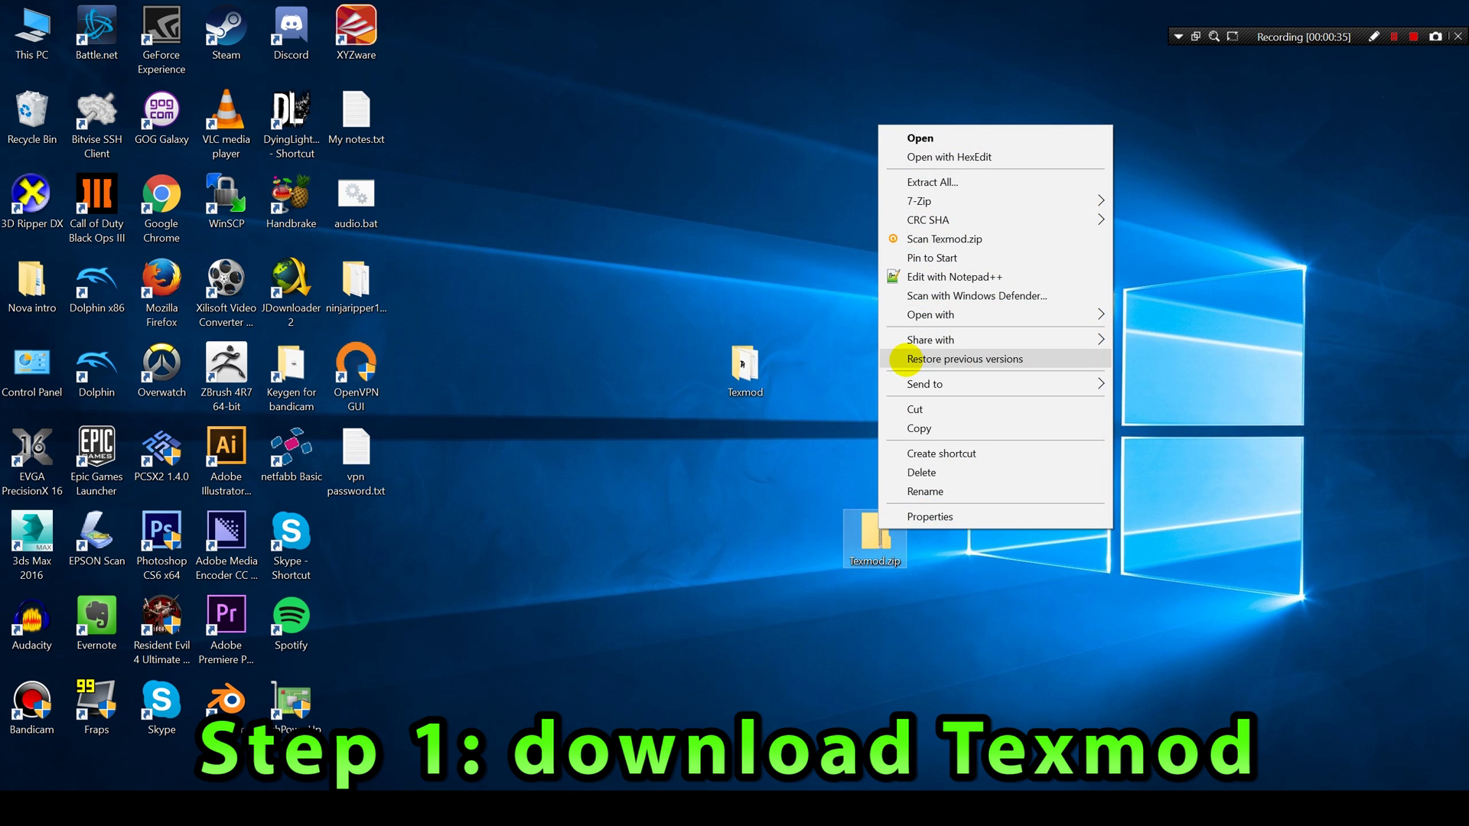
left_click(921, 472)
double_click(757, 371)
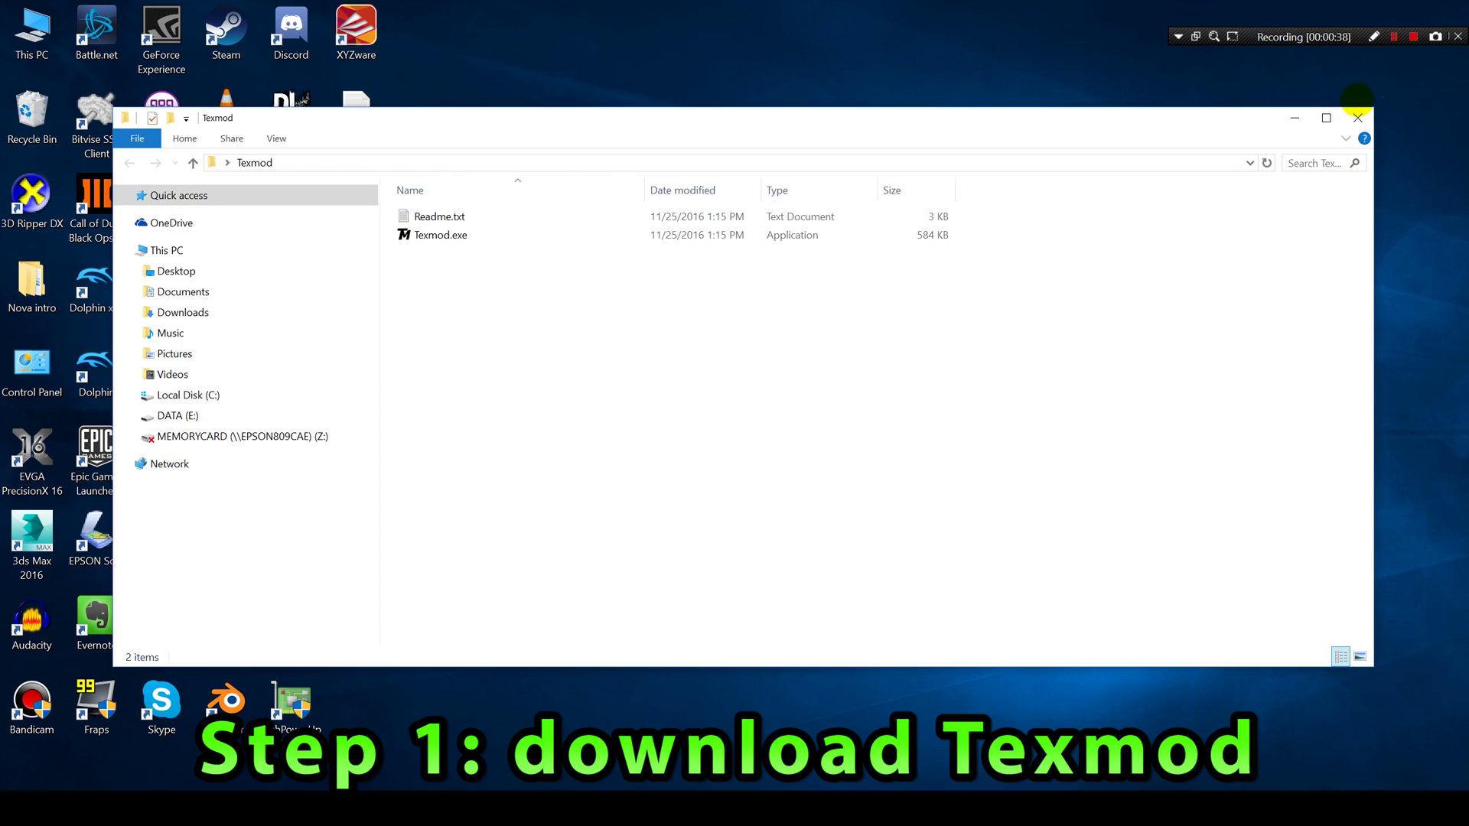
left_click(1355, 118)
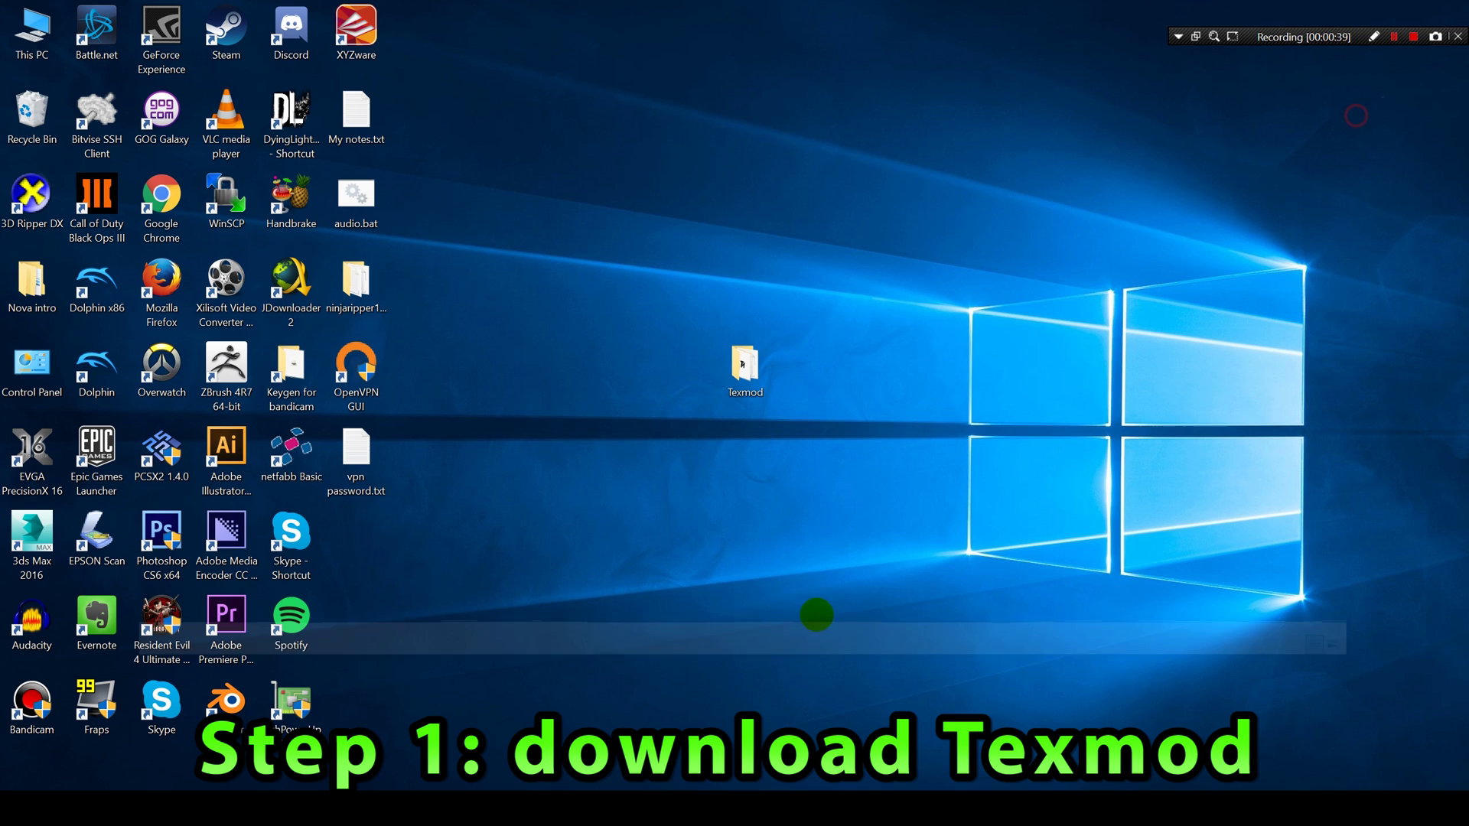
Return to the FilePlanet download page in Firefox, highlight its web address, and close the browser.
key("alt+Tab")
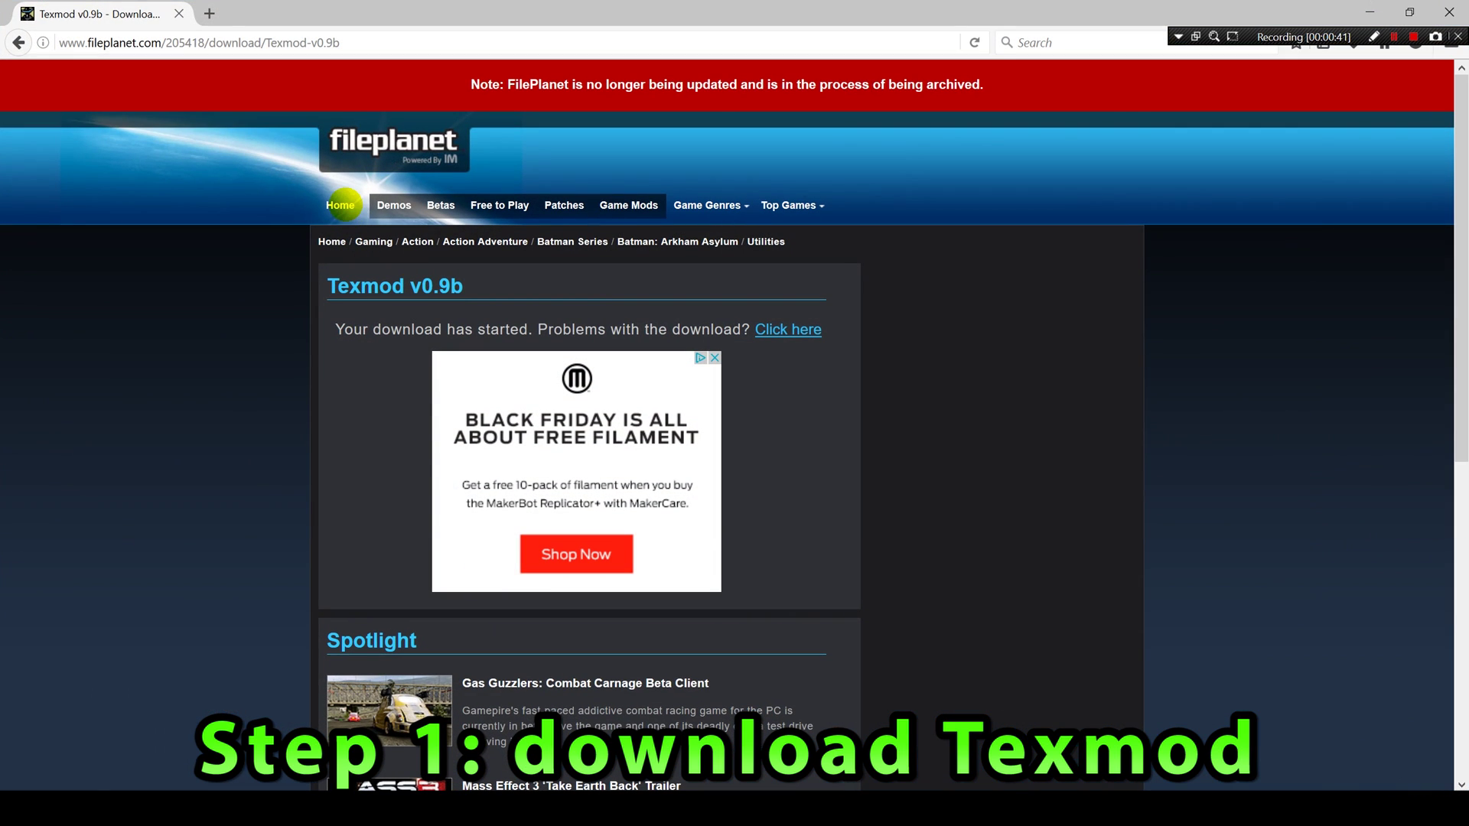
left_click(223, 40)
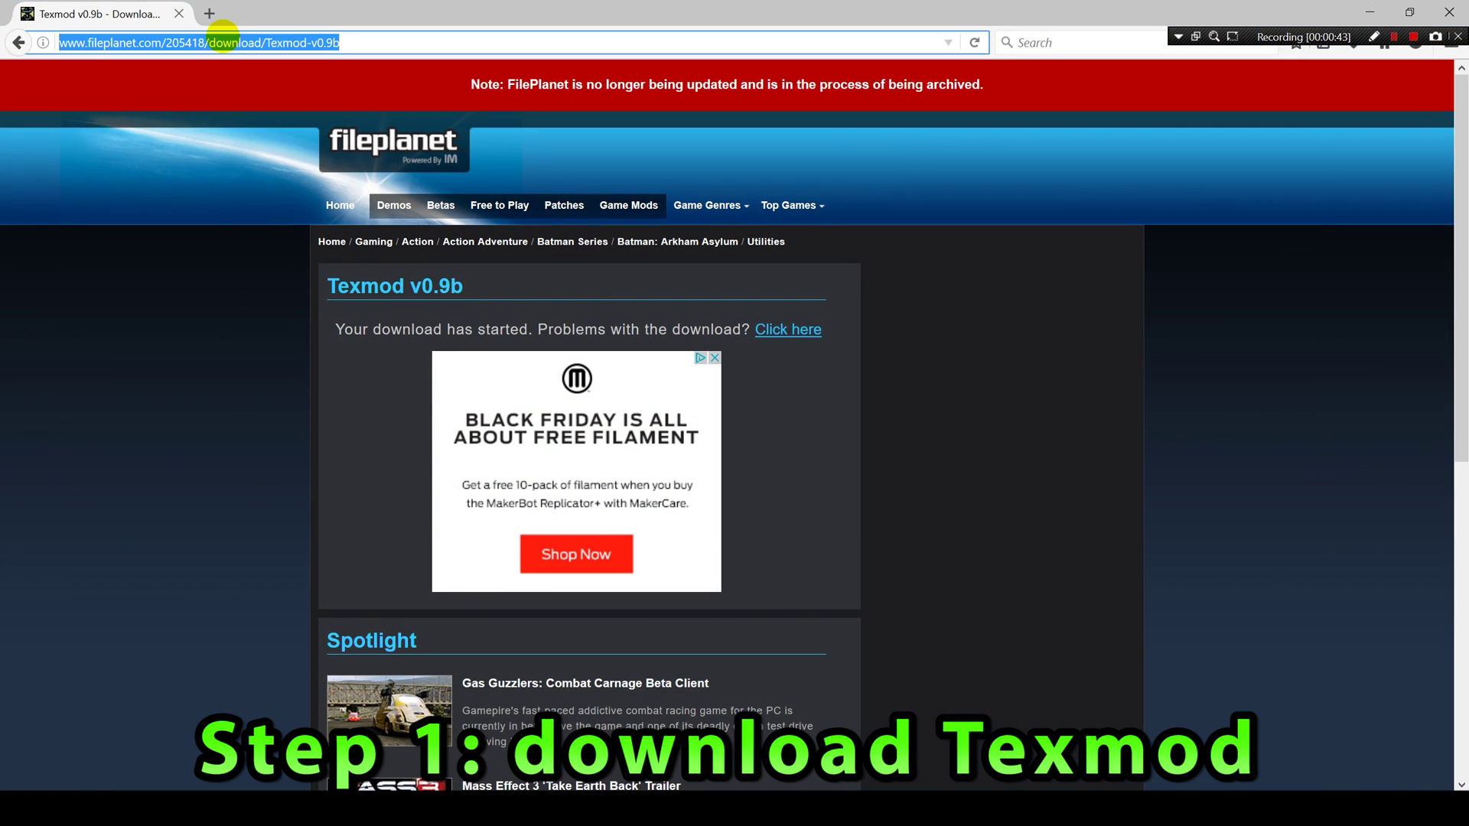
left_click(1449, 12)
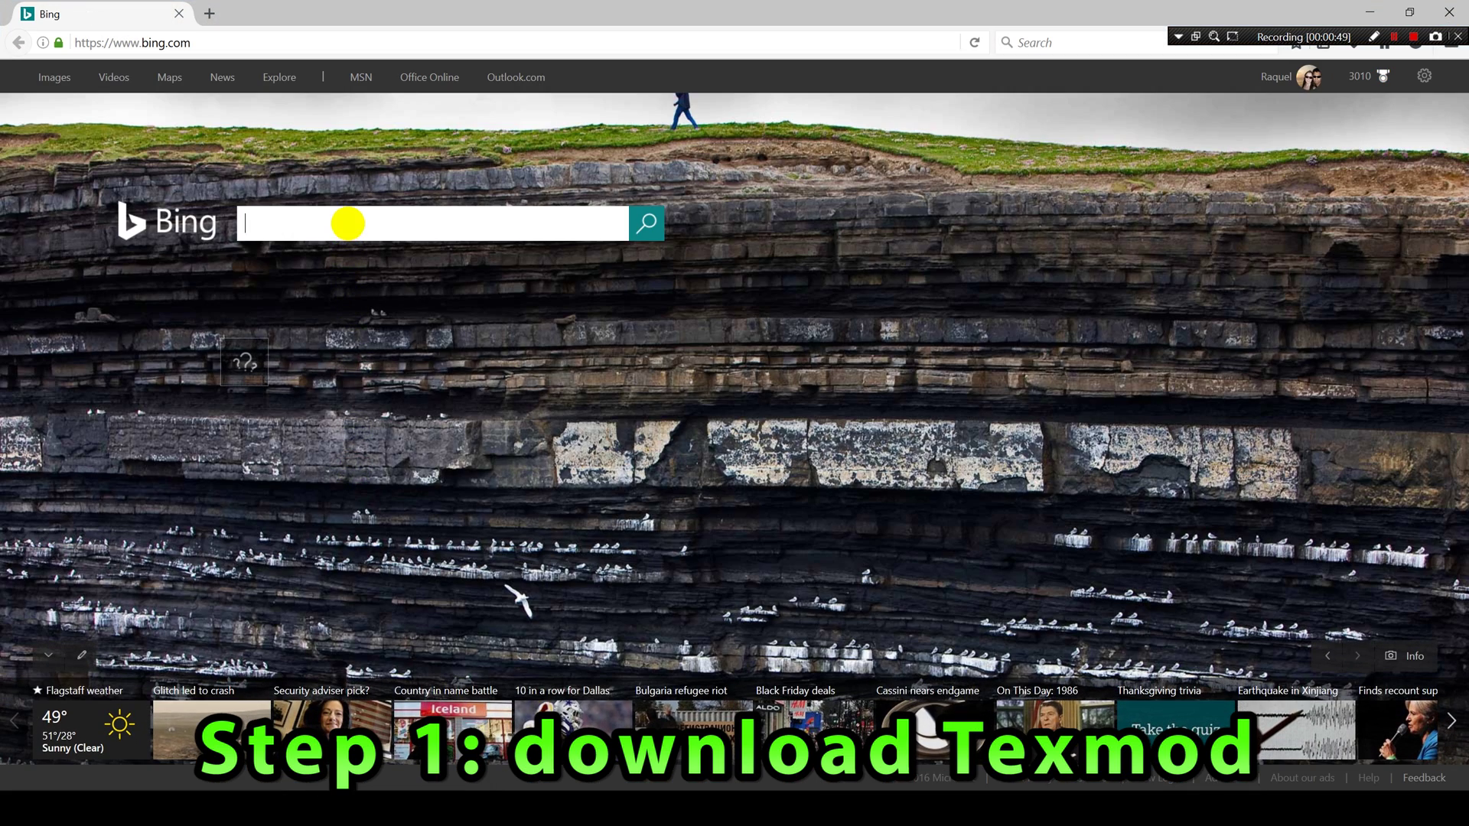
Search Bing for "pcsx2" and open the download page of the official pcsx2.net site.
left_click(347, 222)
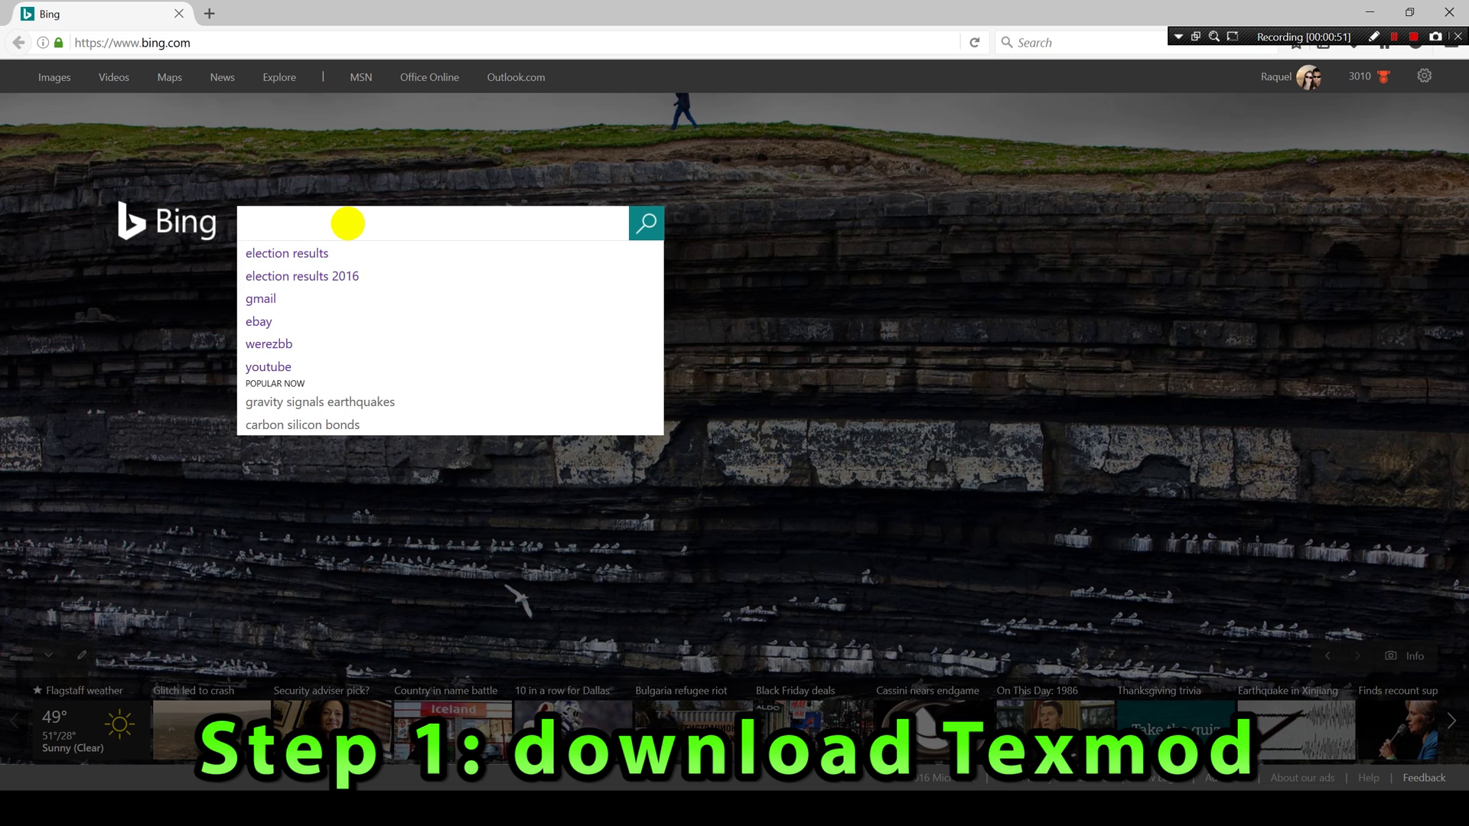
type("pcsx2")
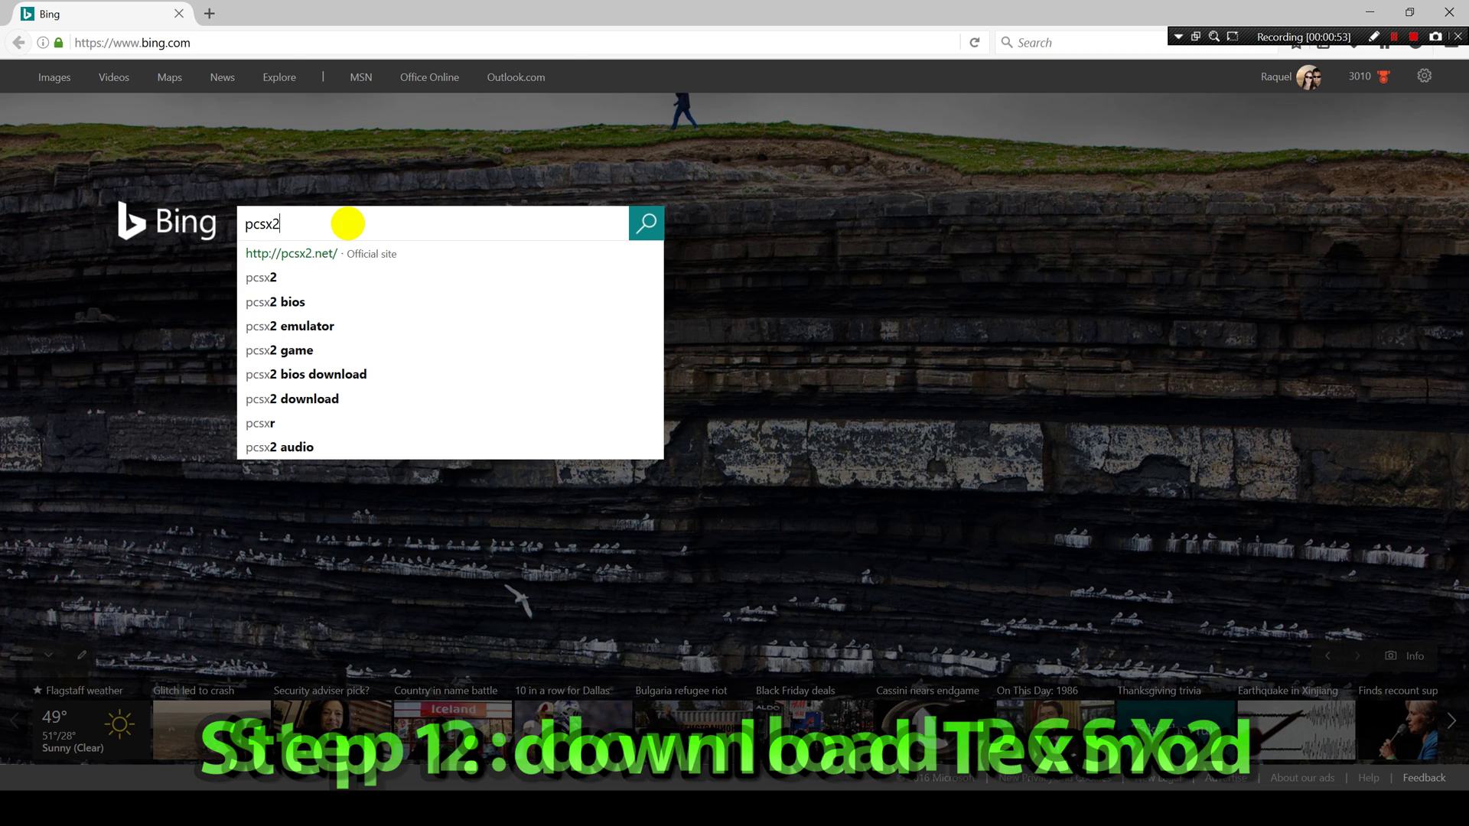
key("Return")
left_click(138, 253)
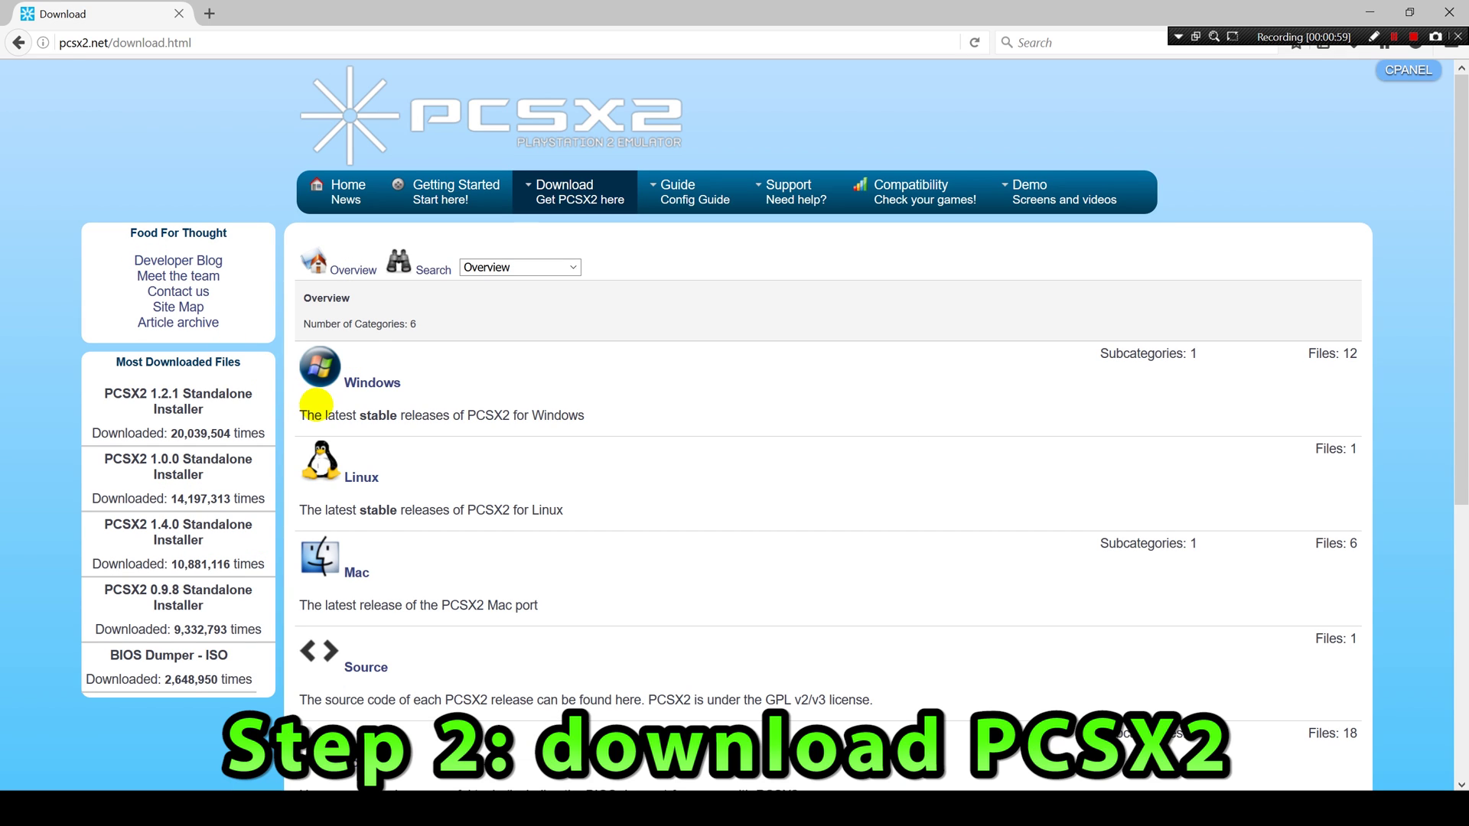
Open the PCSX2 v0.9.8 category in the Archive of old releases.
scroll(340, 421, "down", 5)
left_click(378, 466)
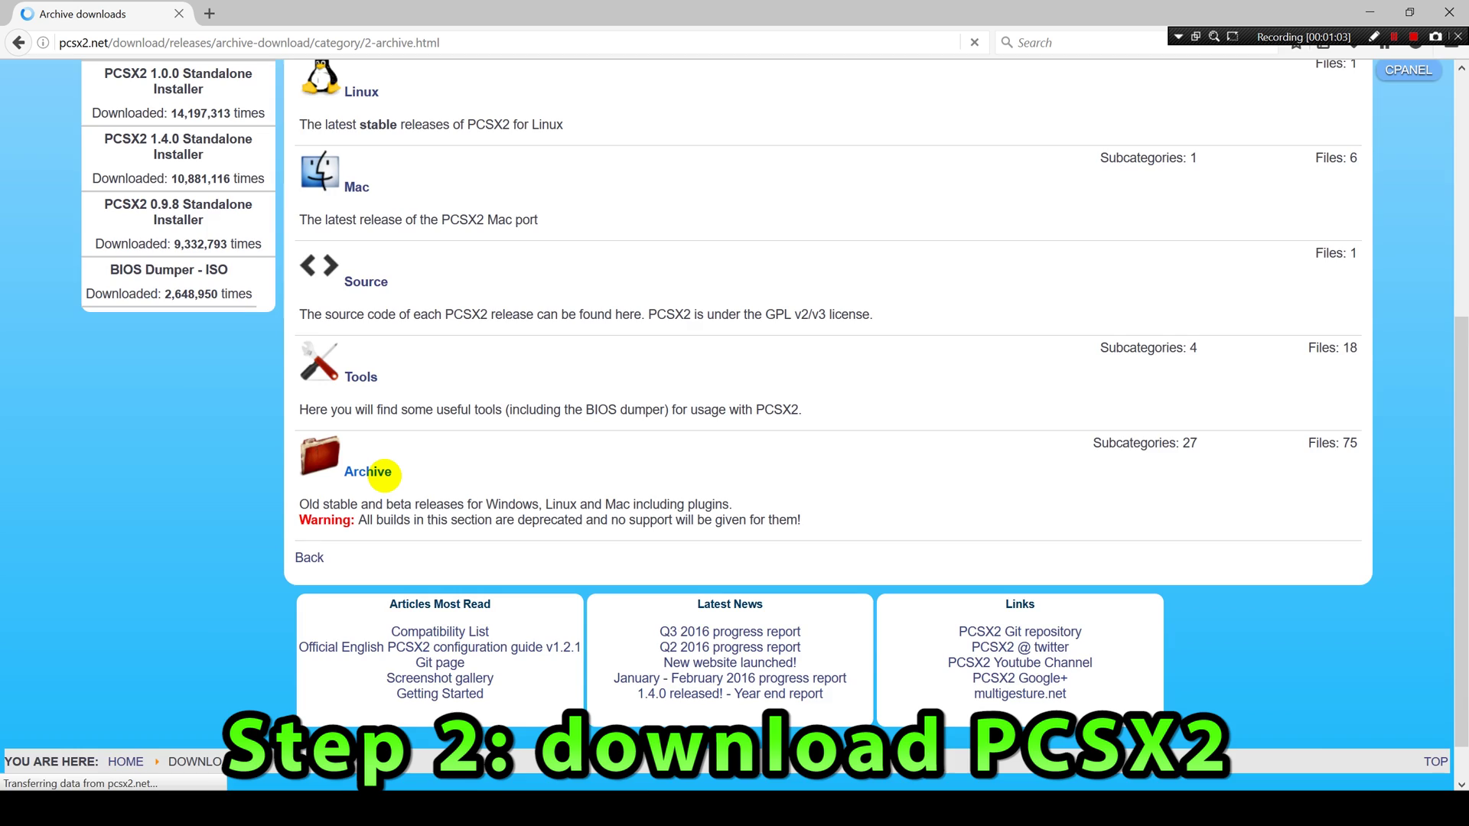
scroll(533, 546, "down", 2)
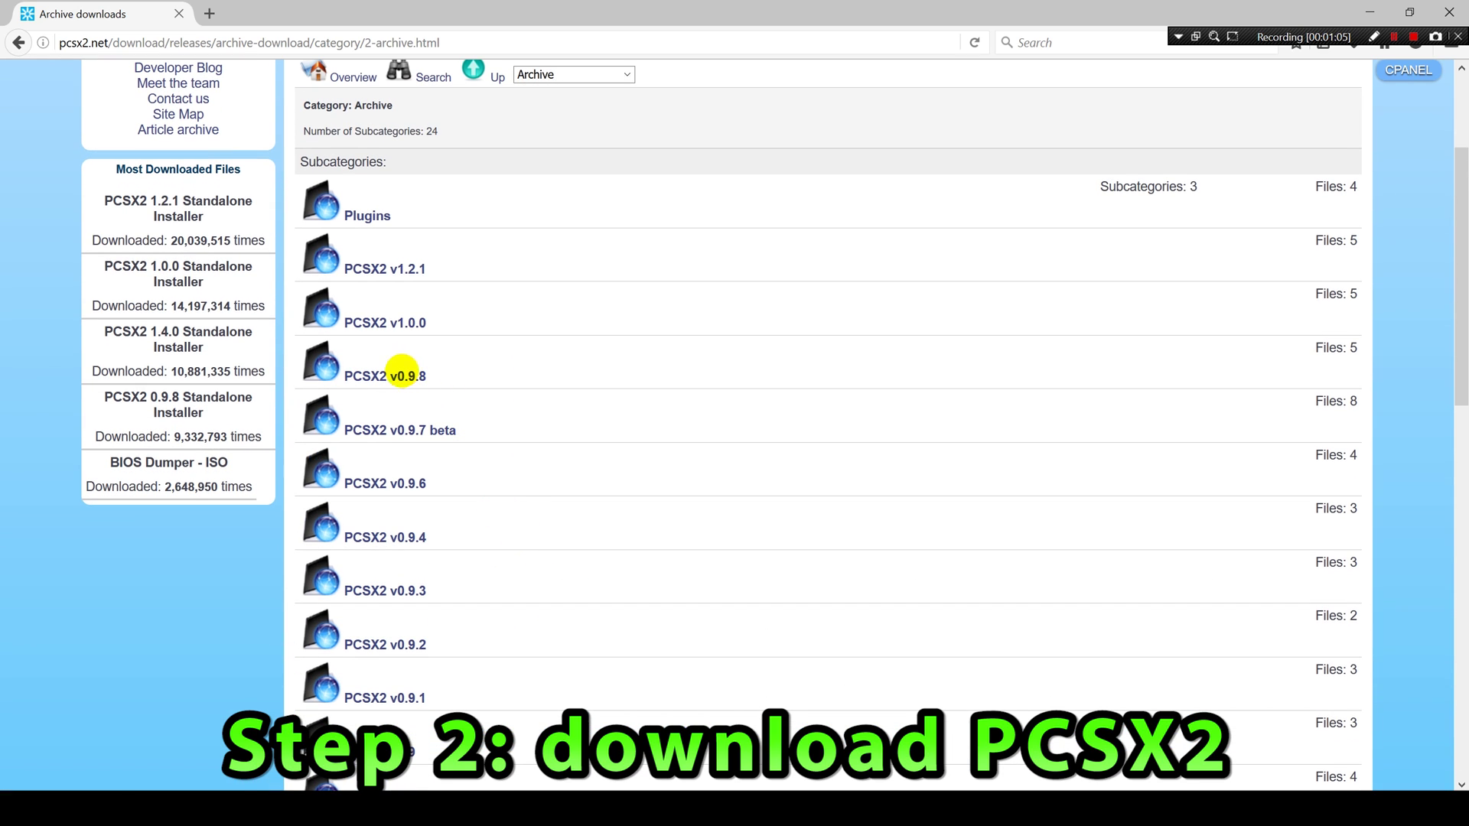
left_click(398, 376)
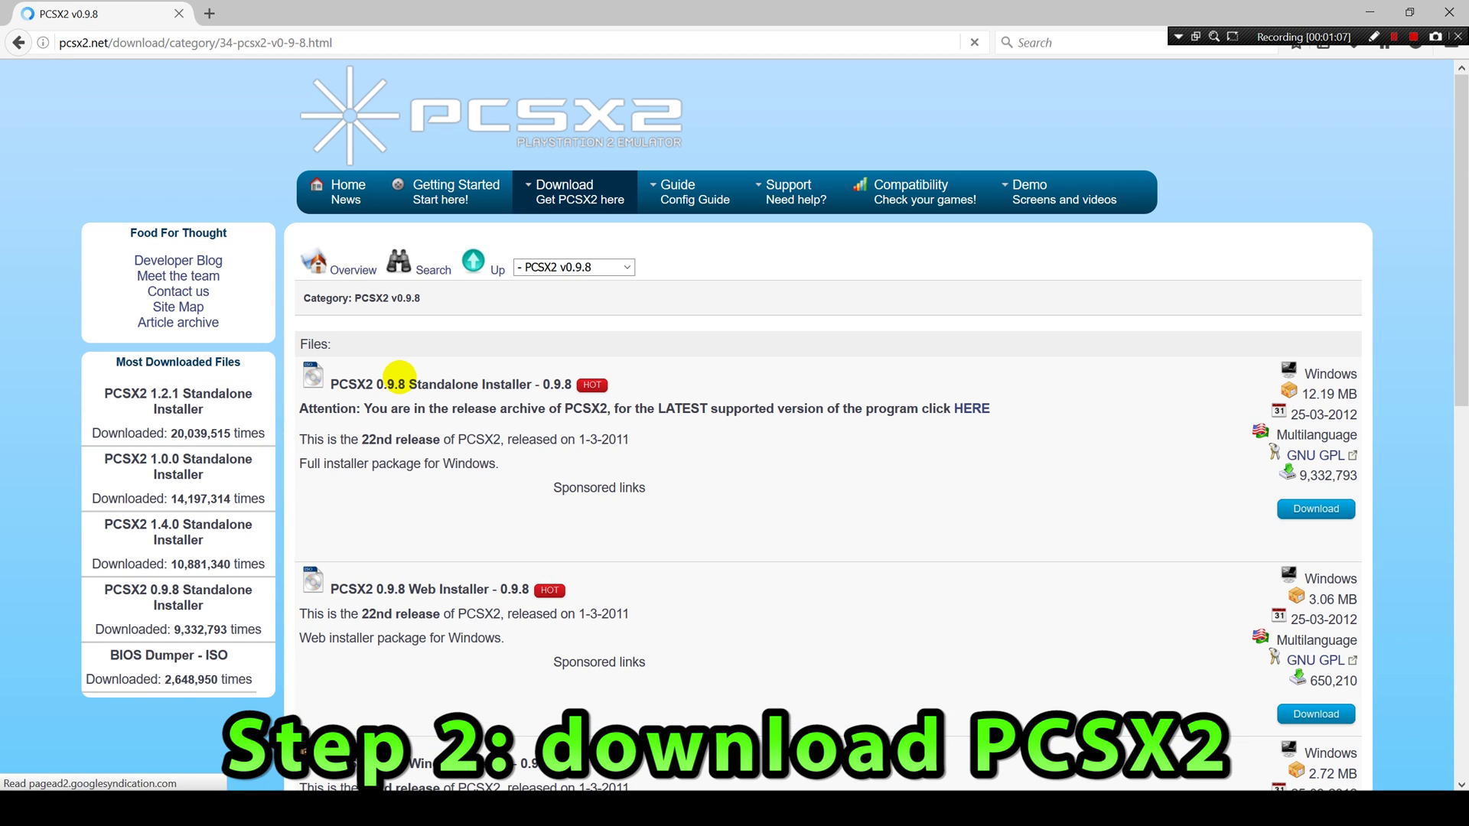
Download the PCSX2 0.9.8 Windows Binary package and save pcsx2-0.9.8-r4600-binaries.7z.
scroll(757, 552, "down", 3)
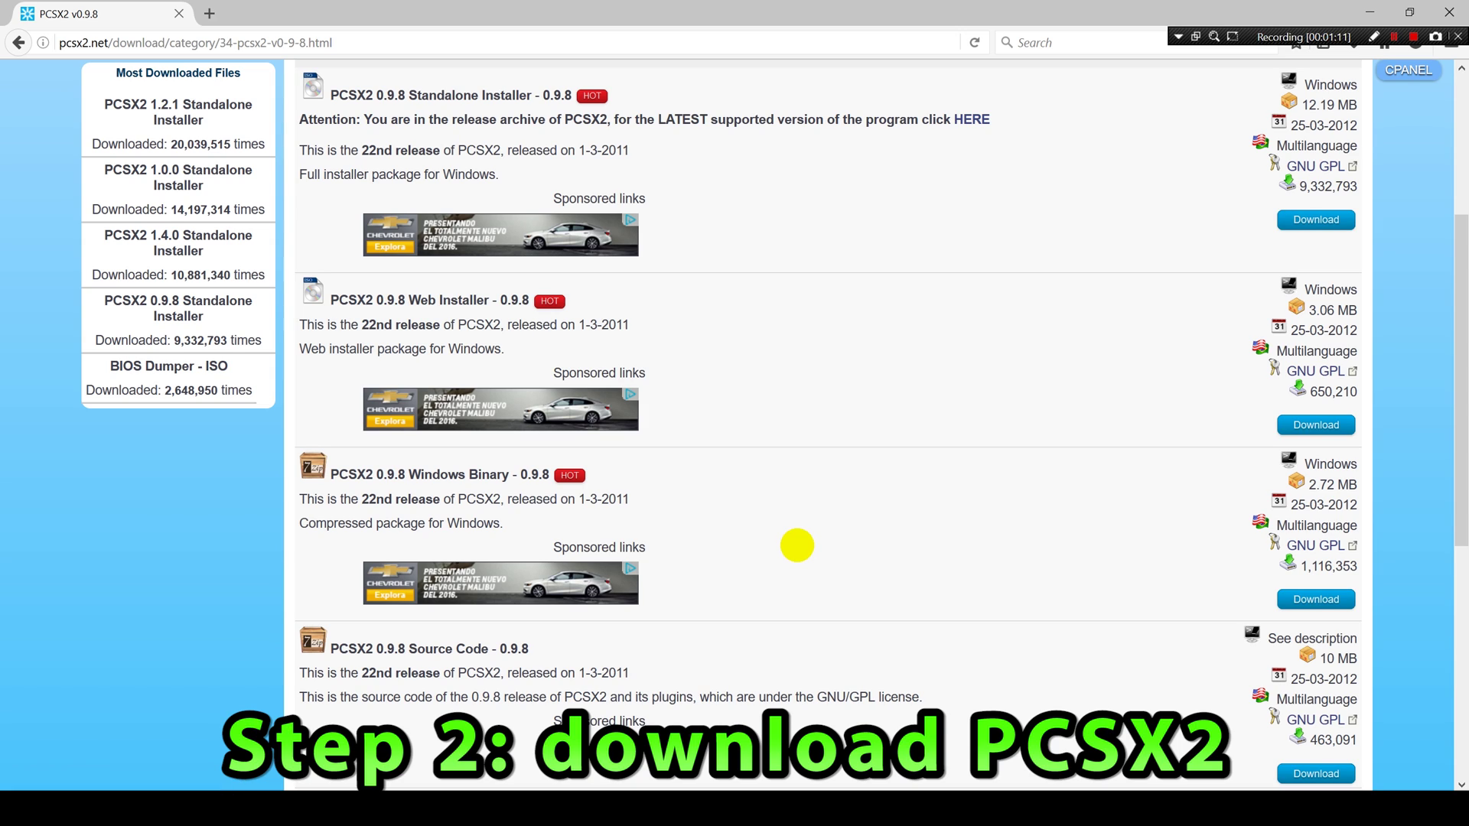
left_click(1292, 599)
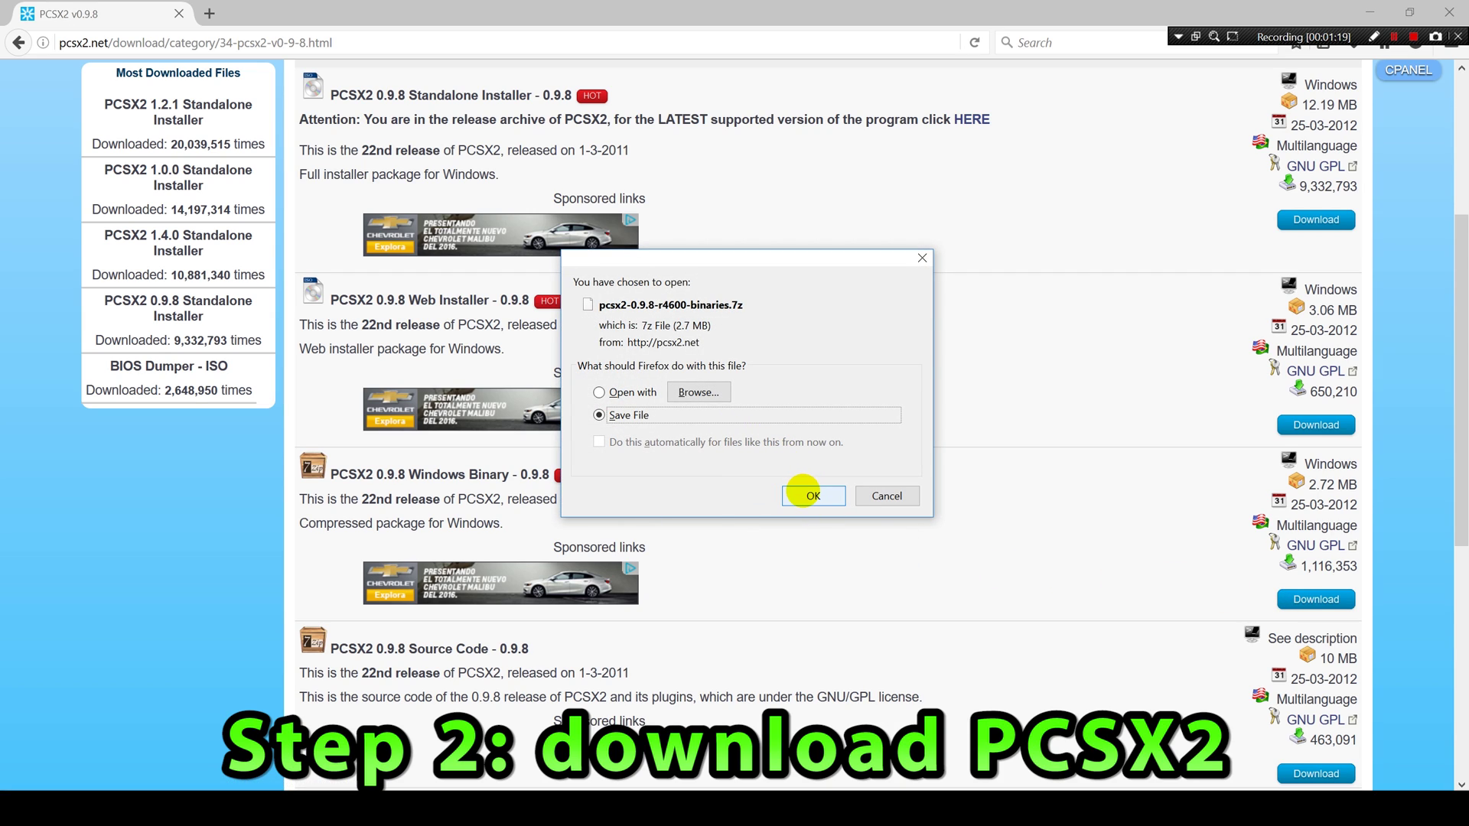
left_click(801, 493)
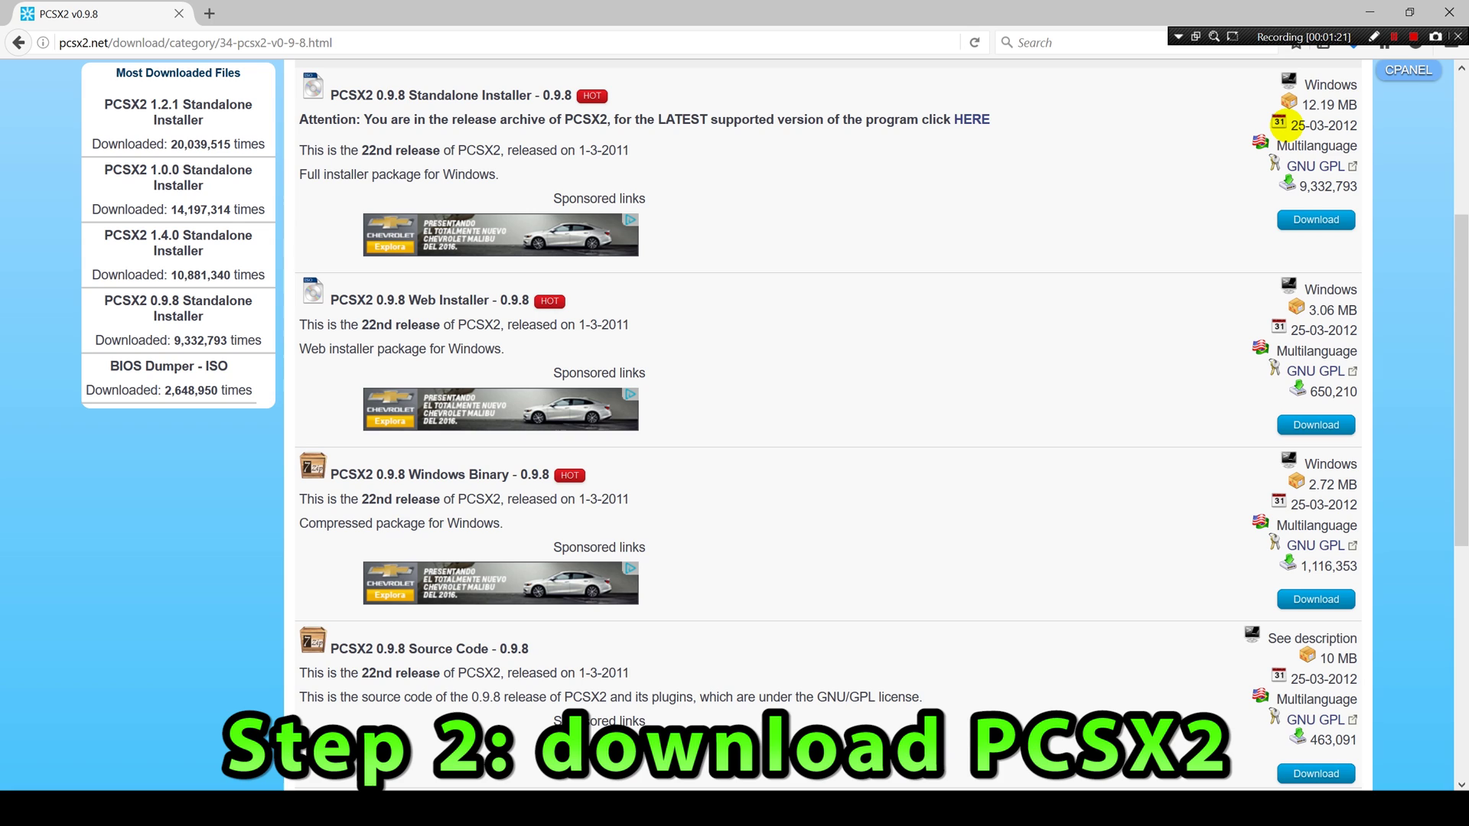
Move pcsx2-0.9.8-r4600-binaries.7z from the Downloads folder to the desktop.
left_click(1349, 52)
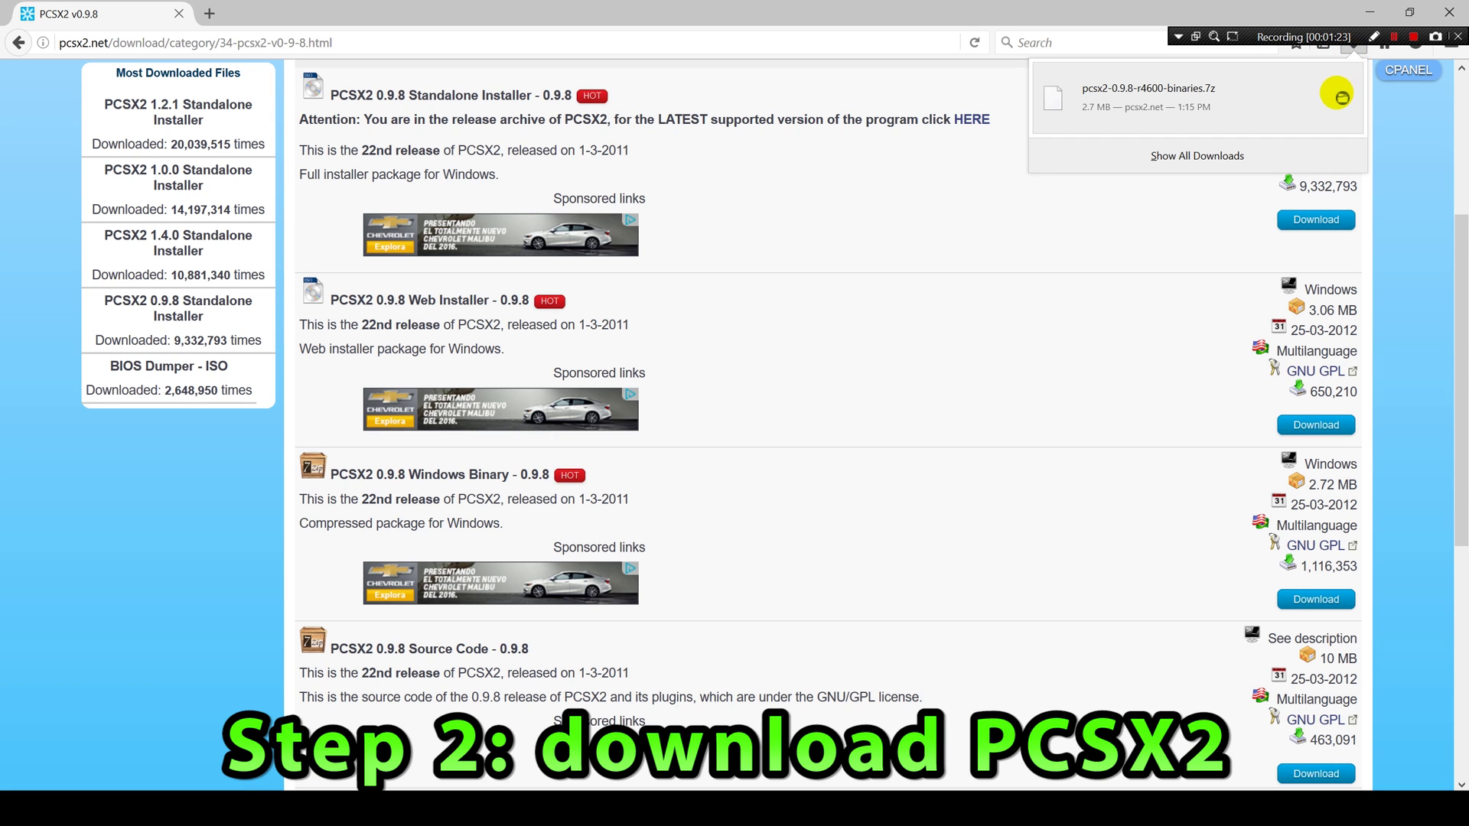
left_click(1293, 93)
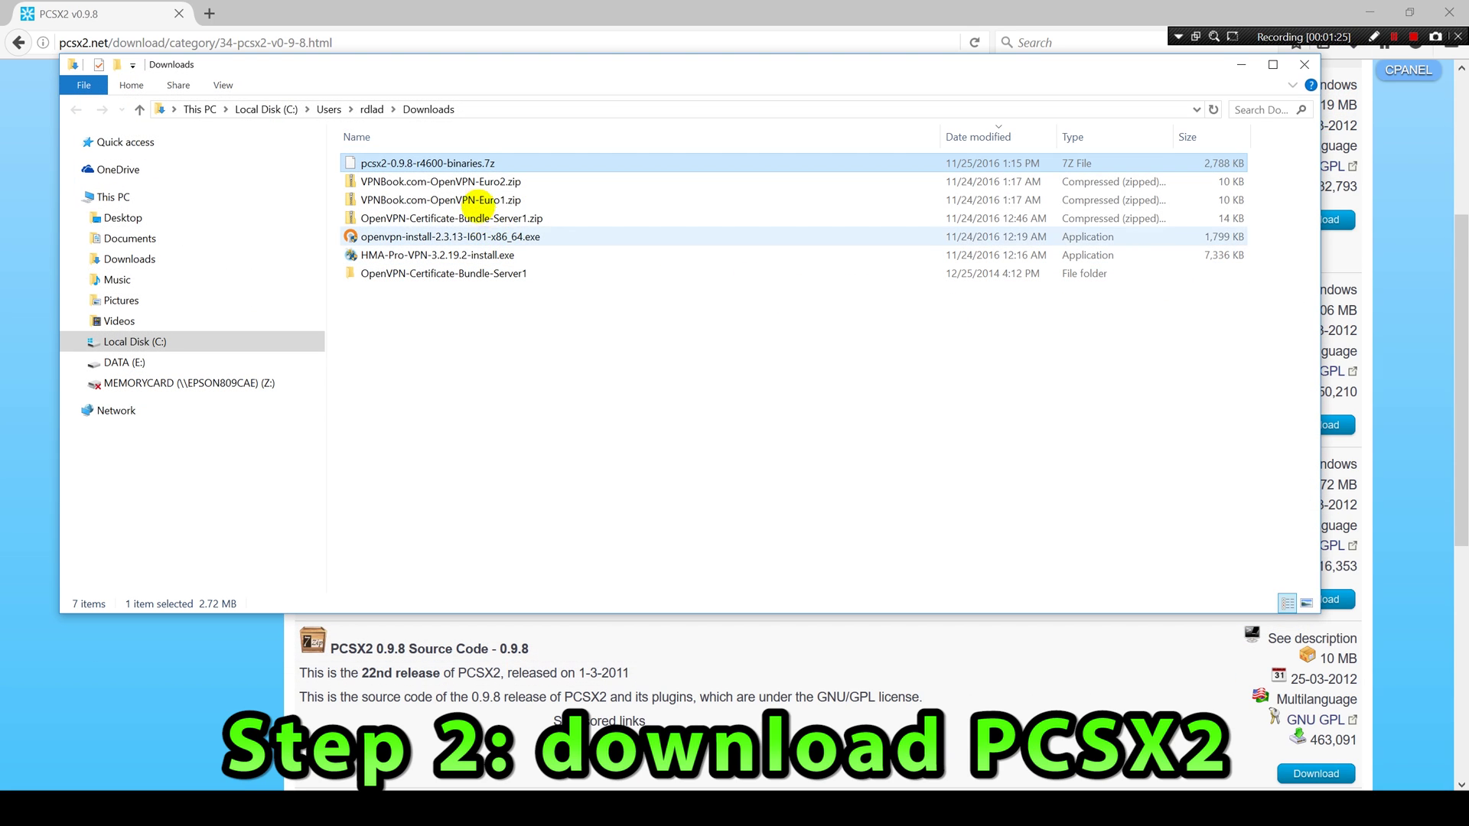
right_click(475, 161)
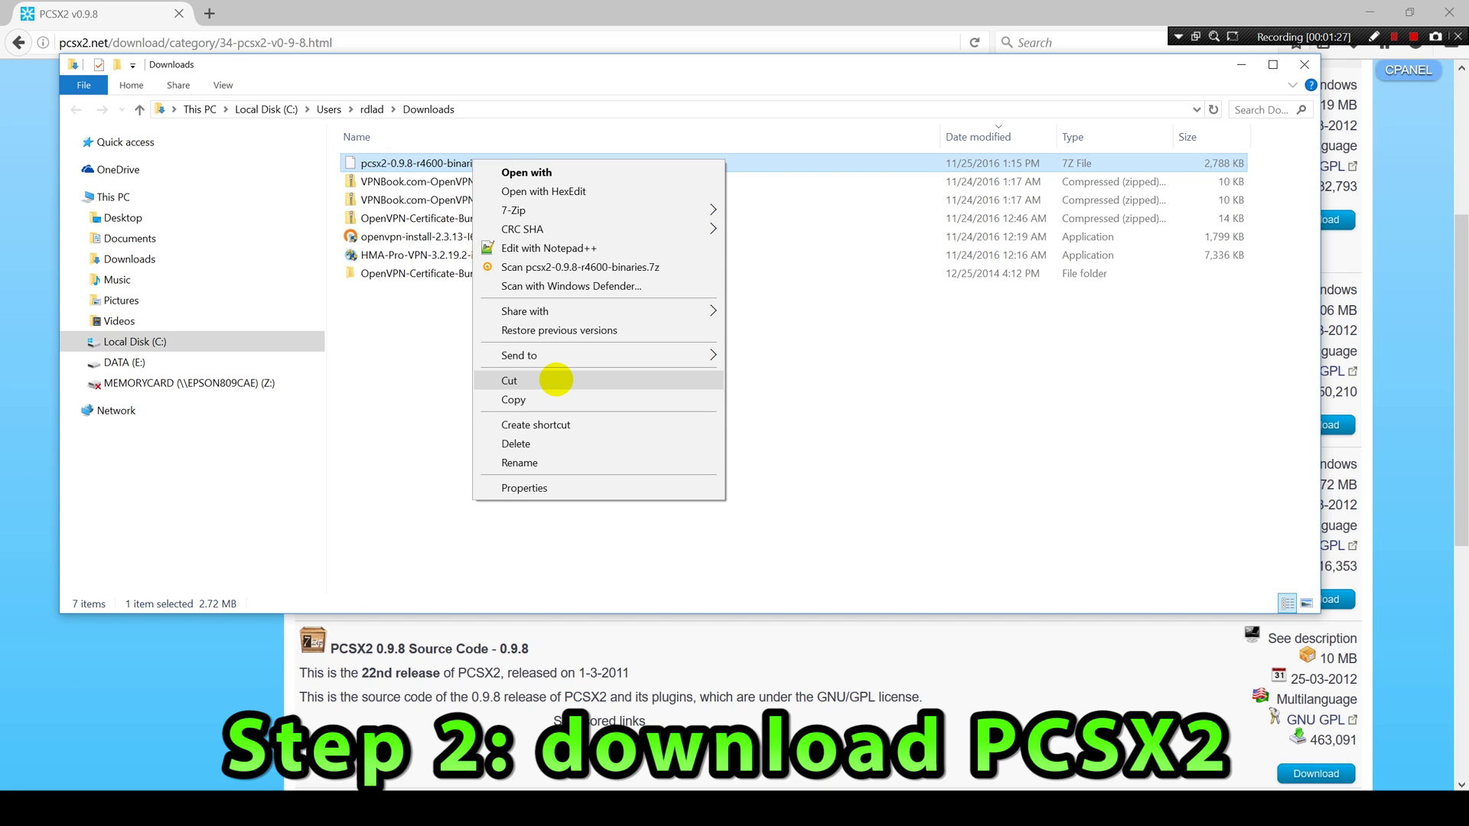
left_click(557, 380)
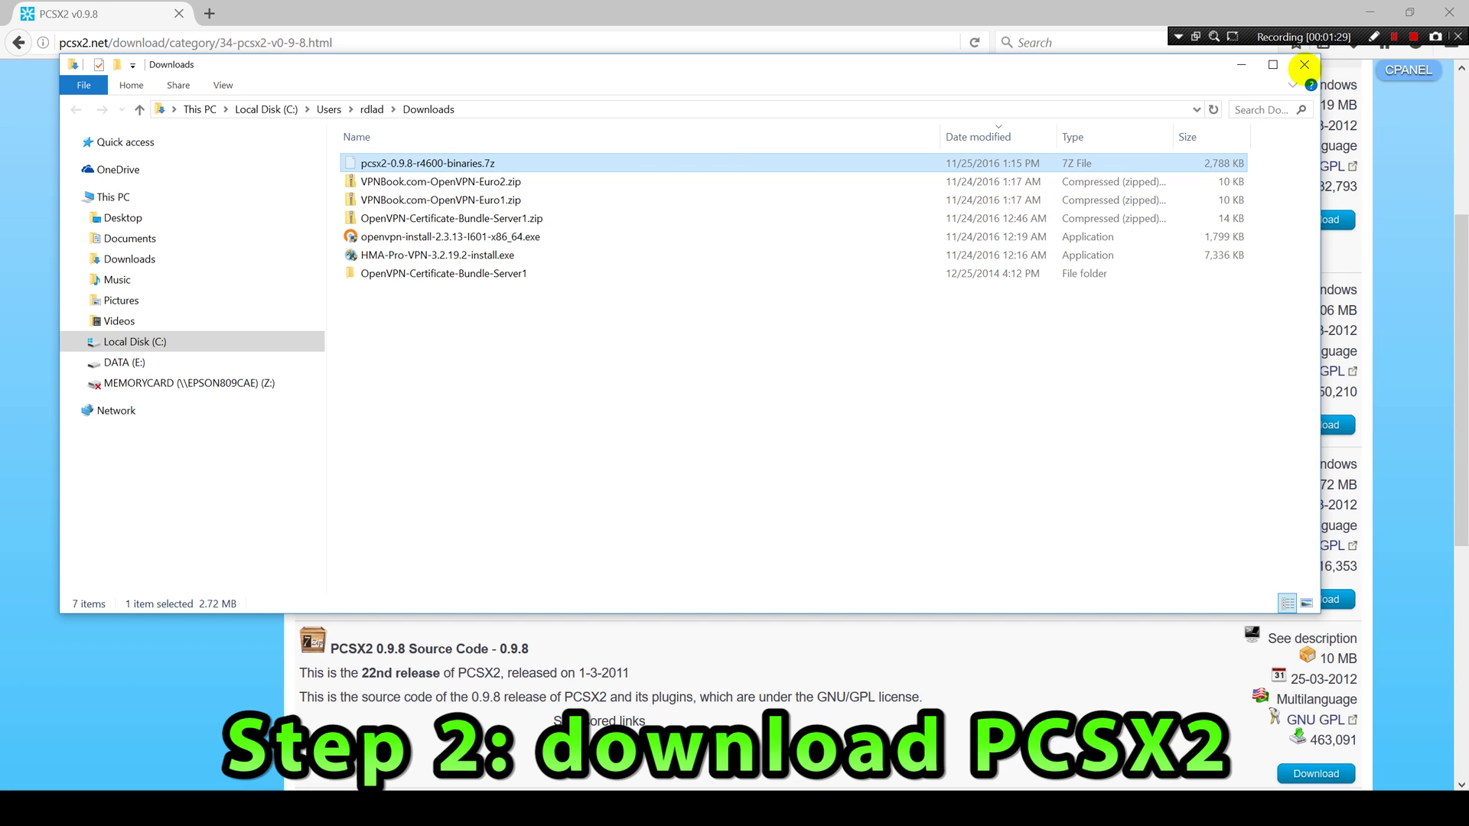
left_click(1304, 64)
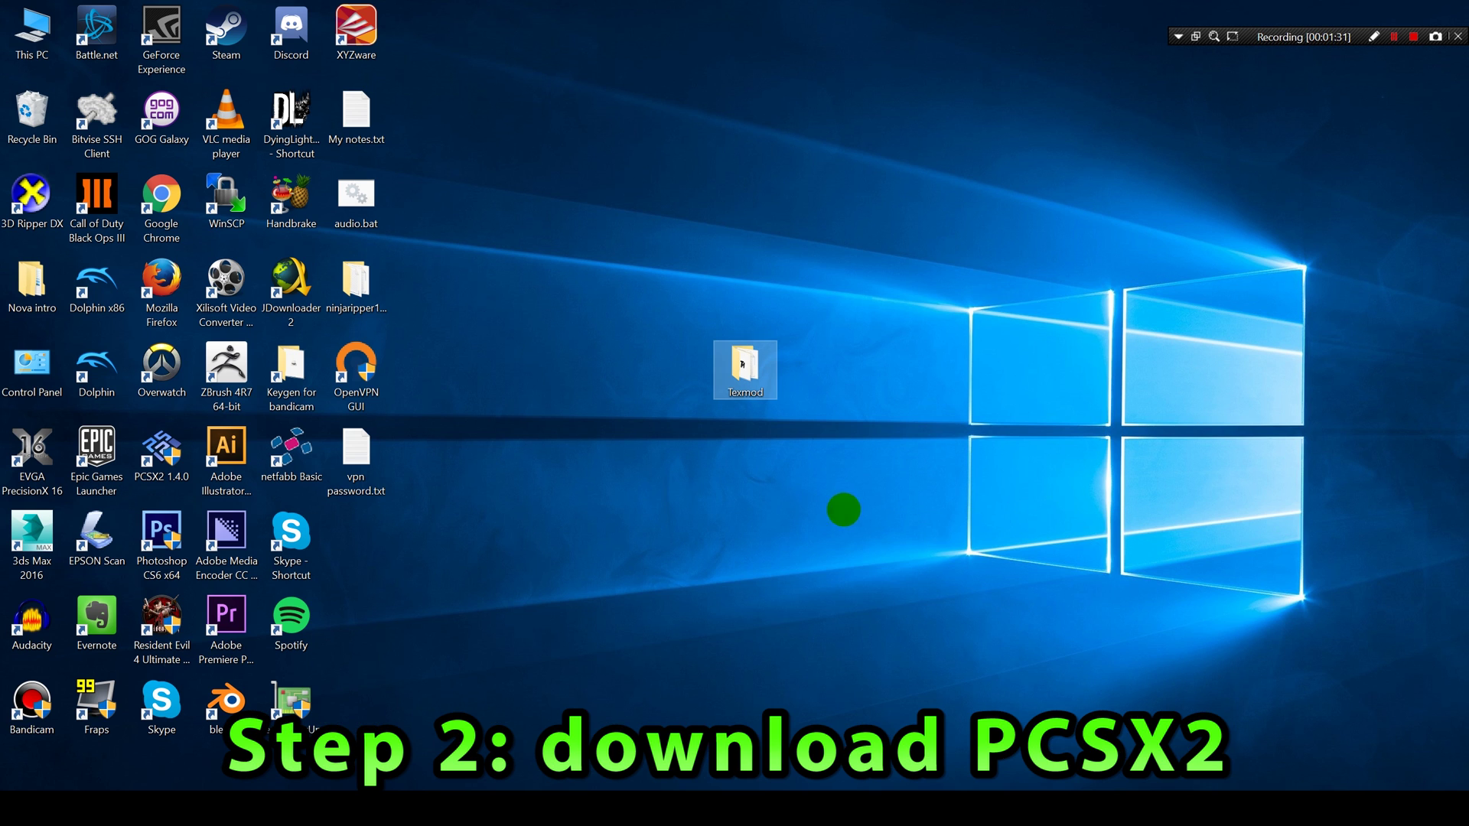
right_click(816, 468)
left_click(868, 543)
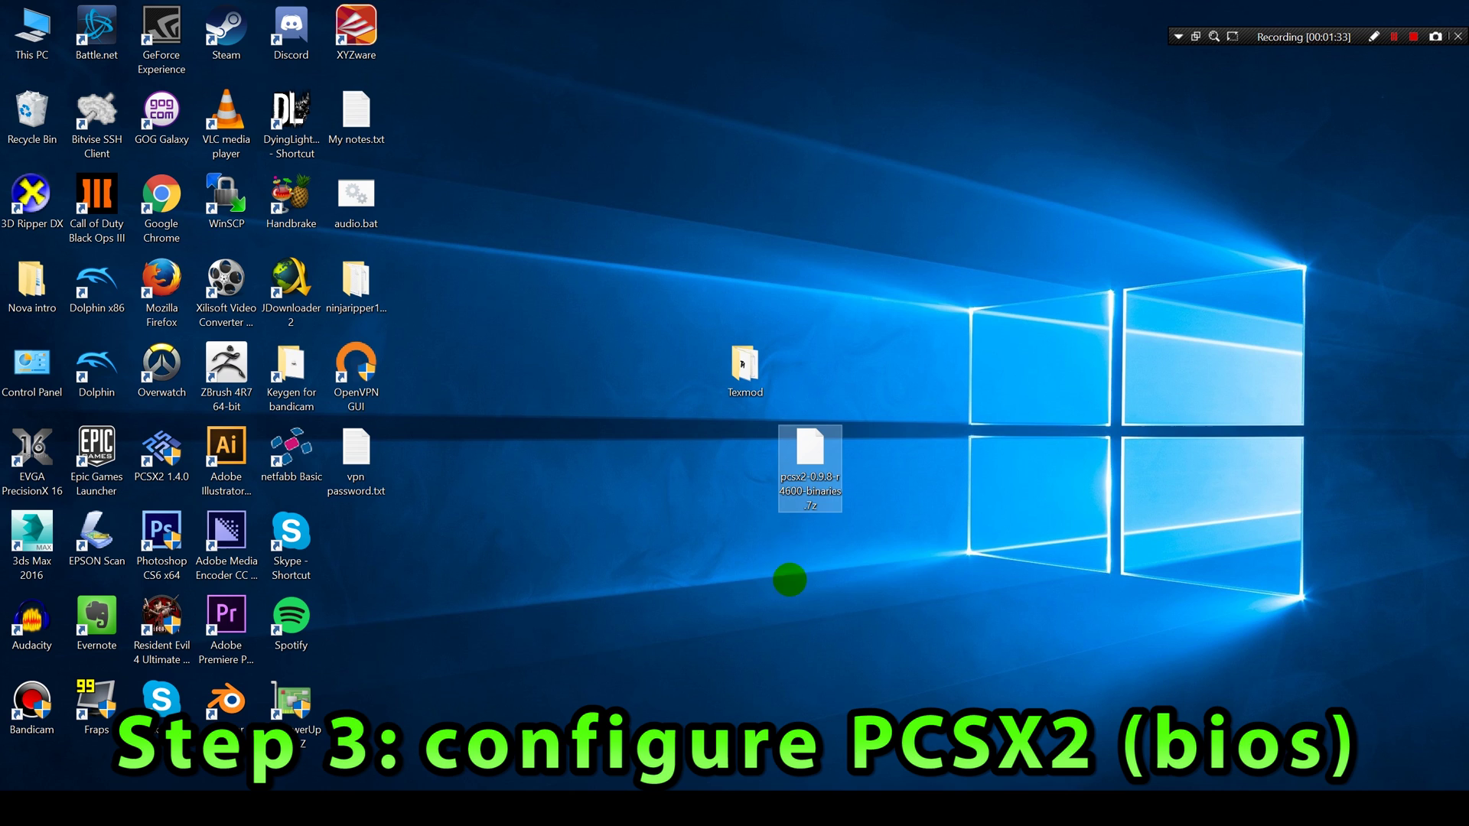
Extract pcsx2-0.9.8-r4600-binaries.7z into its own folder, place that folder beside Texmod, and delete the archive.
right_click(813, 461)
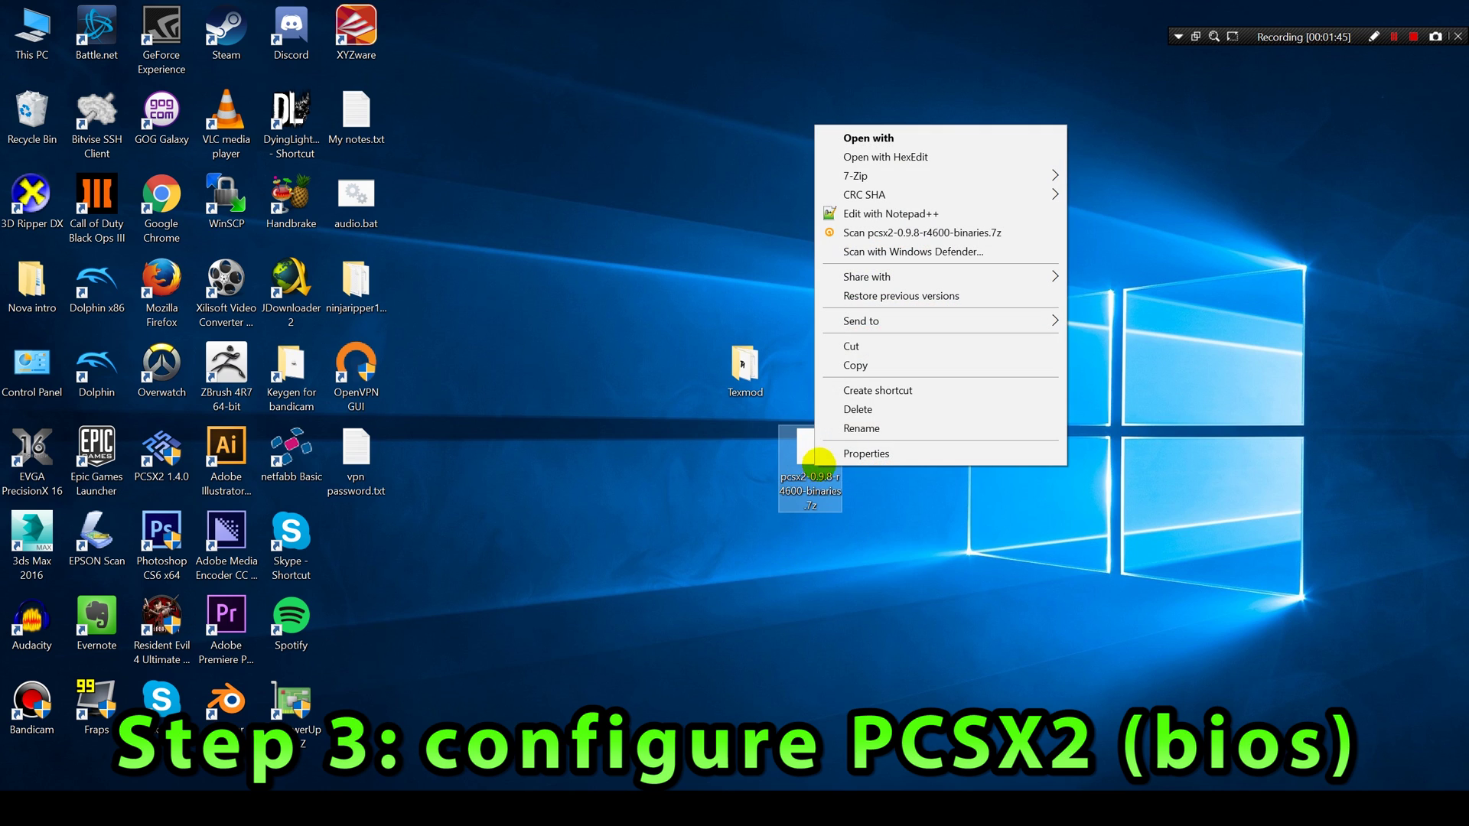
mouse_move(993, 177)
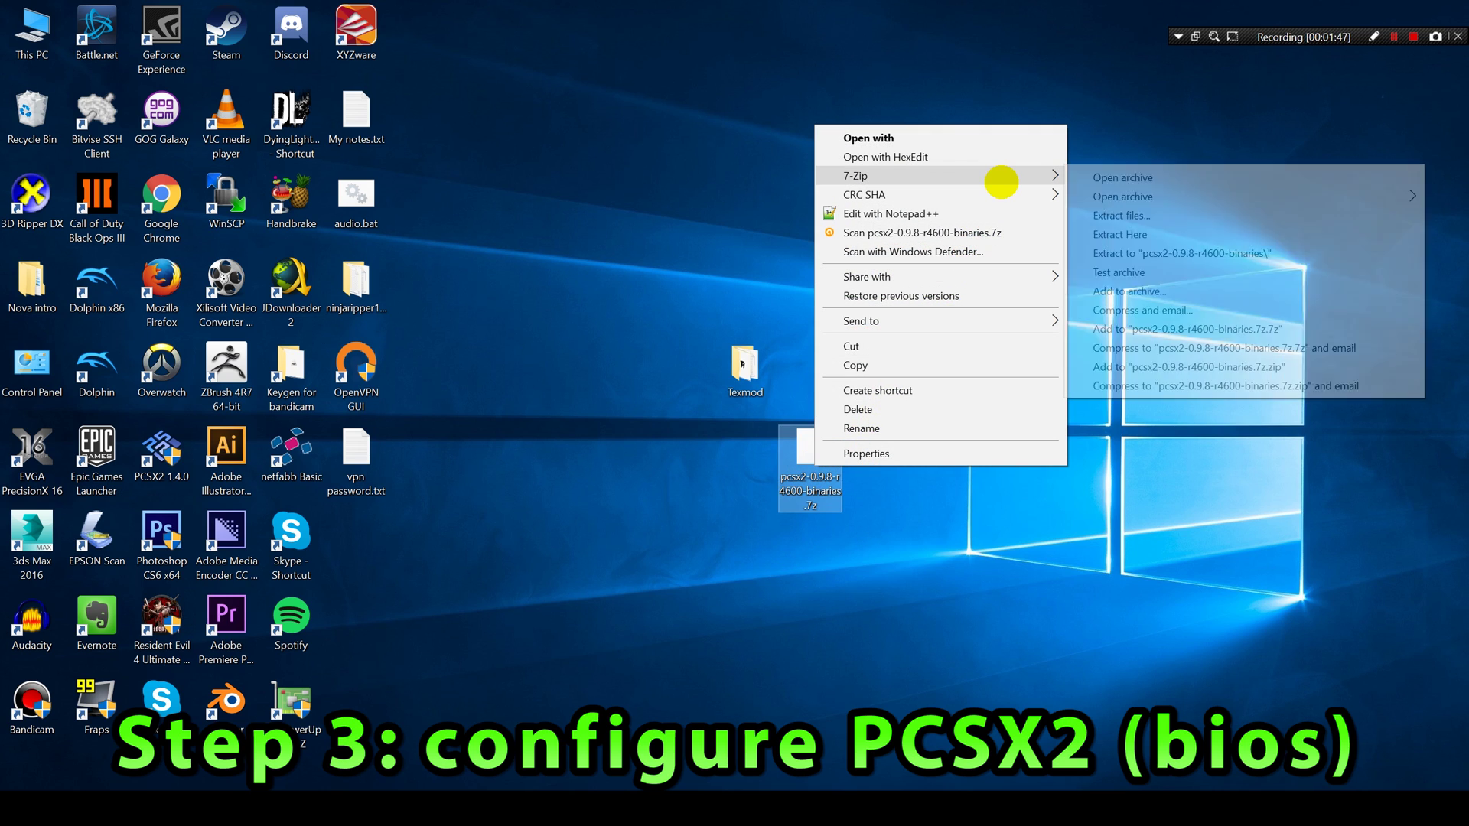
left_click(1119, 252)
left_click(1041, 417)
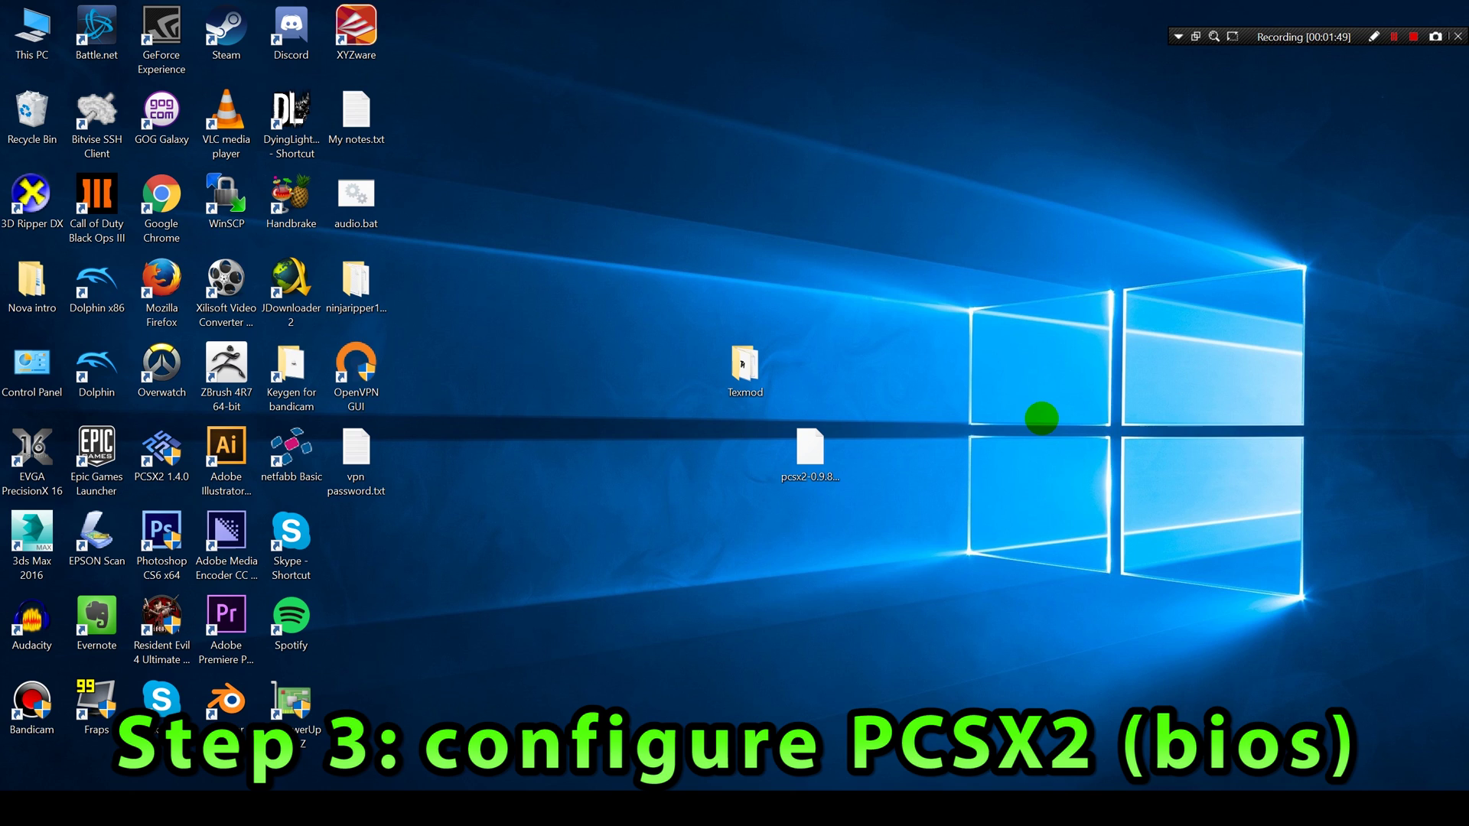
left_click_drag(356, 535, 817, 379)
left_click(810, 451)
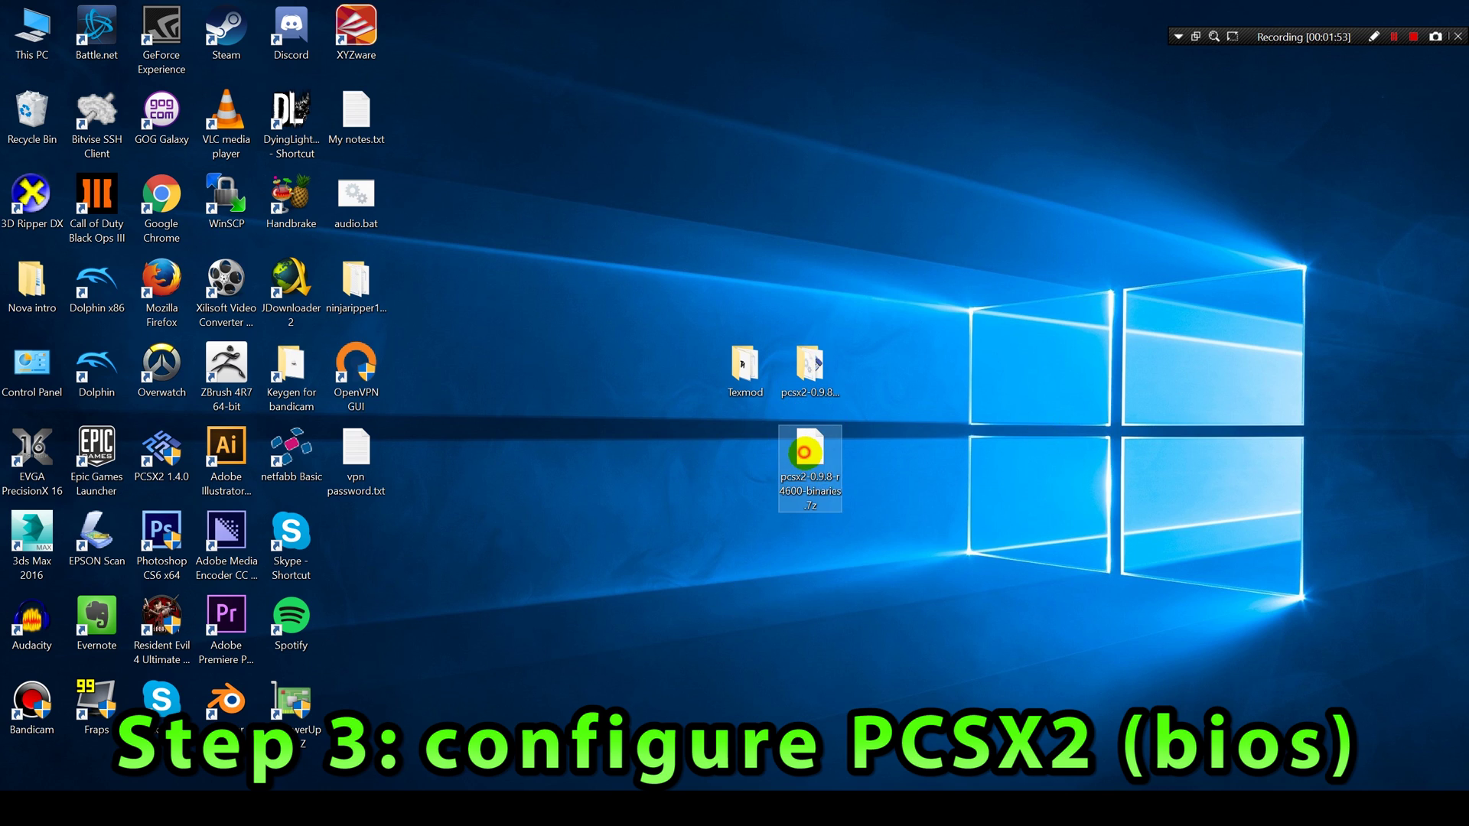
key("Delete")
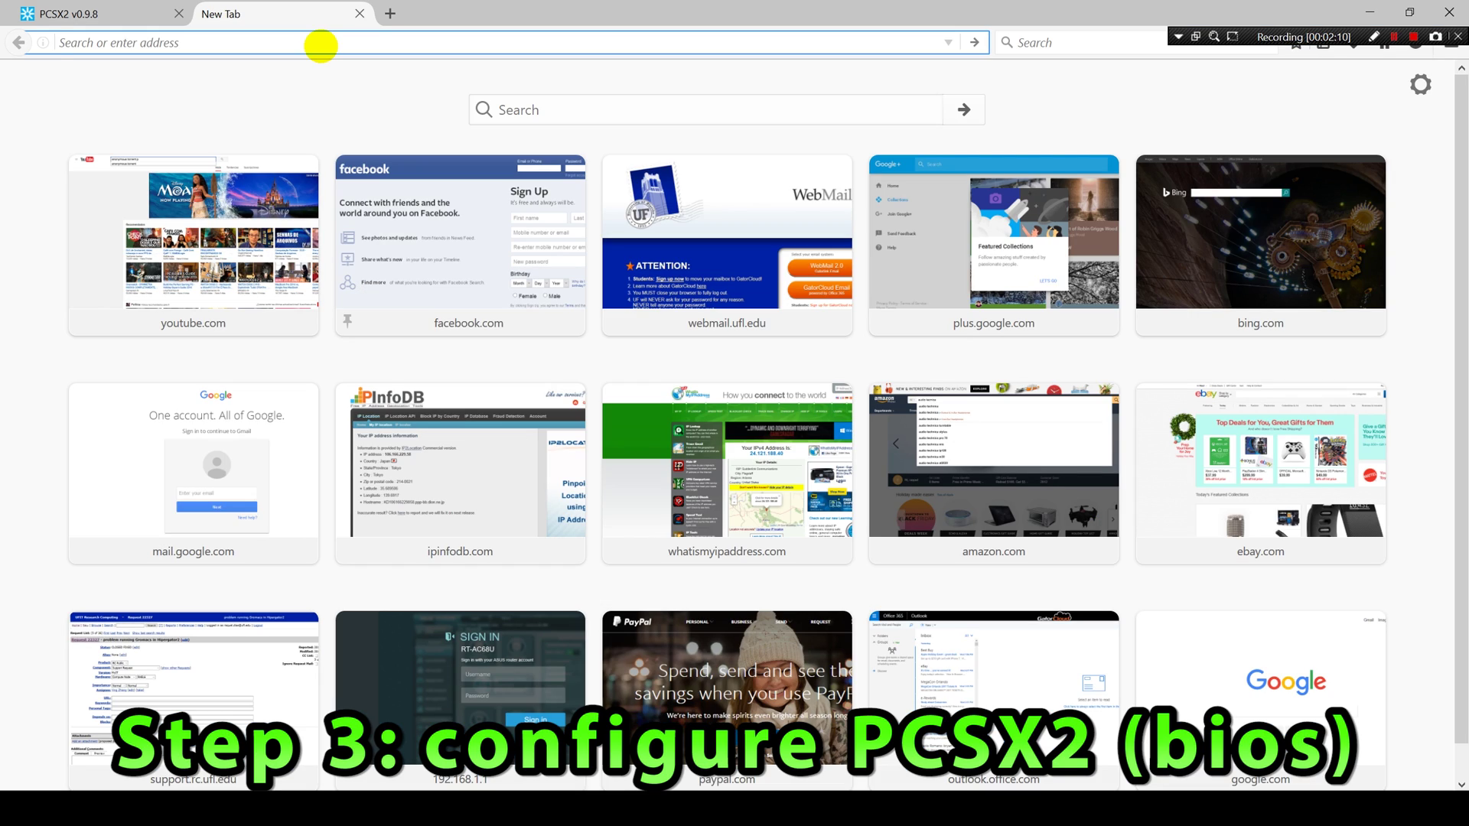
Search Bing for "bios ps2" in Firefox and open the PS2 BIOS Bundle download on loveroms.com.
type("bios")
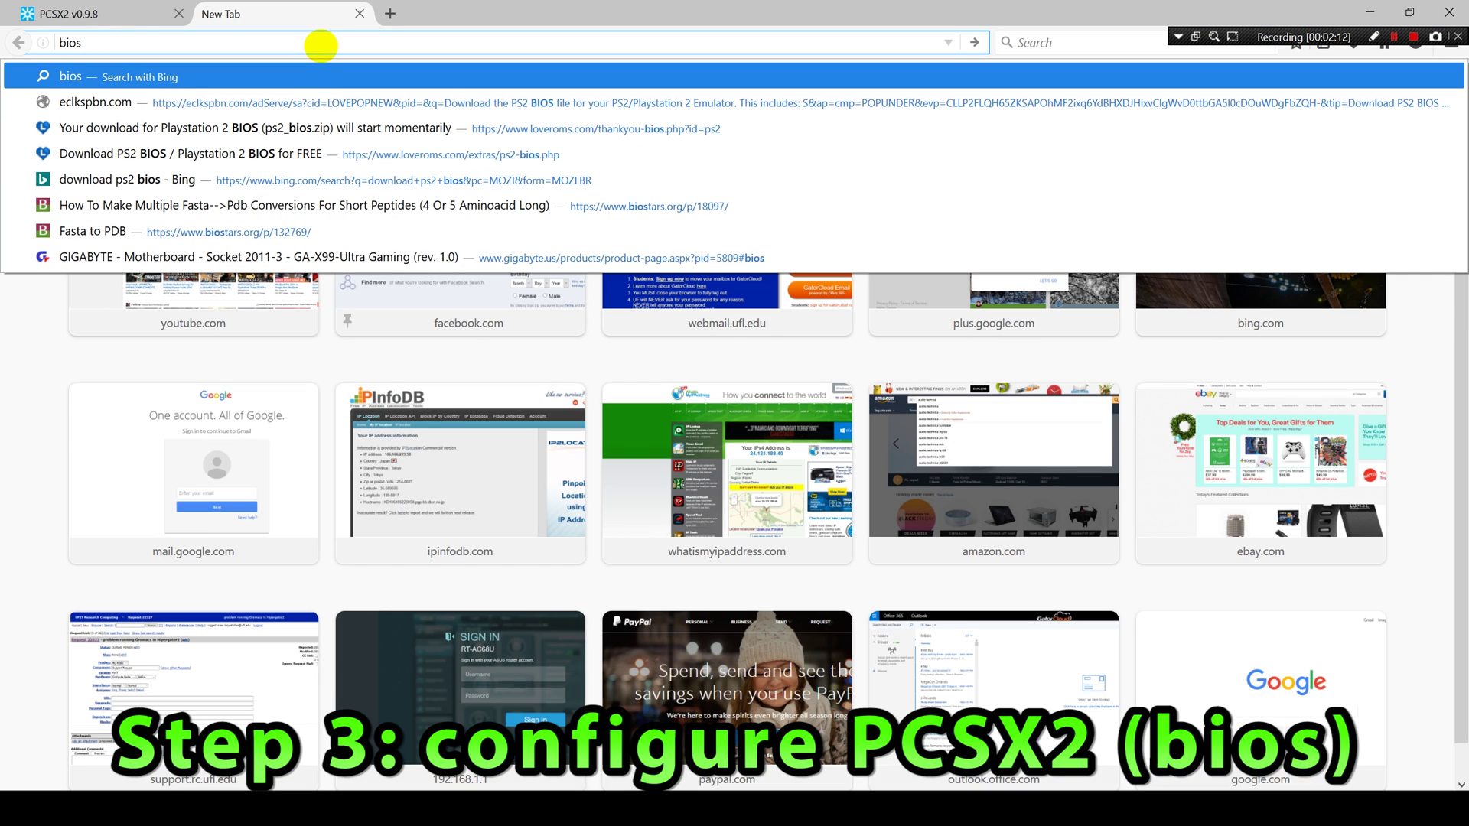
type(" ps2")
key("Return")
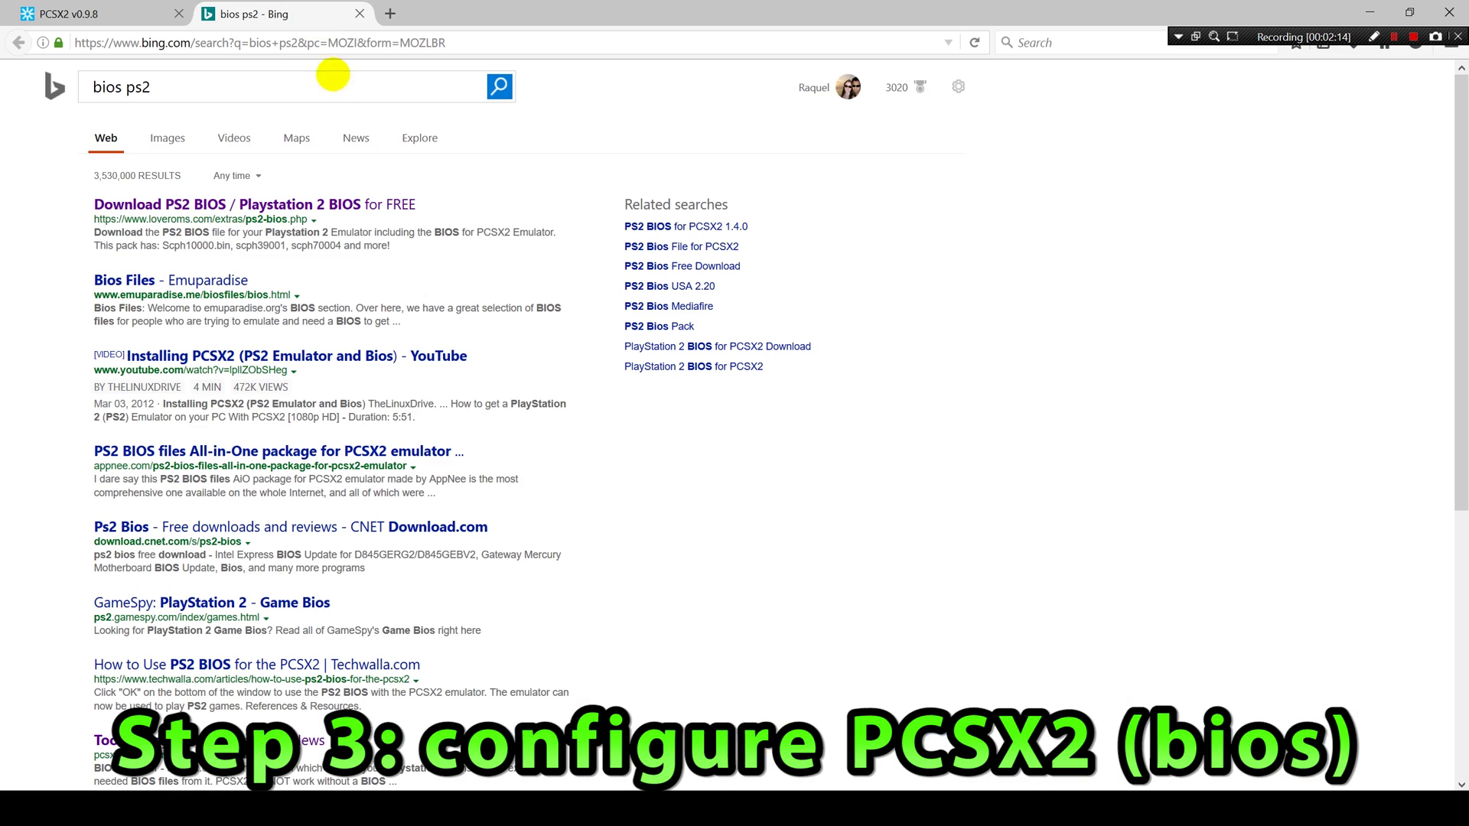
left_click(318, 202)
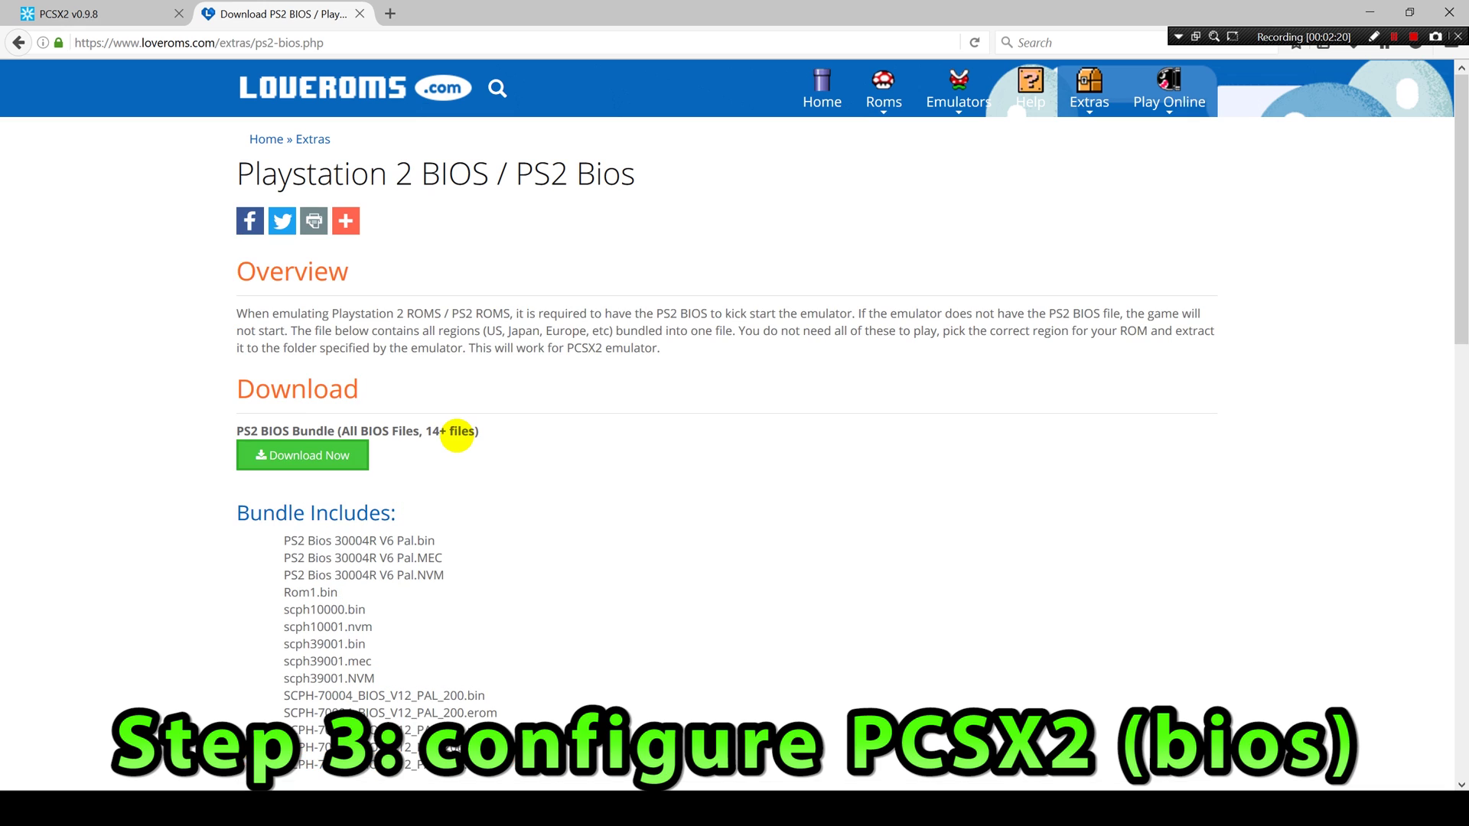
scroll(606, 525, "down", 1)
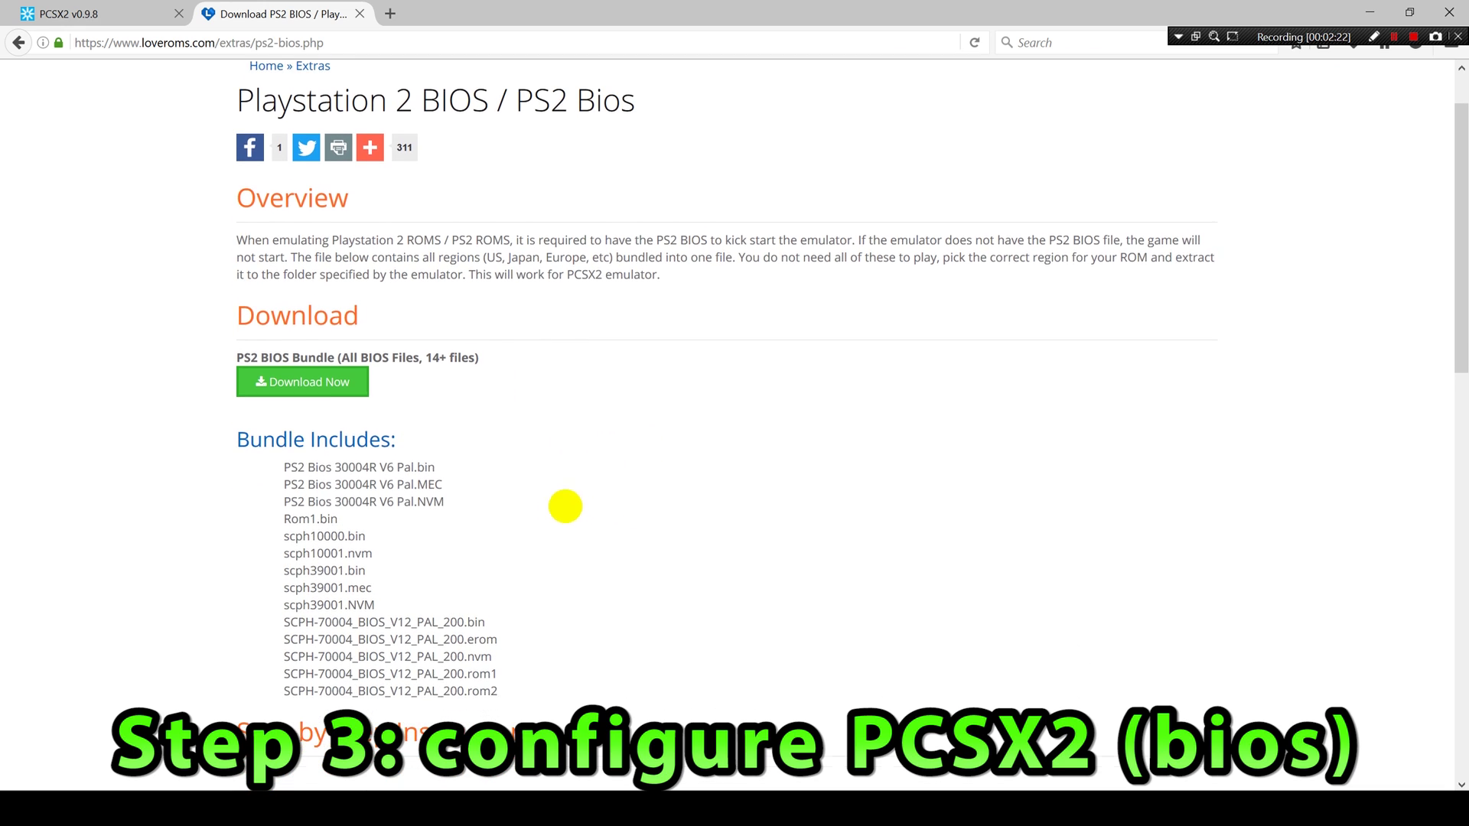
left_click(333, 358)
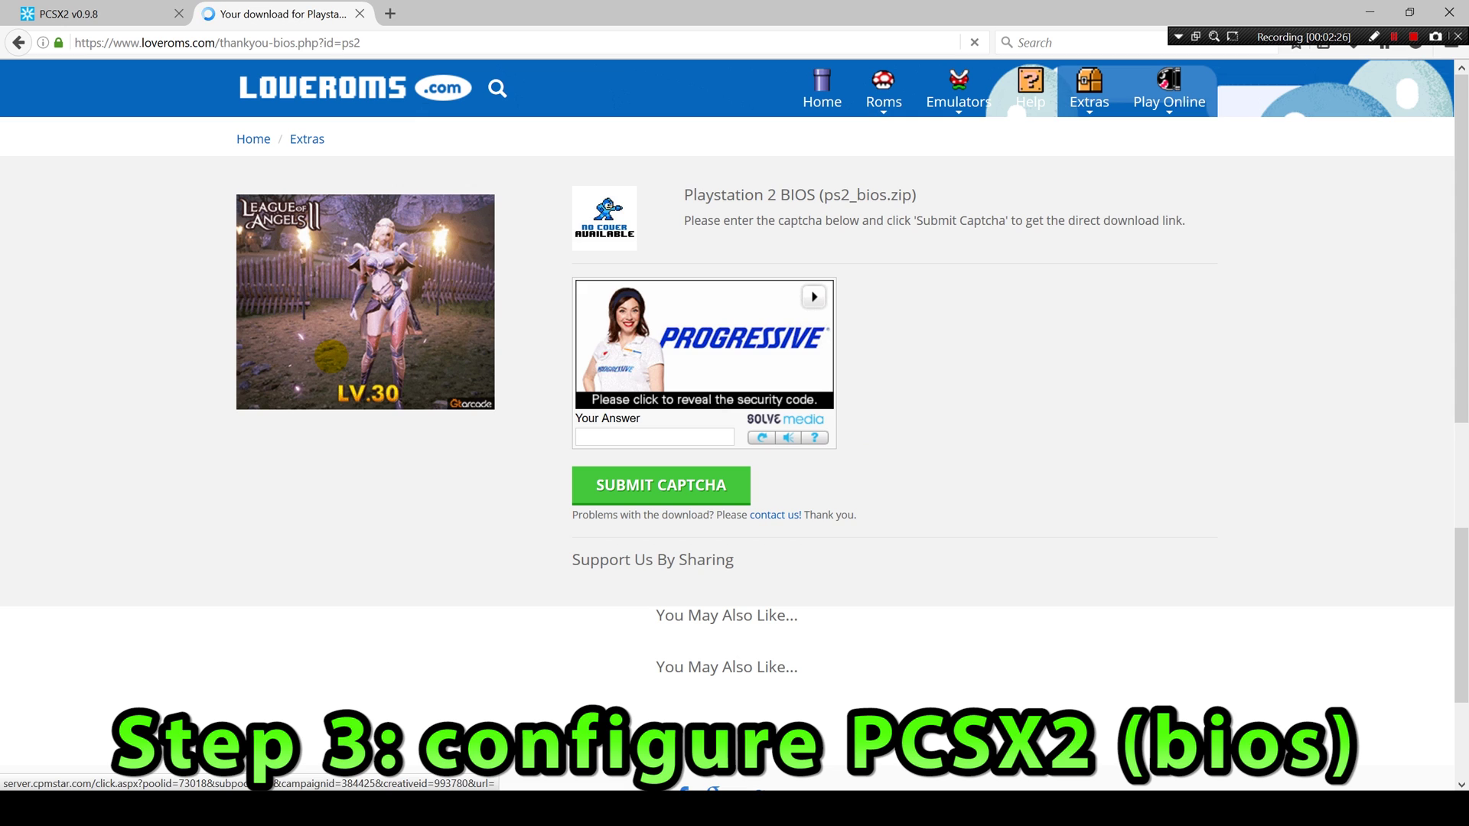
Reveal and submit the captcha answer, and save the ps2_bios.zip file.
left_click(813, 296)
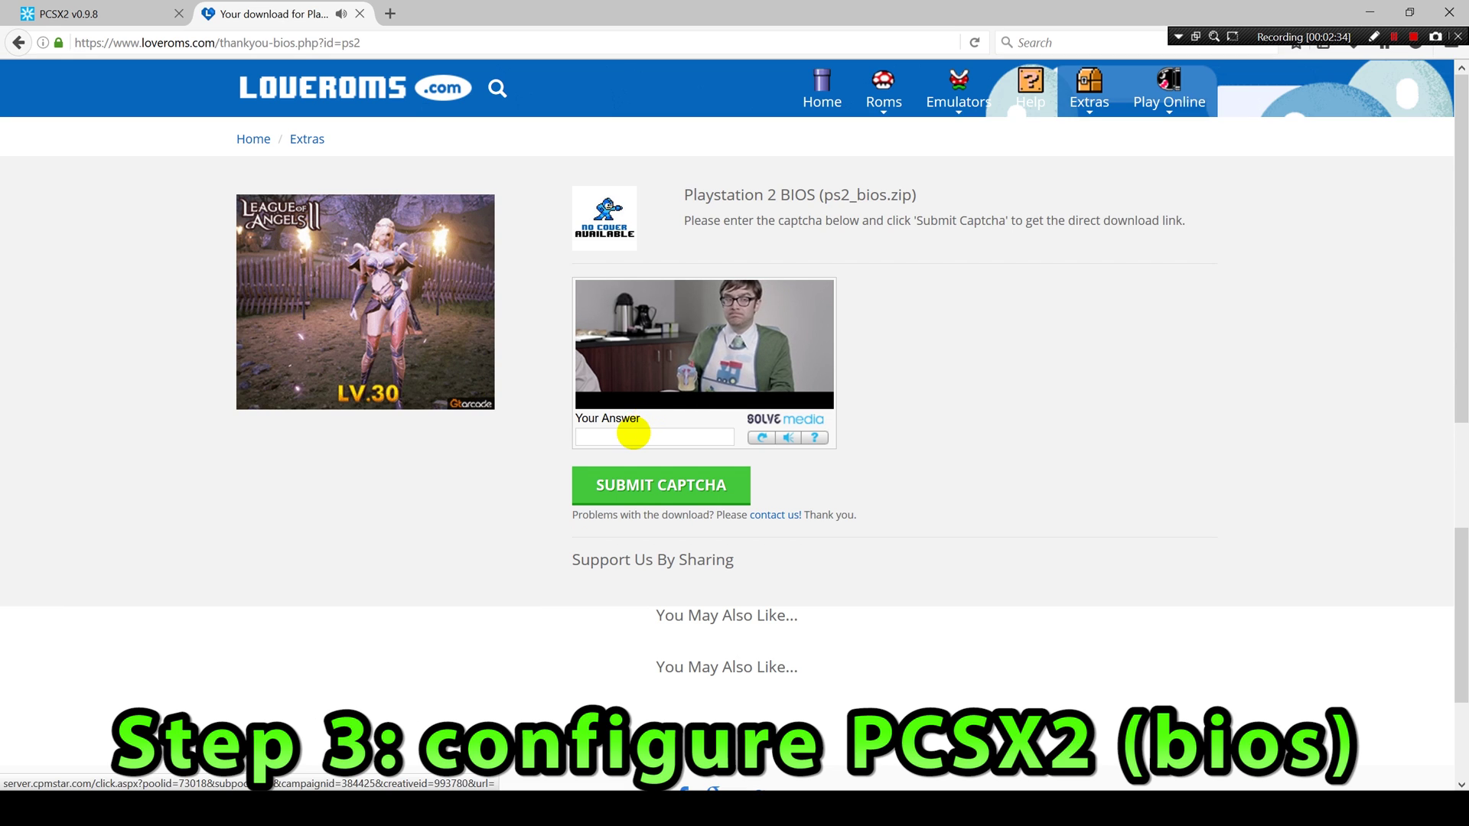
left_click(631, 436)
type("P")
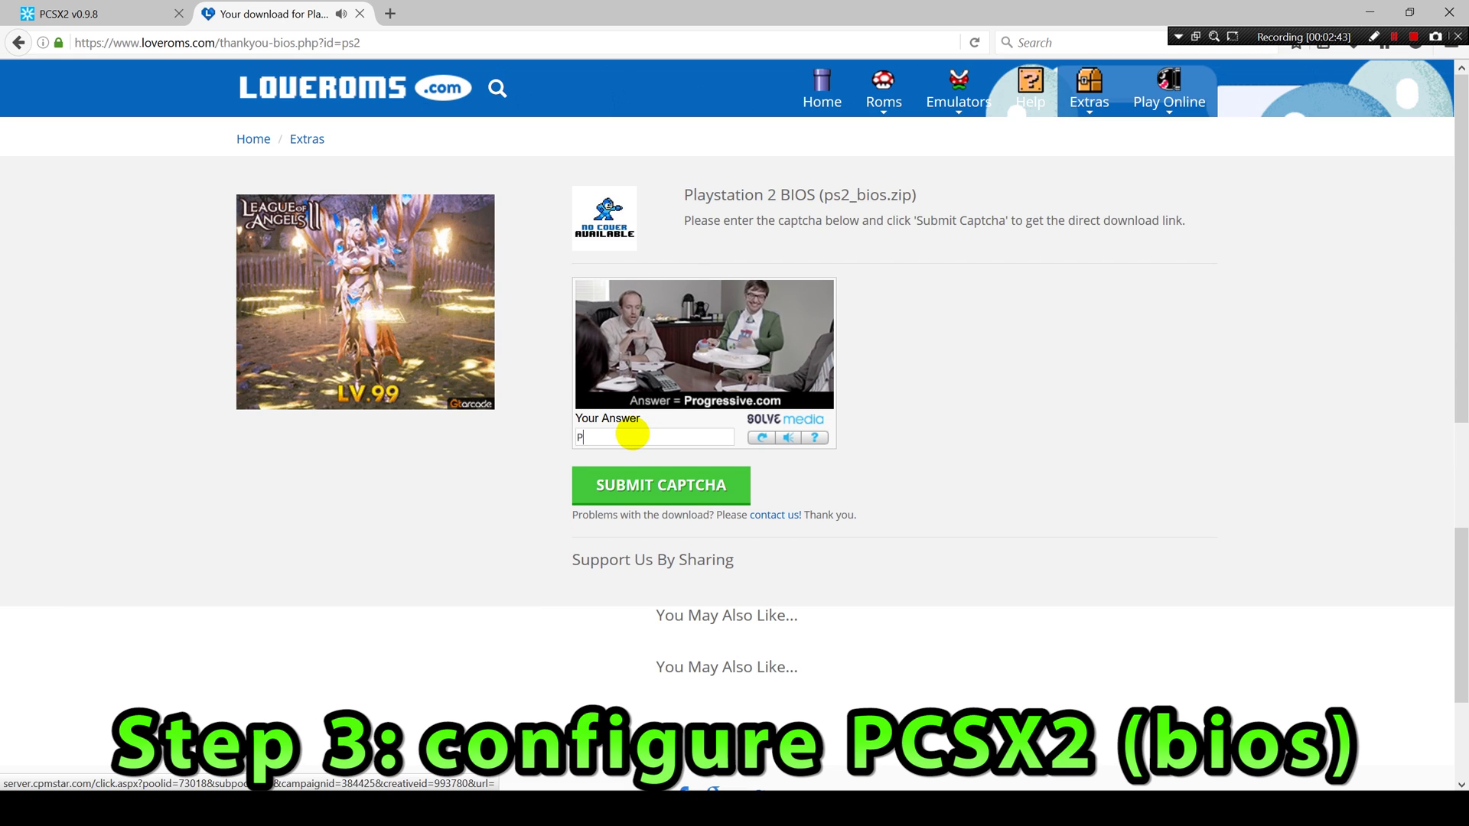
type("rogressive")
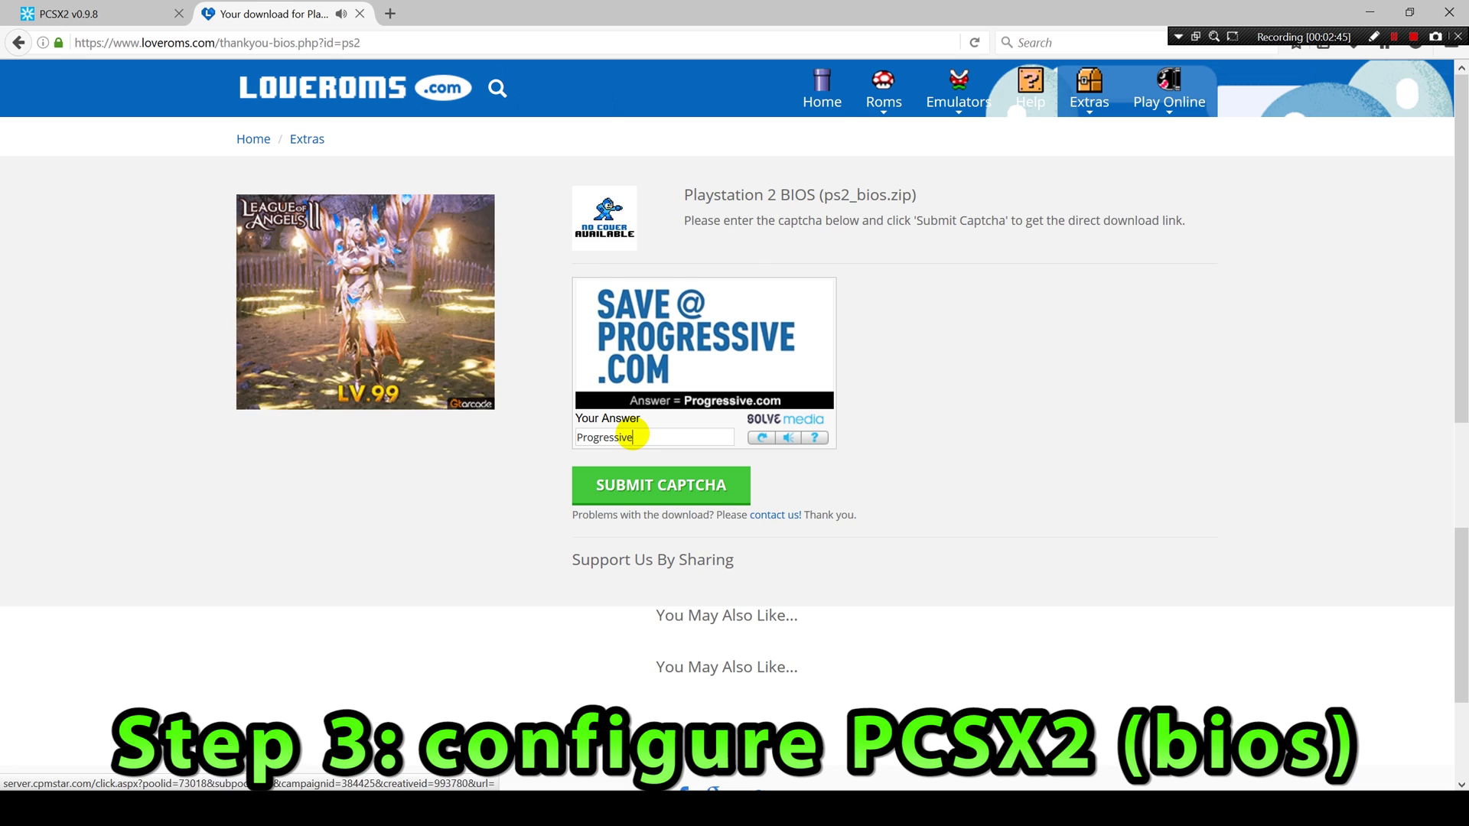
type(".com")
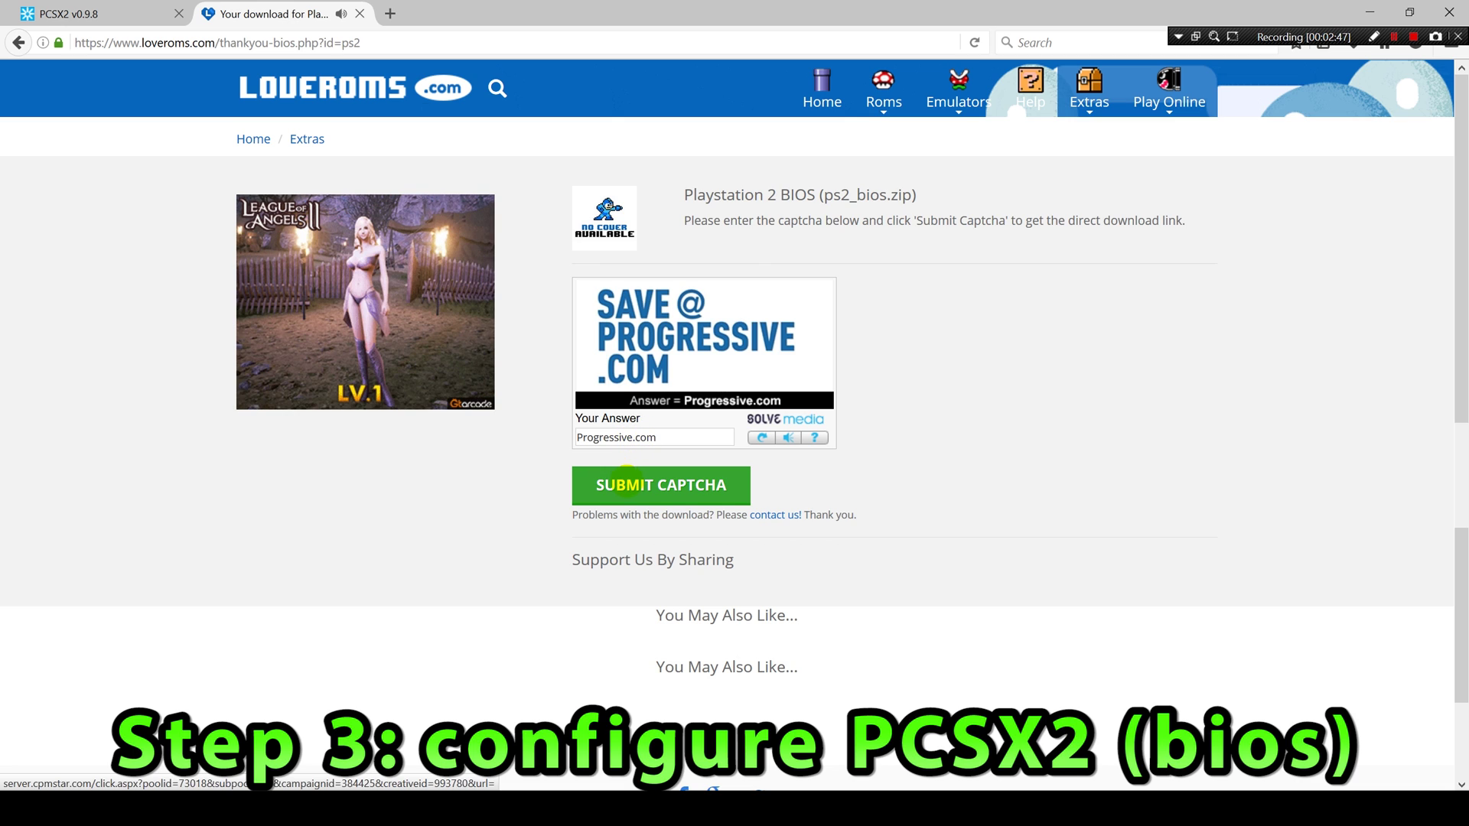
left_click(626, 483)
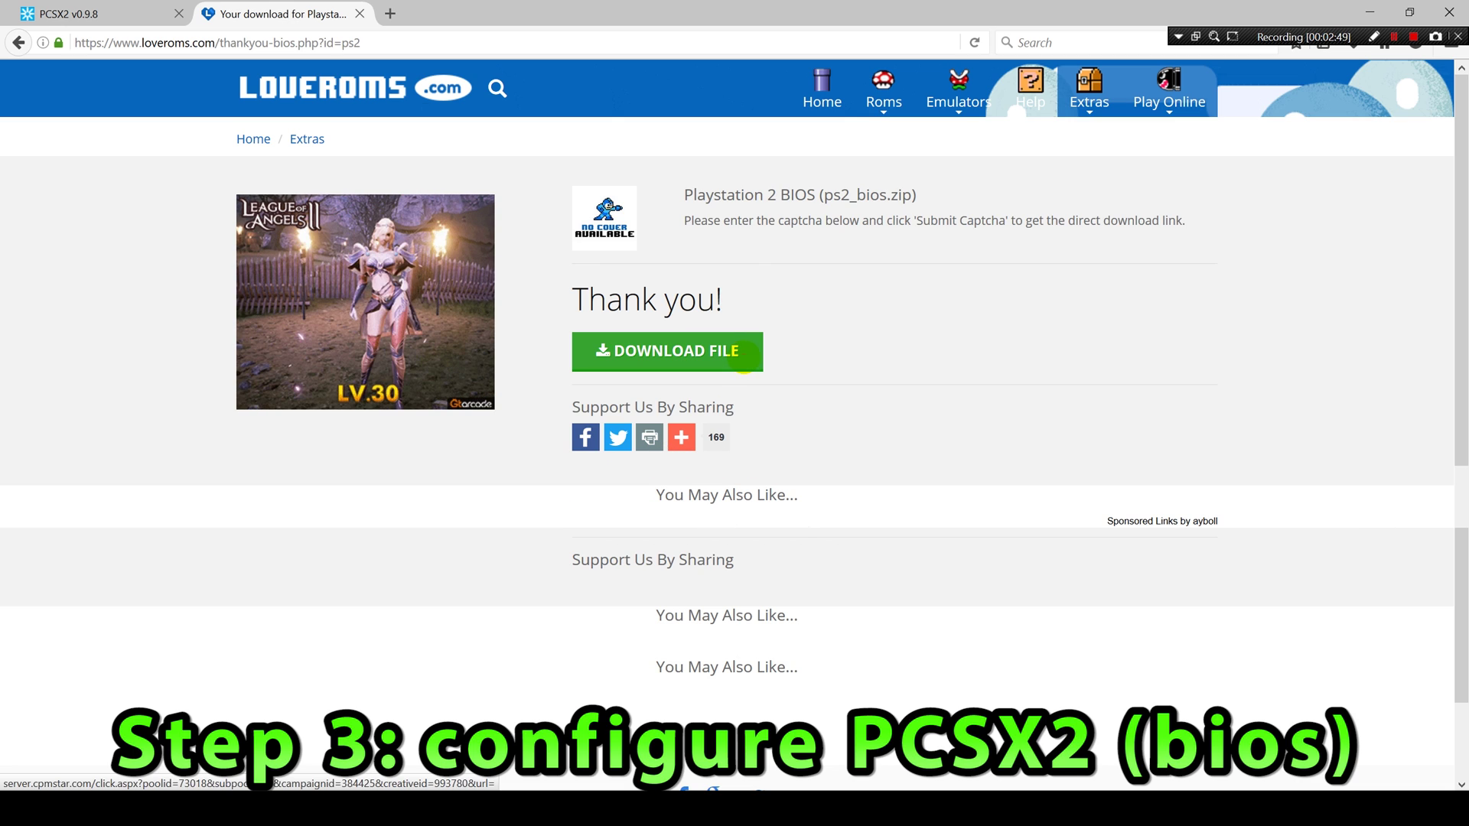
left_click(743, 359)
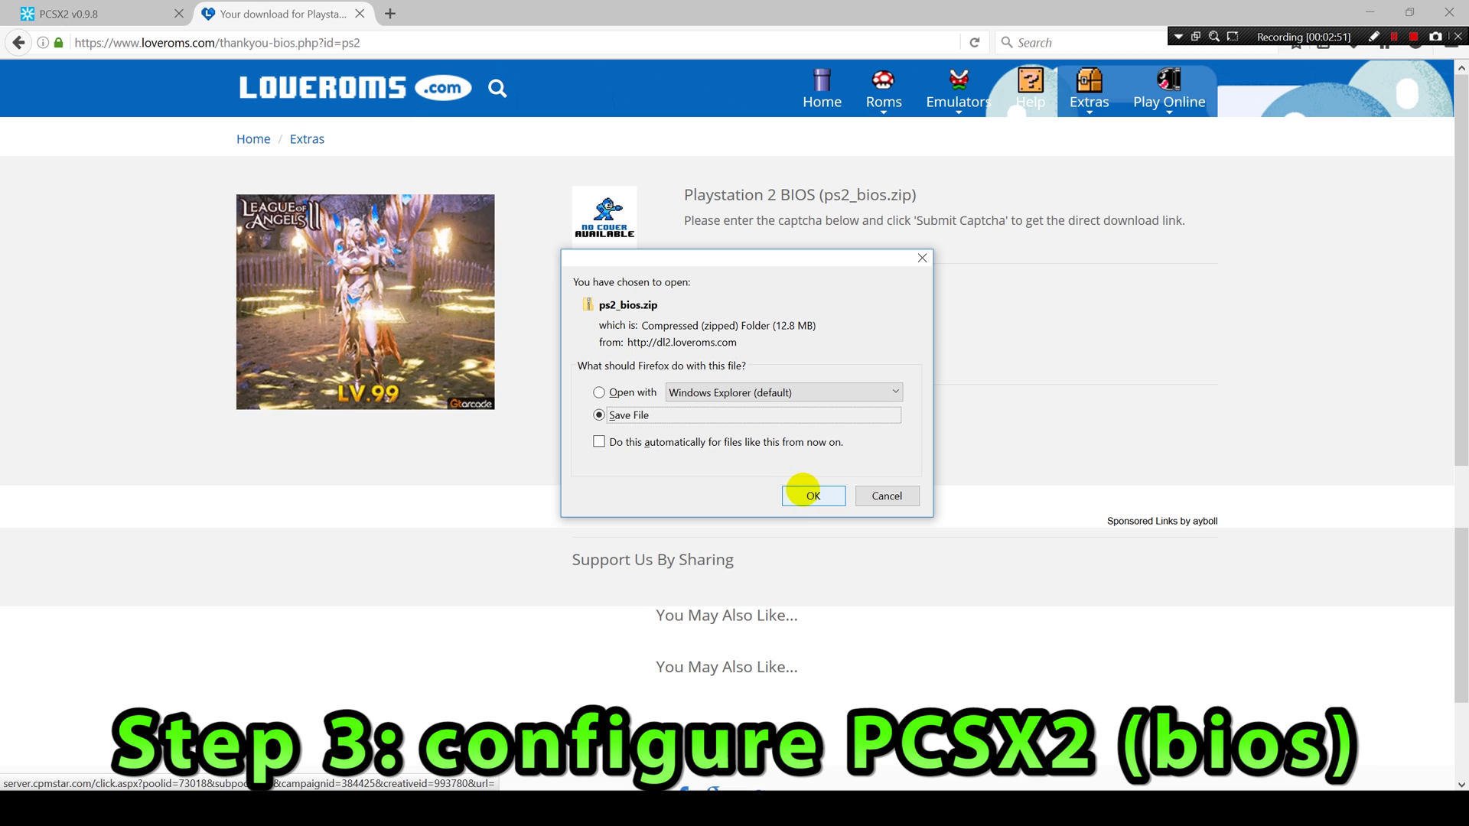
left_click(803, 492)
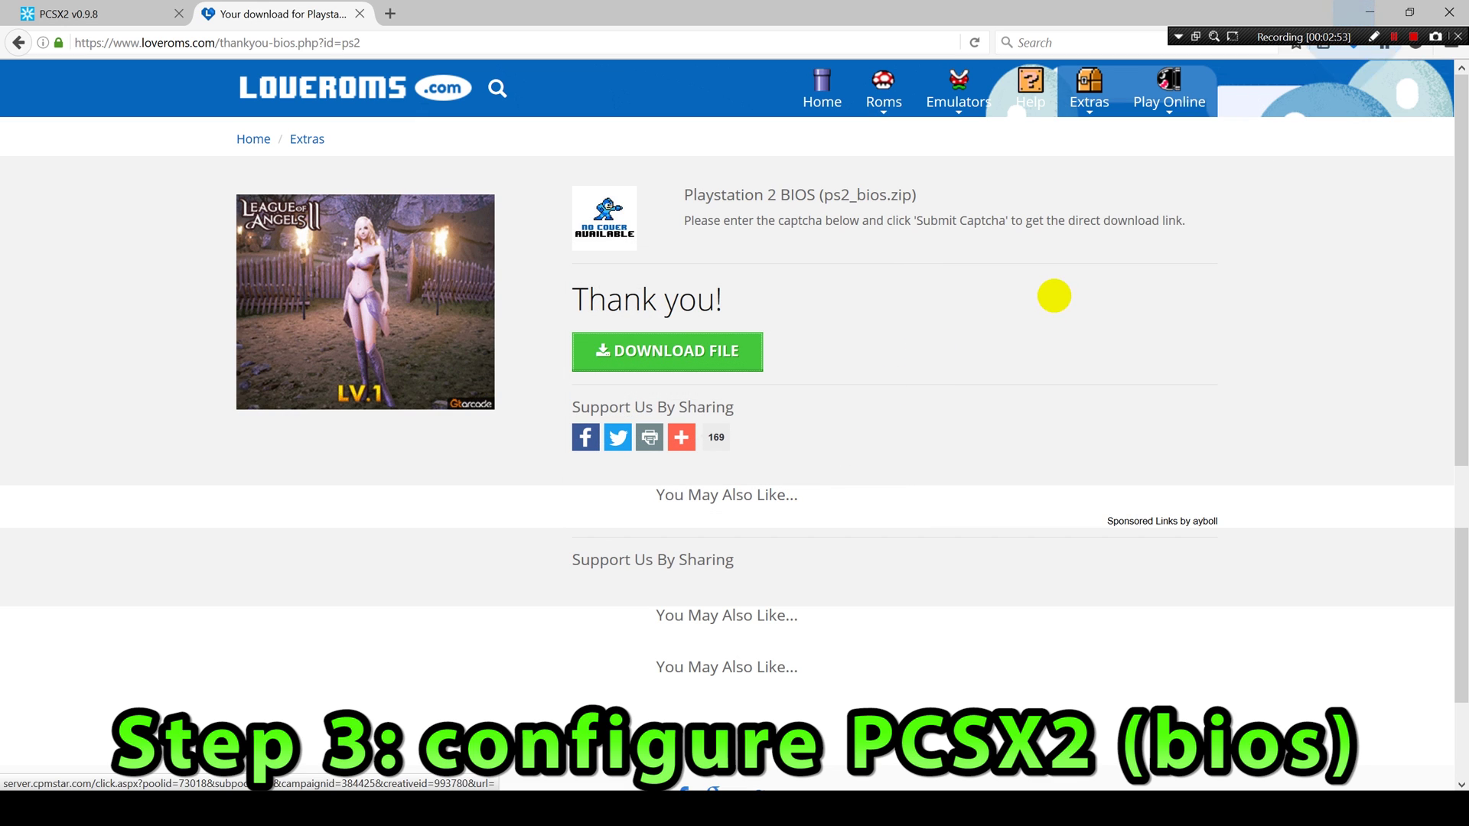
View the contents of ps2_bios.zip in the Downloads folder, cut the archive, and return to the desktop.
left_click(1353, 46)
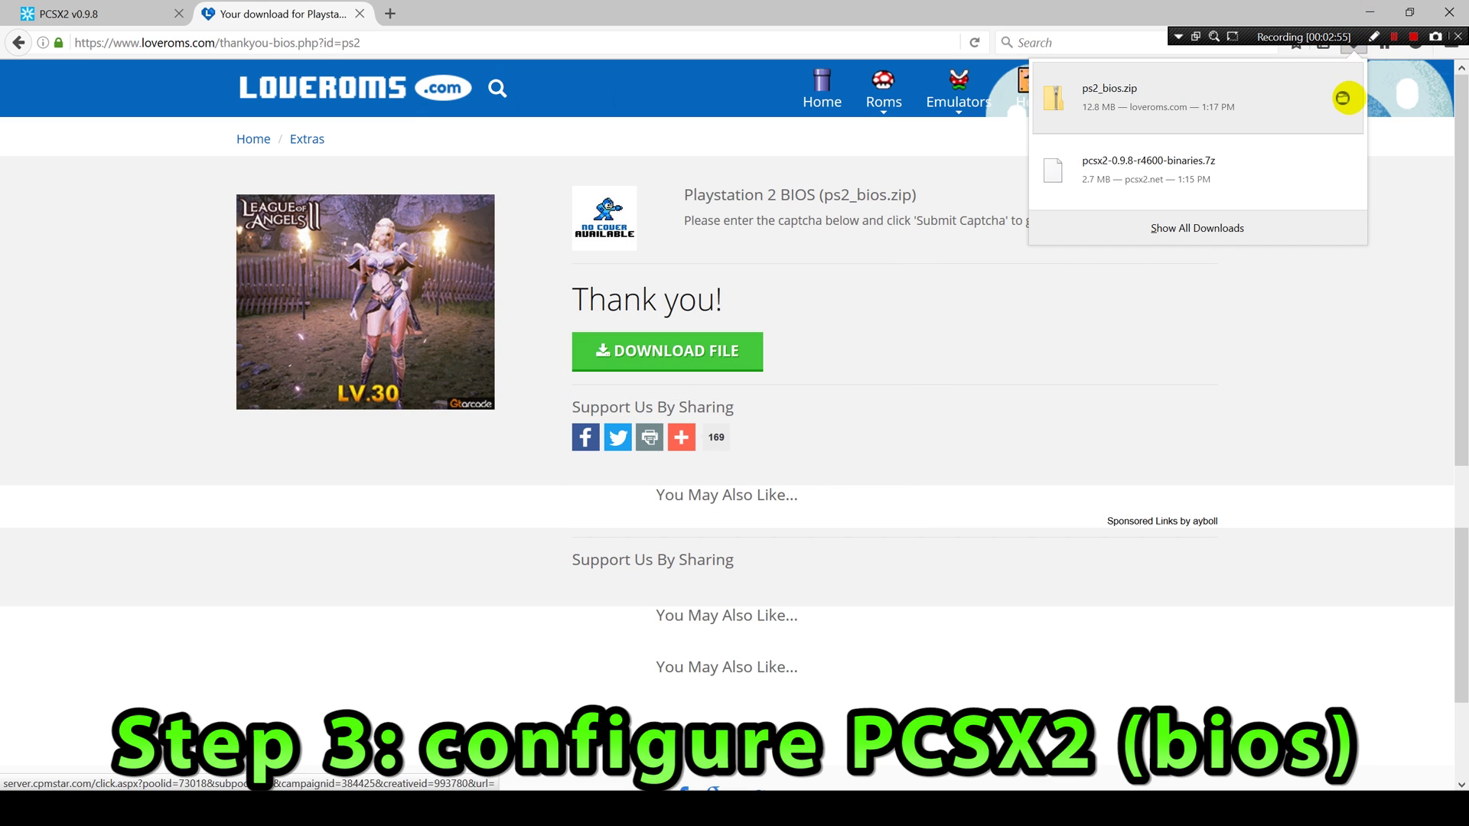
left_click(1343, 98)
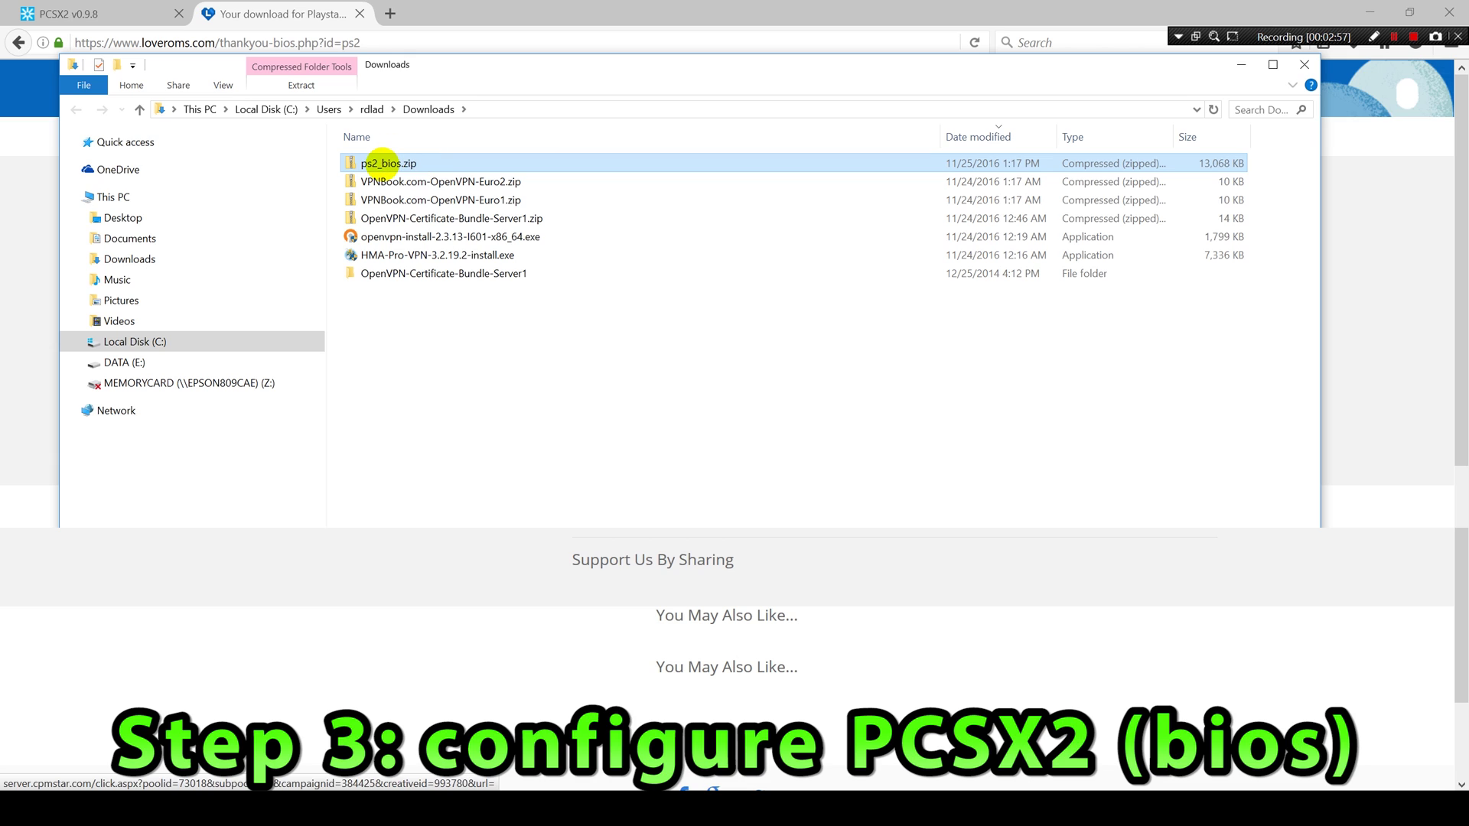
double_click(383, 163)
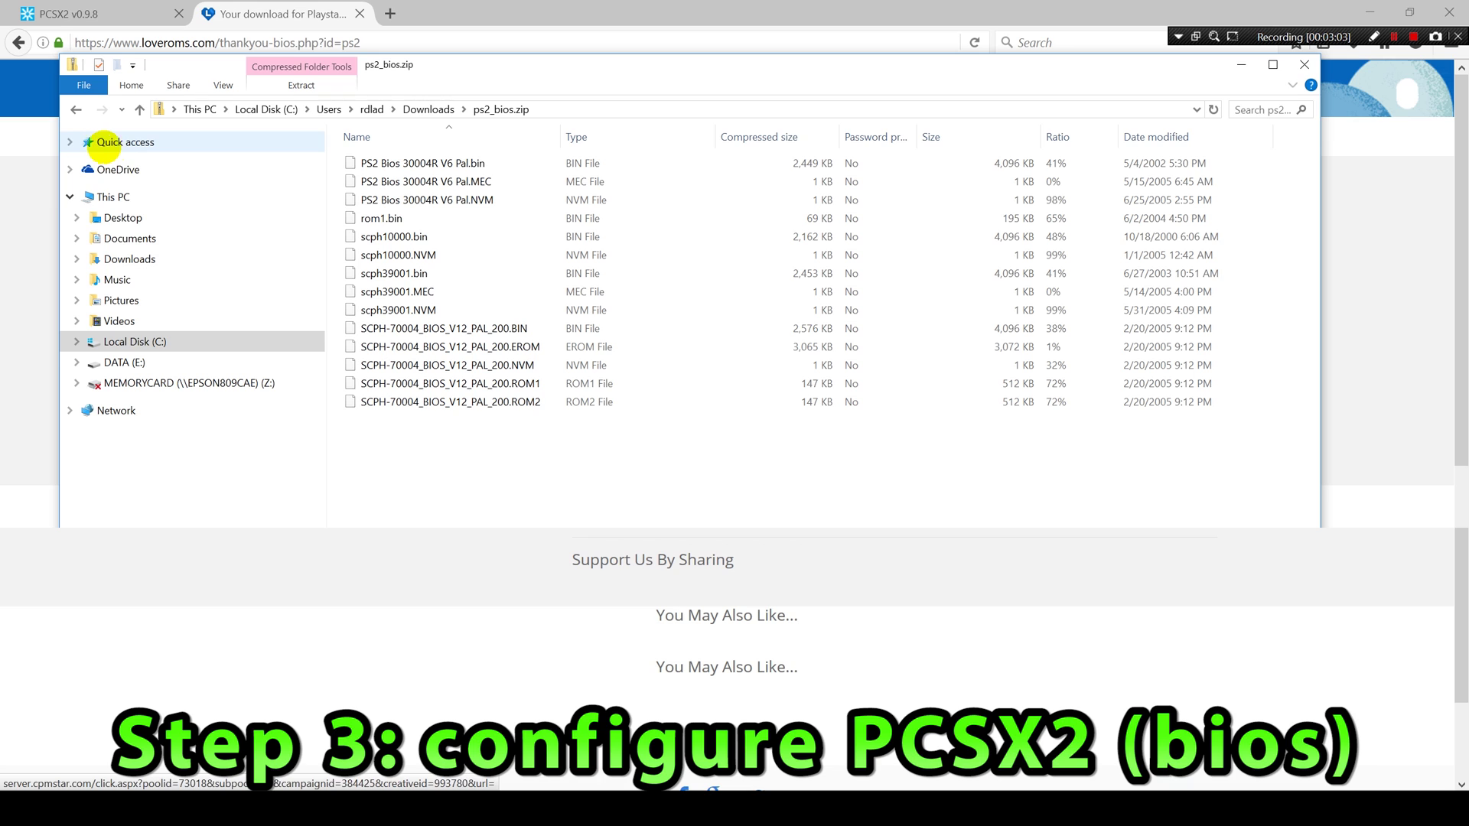
left_click(76, 109)
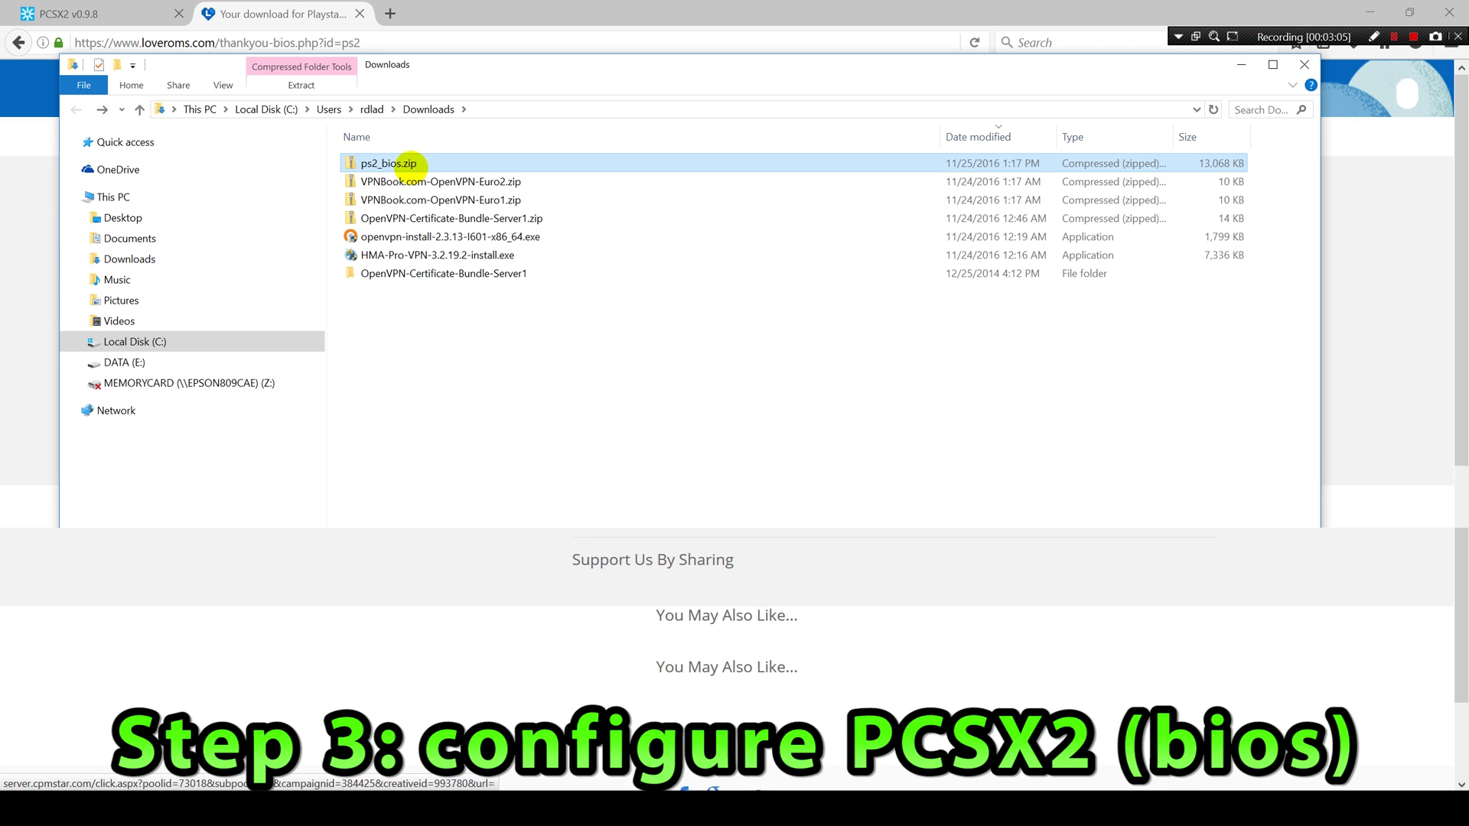
right_click(413, 163)
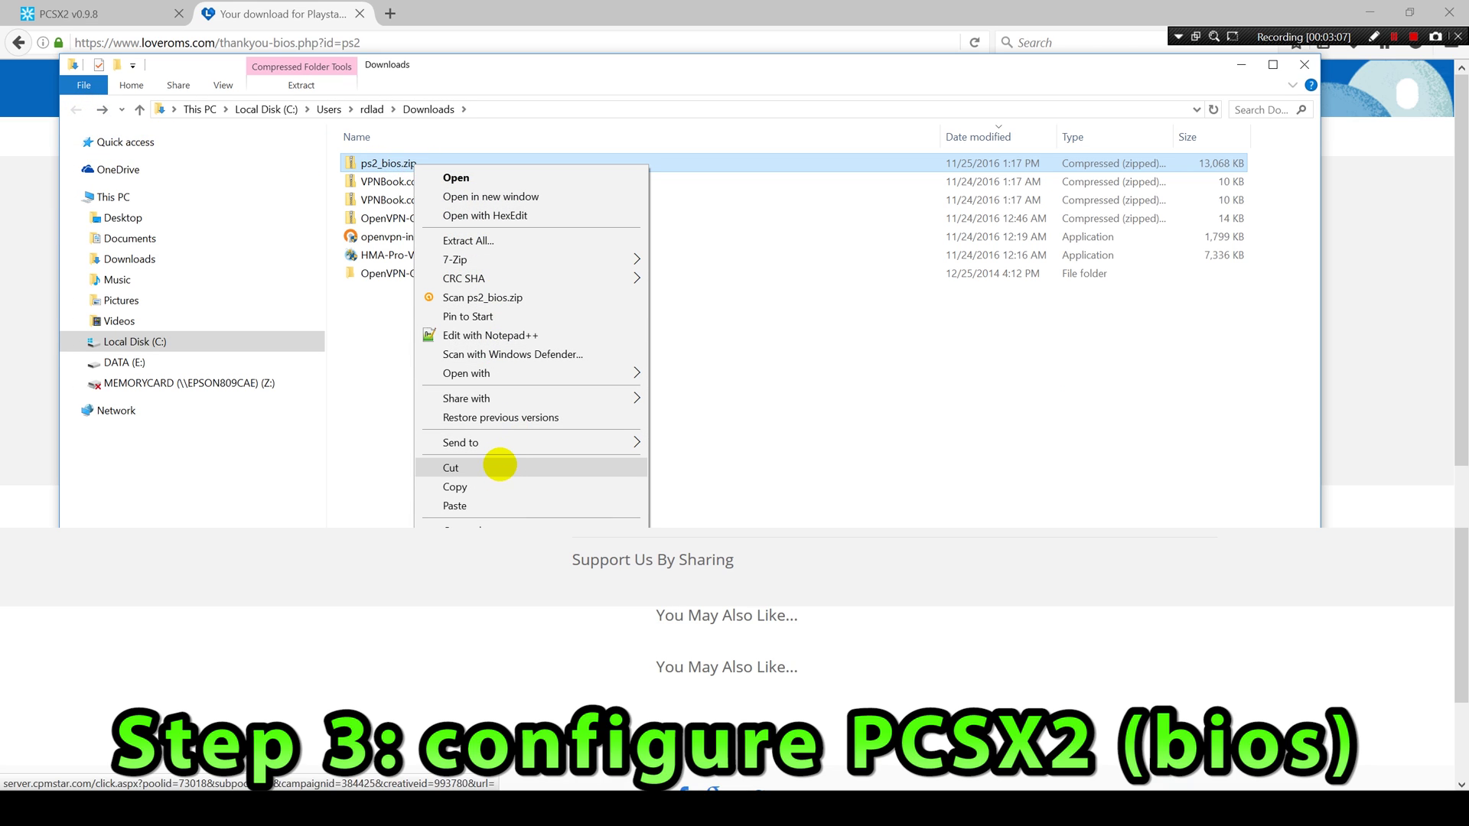
left_click(500, 465)
key("super+d")
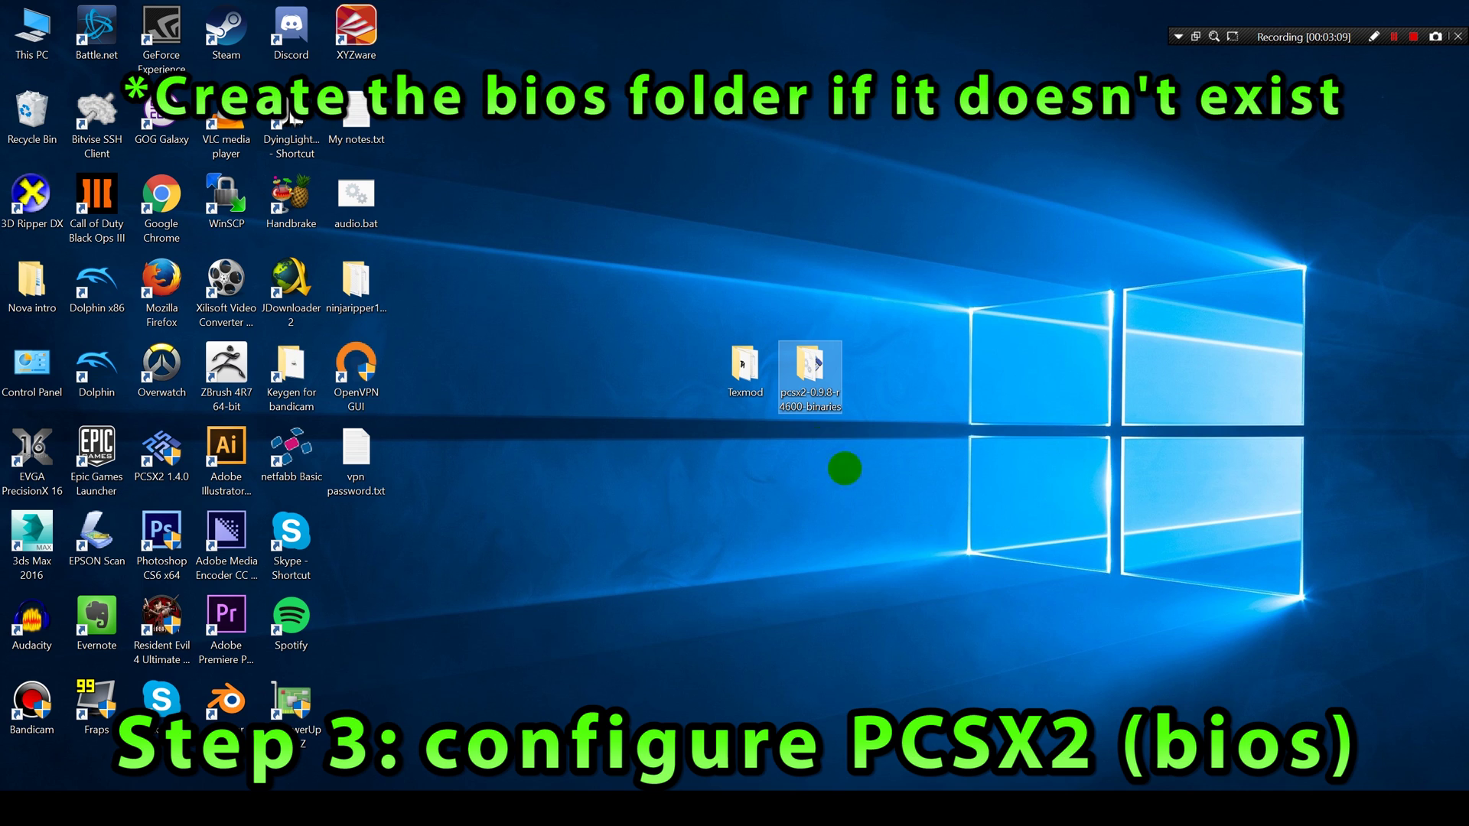
Create a folder named bios inside the pcsx2-0.9.8-r4600-binaries folder.
double_click(810, 375)
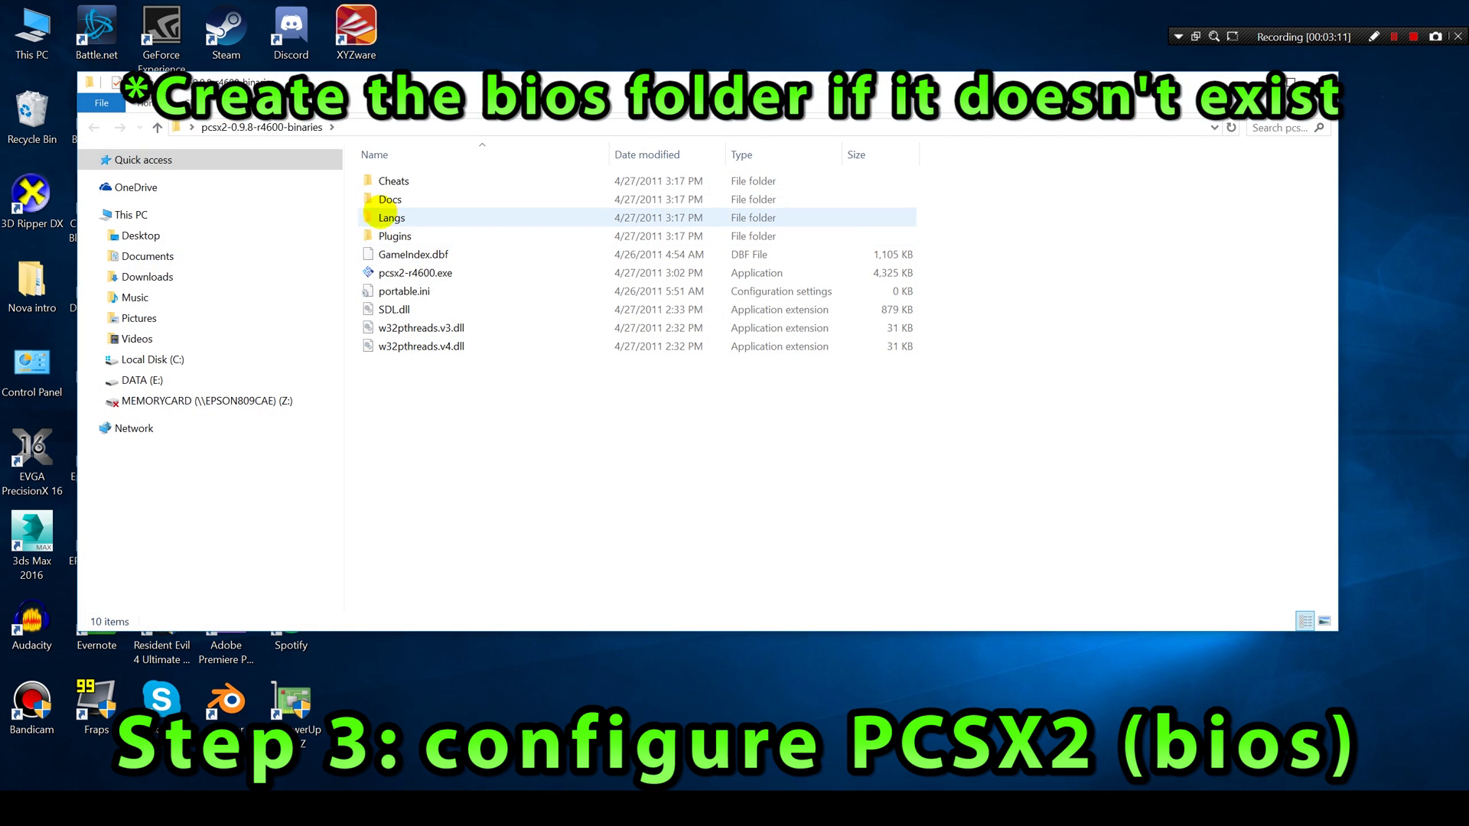
right_click(384, 434)
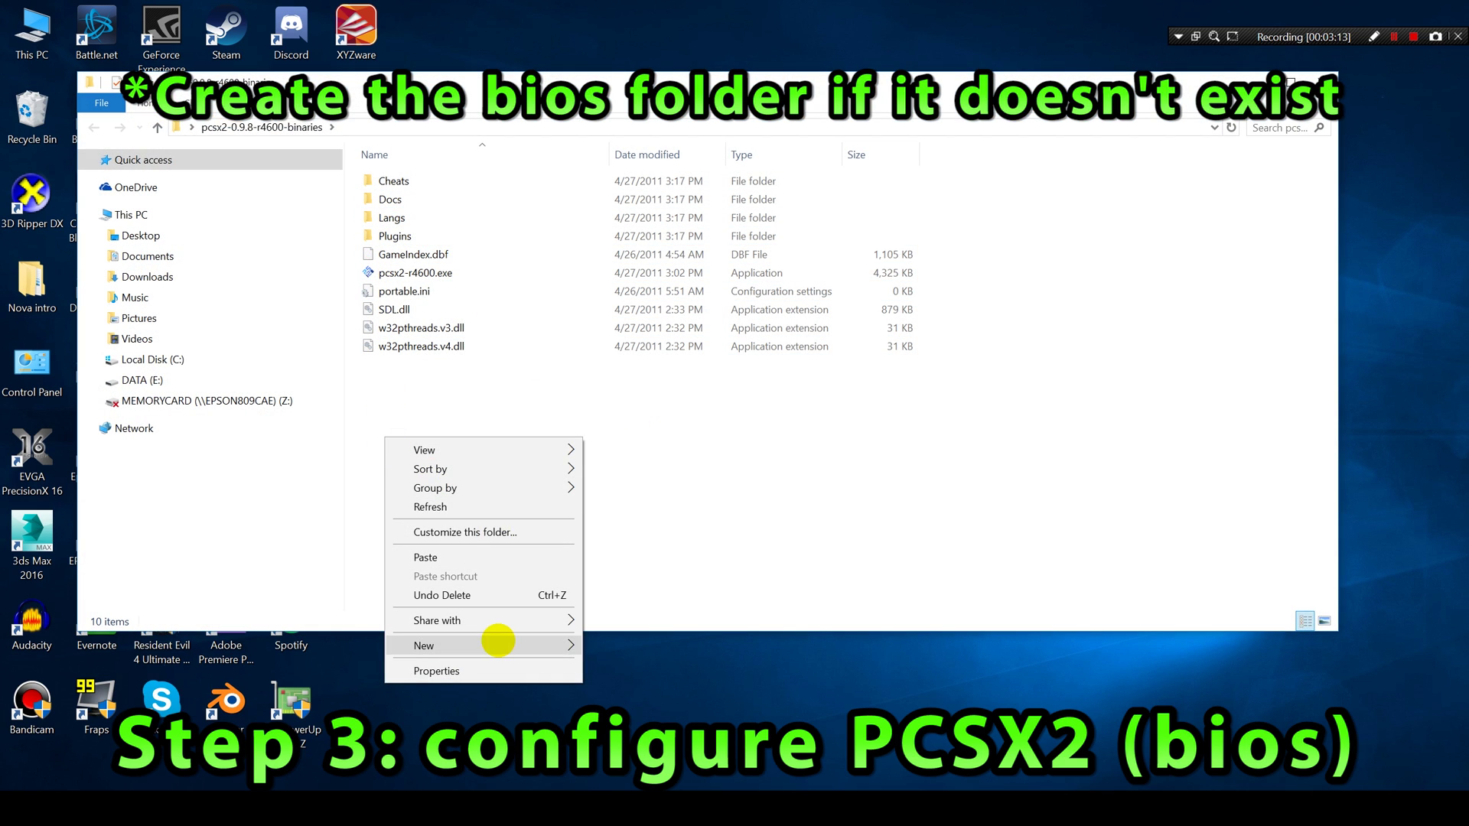
mouse_move(493, 645)
left_click(597, 649)
type("bios")
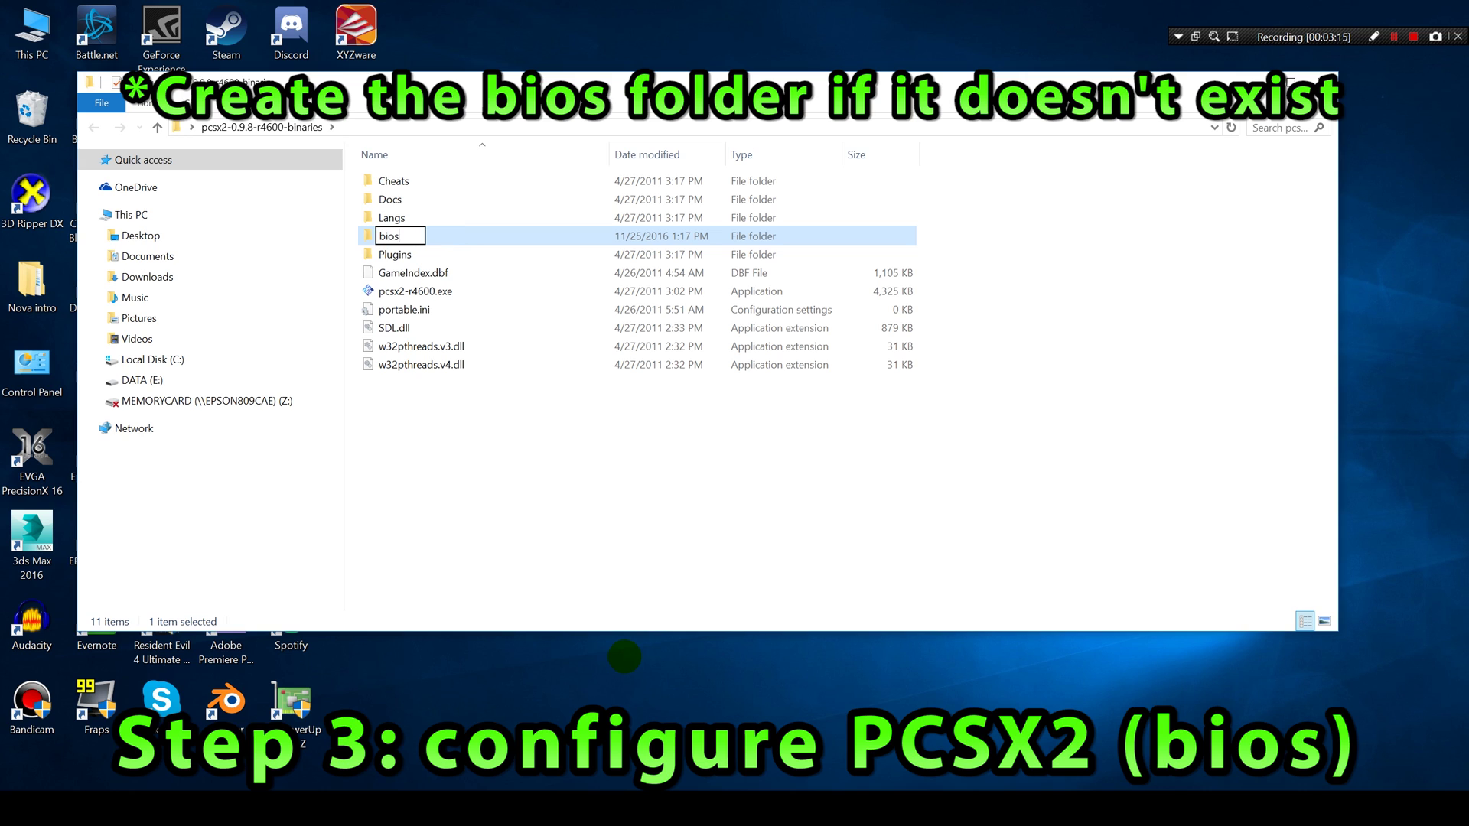
key("Return")
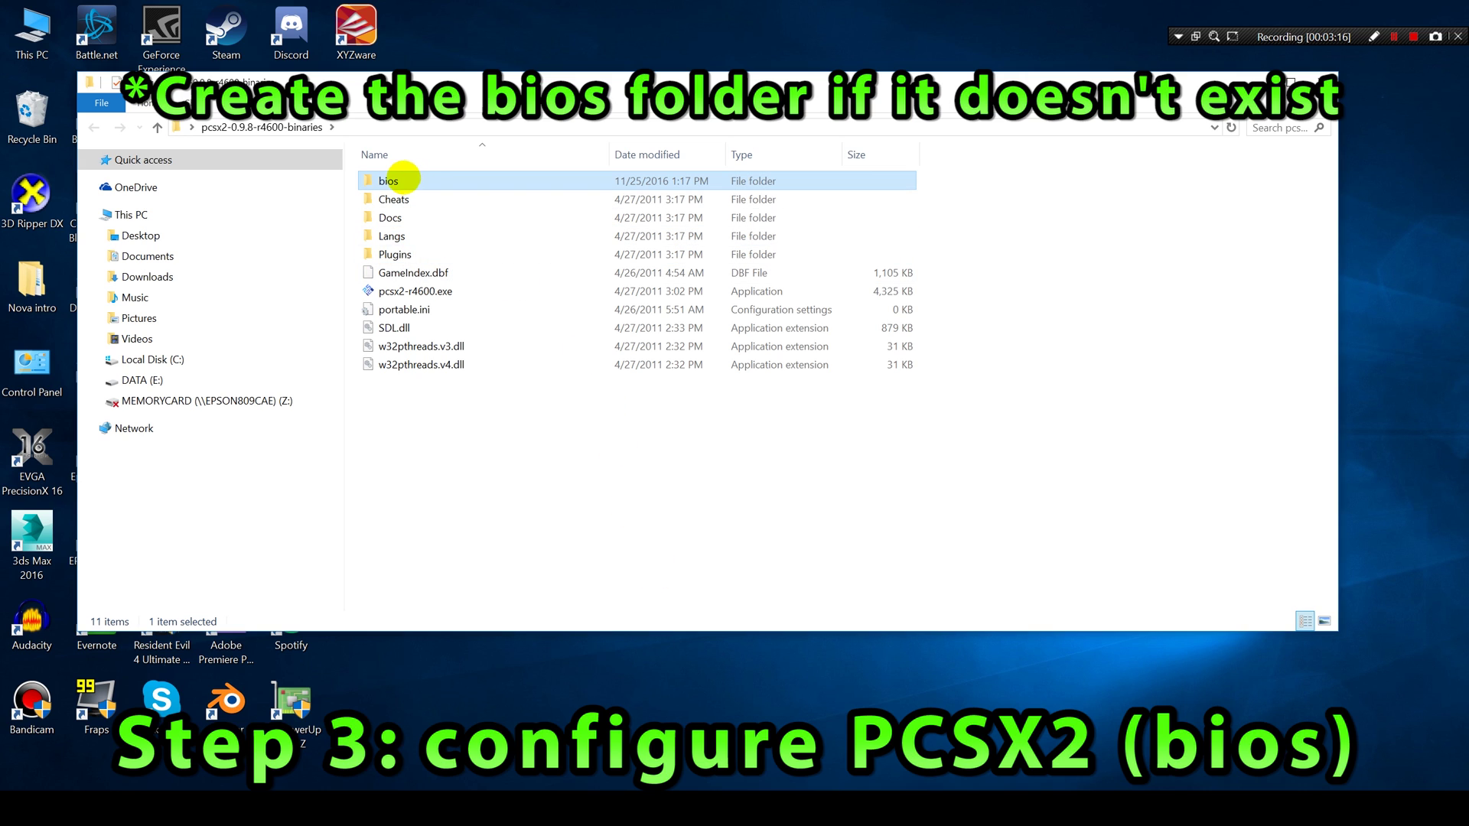
Paste ps2_bios.zip into the new bios folder.
double_click(403, 180)
right_click(463, 277)
left_click(534, 394)
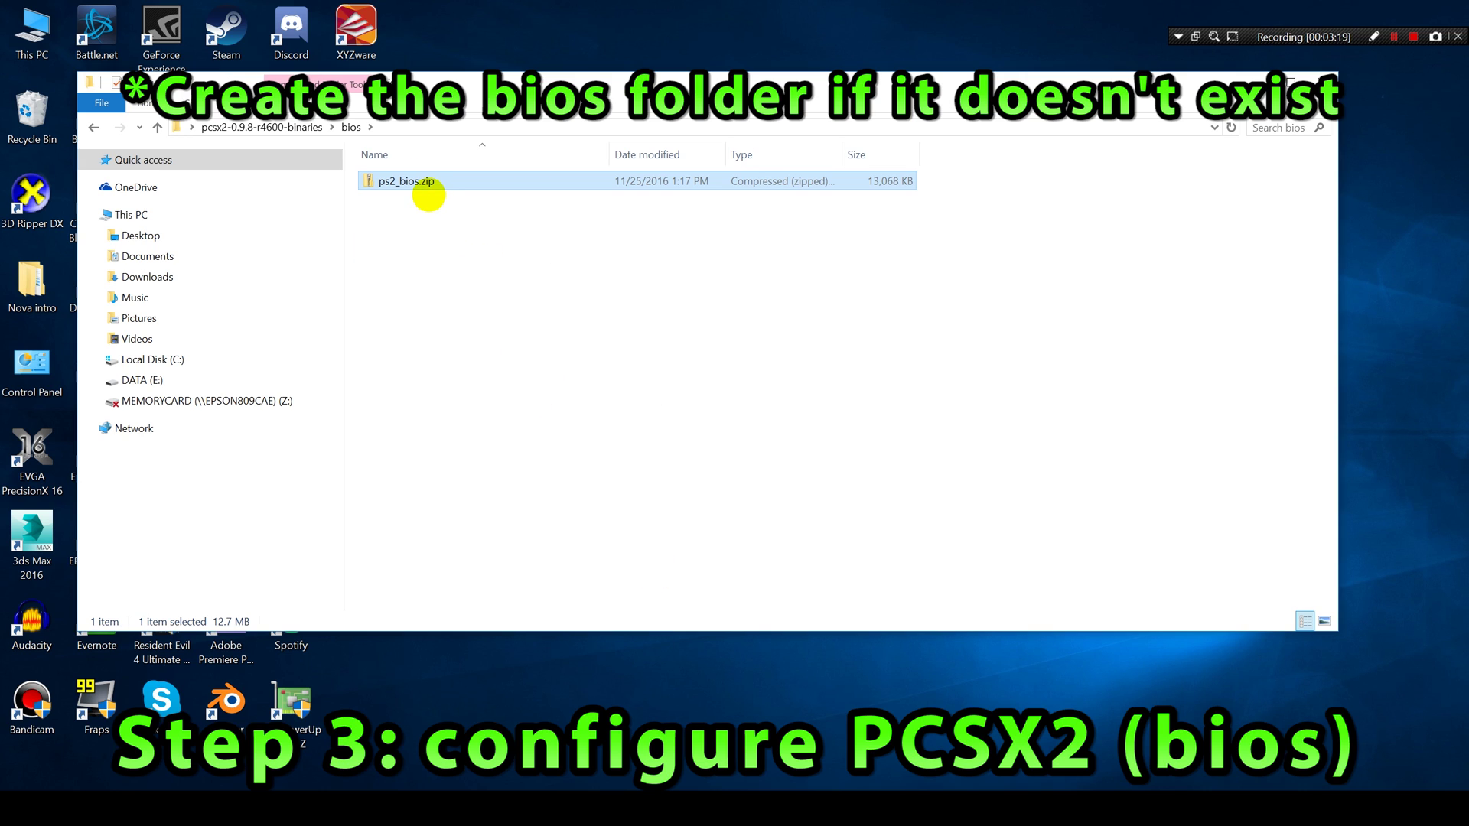
Extract ps2_bios.zip directly into the bios folder, removing the ps2_bios subfolder from the destination path.
right_click(425, 183)
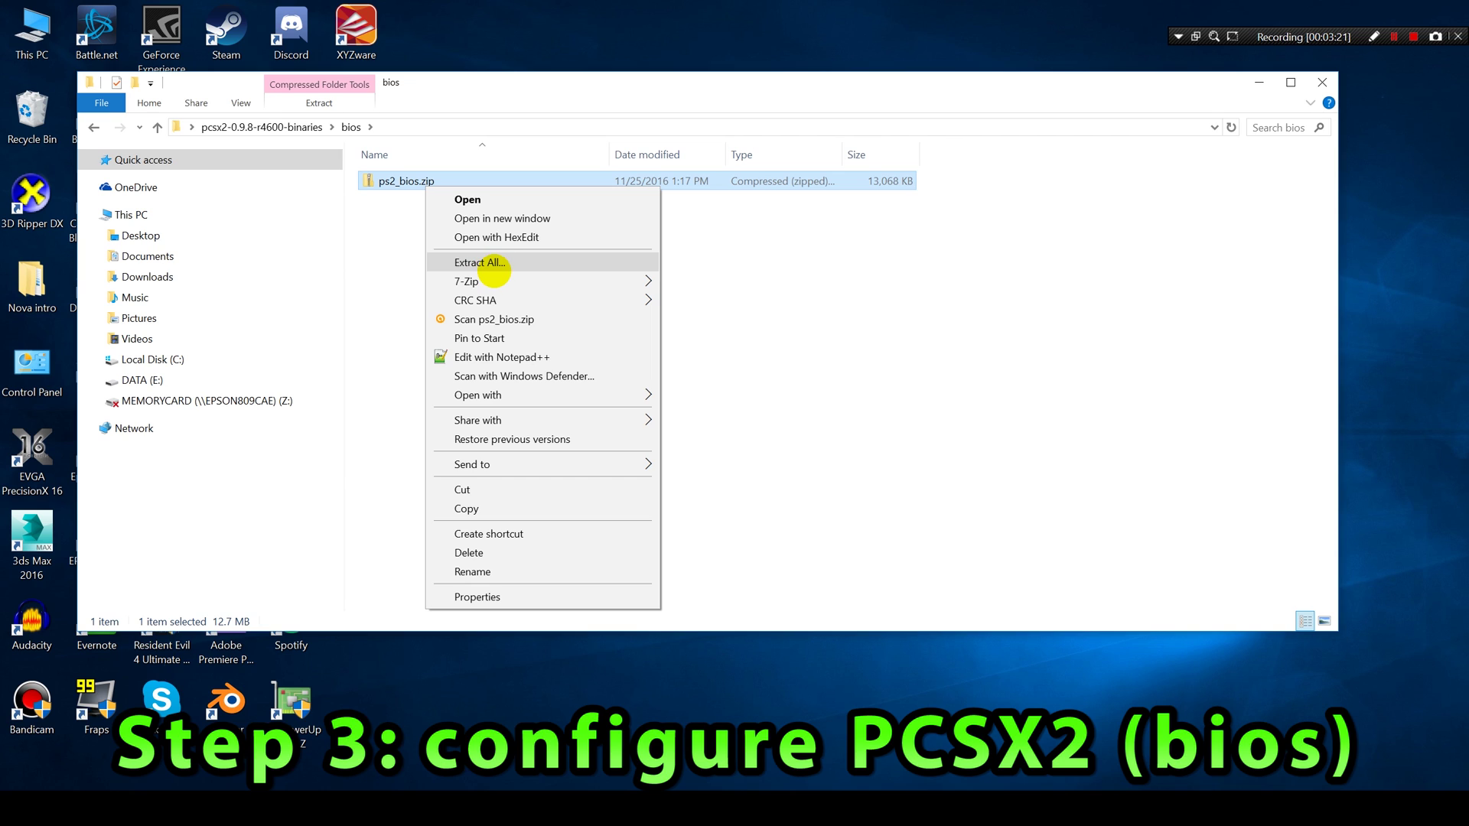
left_click(437, 233)
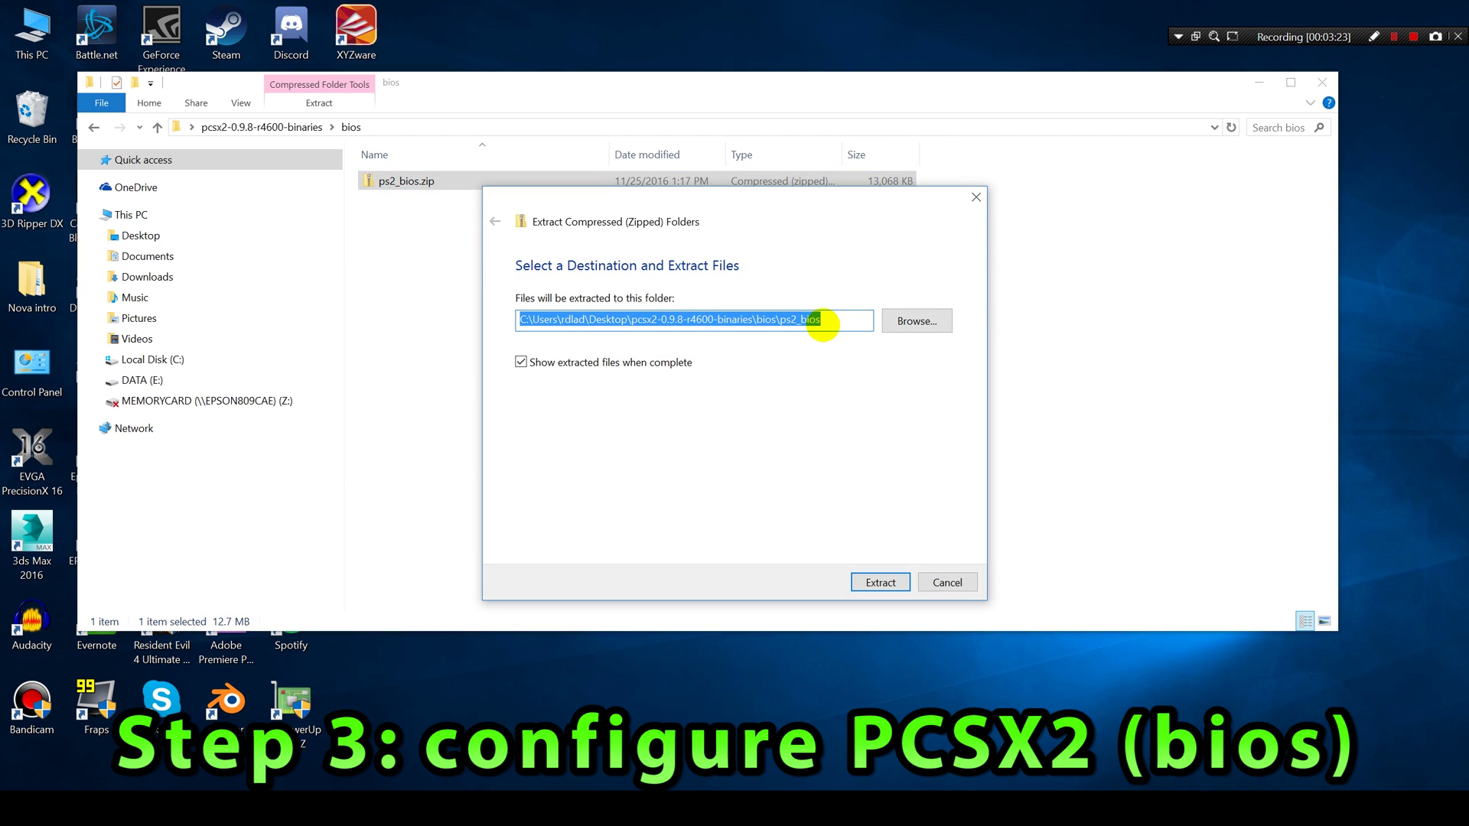
left_click(821, 321)
key("BackSpace")
key("BackSpace")
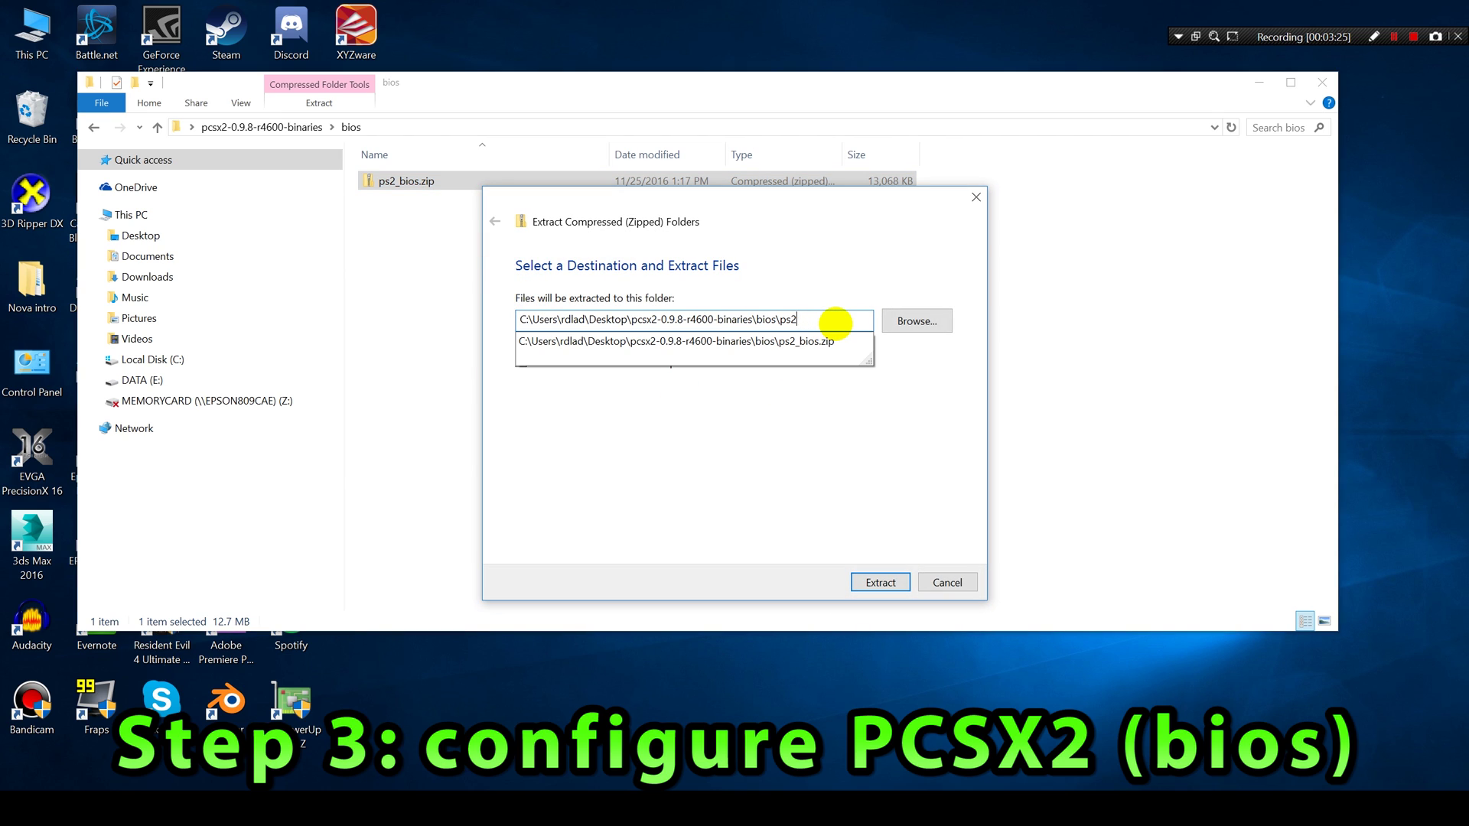
key("BackSpace")
key("BackSpace")
key("BackSpace")
key("BackSpace")
type("\\")
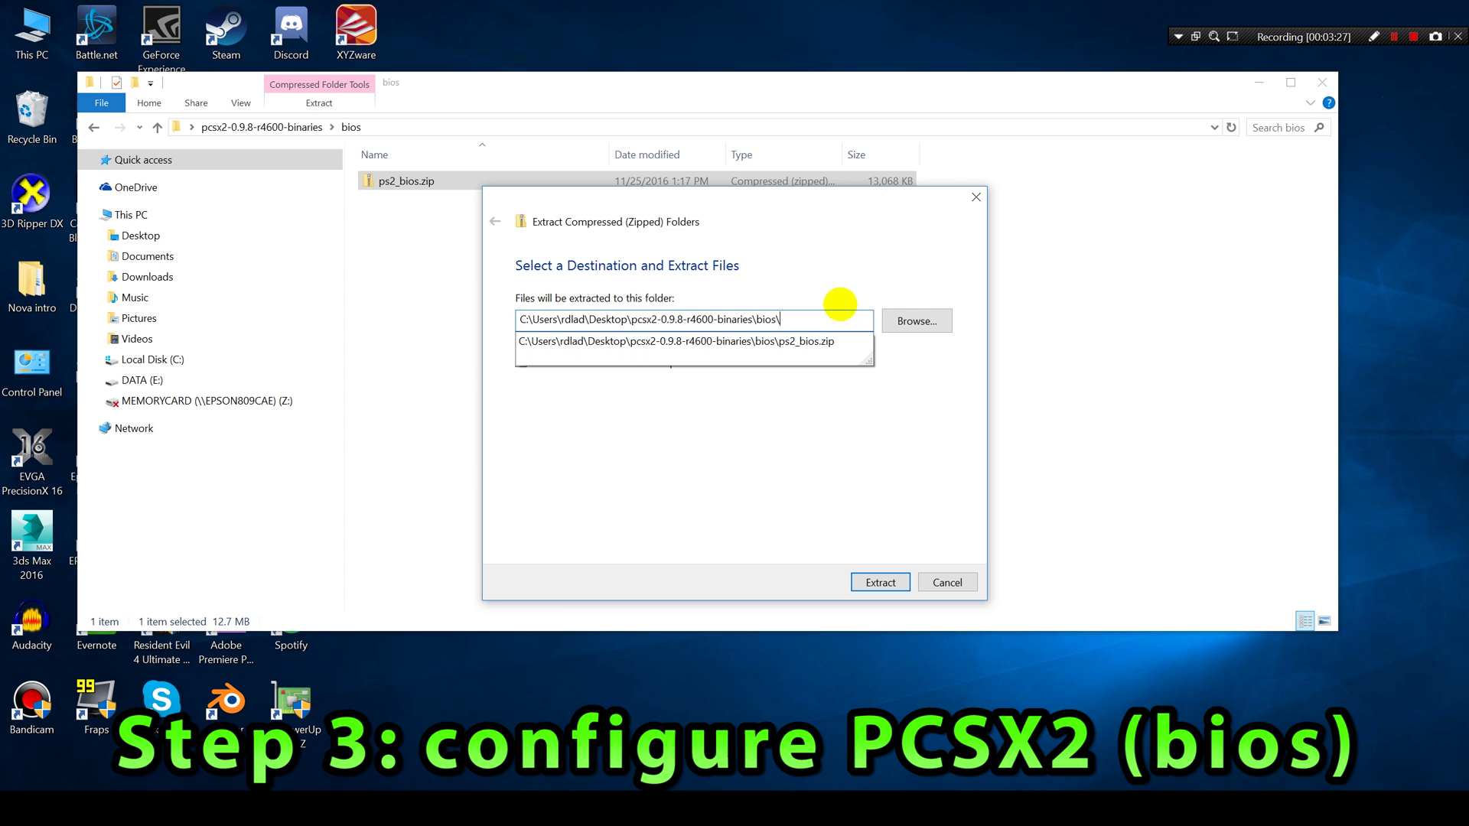
left_click(882, 582)
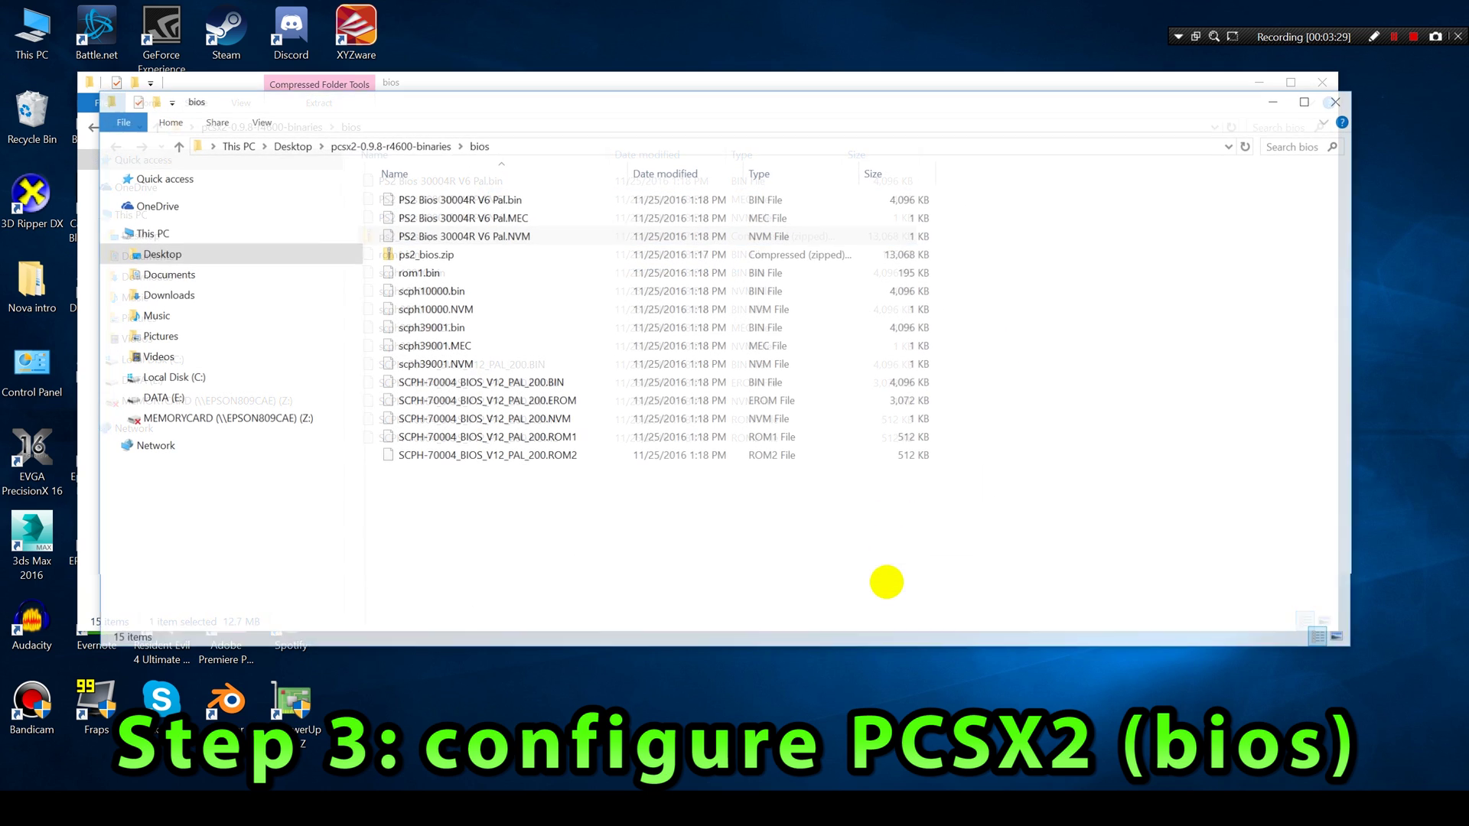
Delete ps2_bios.zip from the bios folder and close both bios folder windows.
right_click(419, 255)
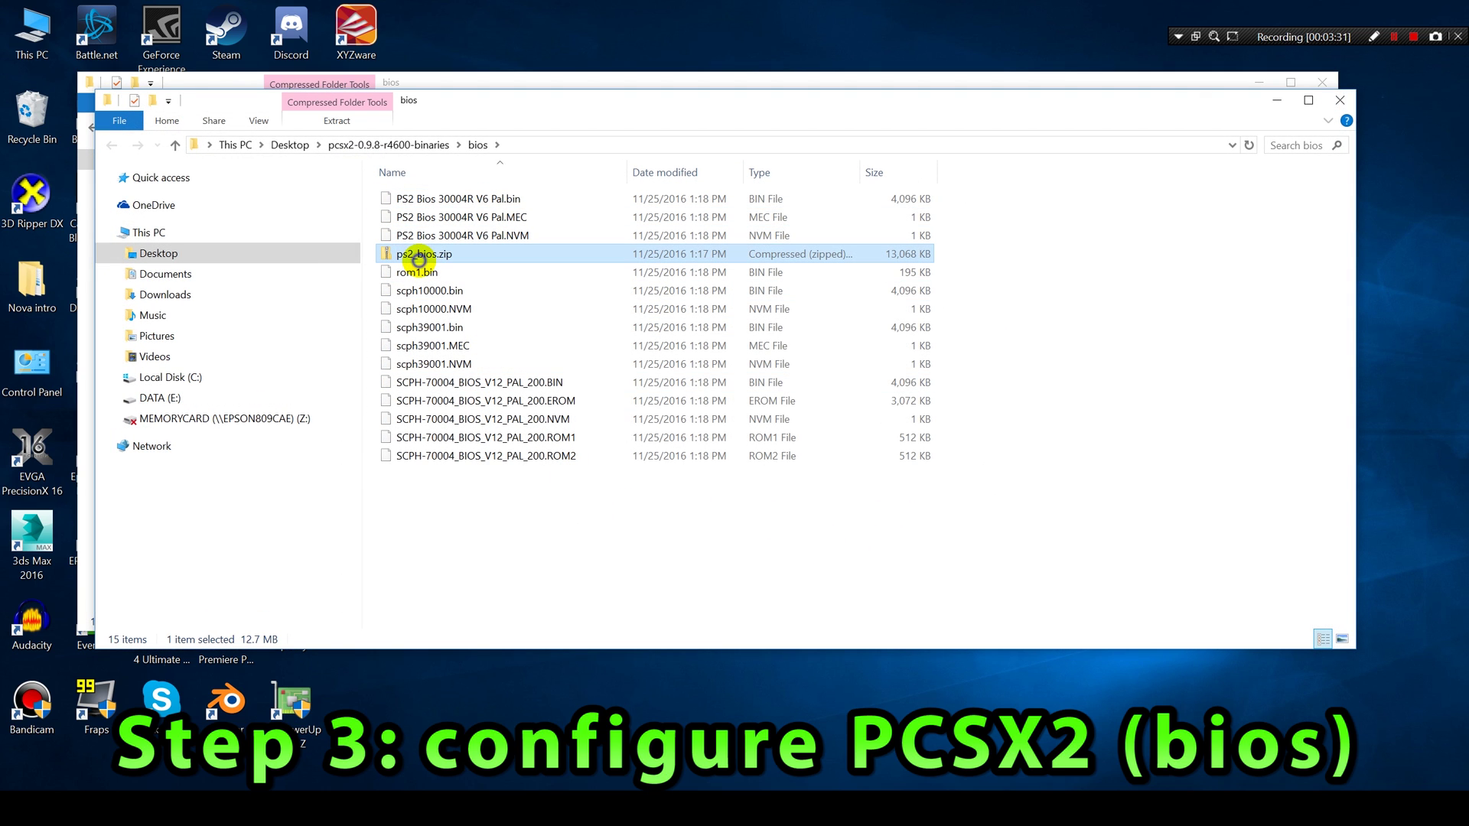
left_click(519, 629)
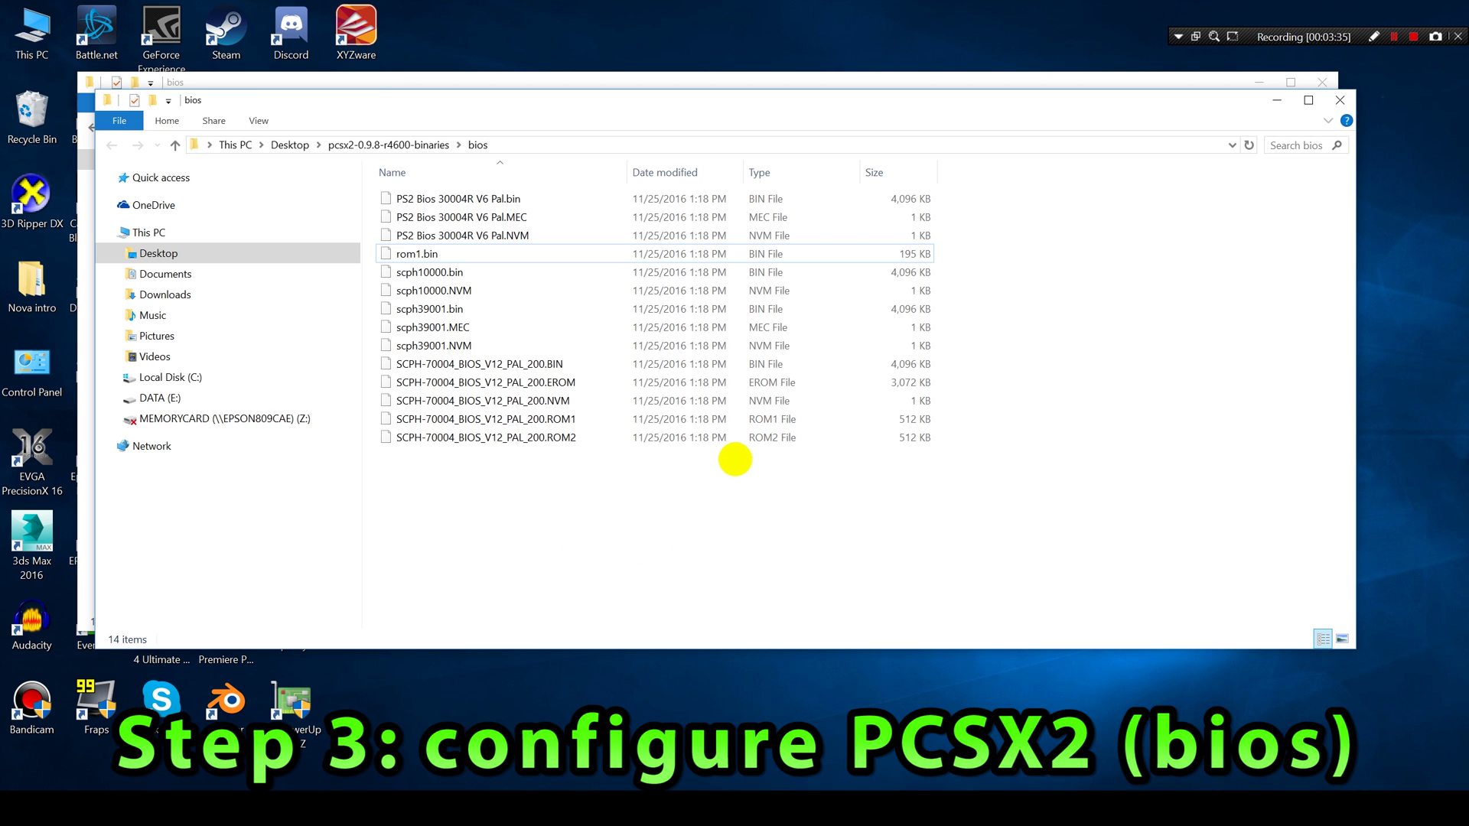
left_click(1340, 99)
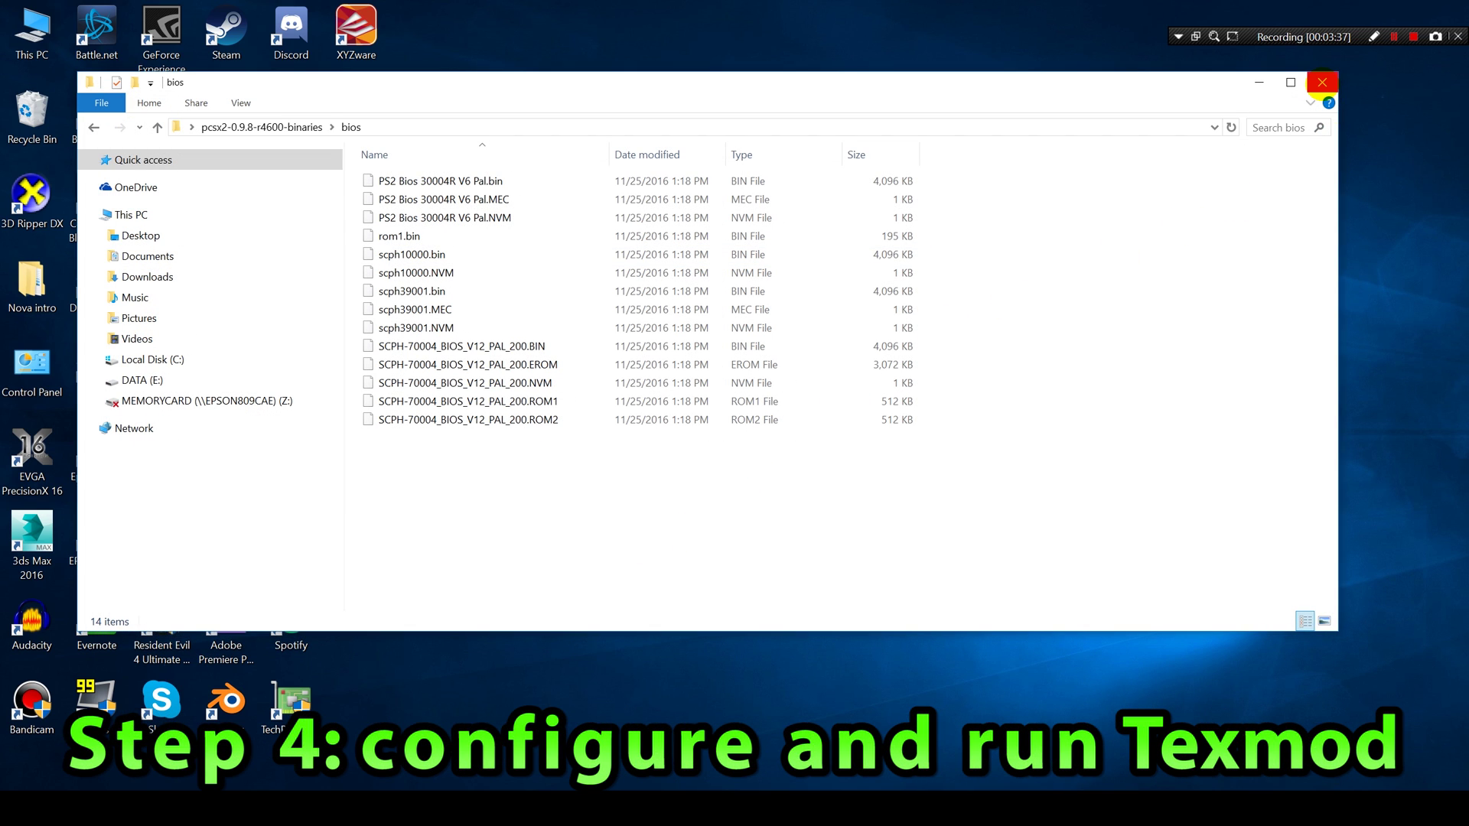
left_click(1322, 82)
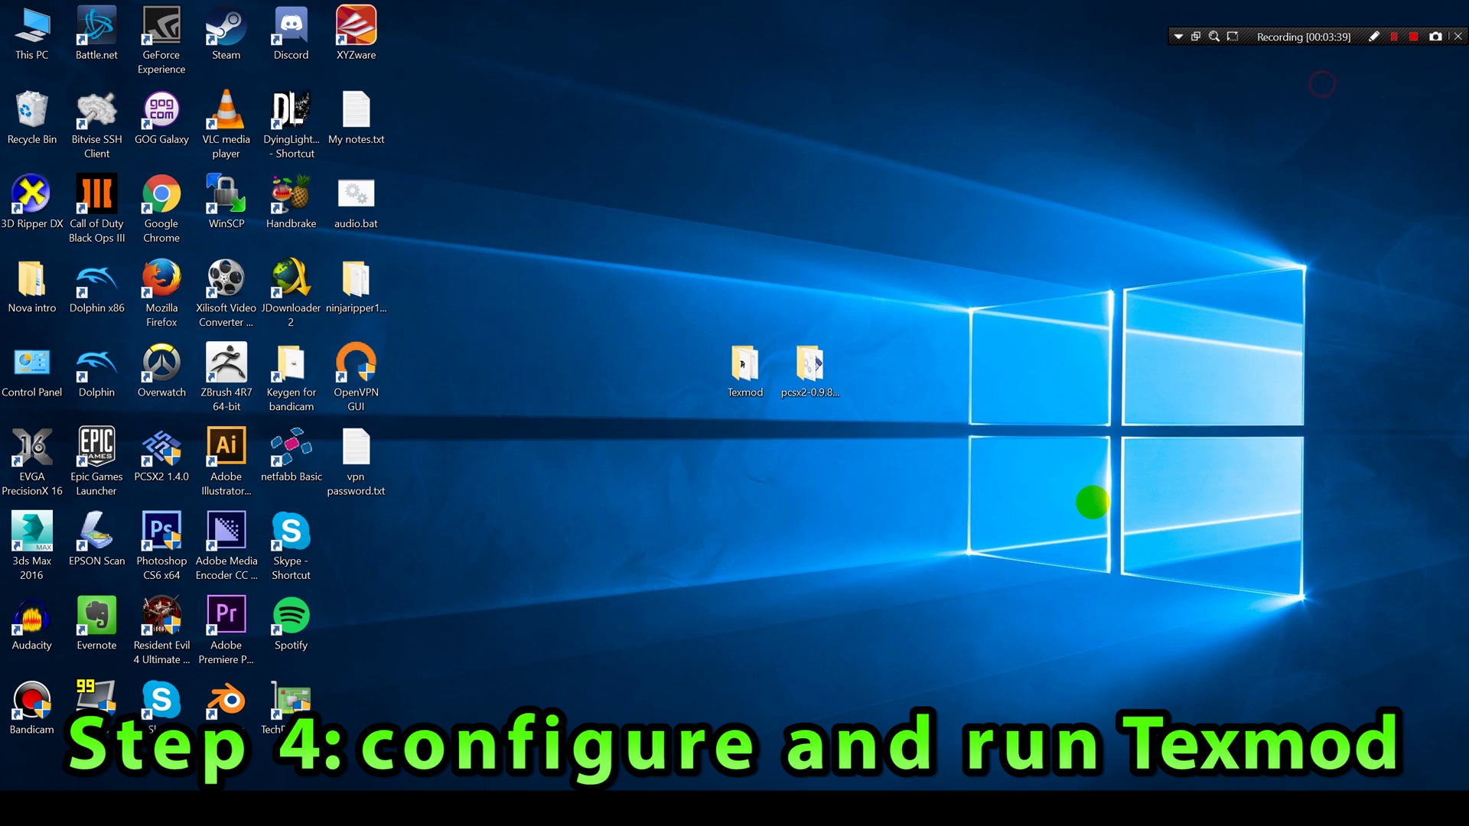
Run Texmod.exe from the desktop's Texmod folder, allow it past the security warning, and switch it to Logging Mode.
left_click(735, 383)
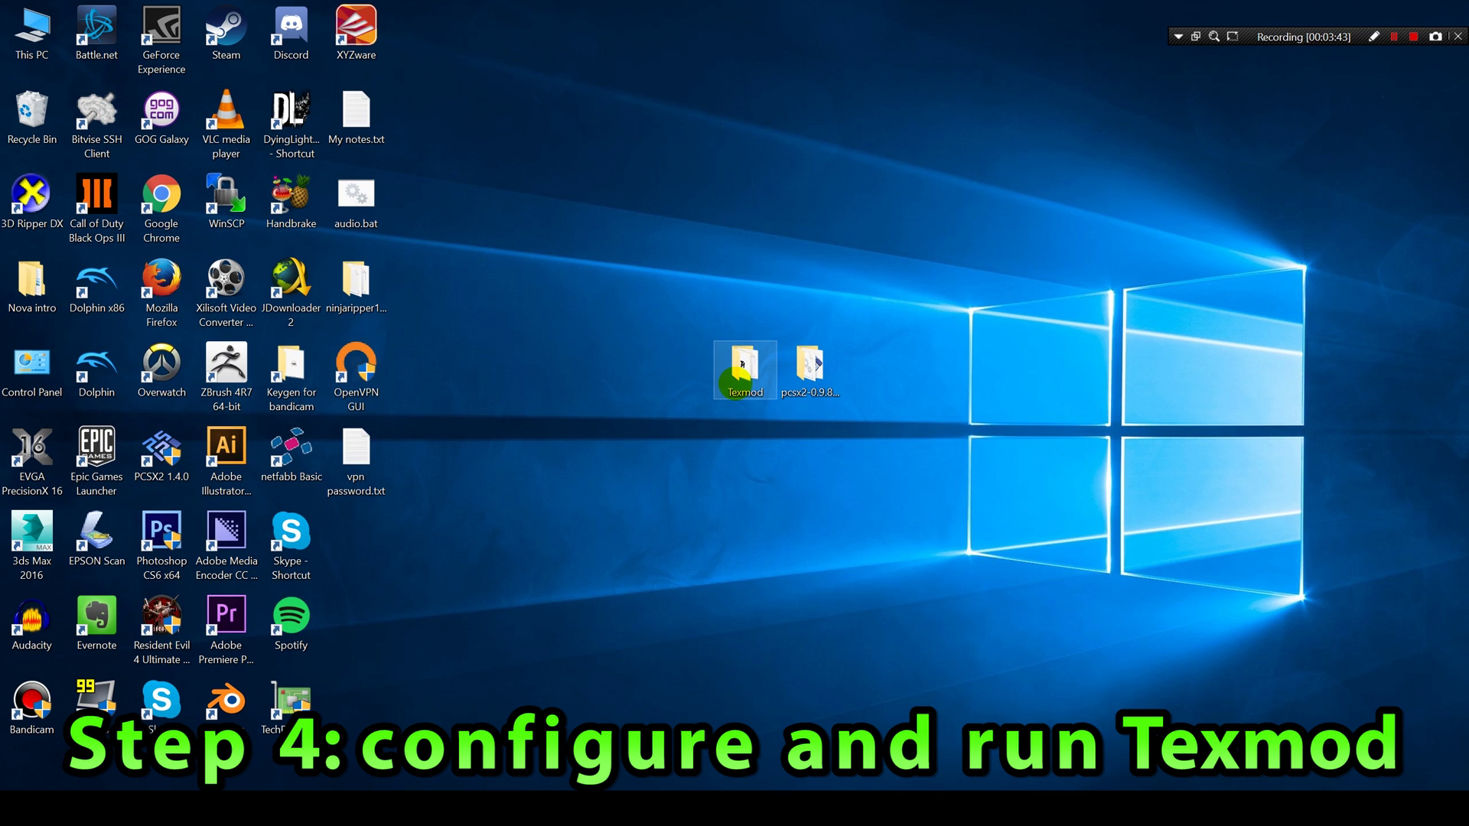
double_click(736, 383)
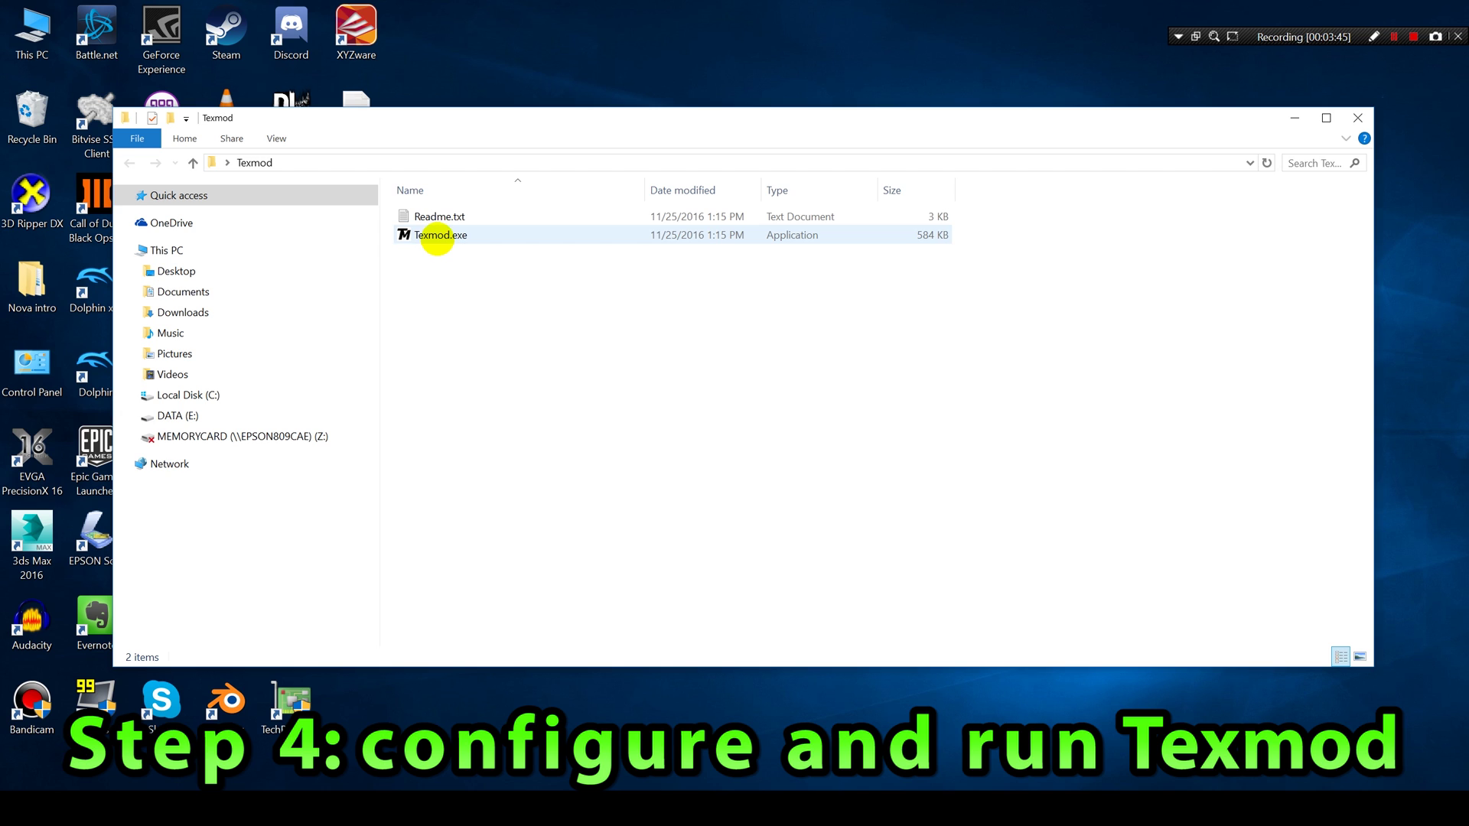
double_click(438, 235)
left_click(792, 425)
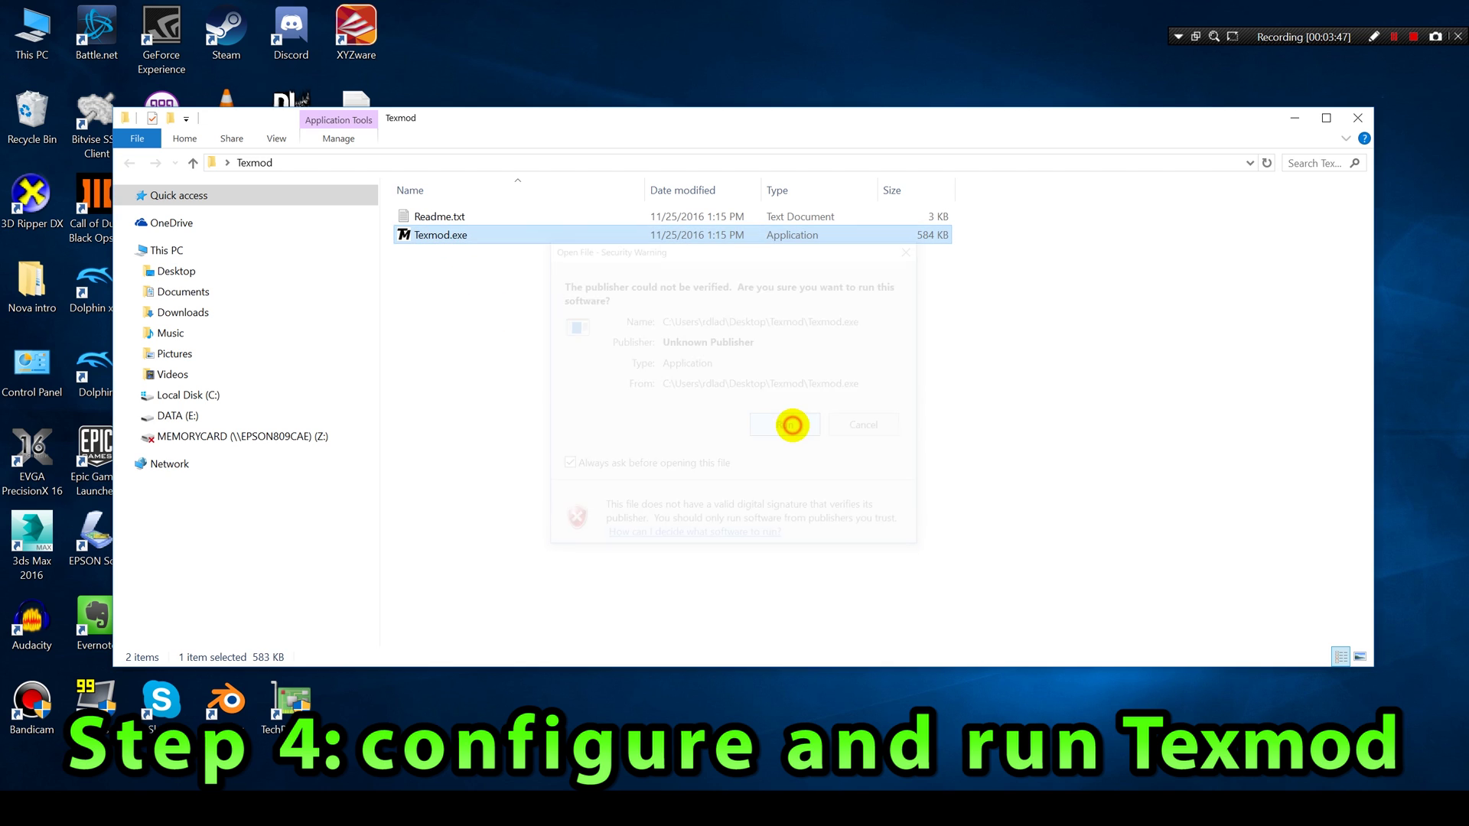
left_click_drag(338, 108, 732, 238)
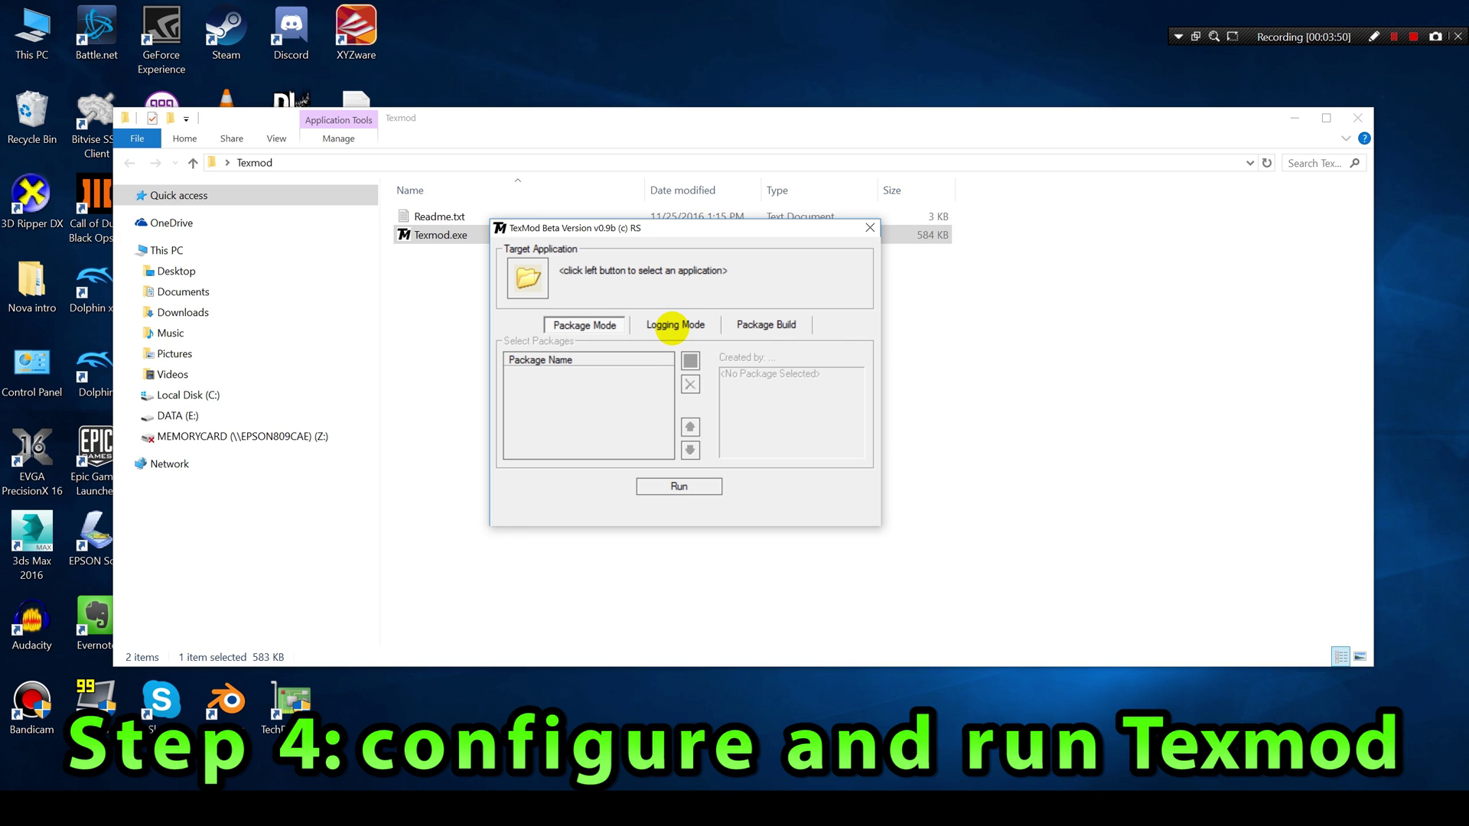
left_click(671, 327)
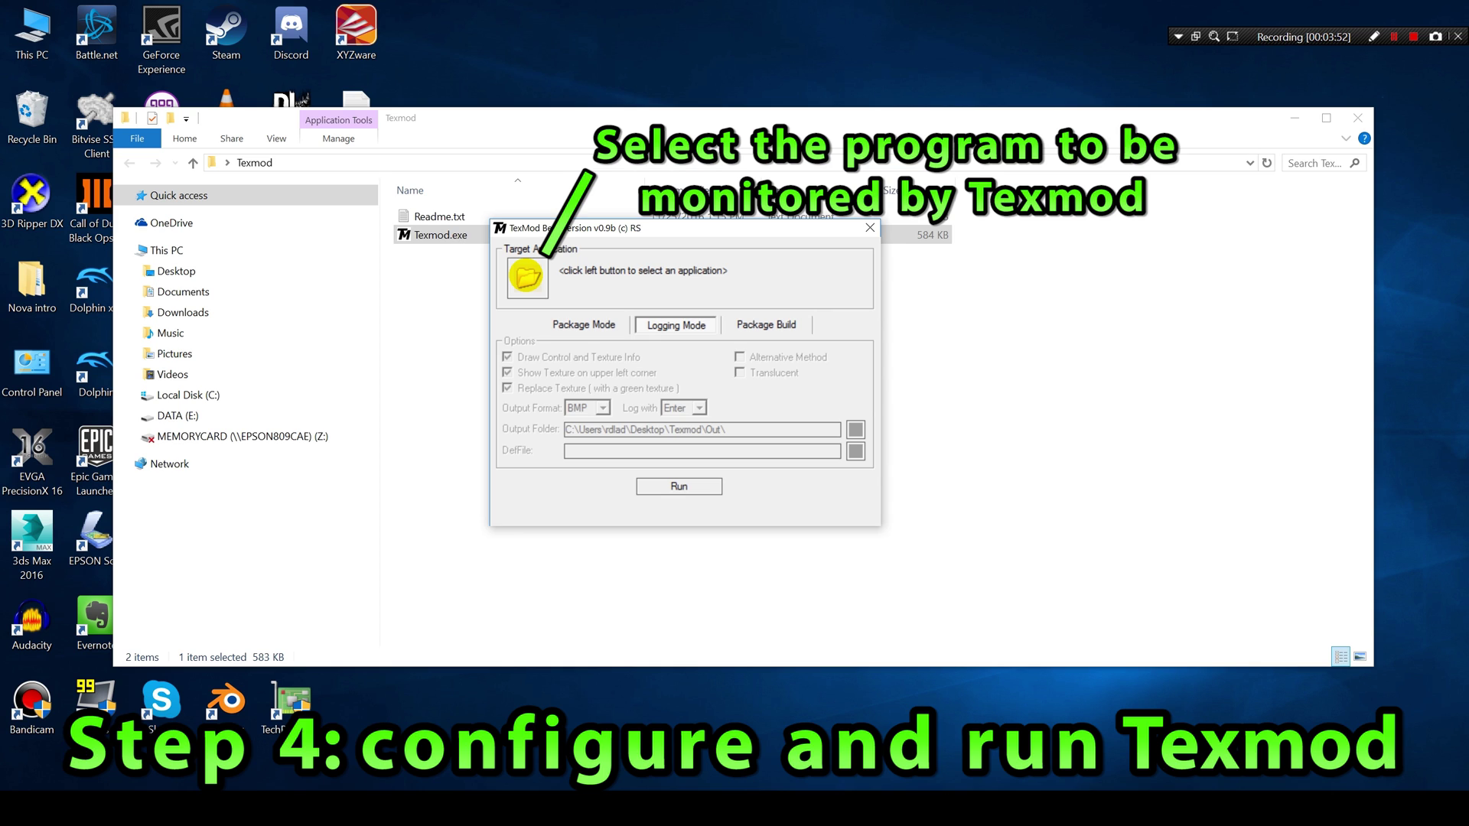
Set pcsx2-r4600.exe from the desktop's pcsx2-0.9.8-r4600-binaries folder as Texmod's target application.
left_click(526, 276)
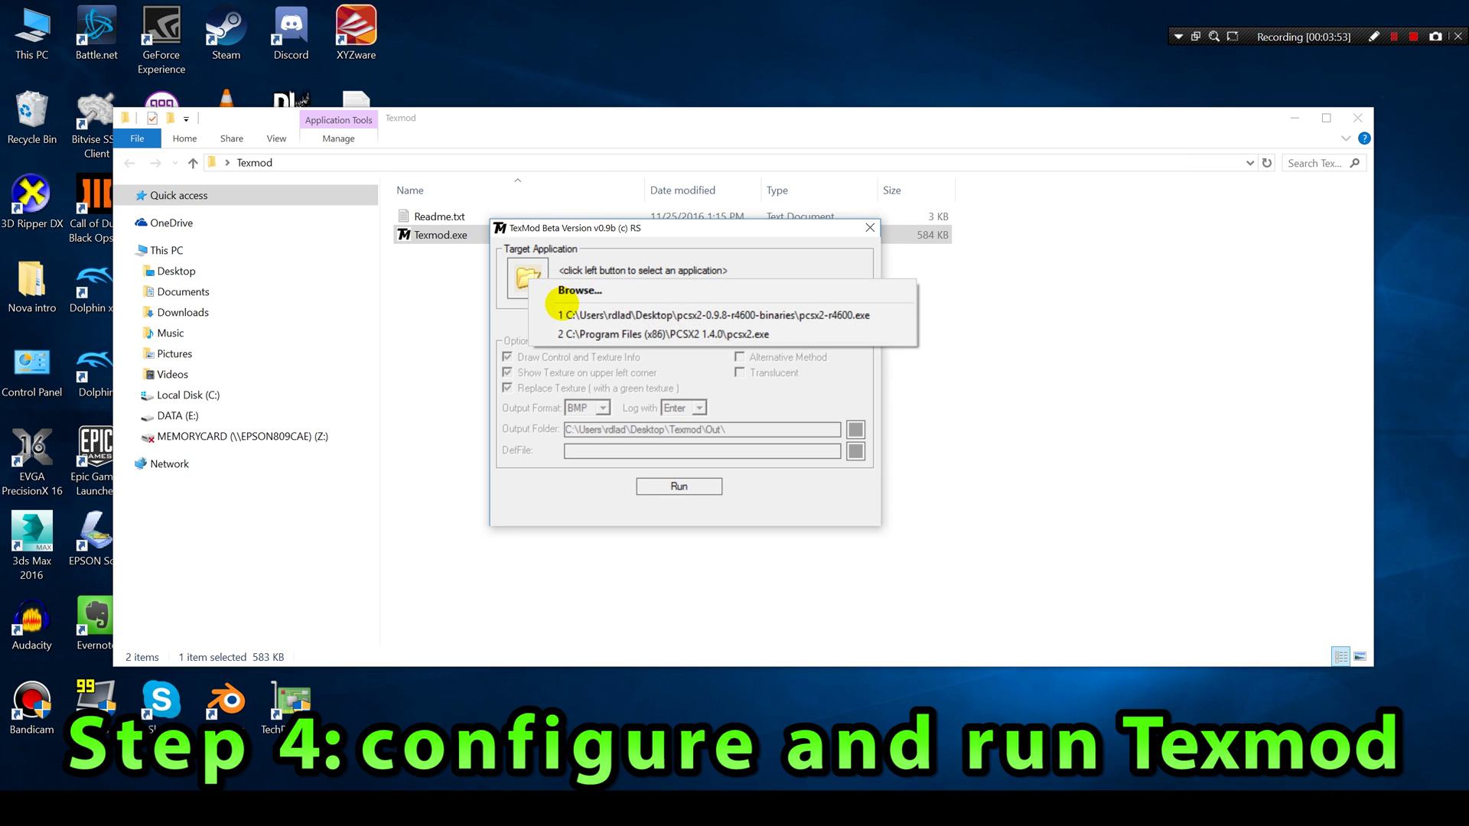
left_click(564, 292)
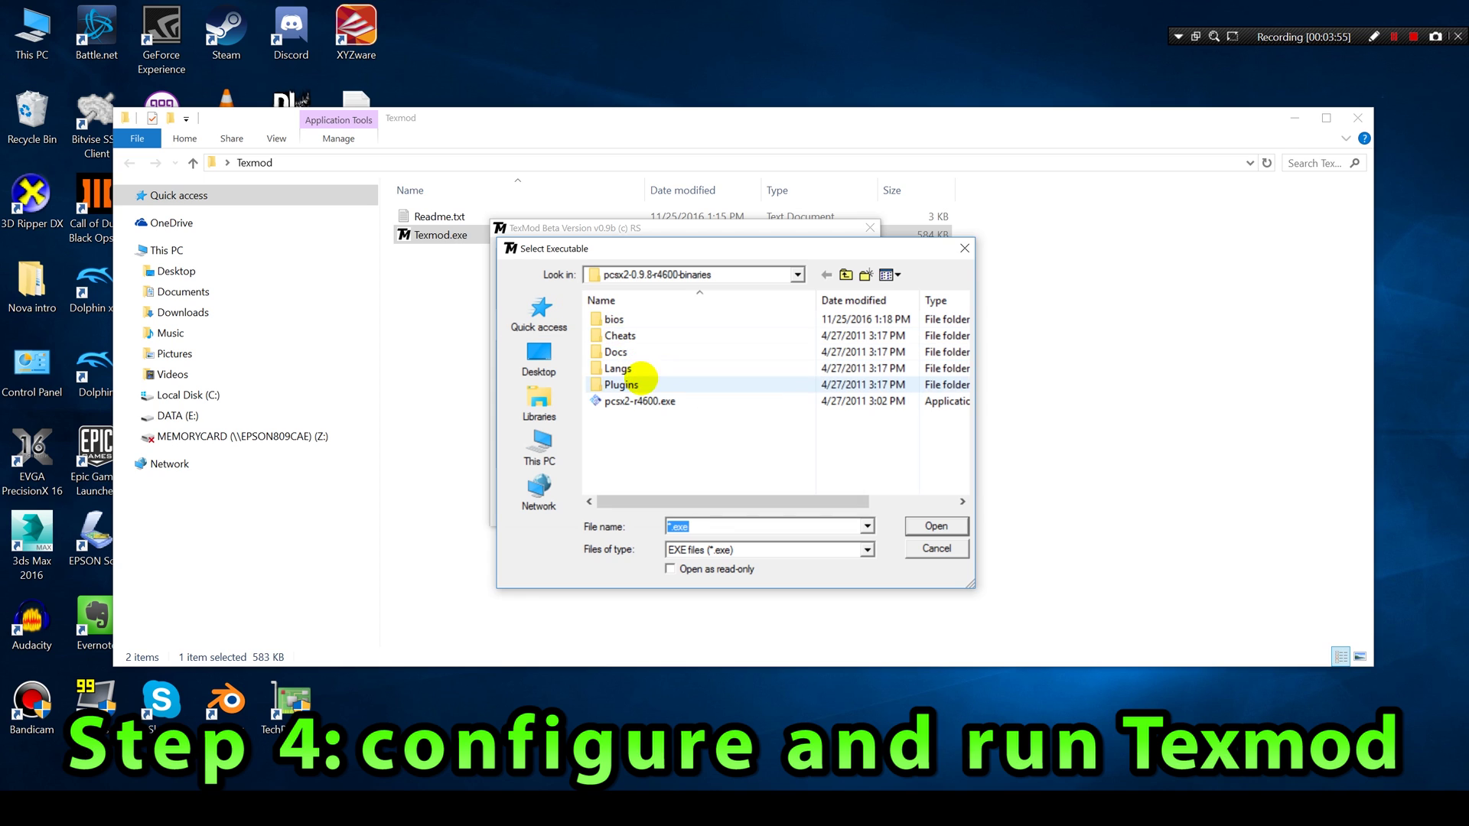
left_click(540, 355)
scroll(649, 429, "up", 5)
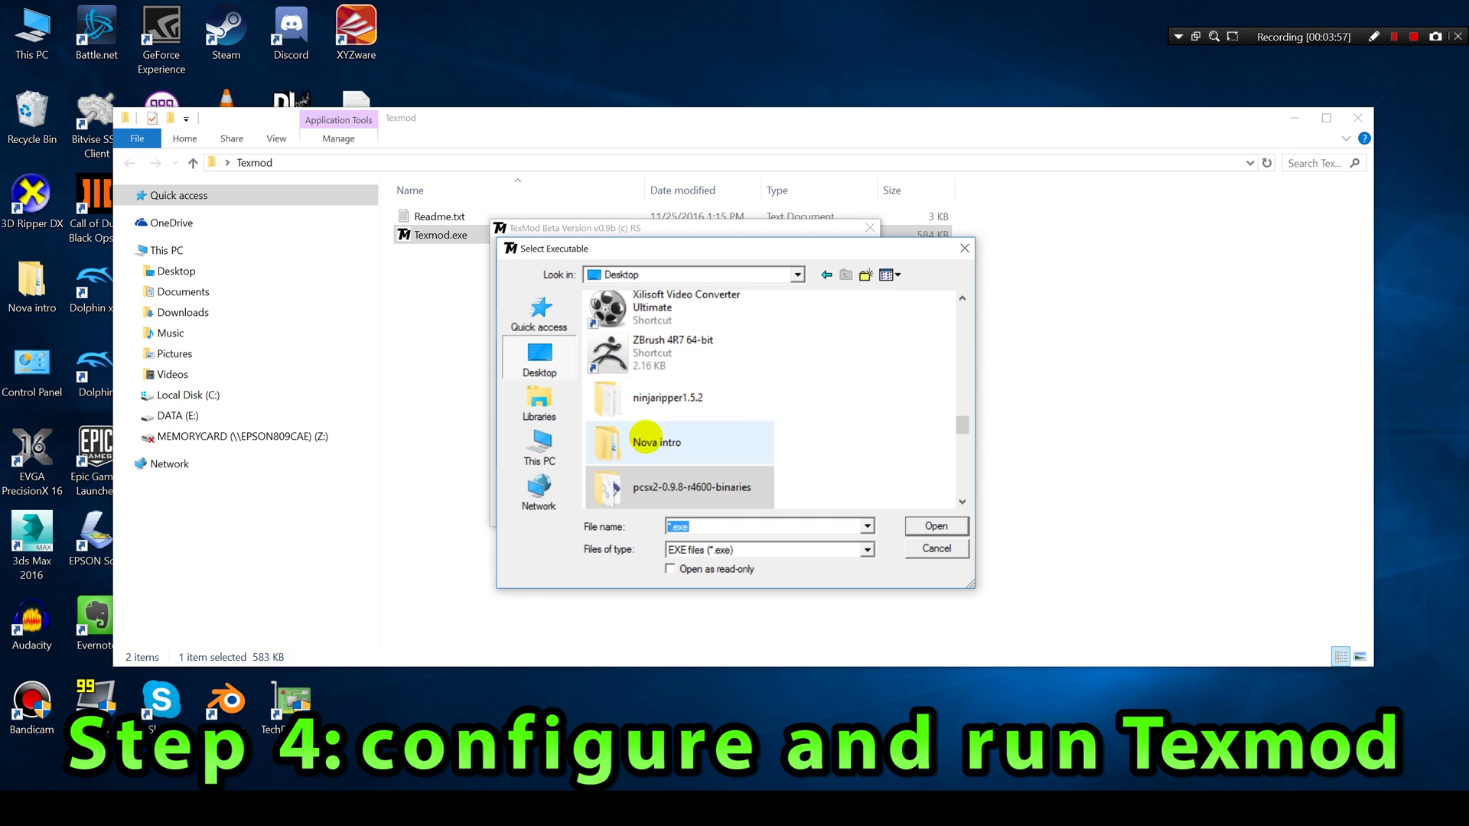
scroll(649, 430, "up", 3)
double_click(639, 371)
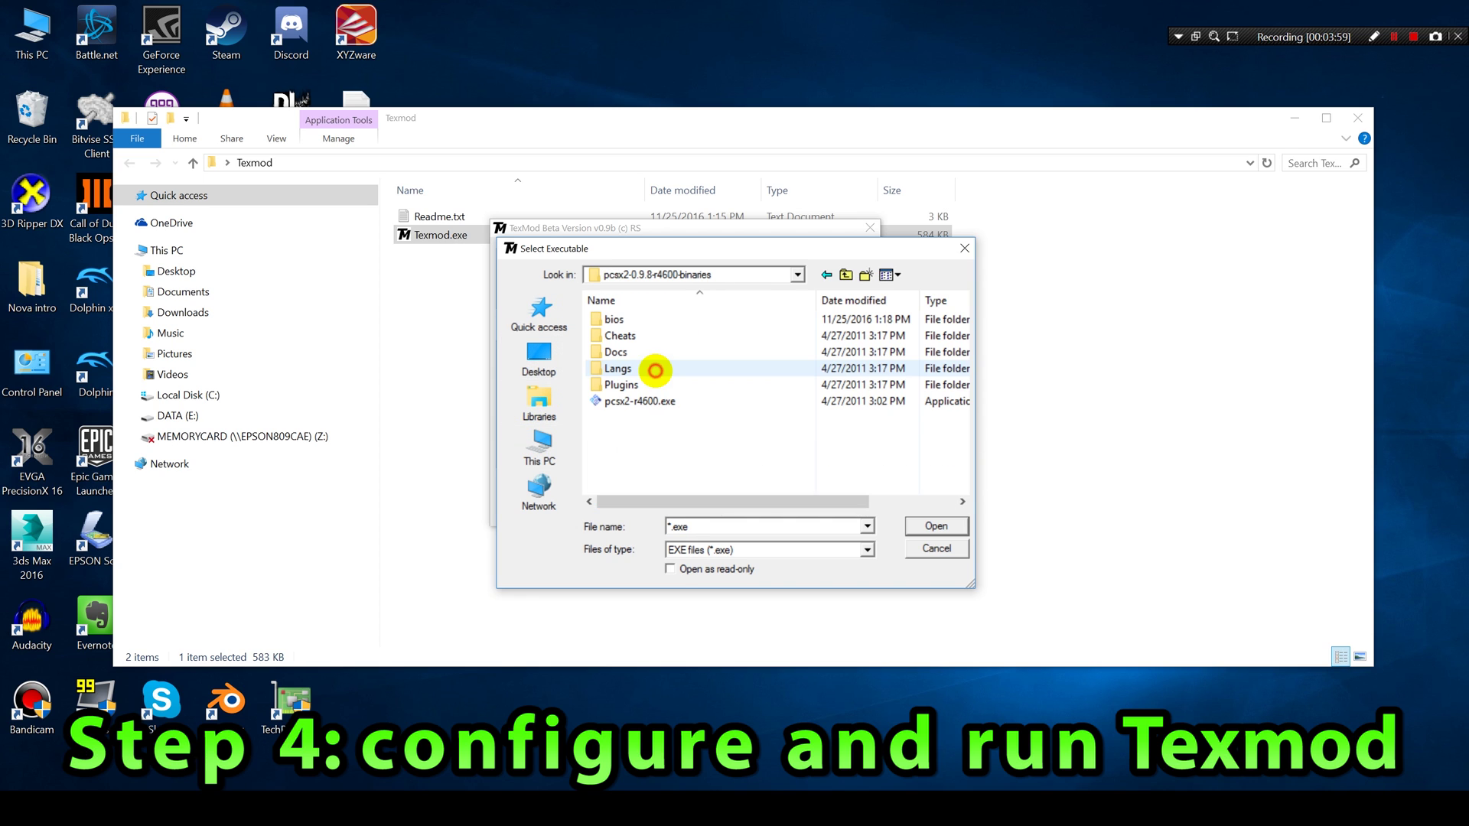
double_click(637, 401)
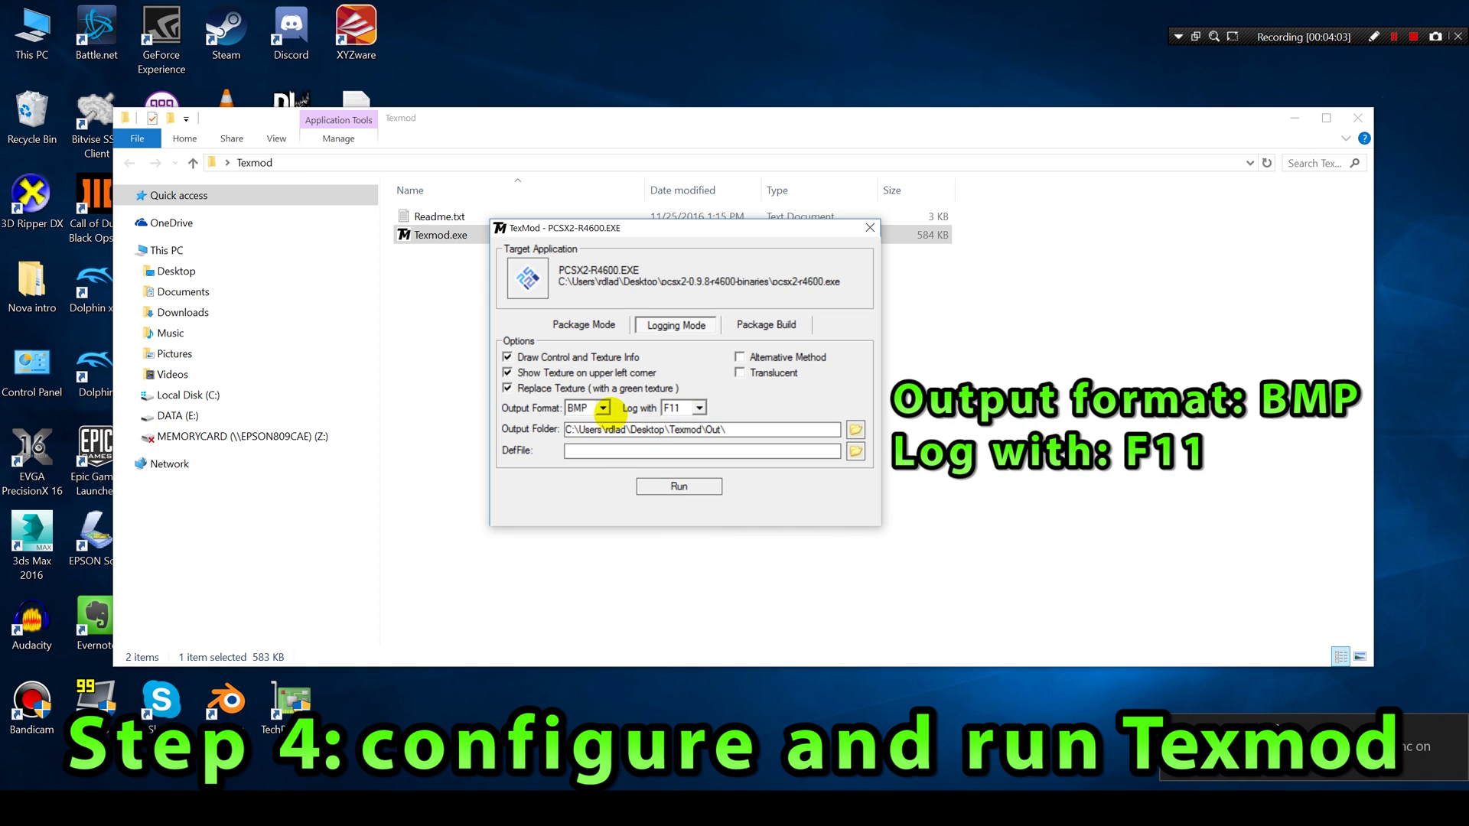
Keep BMP as the output format and F11 as the logging key, and run the target application through Texmod.
left_click(605, 409)
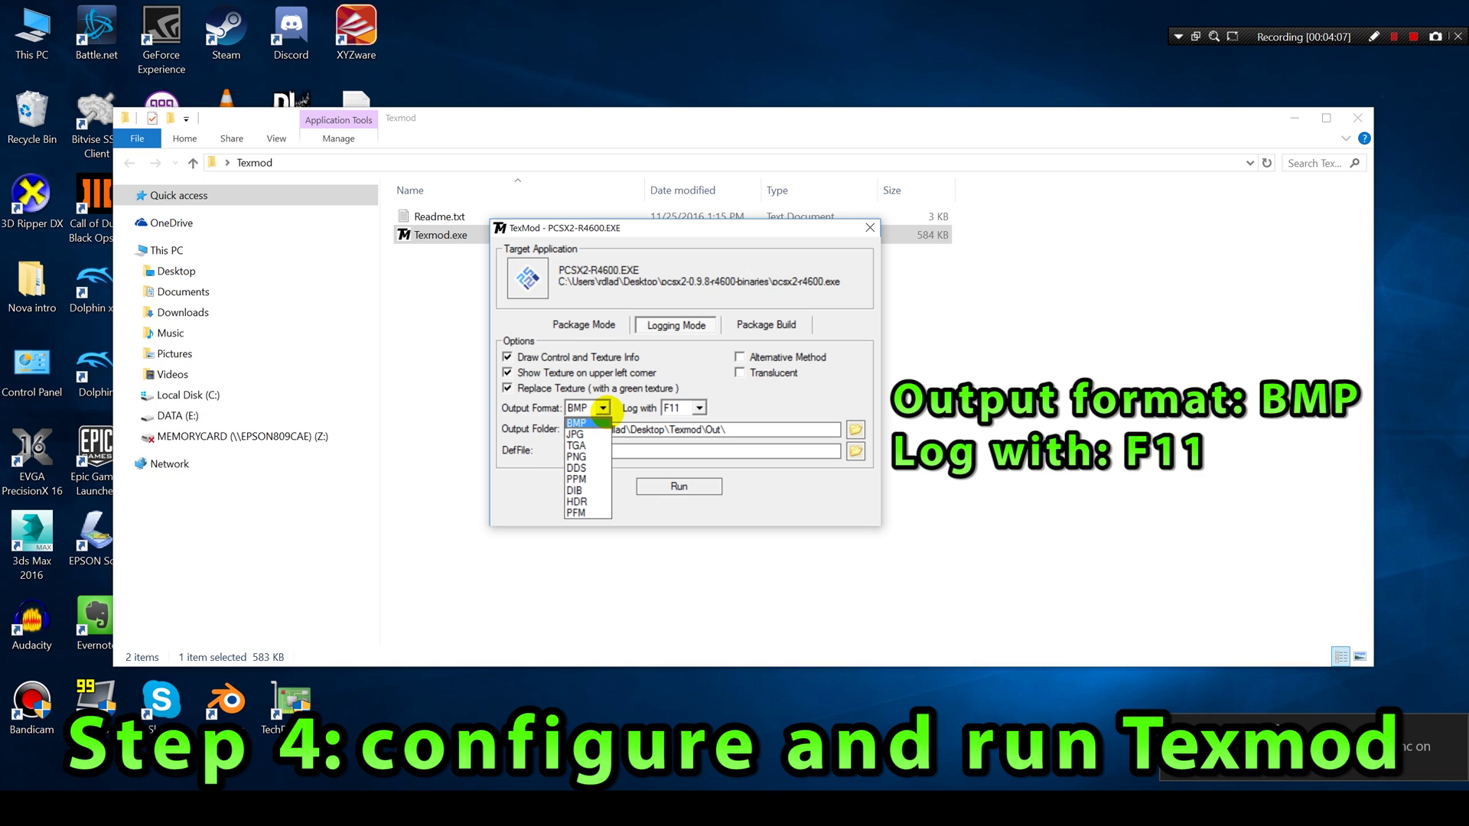
left_click(605, 408)
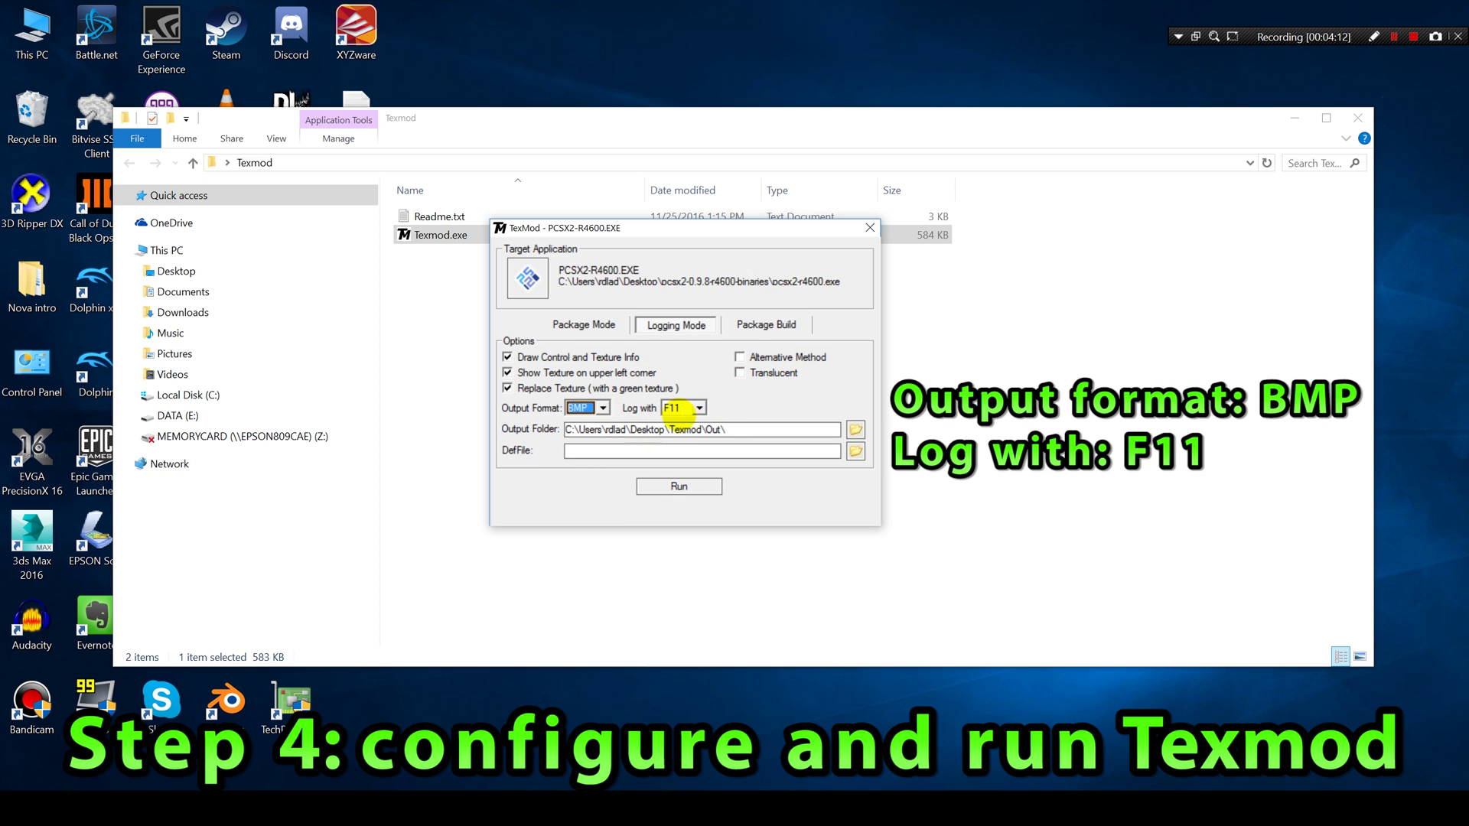
left_click(699, 408)
left_click(699, 409)
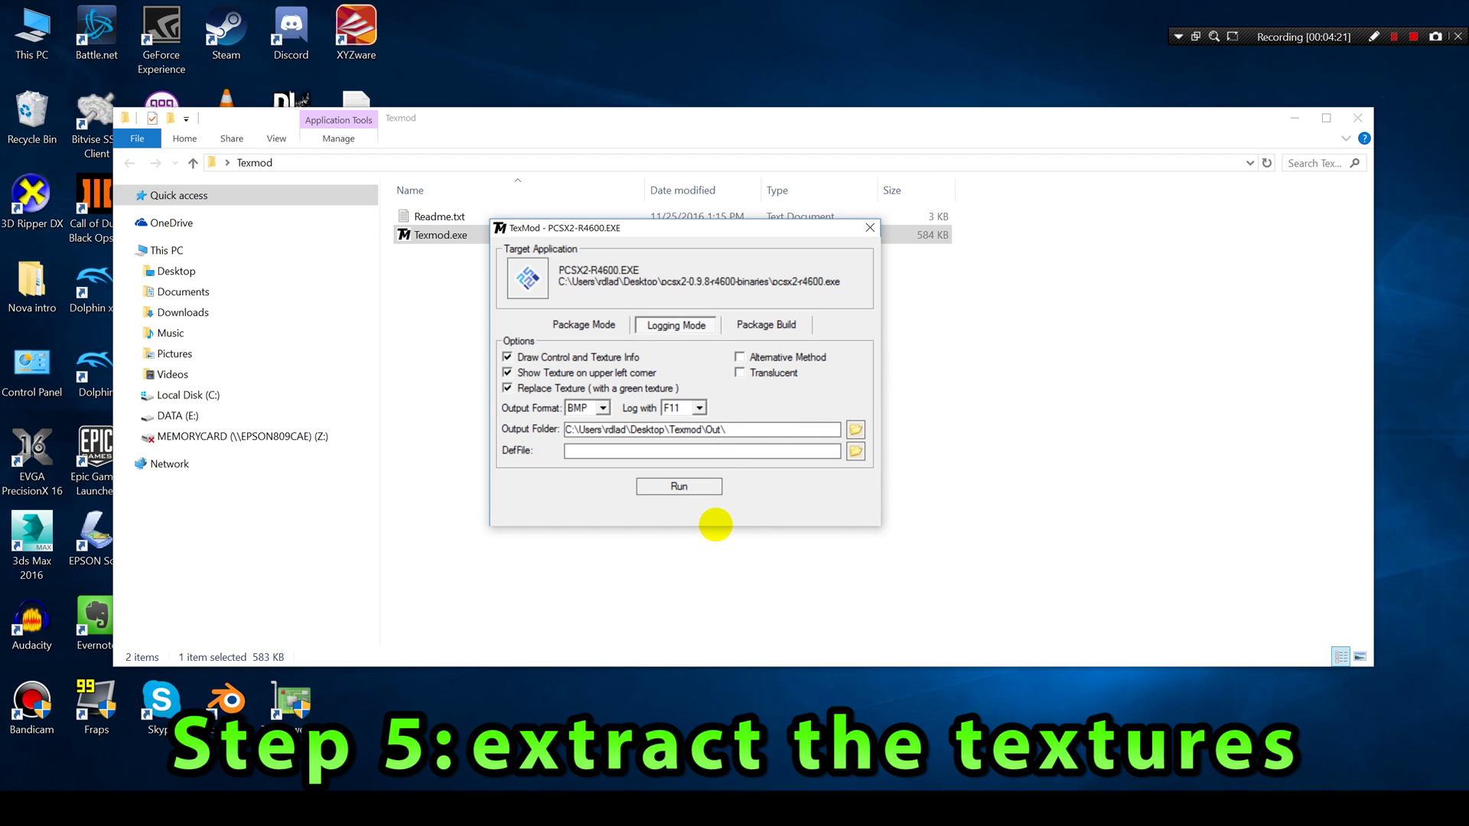
left_click(671, 488)
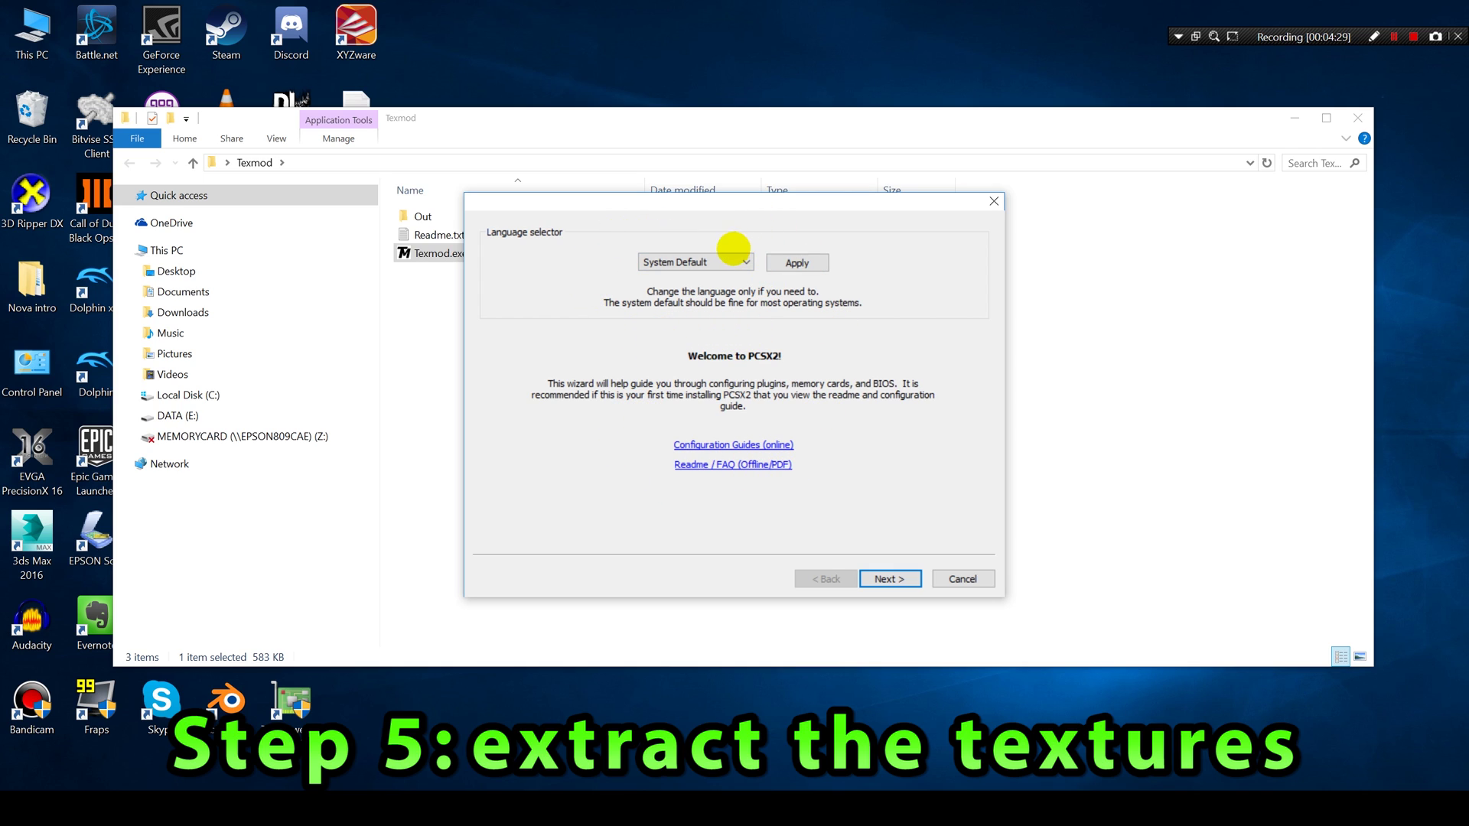
Complete the PCSX2 setup wizard with the System Default language, default plugins, and the USA v01.60 BIOS.
left_click(727, 260)
left_click(727, 258)
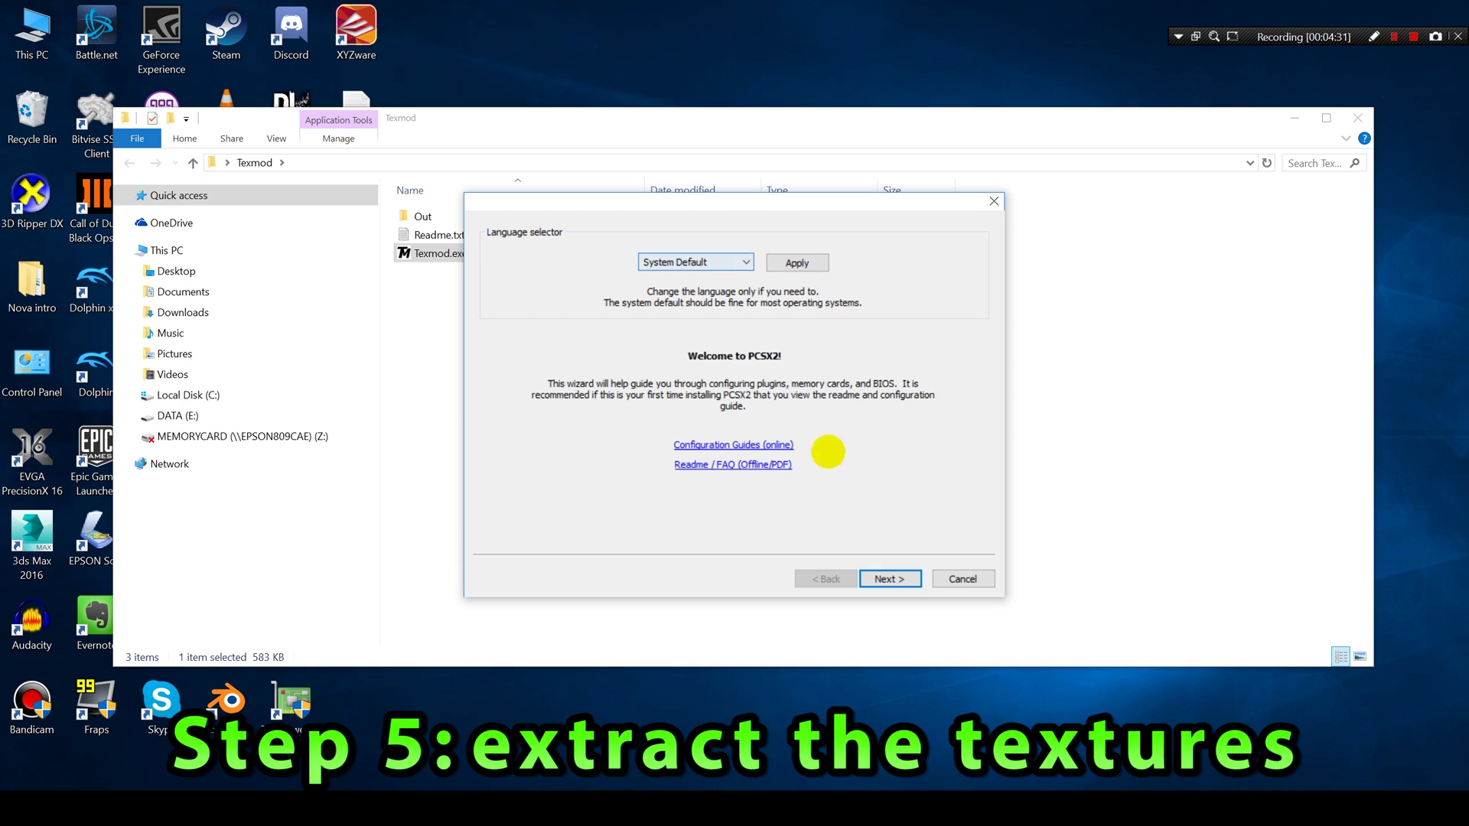
left_click(891, 579)
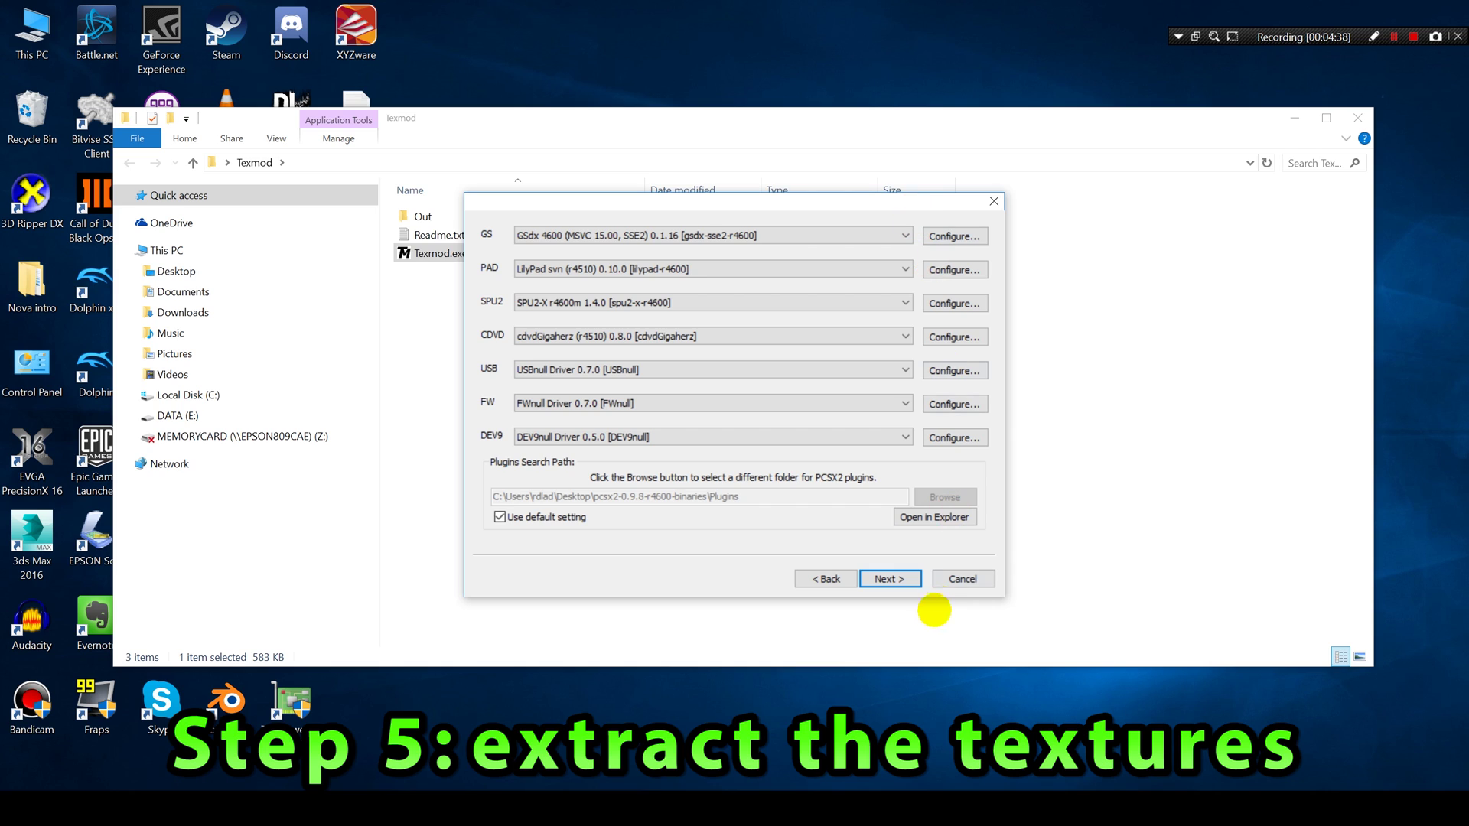
left_click(886, 581)
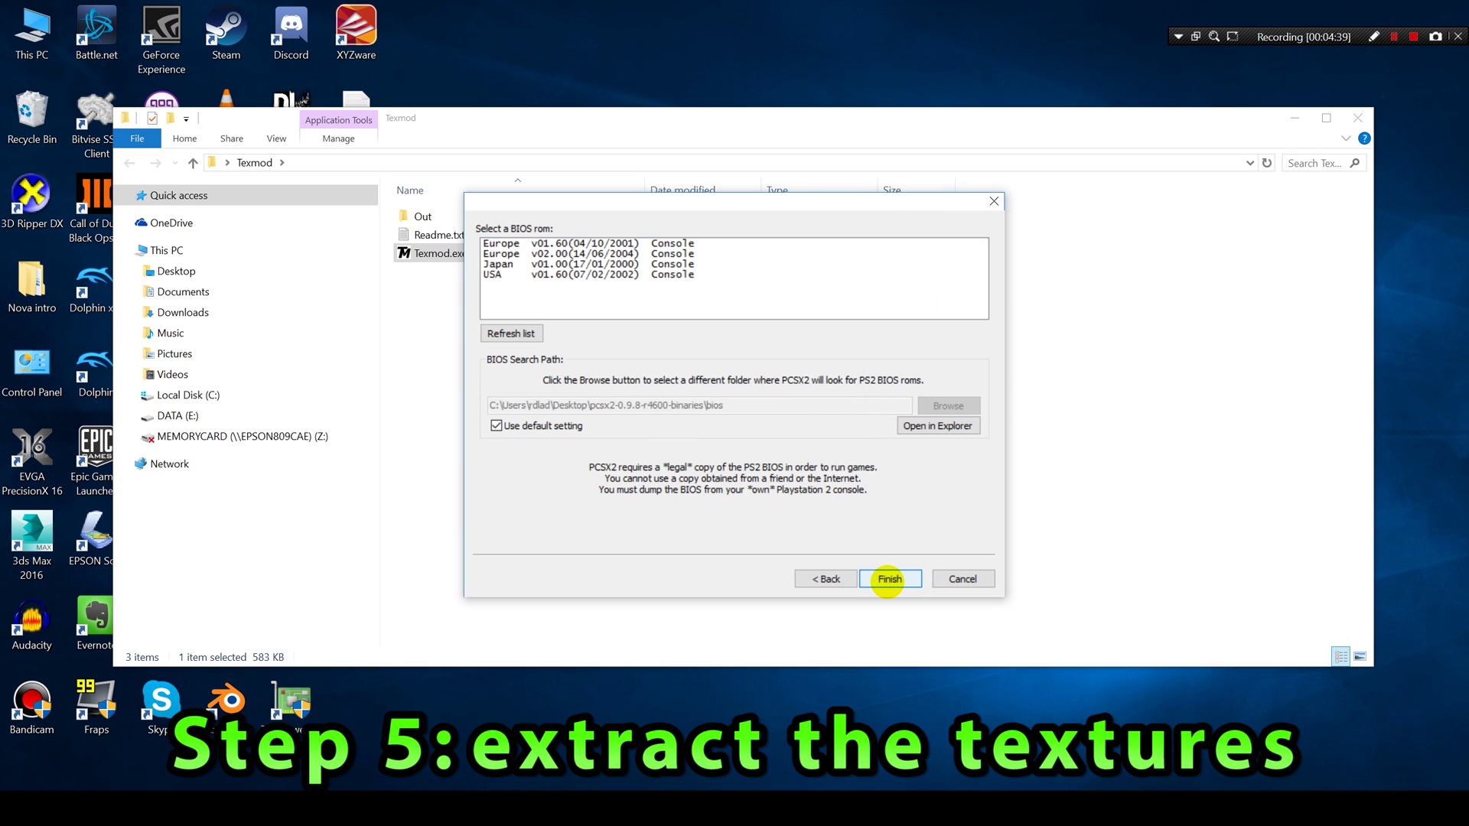
left_click(495, 275)
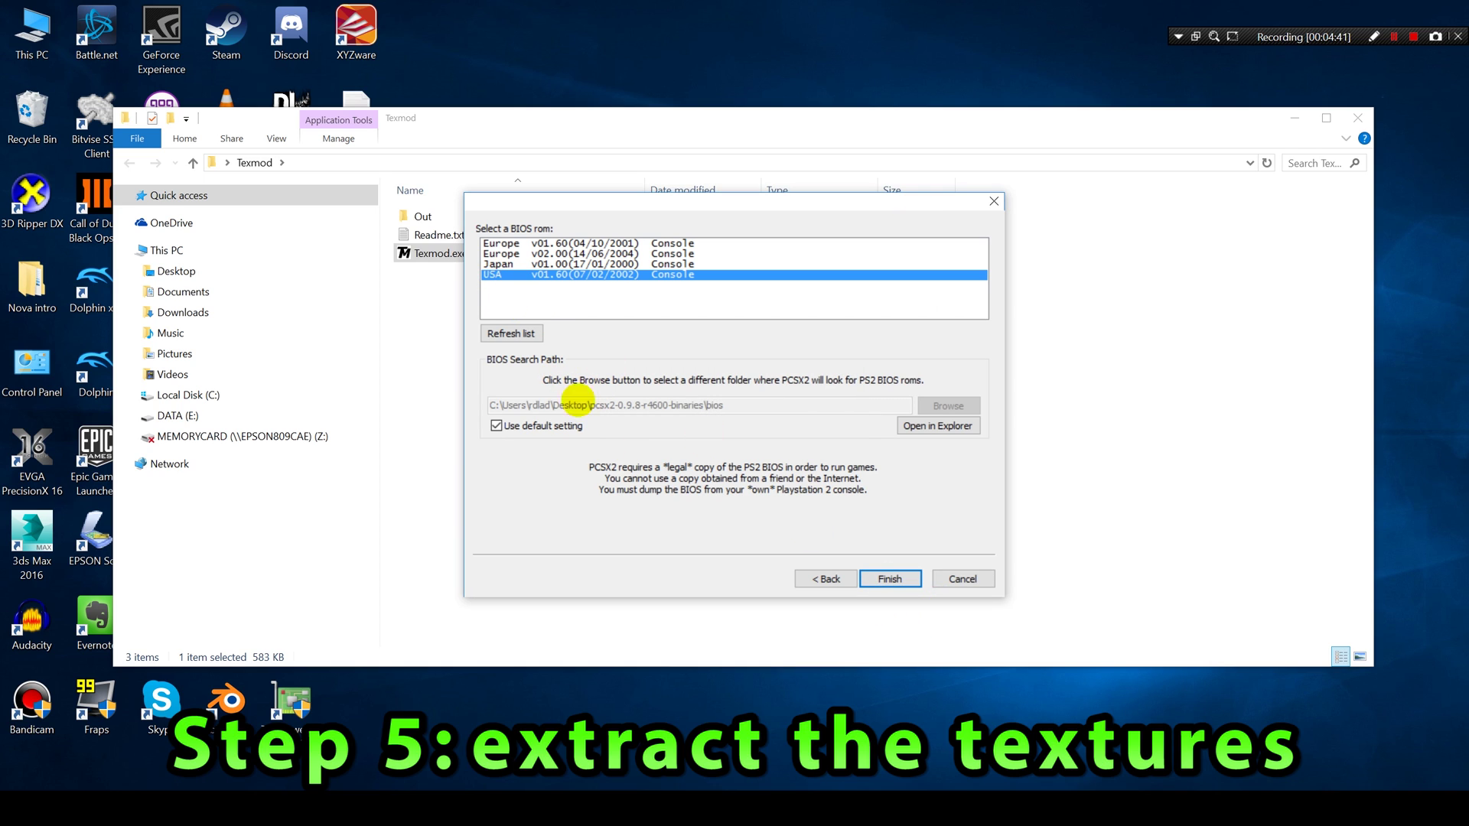
left_click(890, 579)
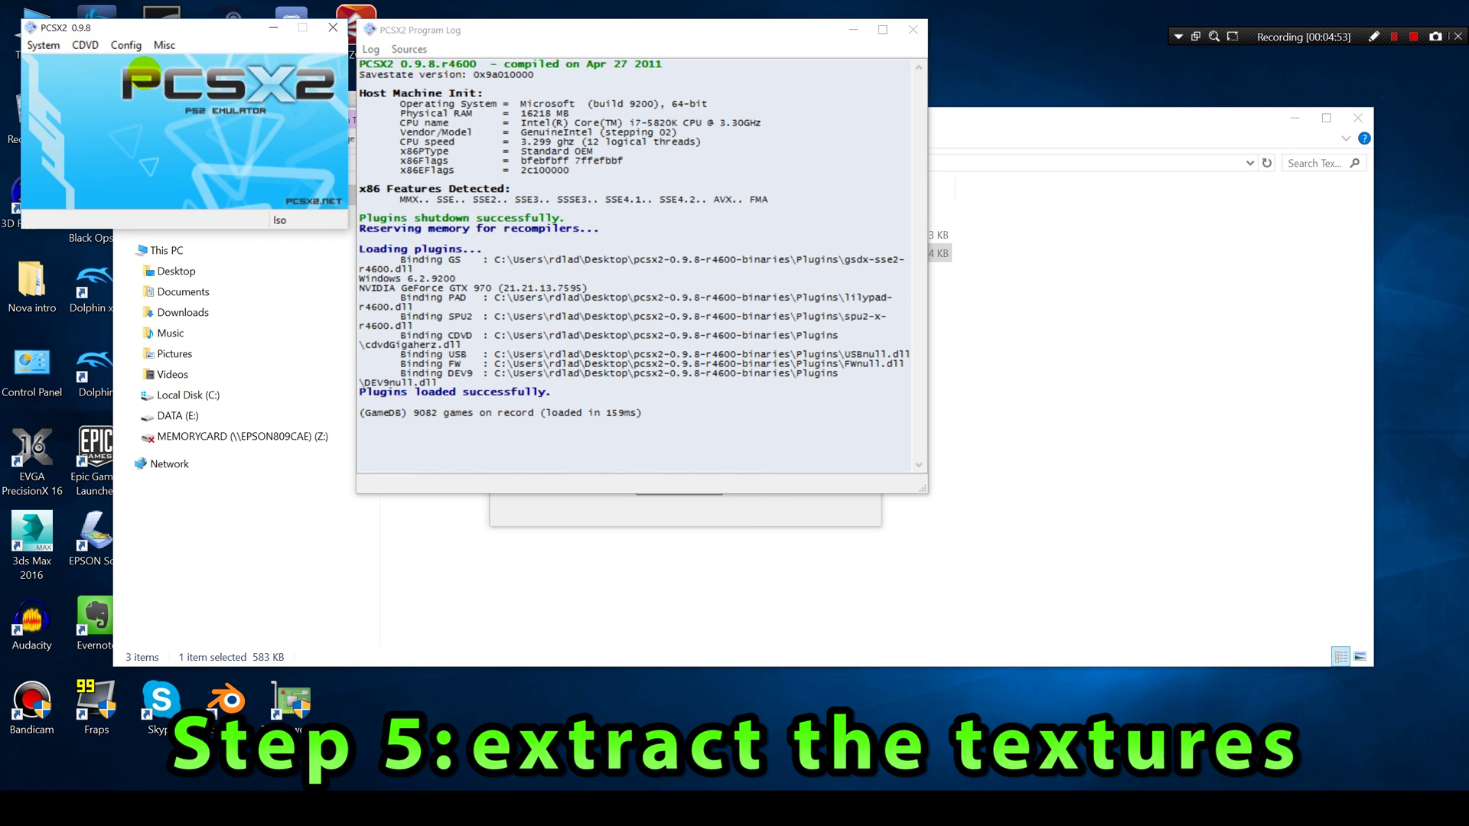
Load Resident Evil 4 (USA).iso from the PS2 games folder as the disc image.
left_click(39, 48)
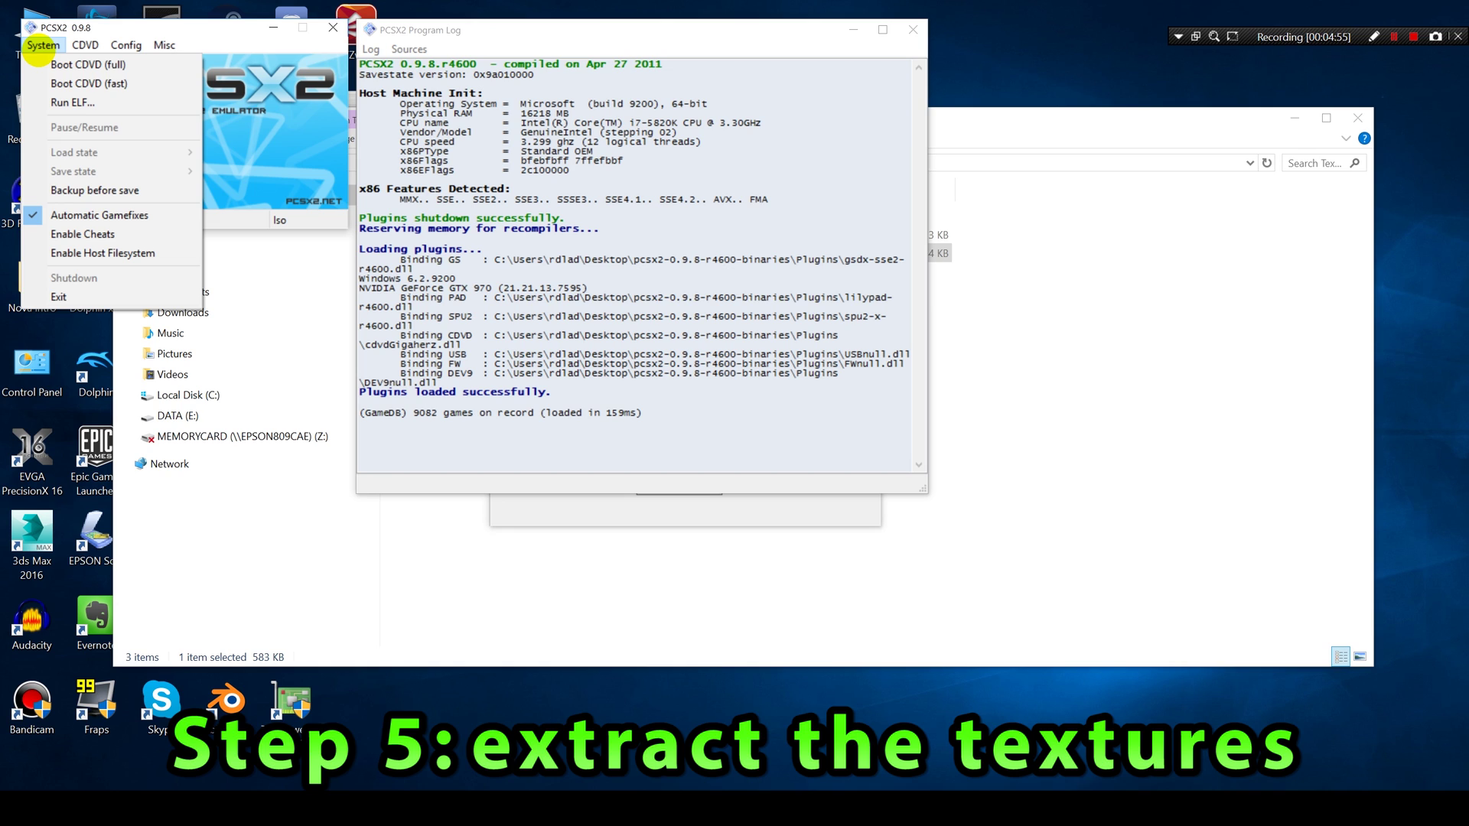
mouse_move(85, 45)
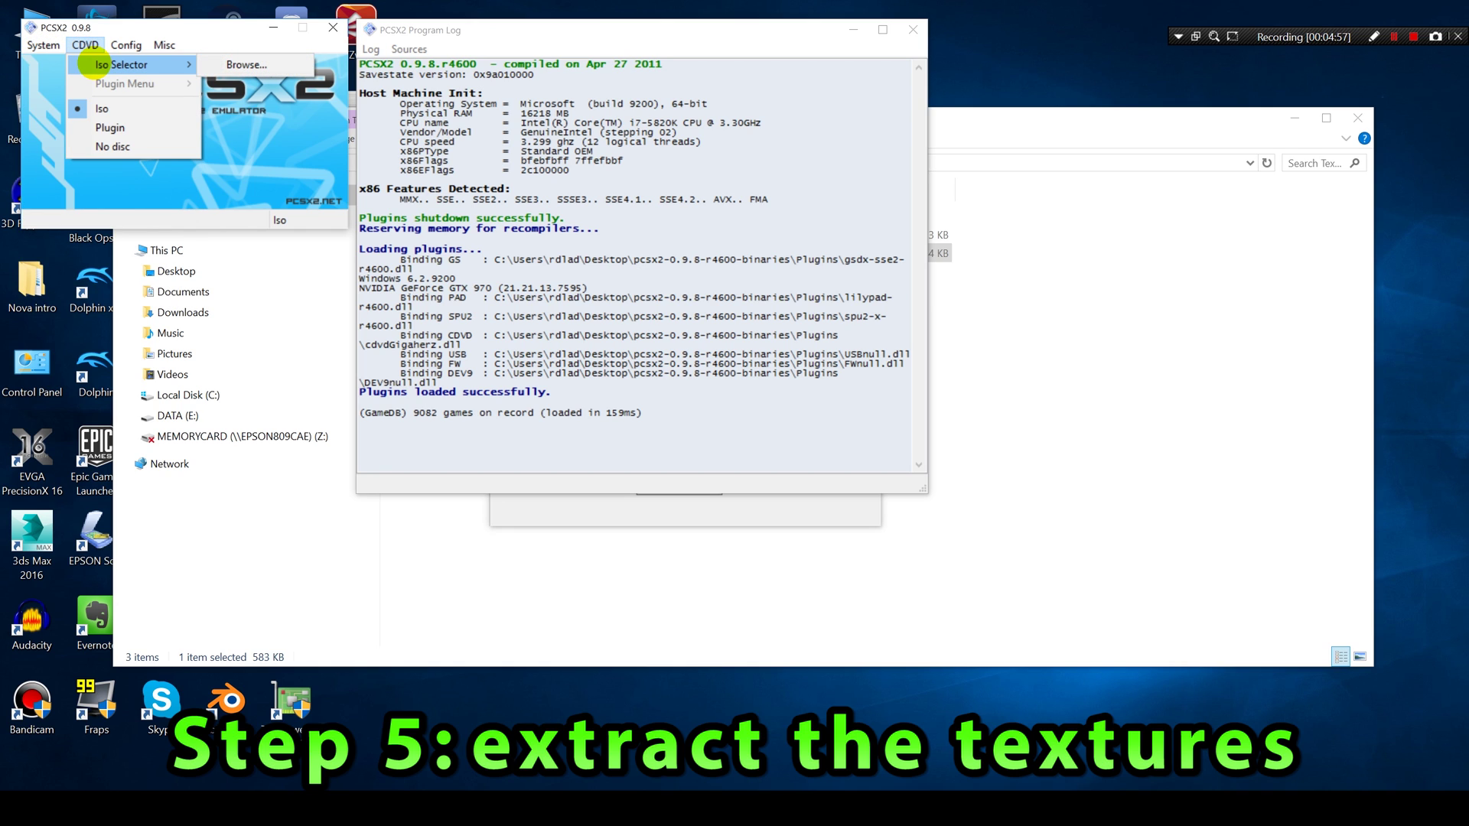
left_click(235, 65)
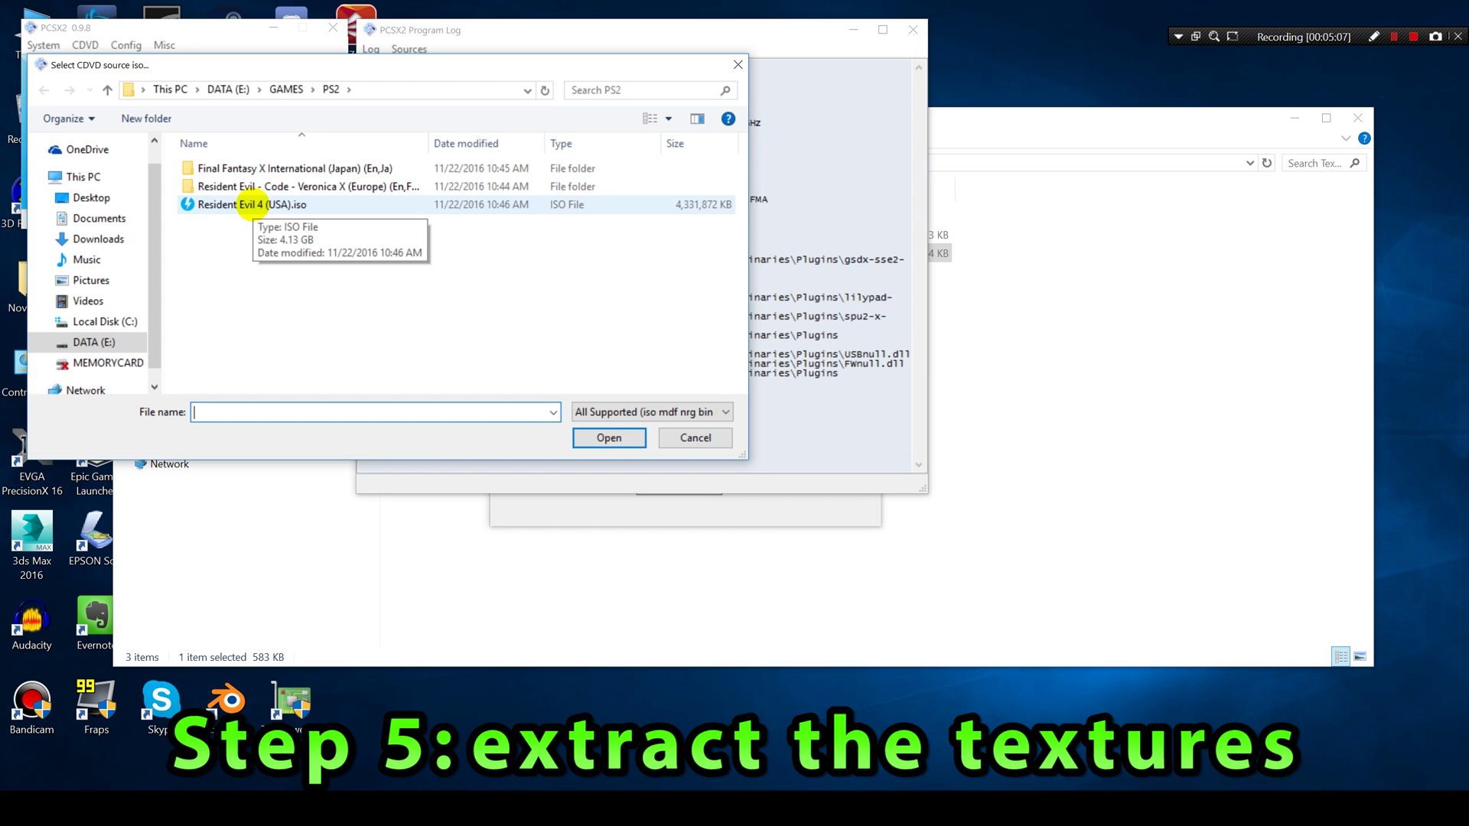
double_click(253, 204)
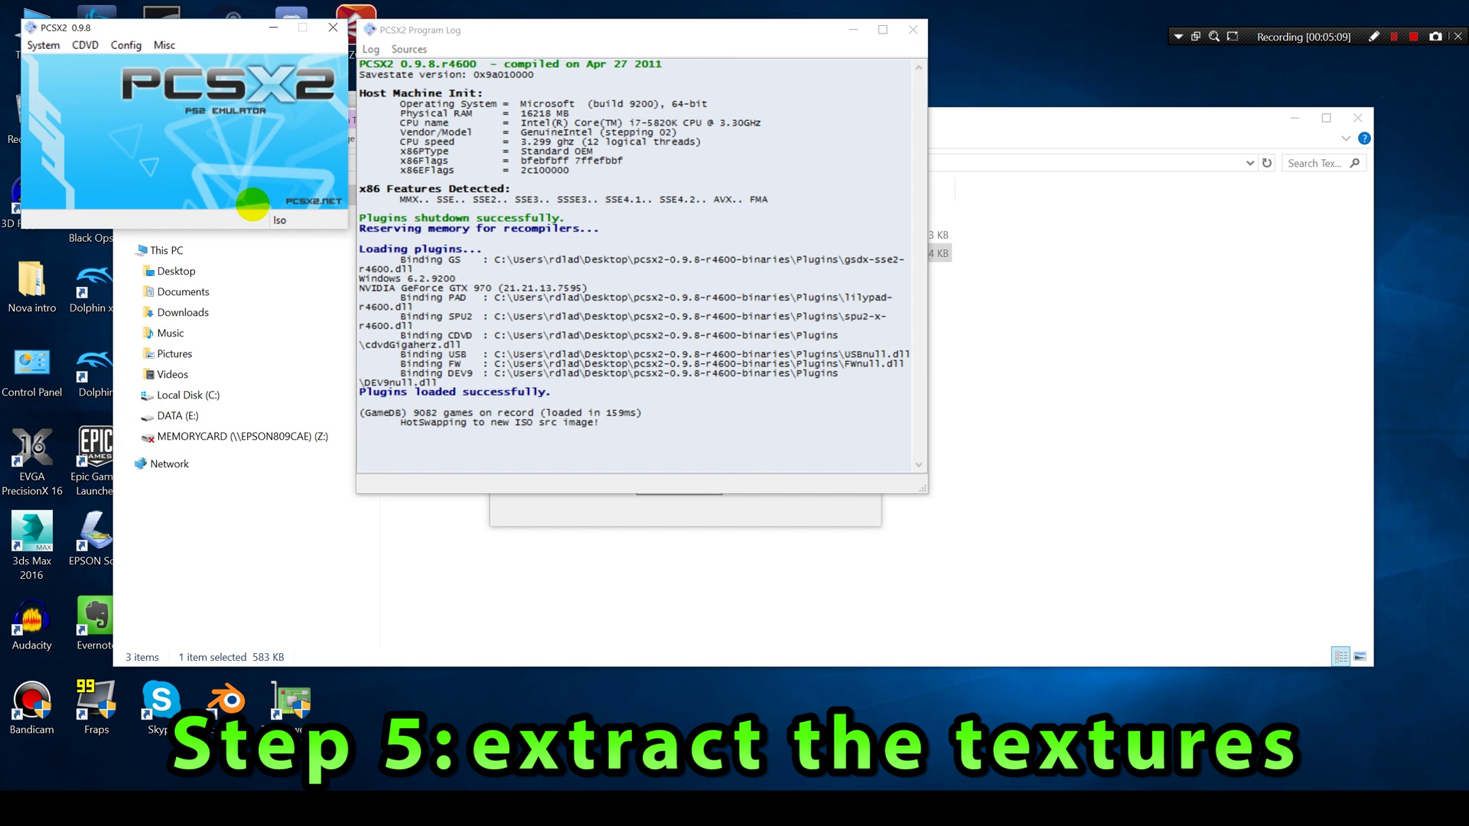
Confirm the GSdx video plugin settings with the Direct3D9 (Hardware) renderer, no interlacing and a 1024 x 1024 custom resolution.
left_click(127, 45)
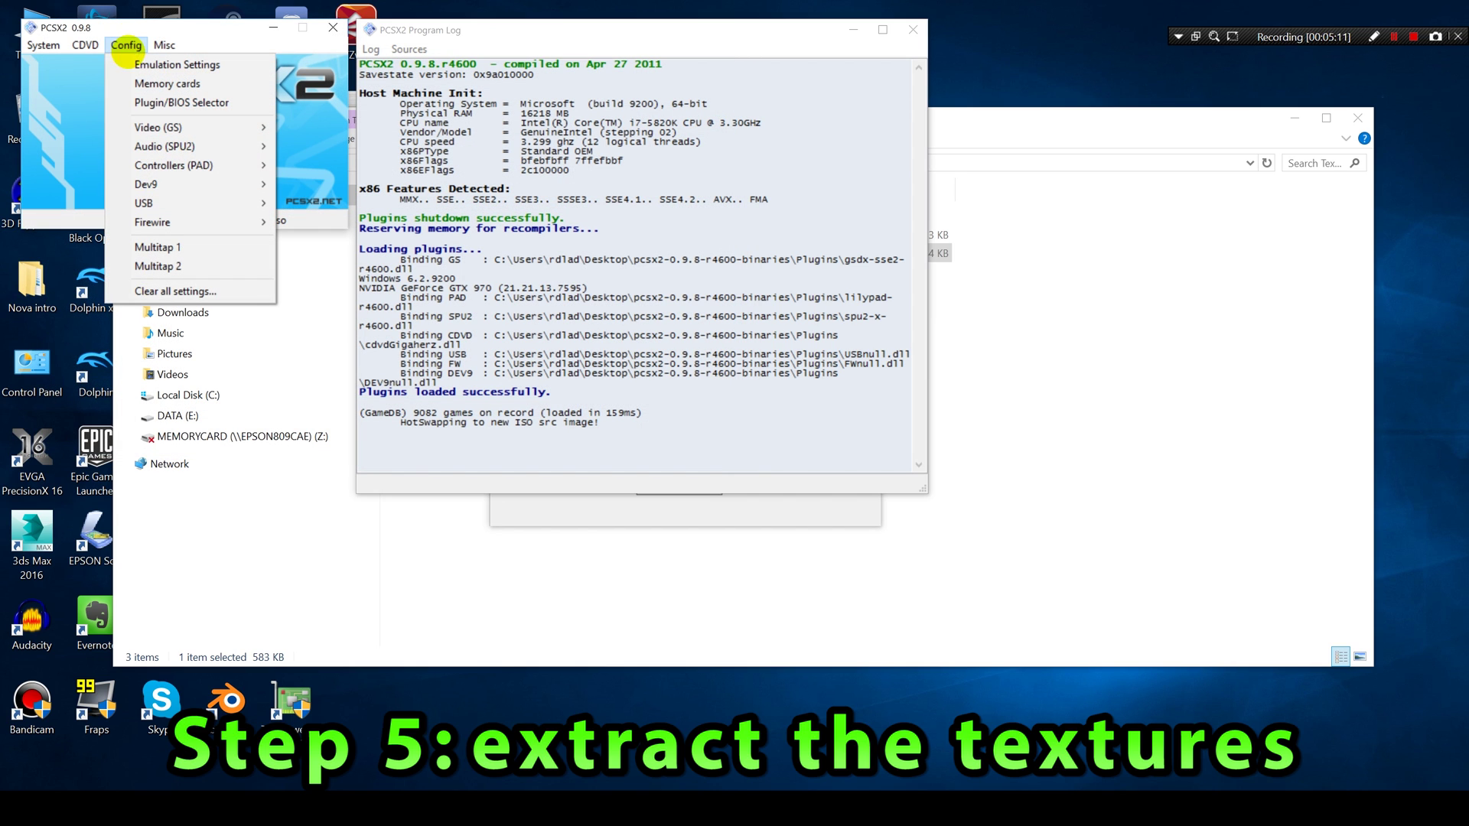
mouse_move(191, 127)
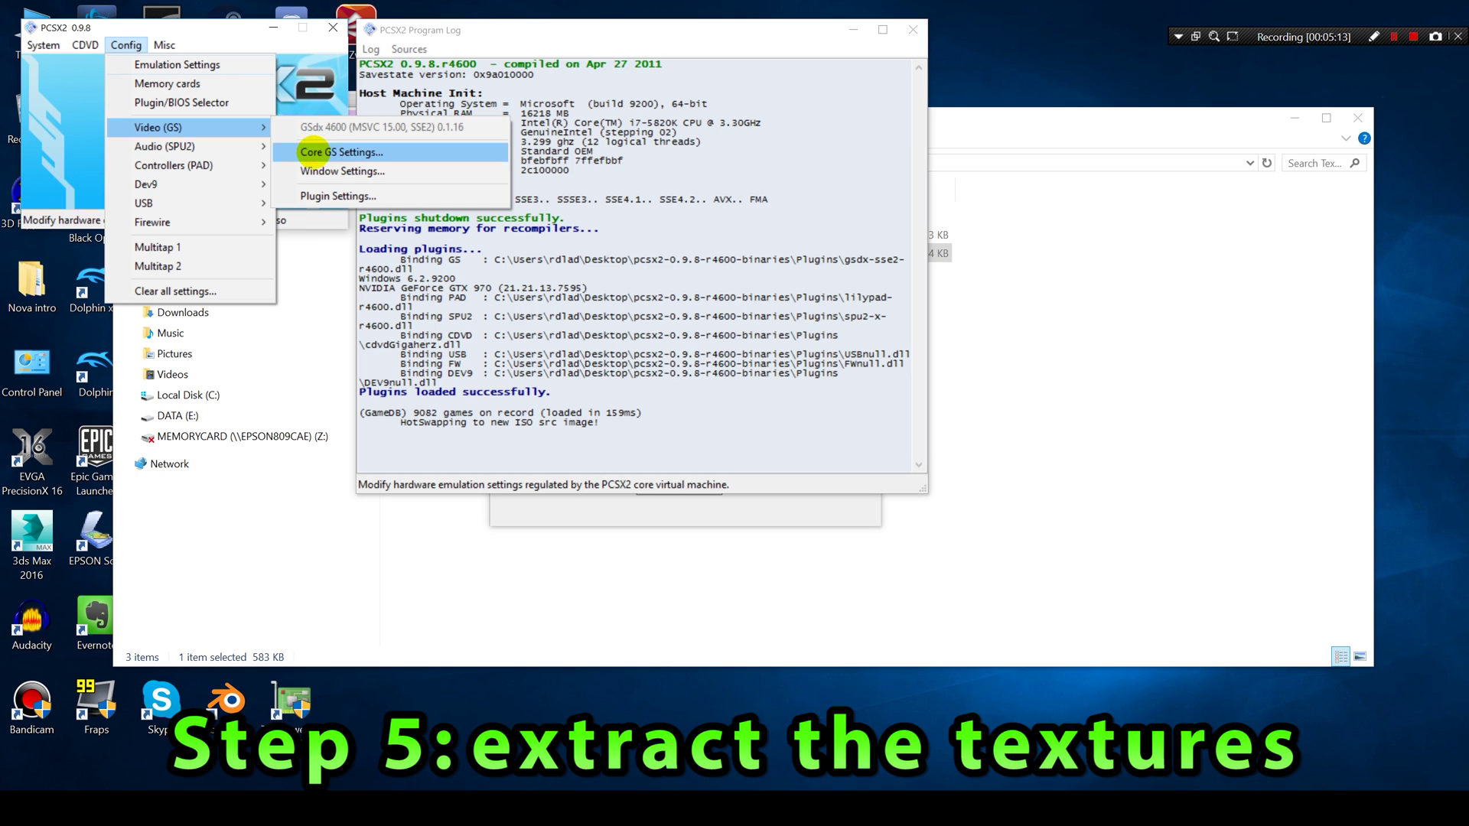
left_click(322, 196)
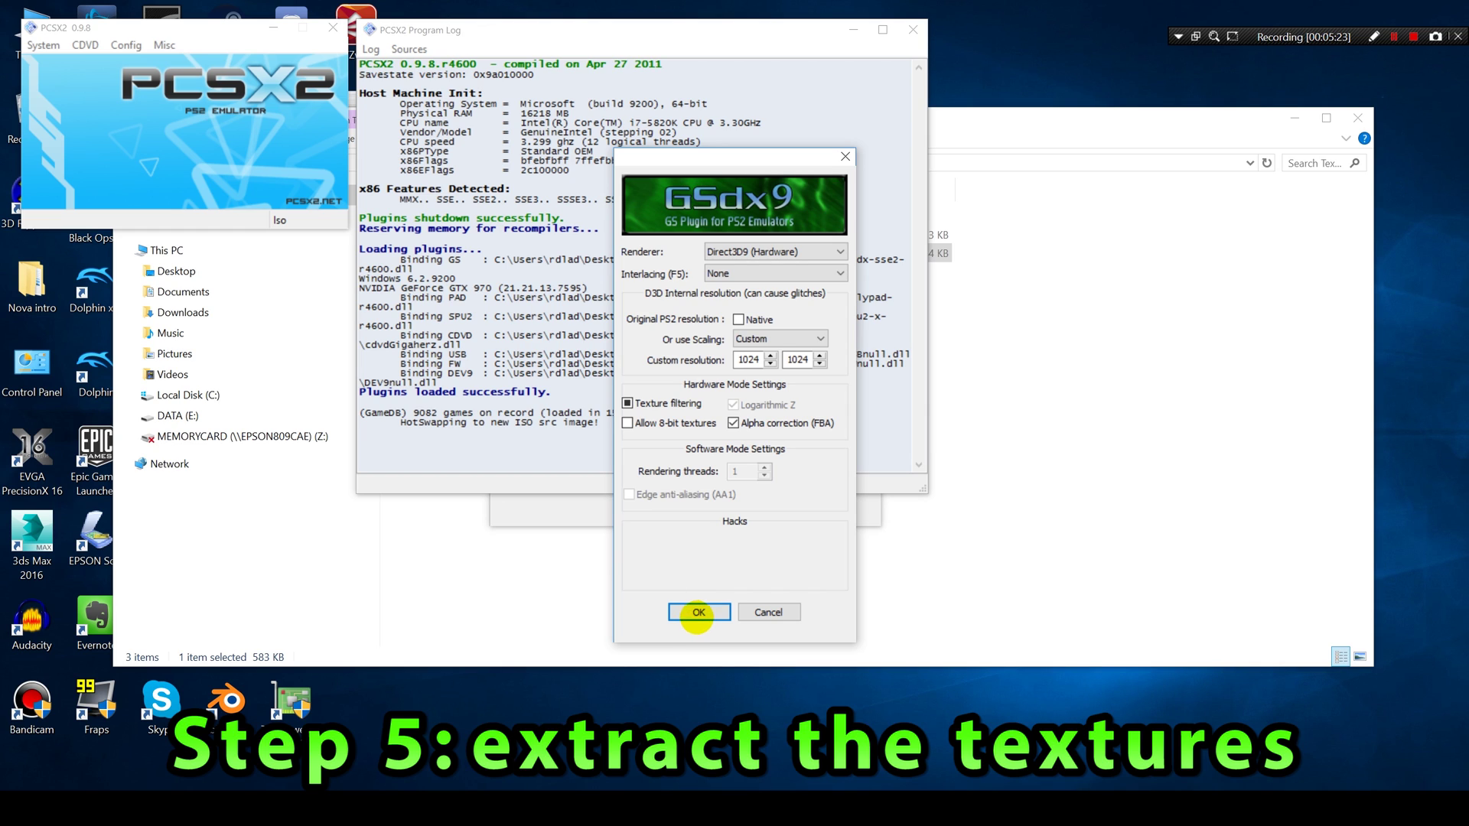
left_click(697, 612)
Fast-boot the Resident Evil 4 disc image and move the game window clear of the PCSX2 main window.
left_click(35, 46)
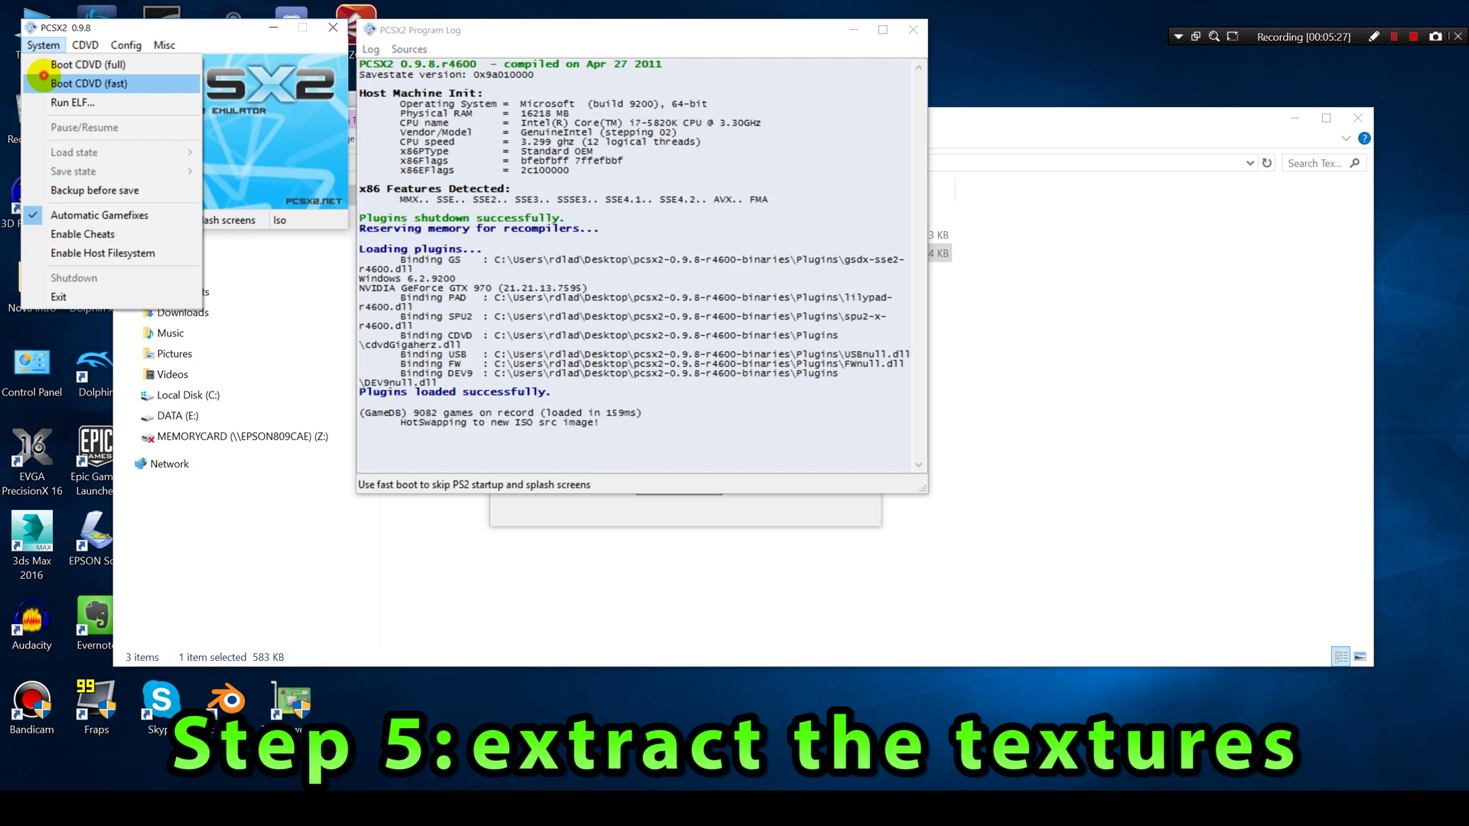
left_click(43, 83)
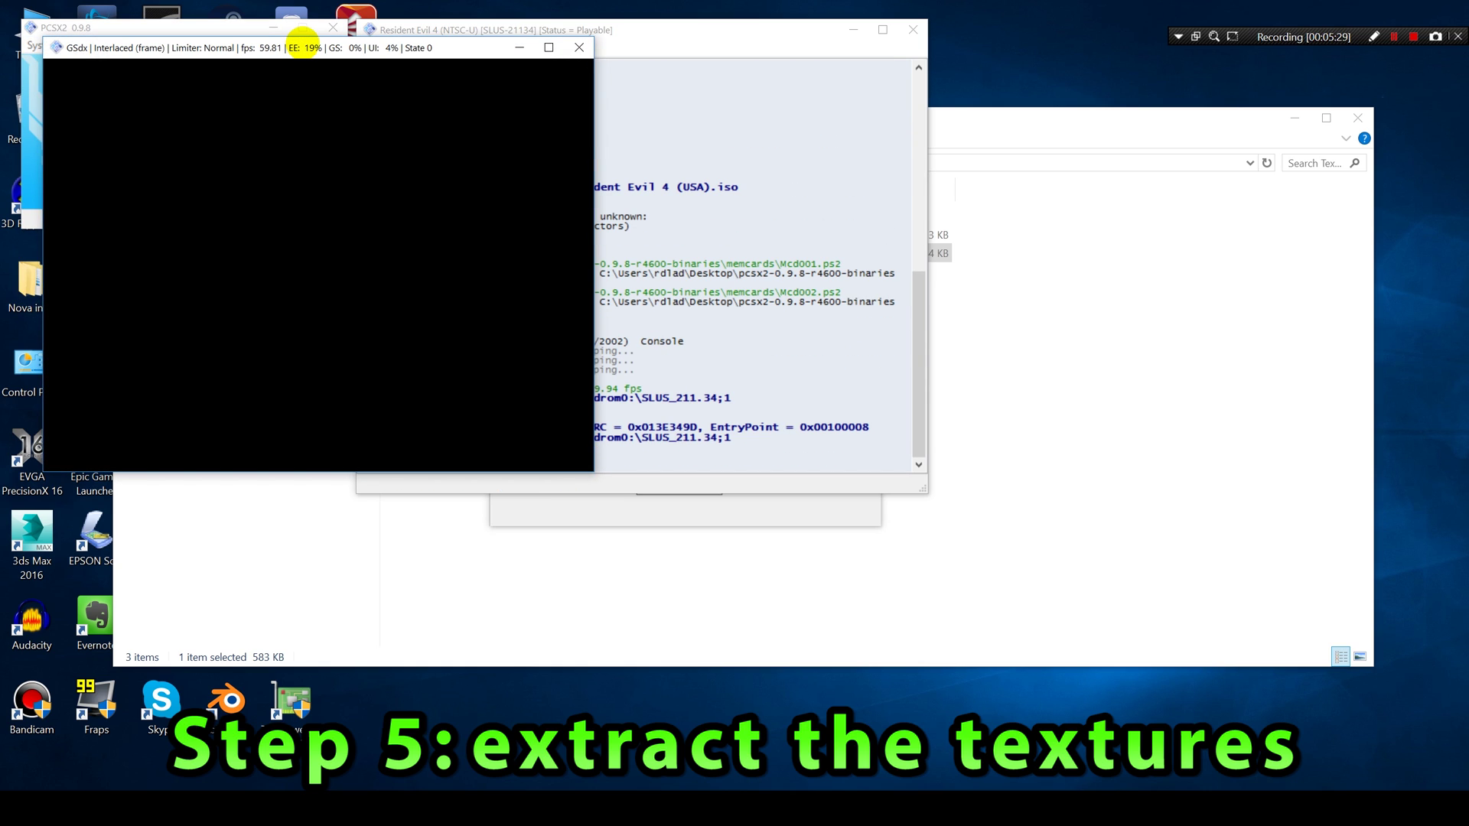
left_click_drag(303, 46, 599, 154)
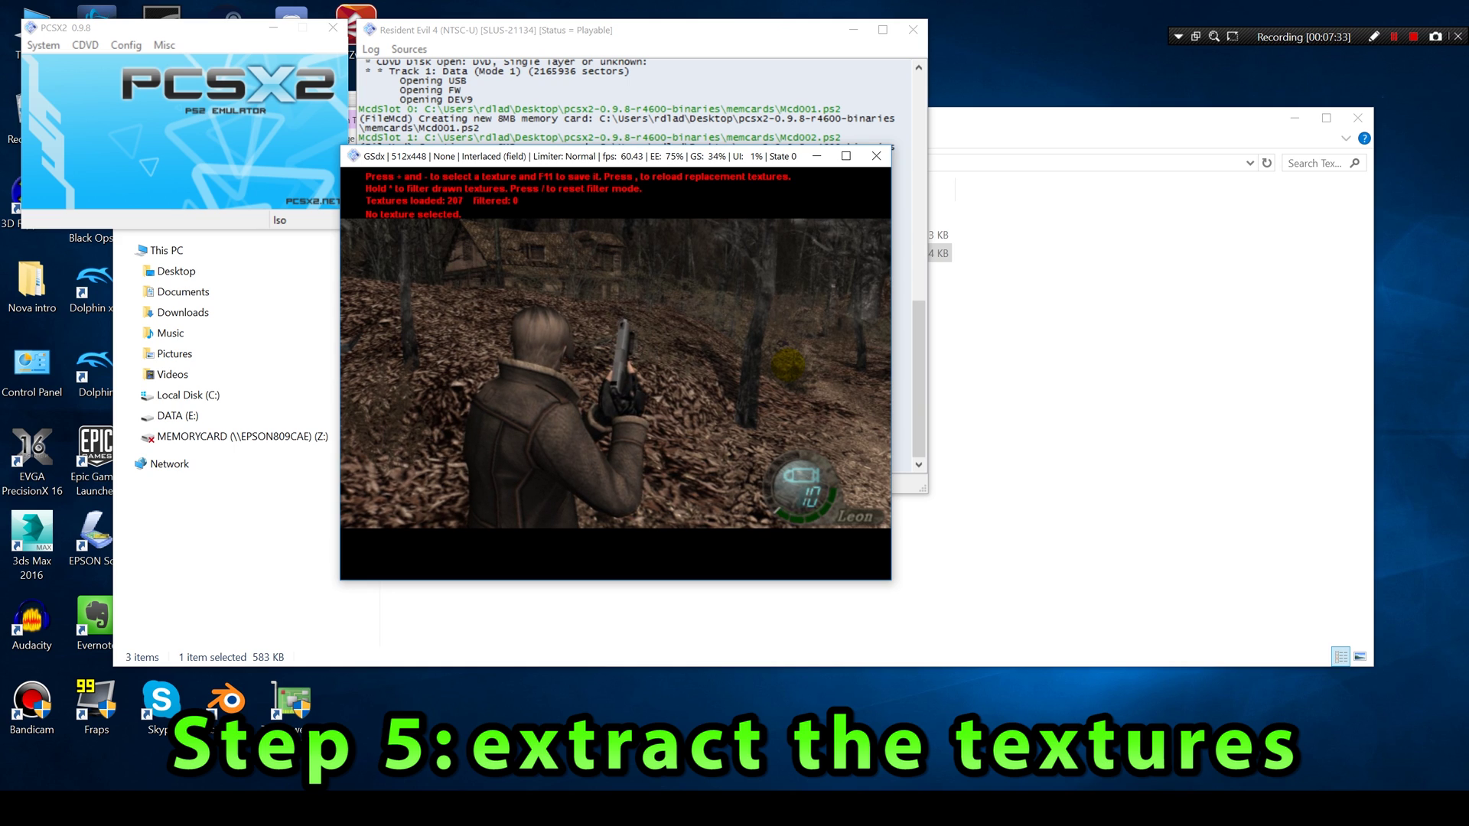
Open the in-game inventory, browse the loaded textures to the 128x64 one that highlights Leon's hair, and save it.
key("Return")
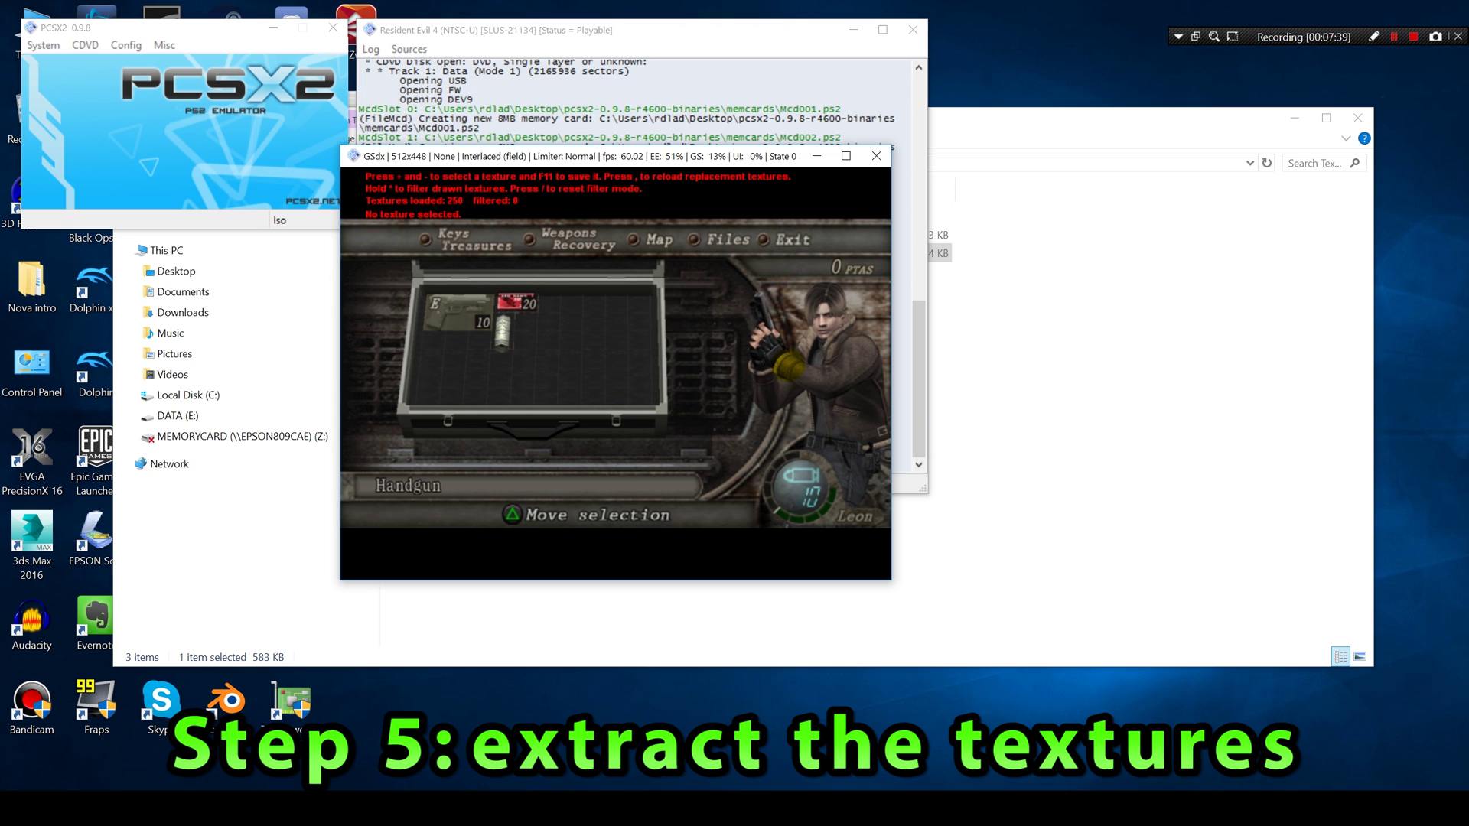
key("plus")
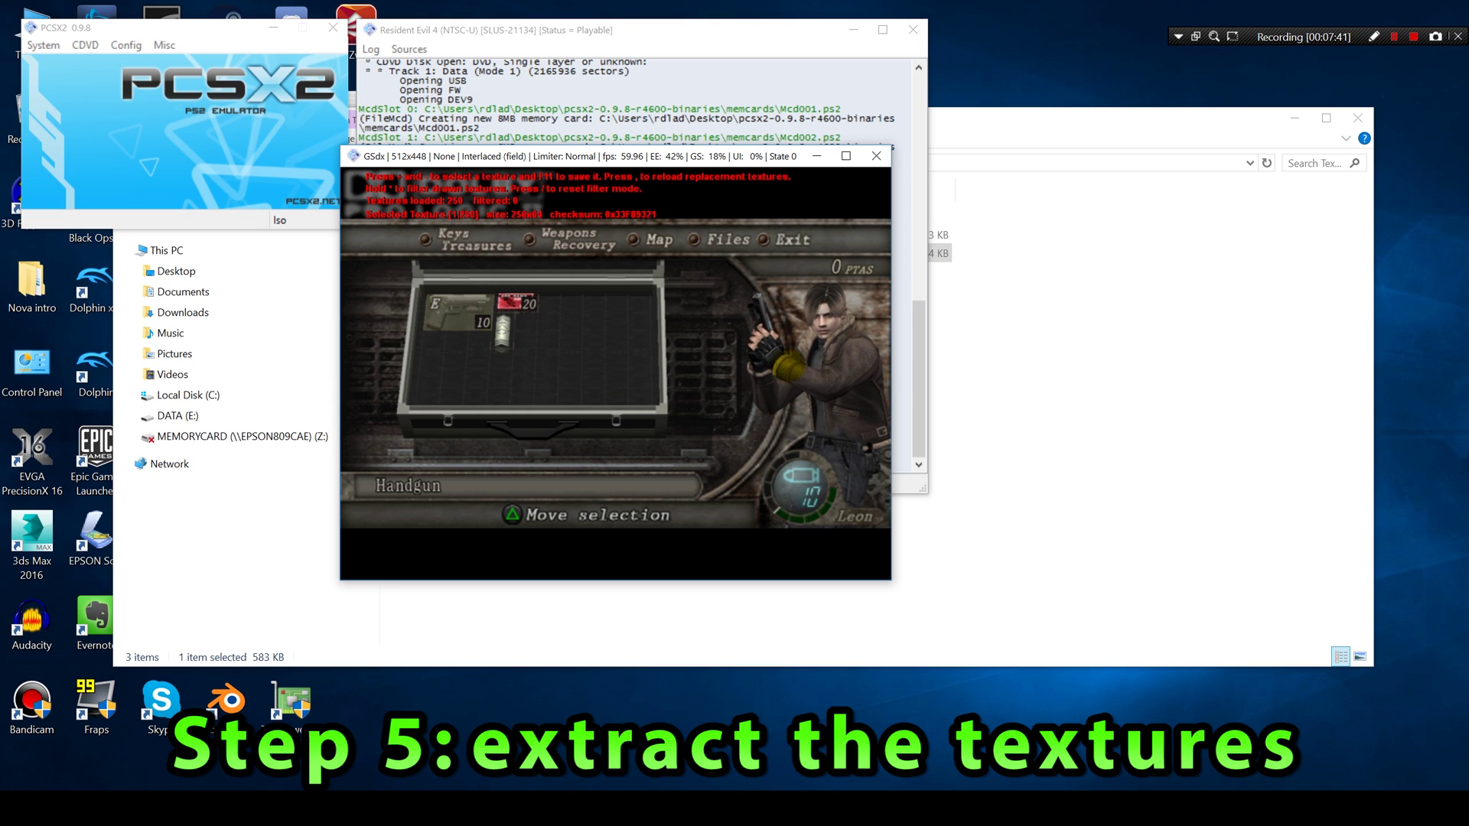
key("plus")
key("plus")
key("plus")
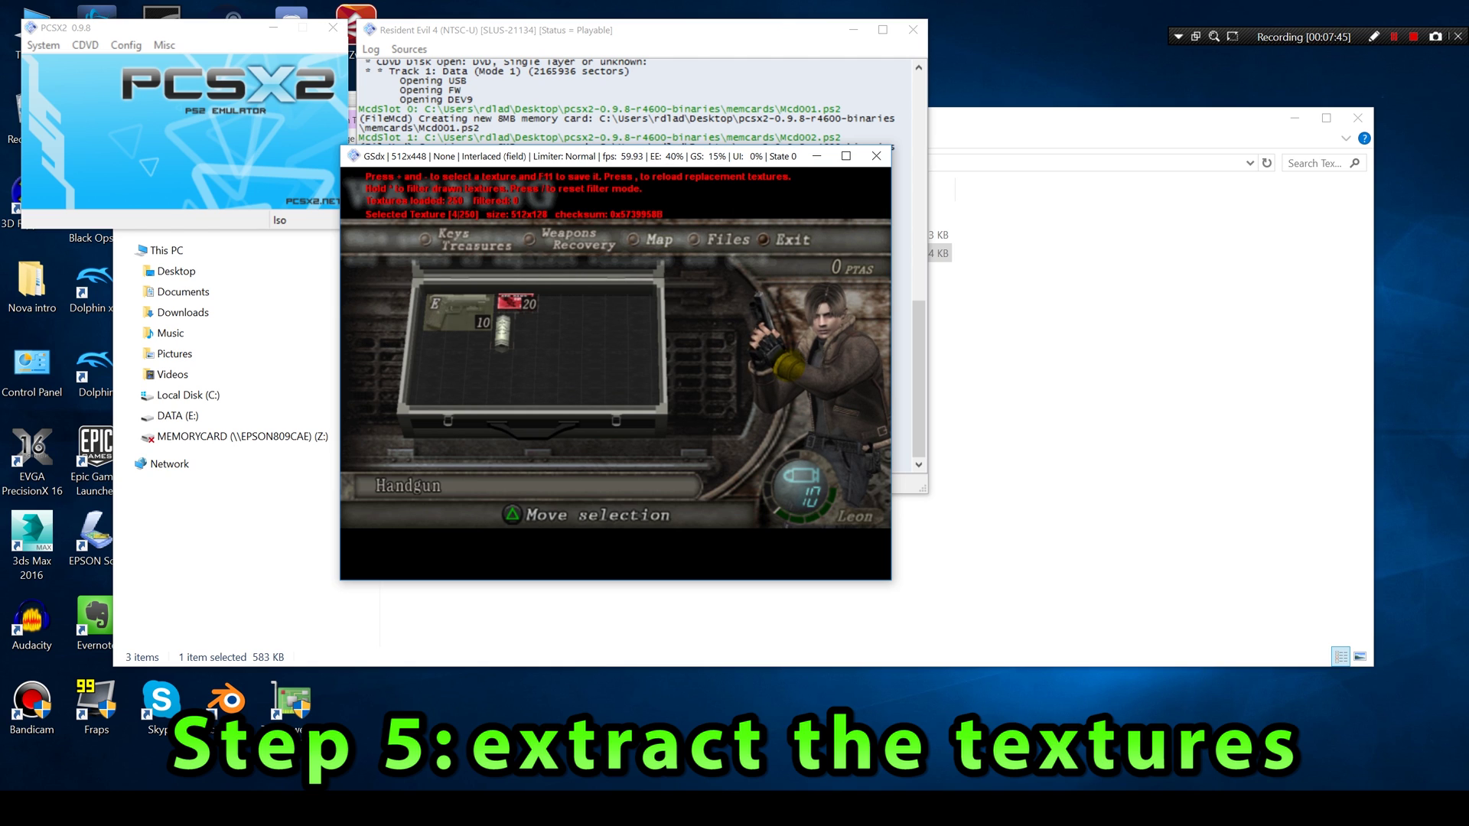
key("plus")
key("plus")
key("plus")
key("plus")
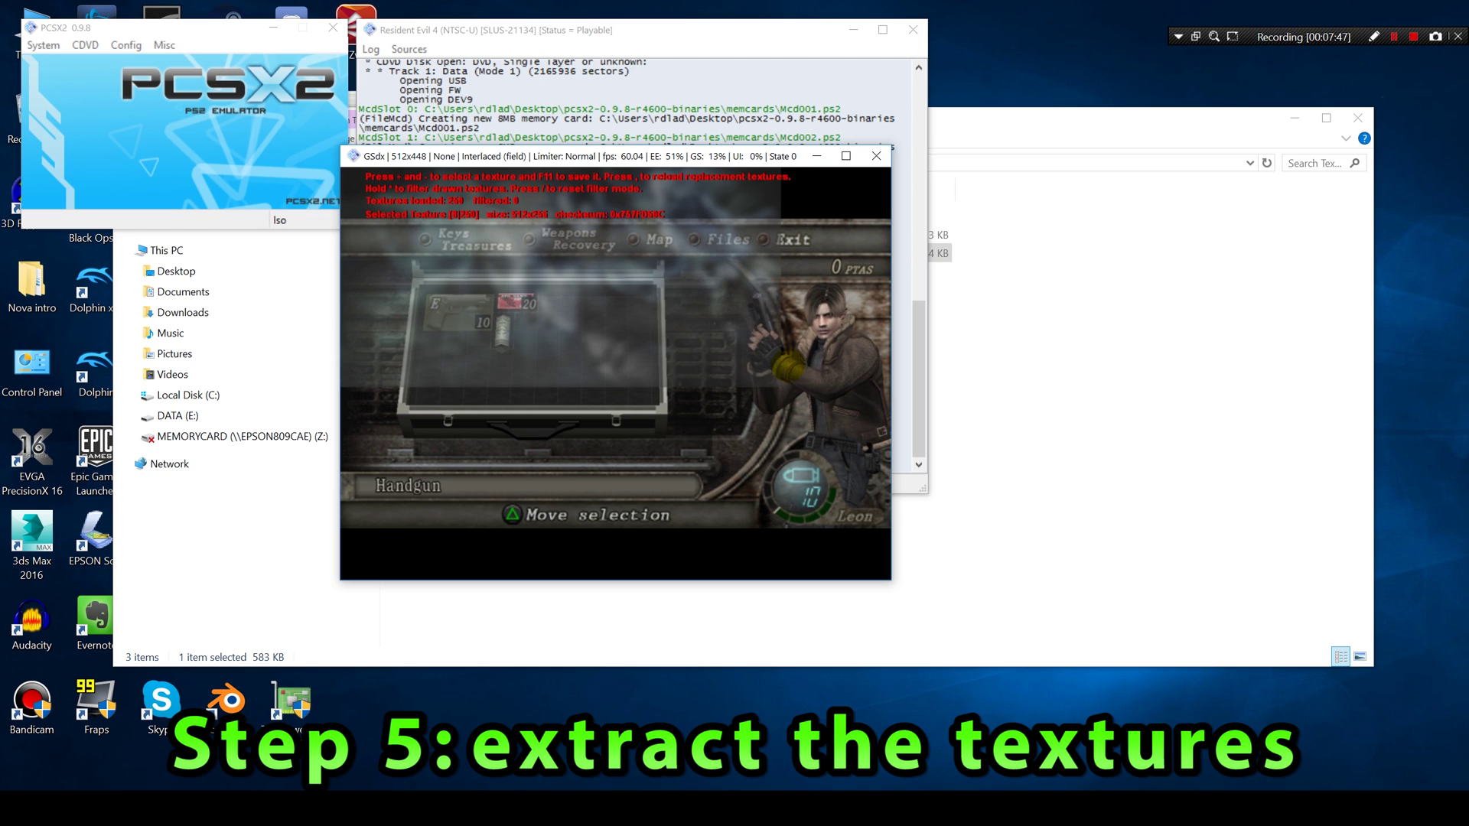
key("plus")
key("plus")
key("plus")
key("plus")
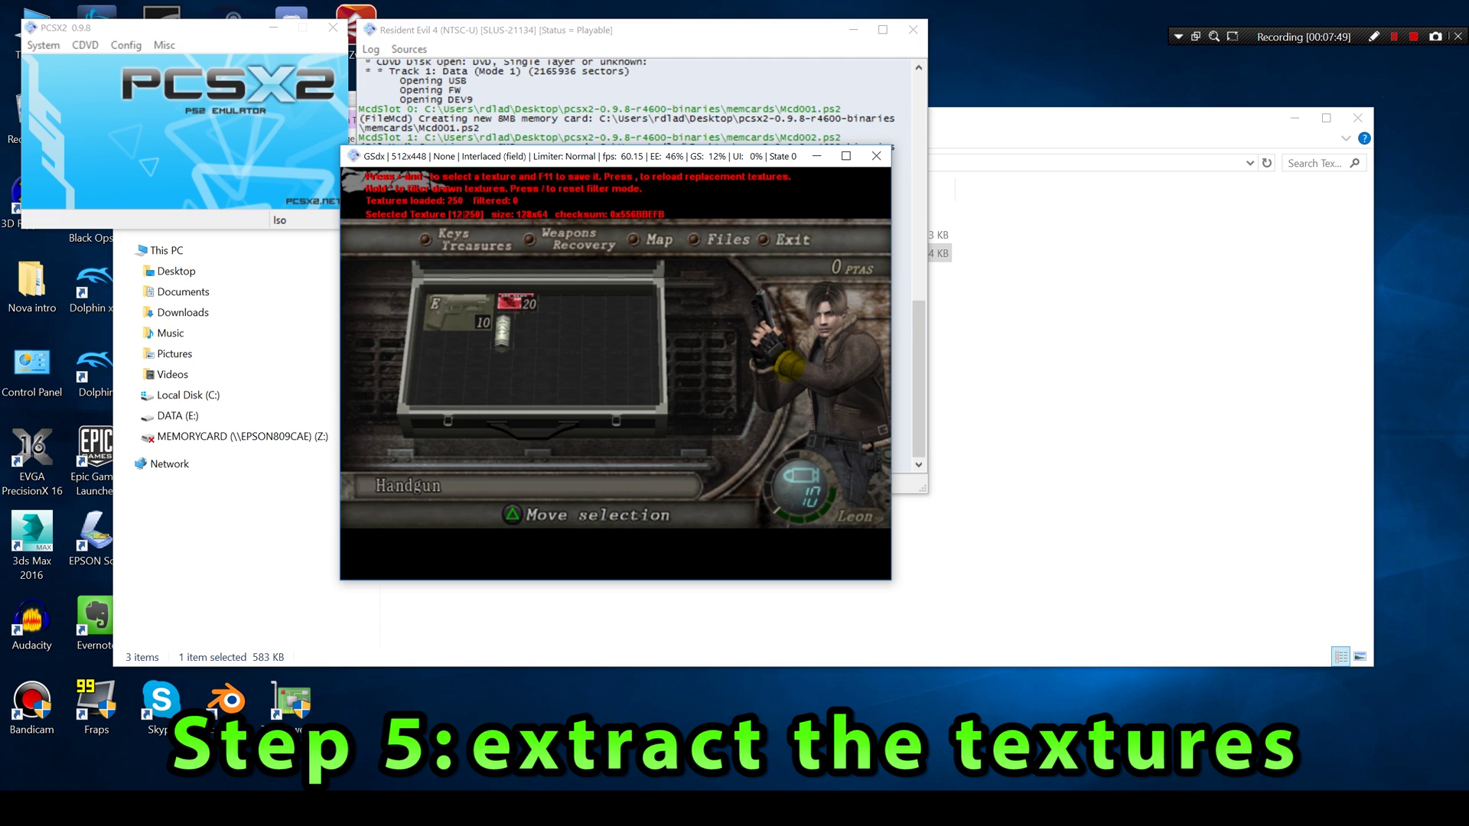
key("plus")
key("plus")
key("plus")
key("plus")
key("plus")
key("plus")
key("plus")
key("plus")
key("plus")
key("plus")
key("plus")
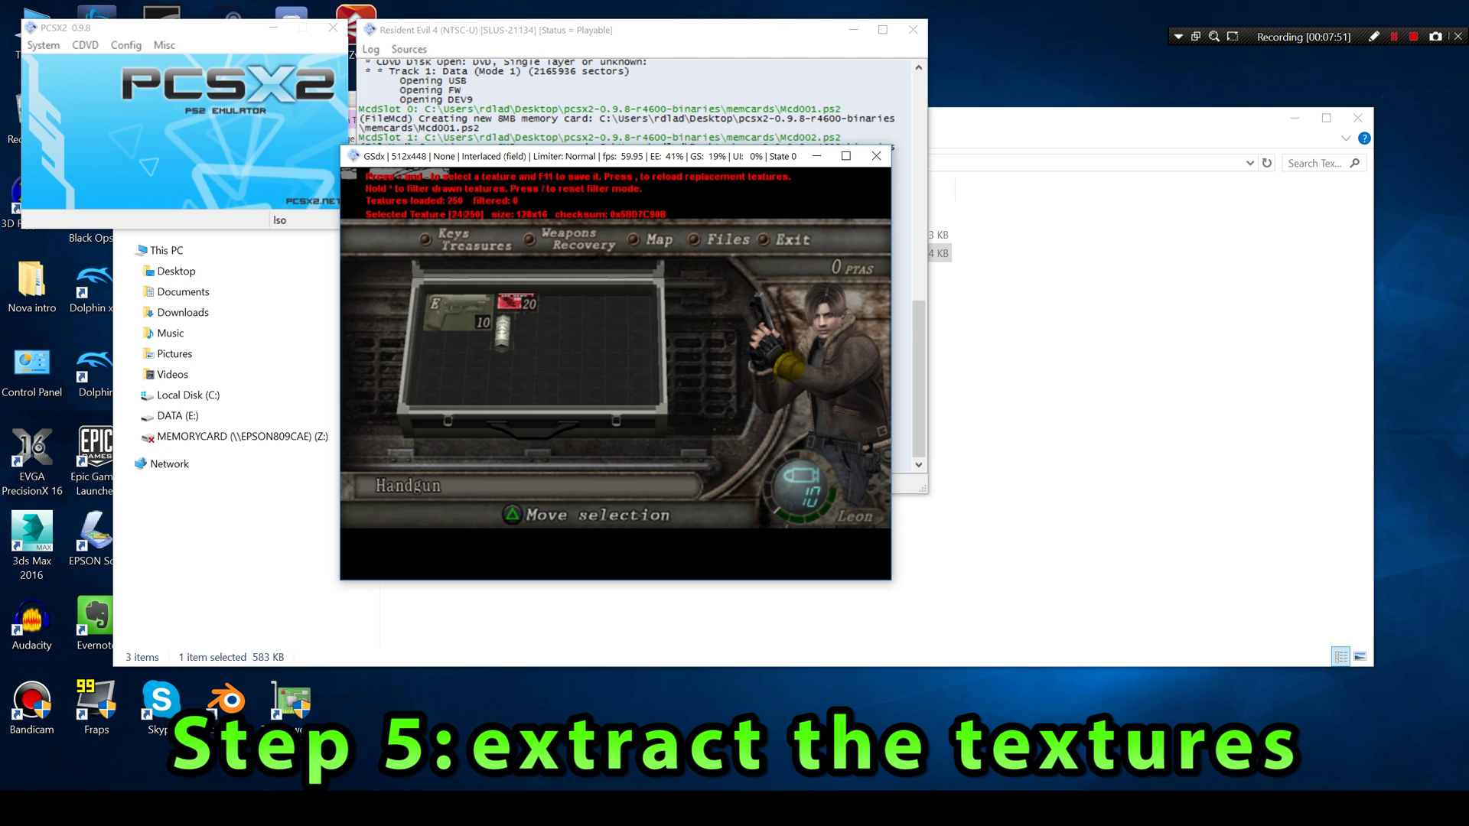
key("plus")
key("plus")
key("plus")
key("plus")
key("plus")
key("plus")
key("plus")
key("plus")
key("plus")
key("plus")
key("plus")
key("plus")
key("plus")
key("plus")
key("plus")
key("plus")
key("plus")
key("plus")
key("plus")
key("plus")
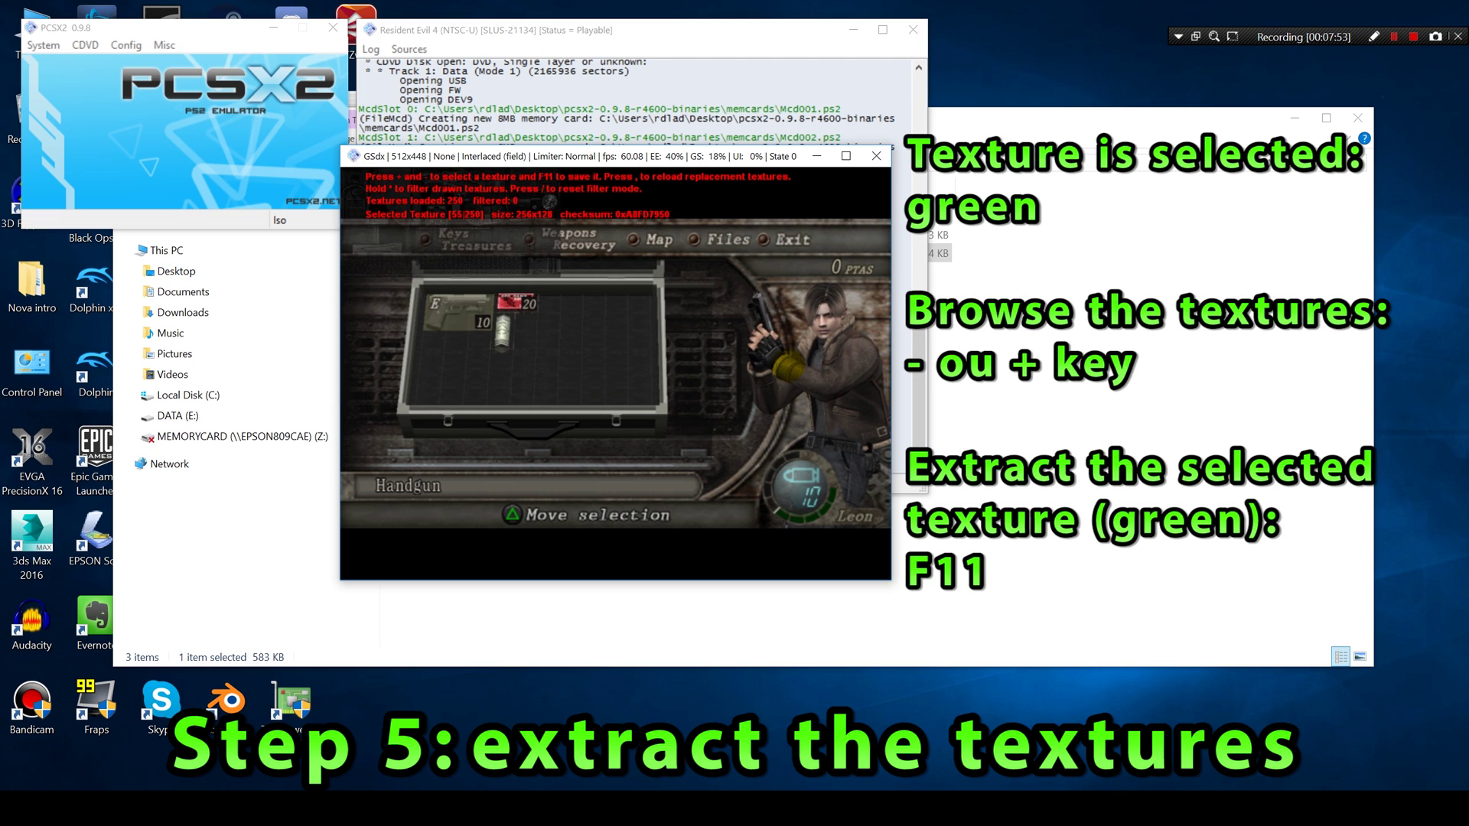
key("plus")
key("plus")
key("plus")
key("plus")
key("plus")
key("plus")
key("plus")
key("plus")
key("plus")
key("plus")
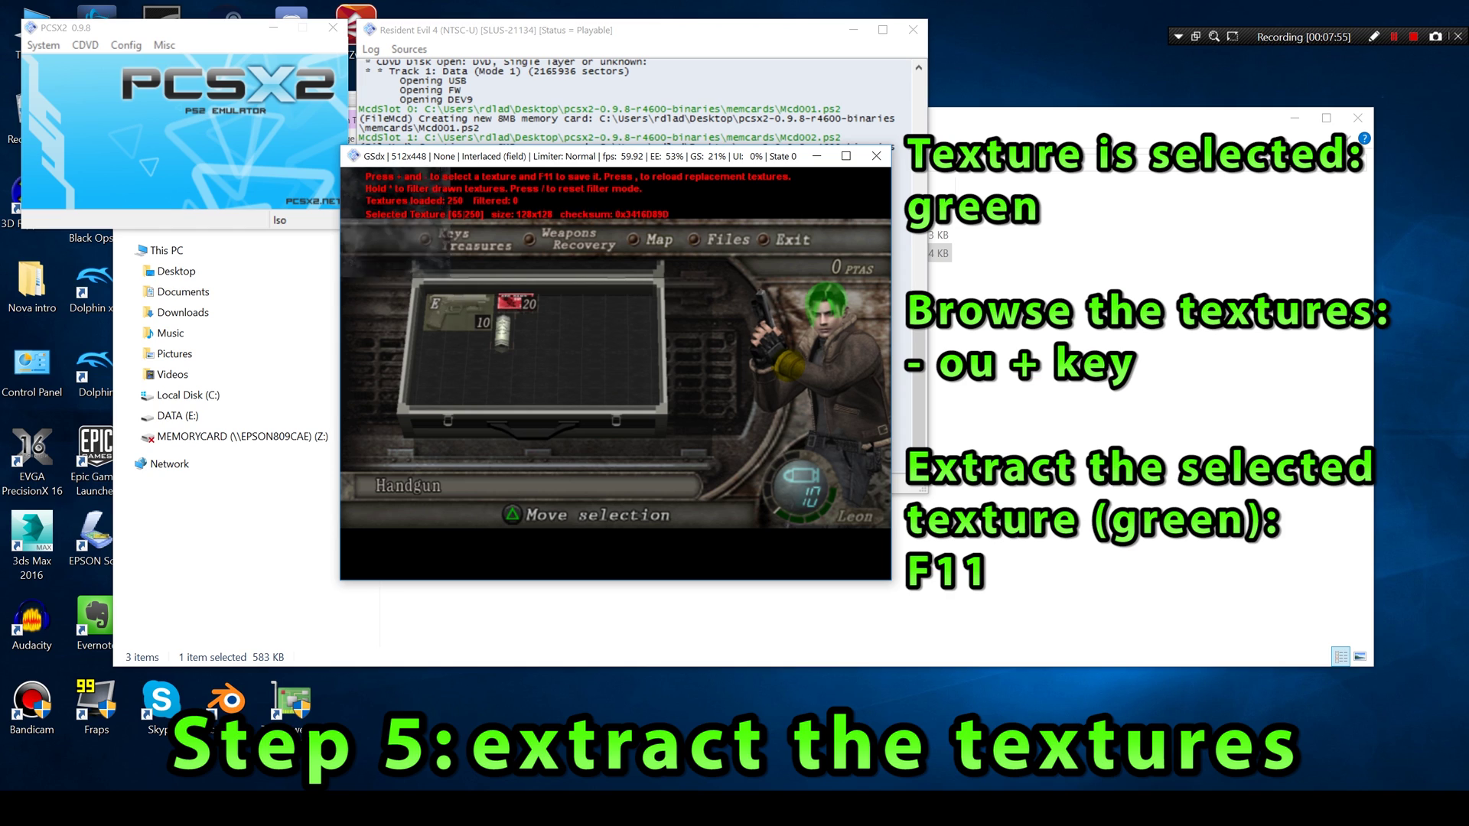
key("minus")
key("minus")
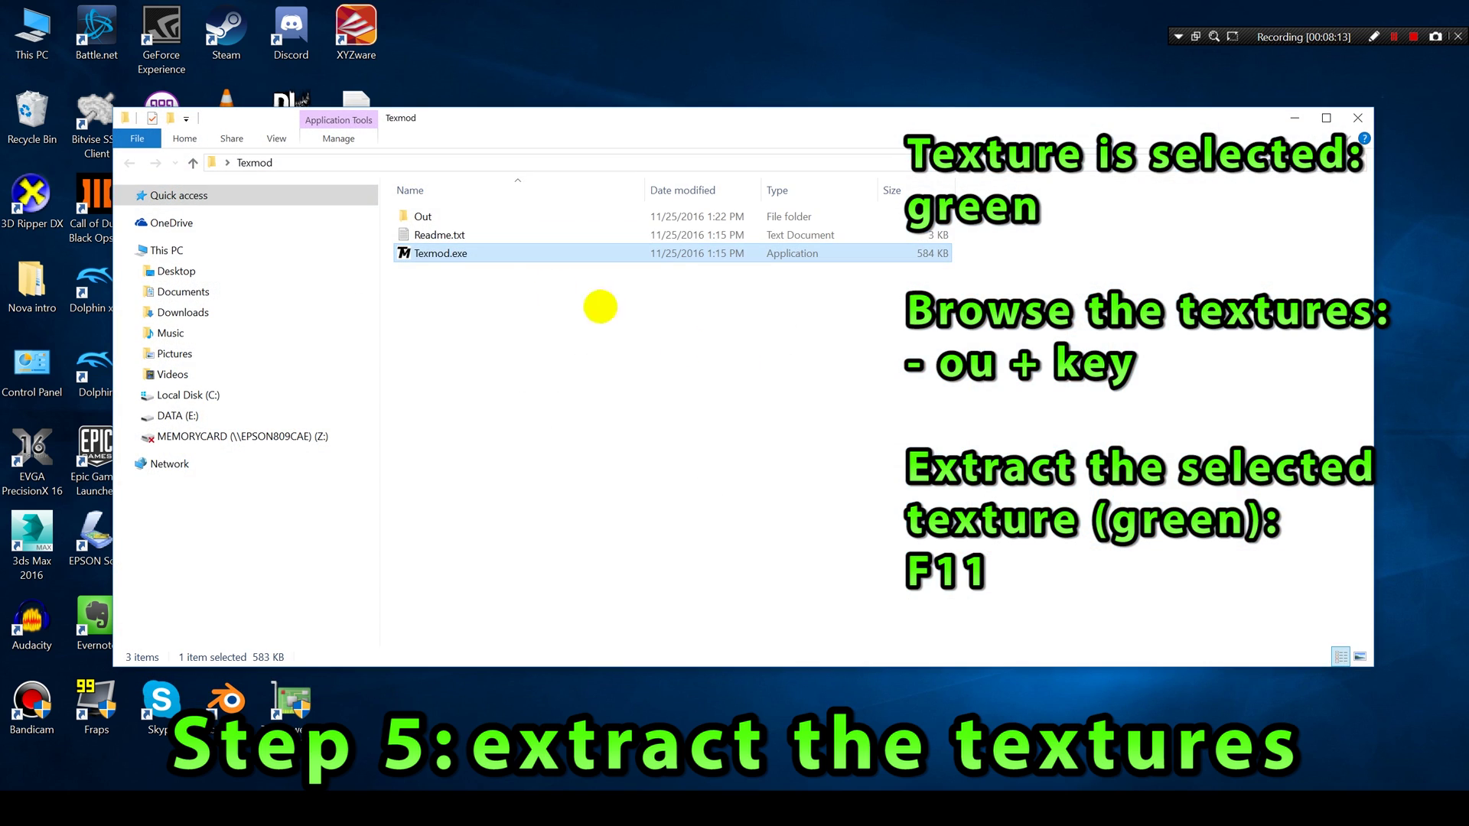
Check Texmod's Out folder for the saved hair texture and return to the game window.
double_click(415, 218)
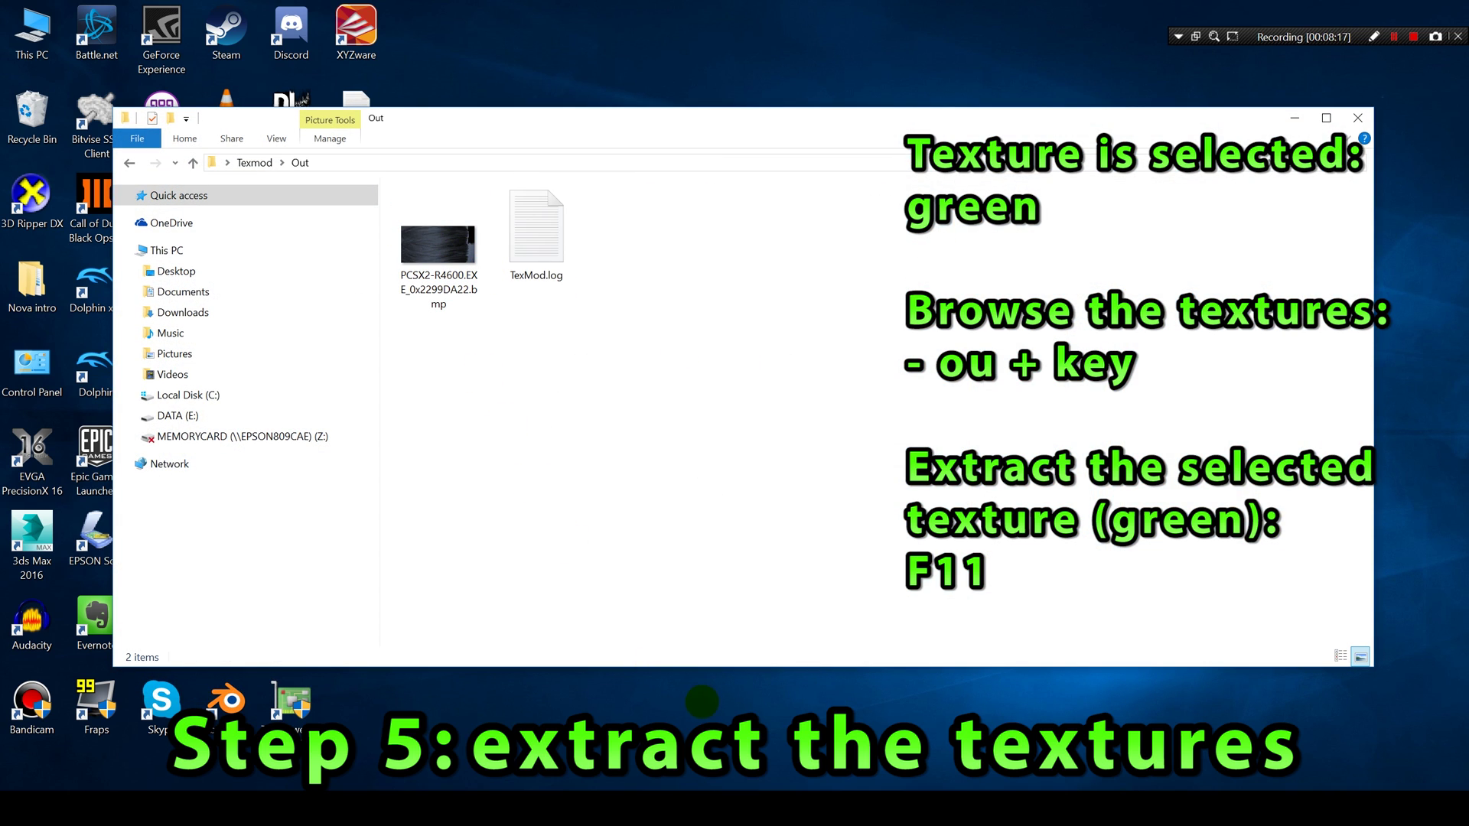
left_click(791, 809)
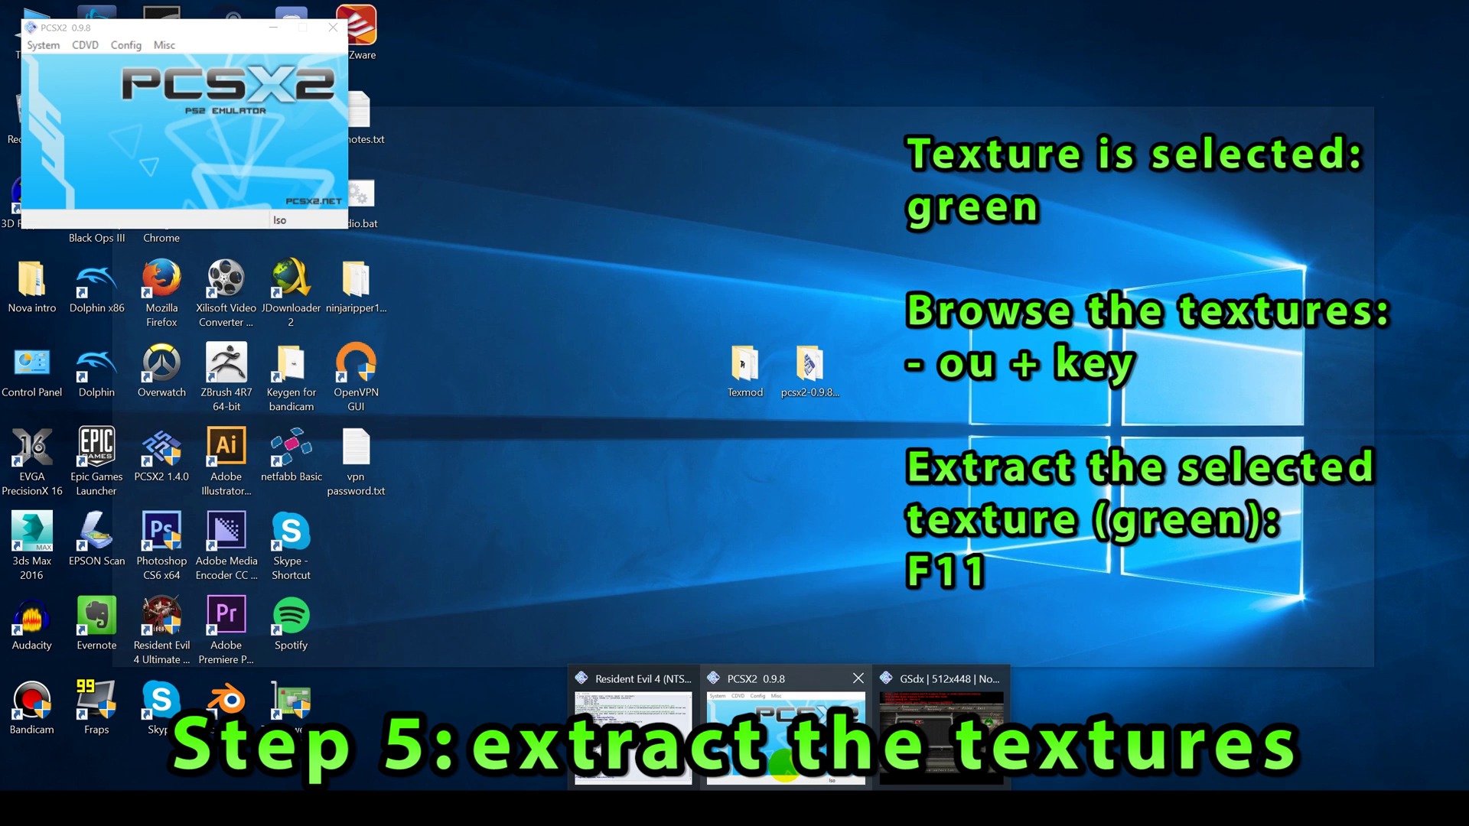
left_click(786, 734)
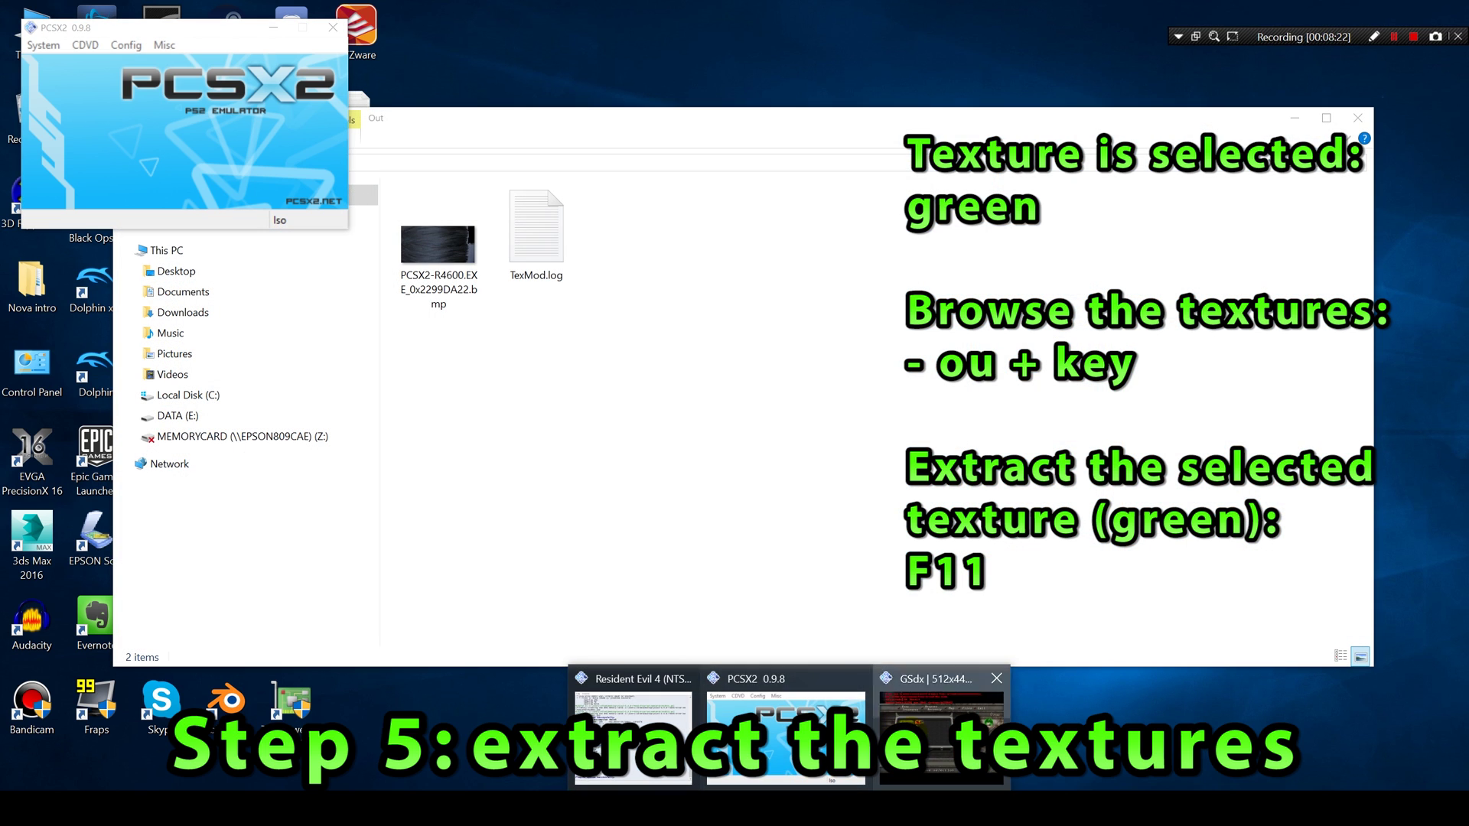
left_click(941, 734)
left_click(634, 734)
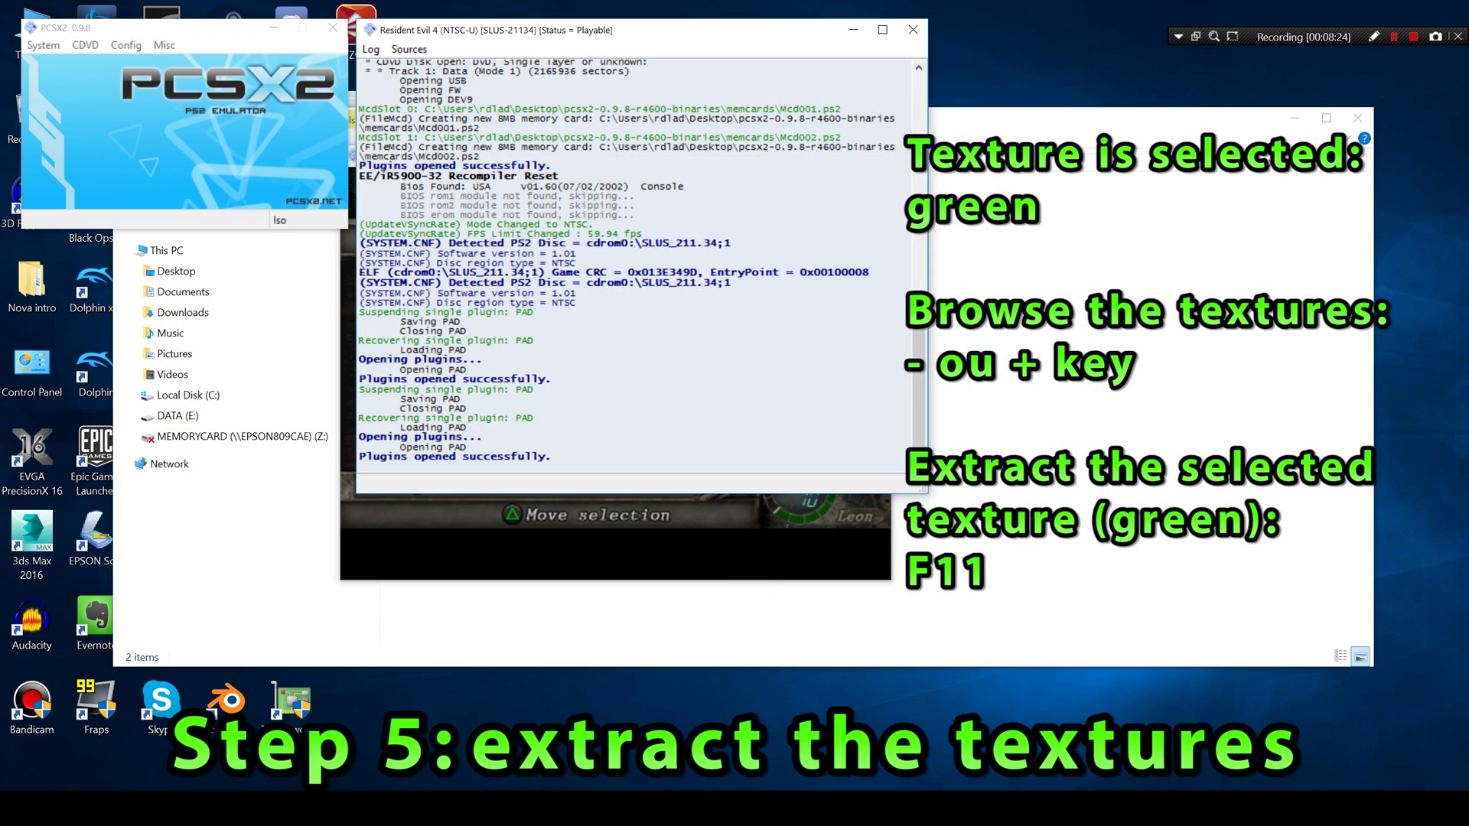
left_click(744, 535)
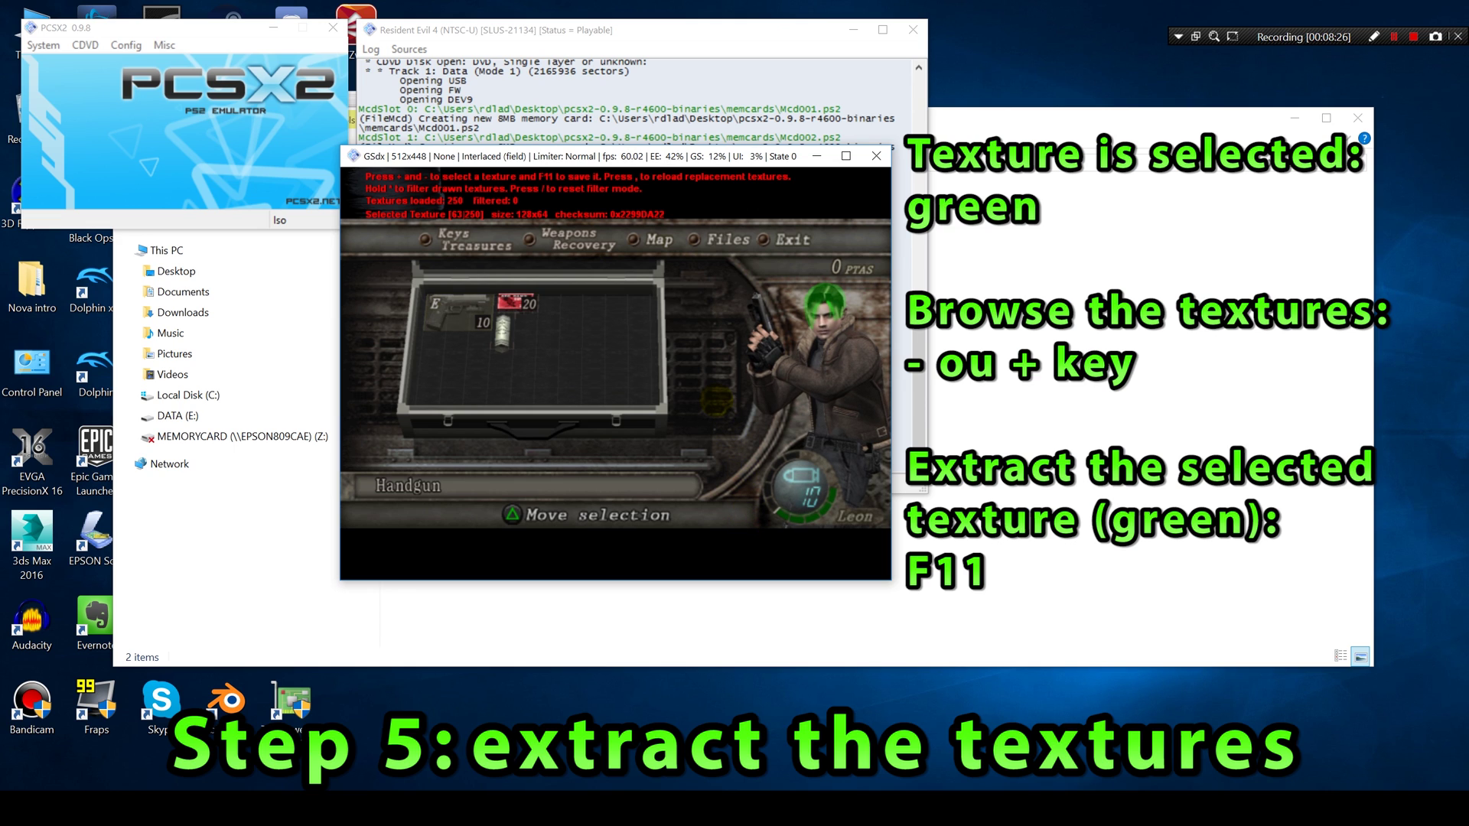
Browse the loaded textures to the 128x64 one that highlights Leon's glove and save it.
key("KP_Add")
key("KP_Add")
key("KP_Add")
key("KP_Add")
key("KP_Add")
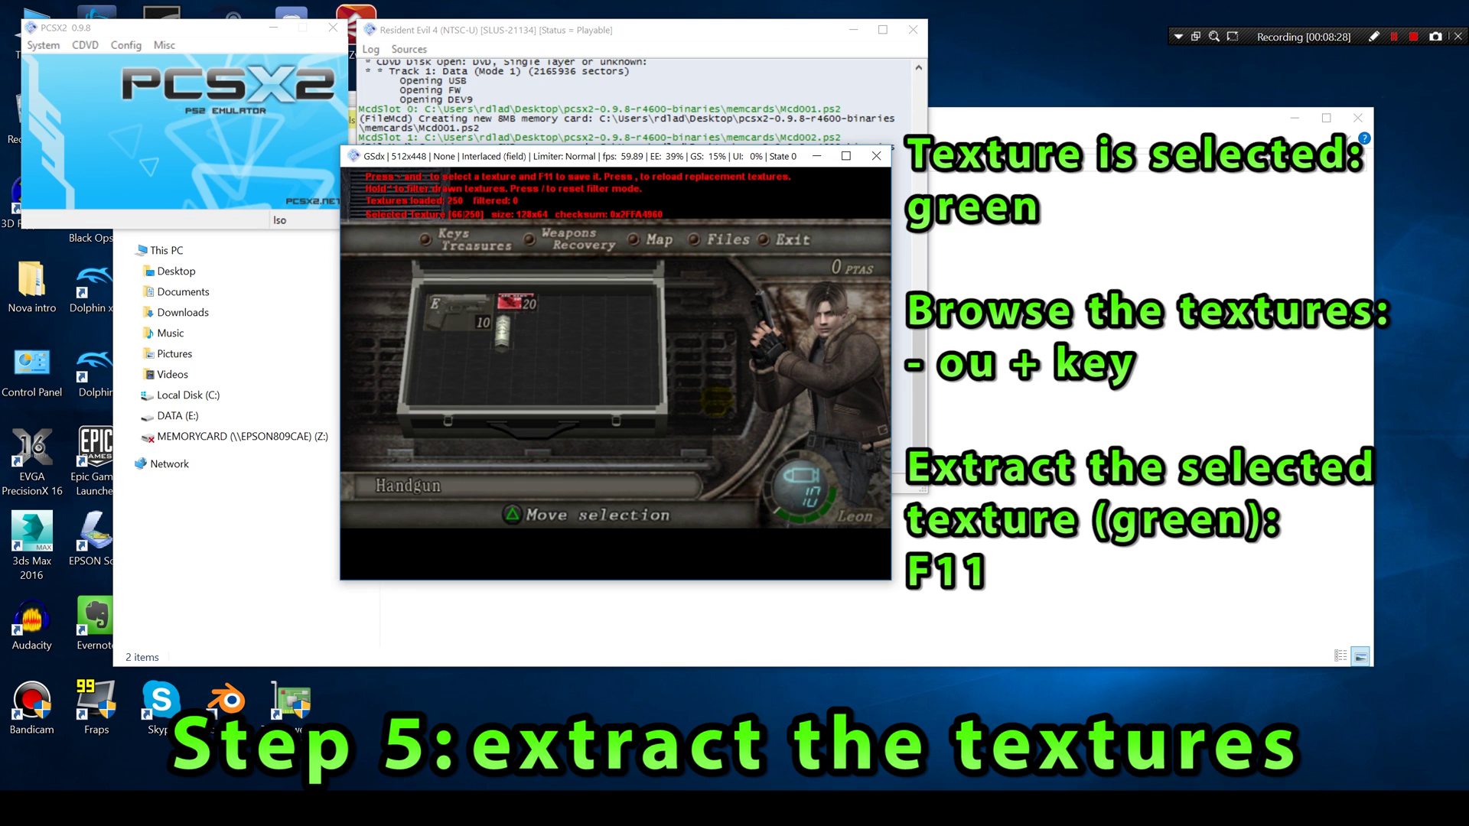
key("KP_Add")
key("KP_Add")
key("KP_Add")
key("KP_Add")
key("KP_Add")
key("KP_Add")
key("KP_Add")
key("KP_Add")
key("KP_Add")
key("KP_Add")
key("KP_Add")
key("KP_Add")
key("KP_Add")
key("KP_Add")
key("KP_Add")
key("KP_Add")
key("KP_Add")
key("KP_Add")
key("KP_Add")
key("KP_Add")
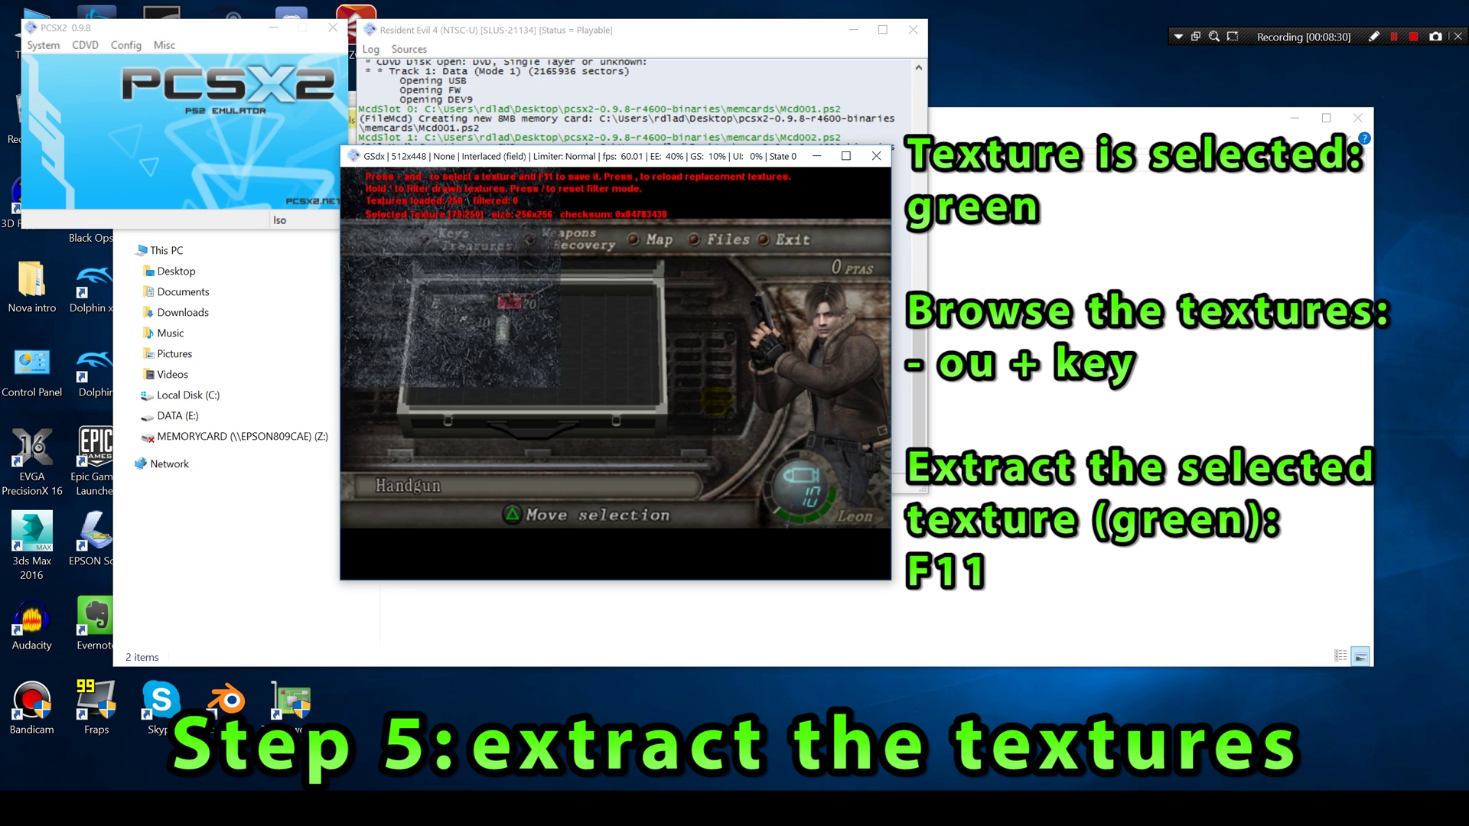
key("KP_Add")
key("KP_Add")
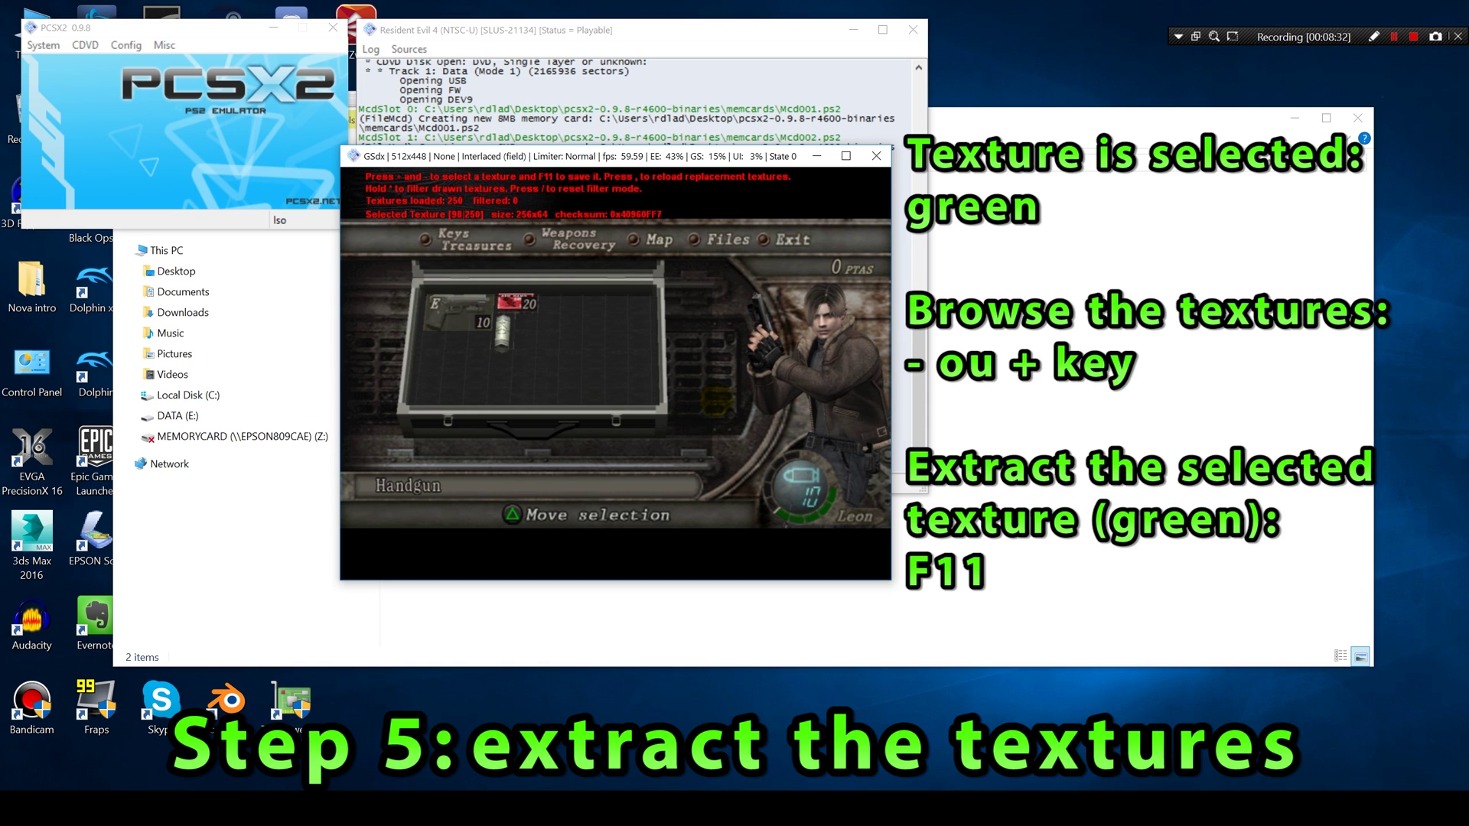
key("KP_Subtract")
key("KP_Subtract")
key("KP_Subtract")
key("KP_Subtract")
key("KP_Subtract")
key("KP_Subtract")
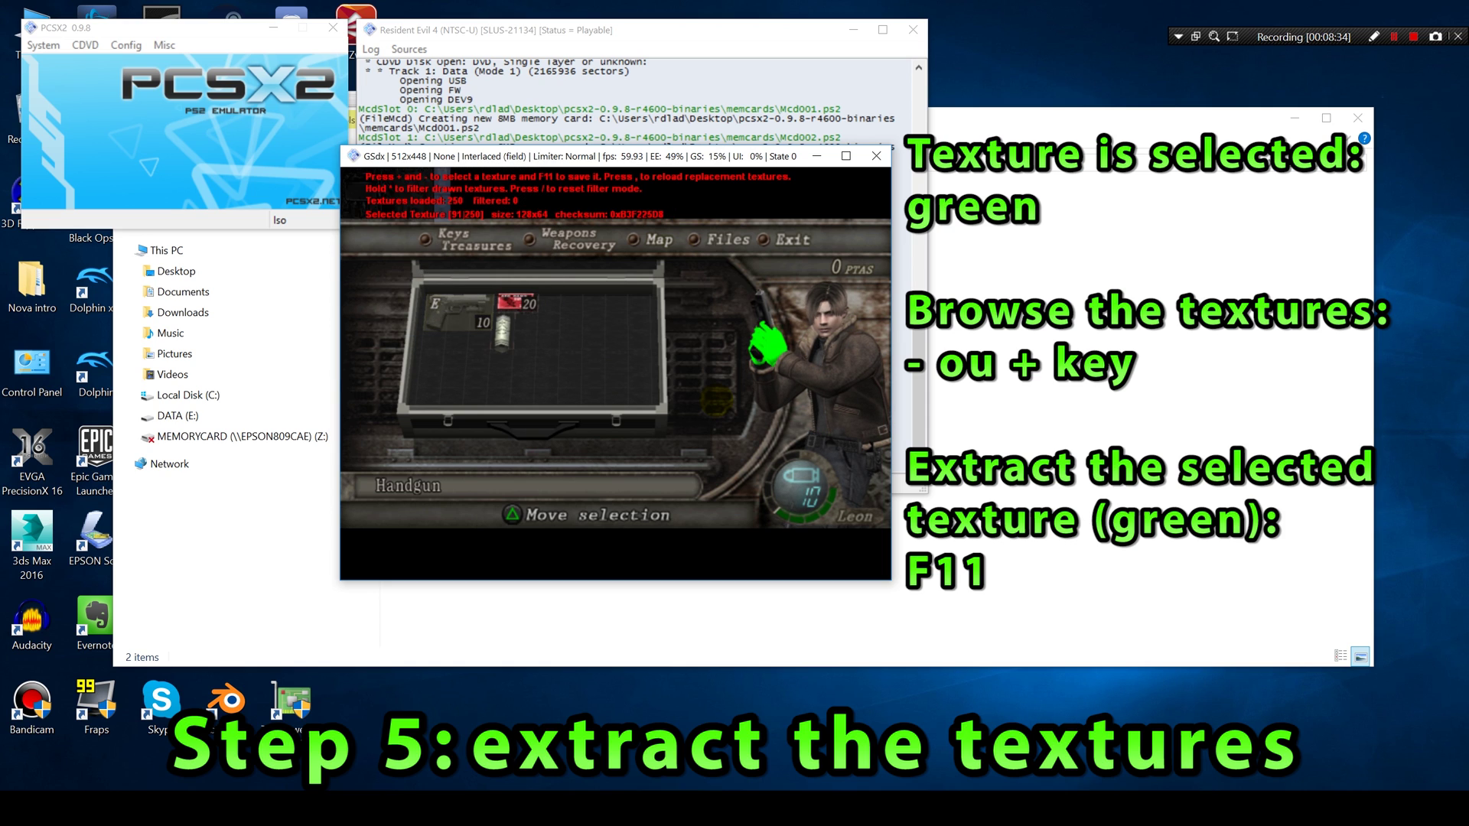
key("KP_Add")
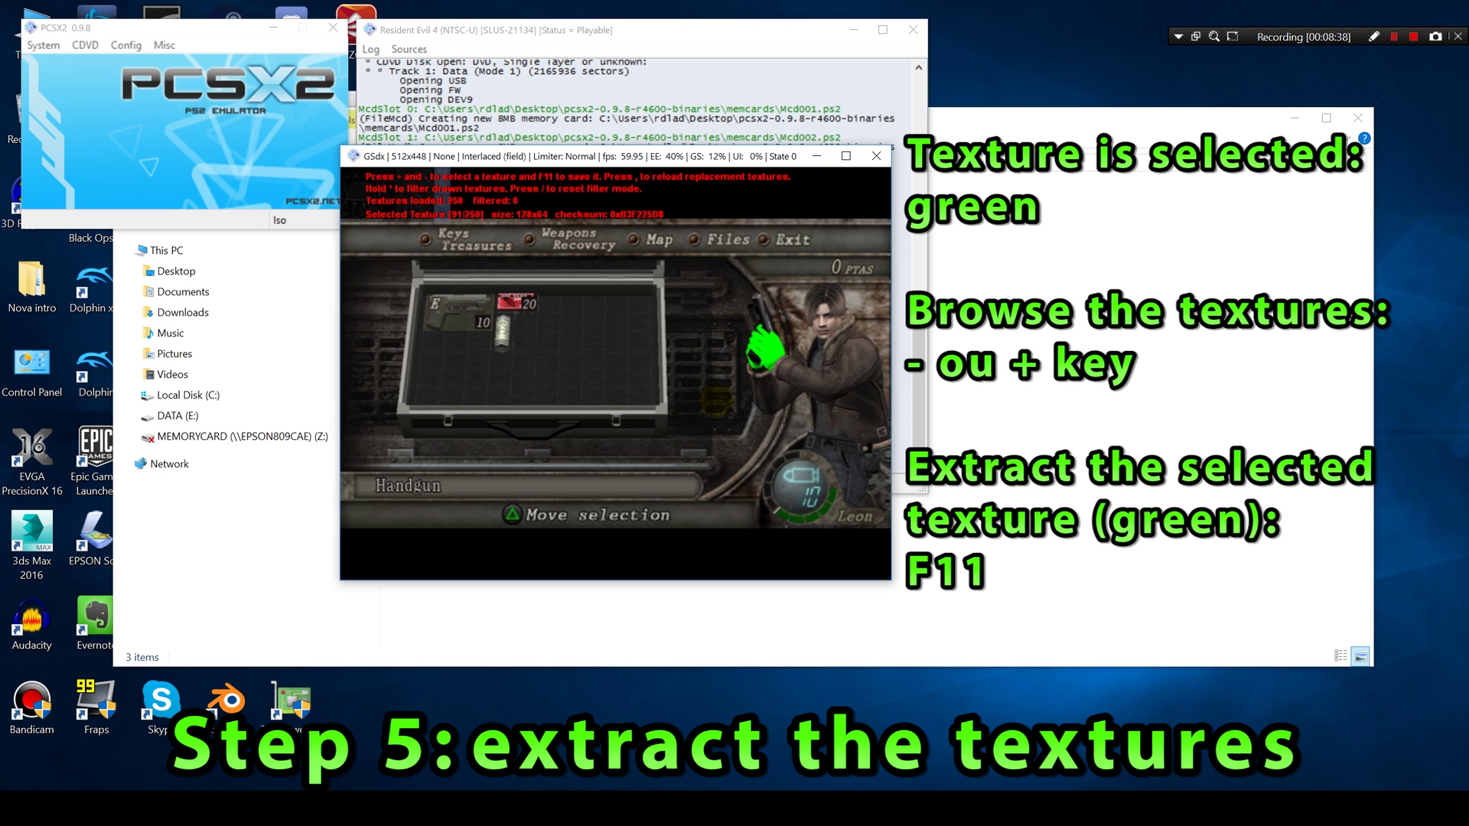
Browse the loaded textures to the 256x256 one that highlights Leon's jacket and save it.
key("KP_Add")
key("KP_Add")
key("KP_Add")
key("KP_Add")
key("KP_Add")
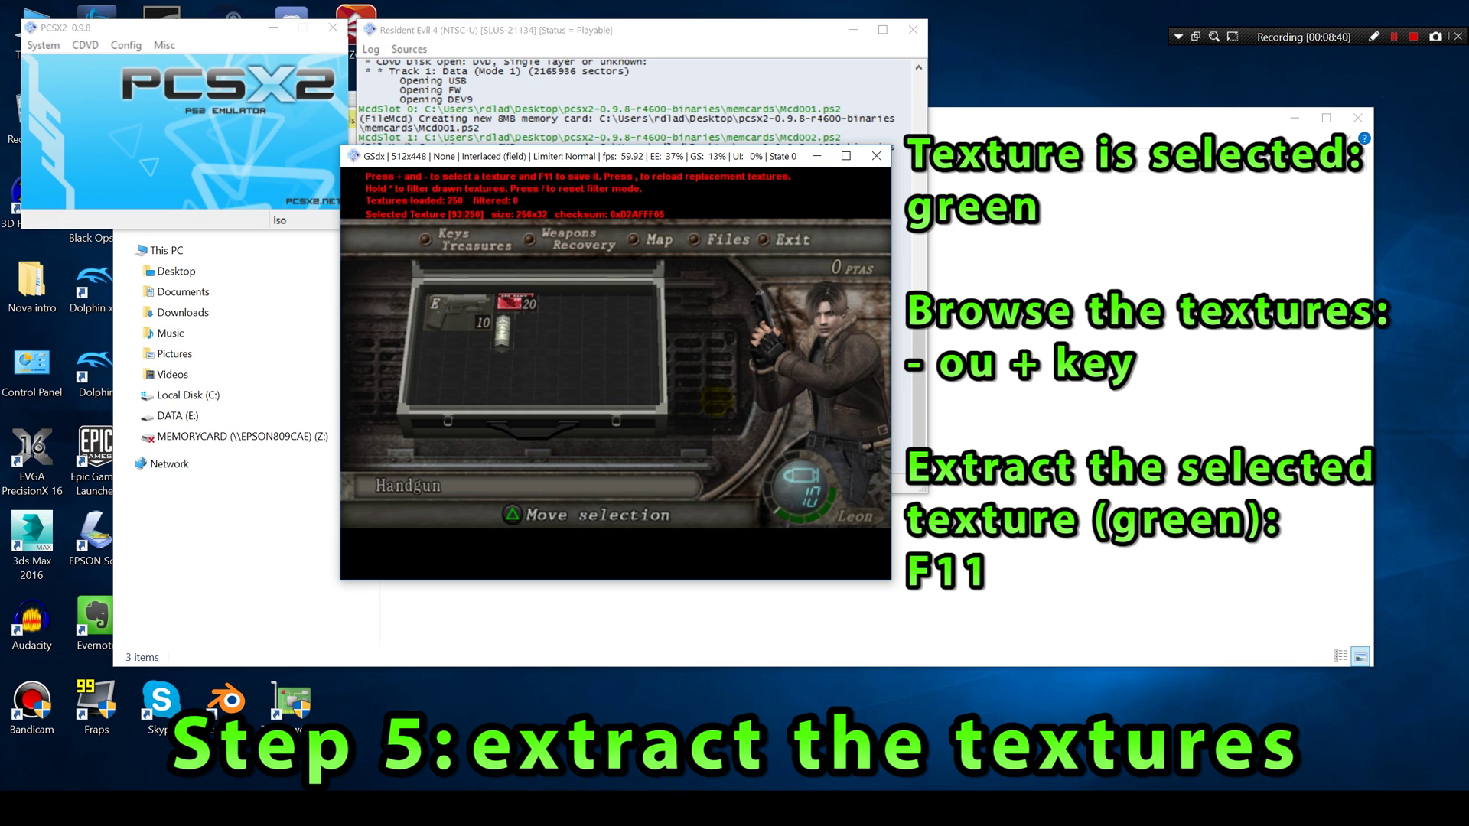
key("KP_Add")
key("KP_Add")
key("KP_Add")
key("KP_Add")
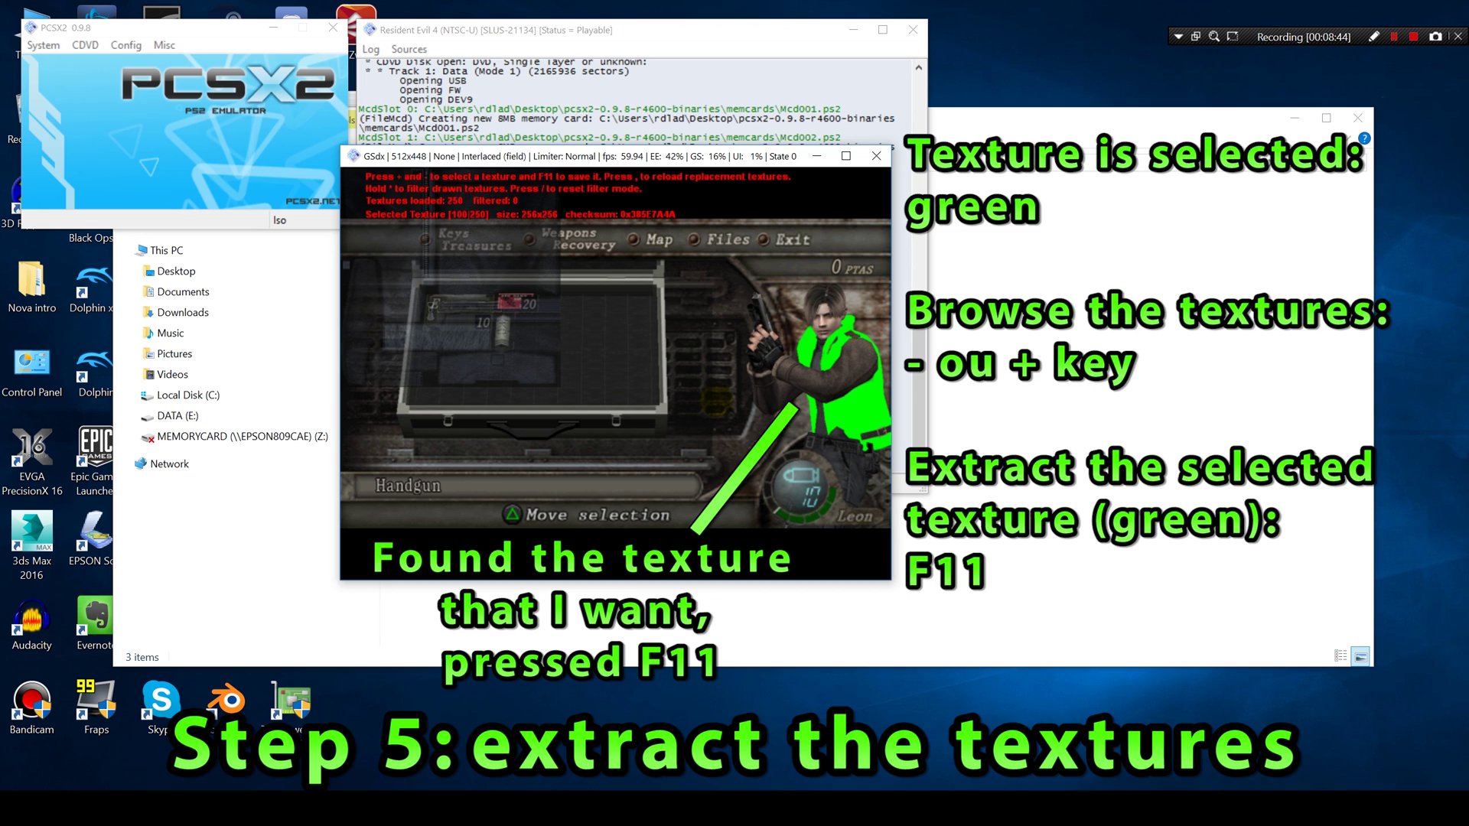
Browse the loaded textures to the 128x128 one that highlights Leon's shirt and save it.
key("KP_Add")
key("KP_Add")
key("KP_Add")
key("KP_Add")
key("KP_Add")
key("KP_Add")
key("KP_Add")
key("KP_Add")
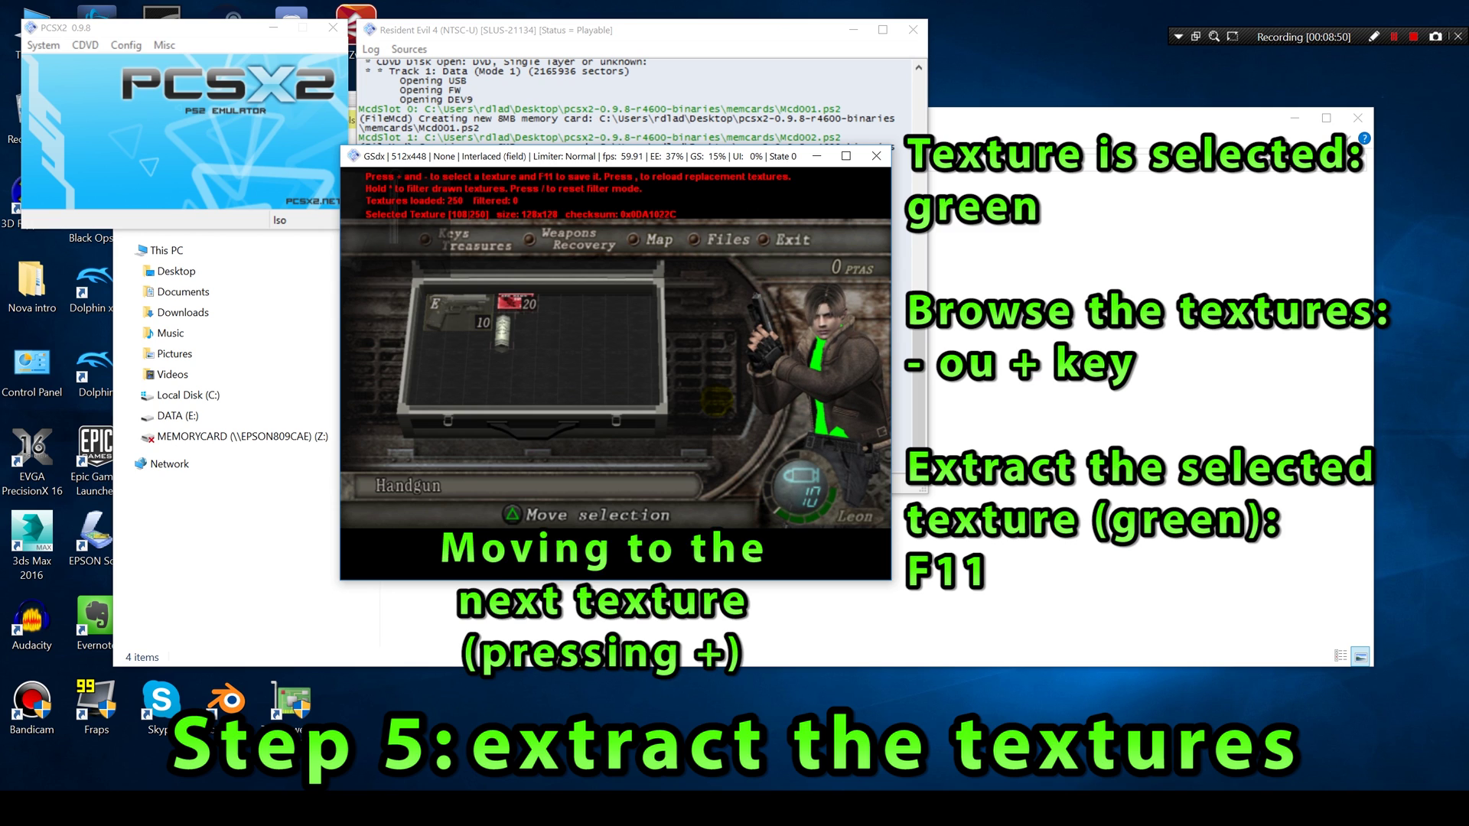
Browse the loaded textures to the 128x128 one that highlights Leon's face and save it.
key("KP_Add")
key("KP_Add")
key("KP_Add")
key("KP_Add")
key("KP_Add")
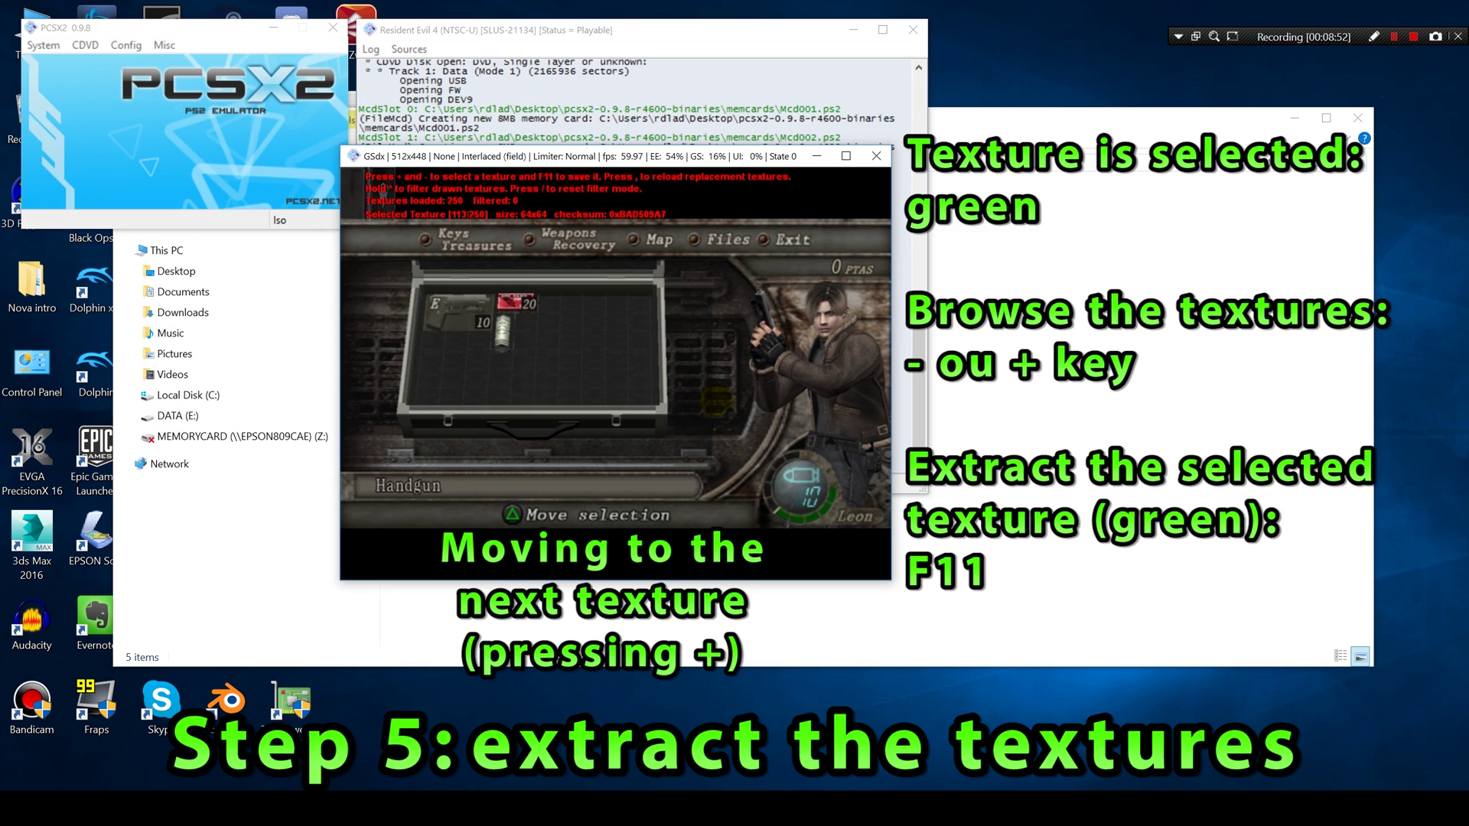
key("KP_Add")
key("KP_Add")
key("KP_Add")
key("KP_Add")
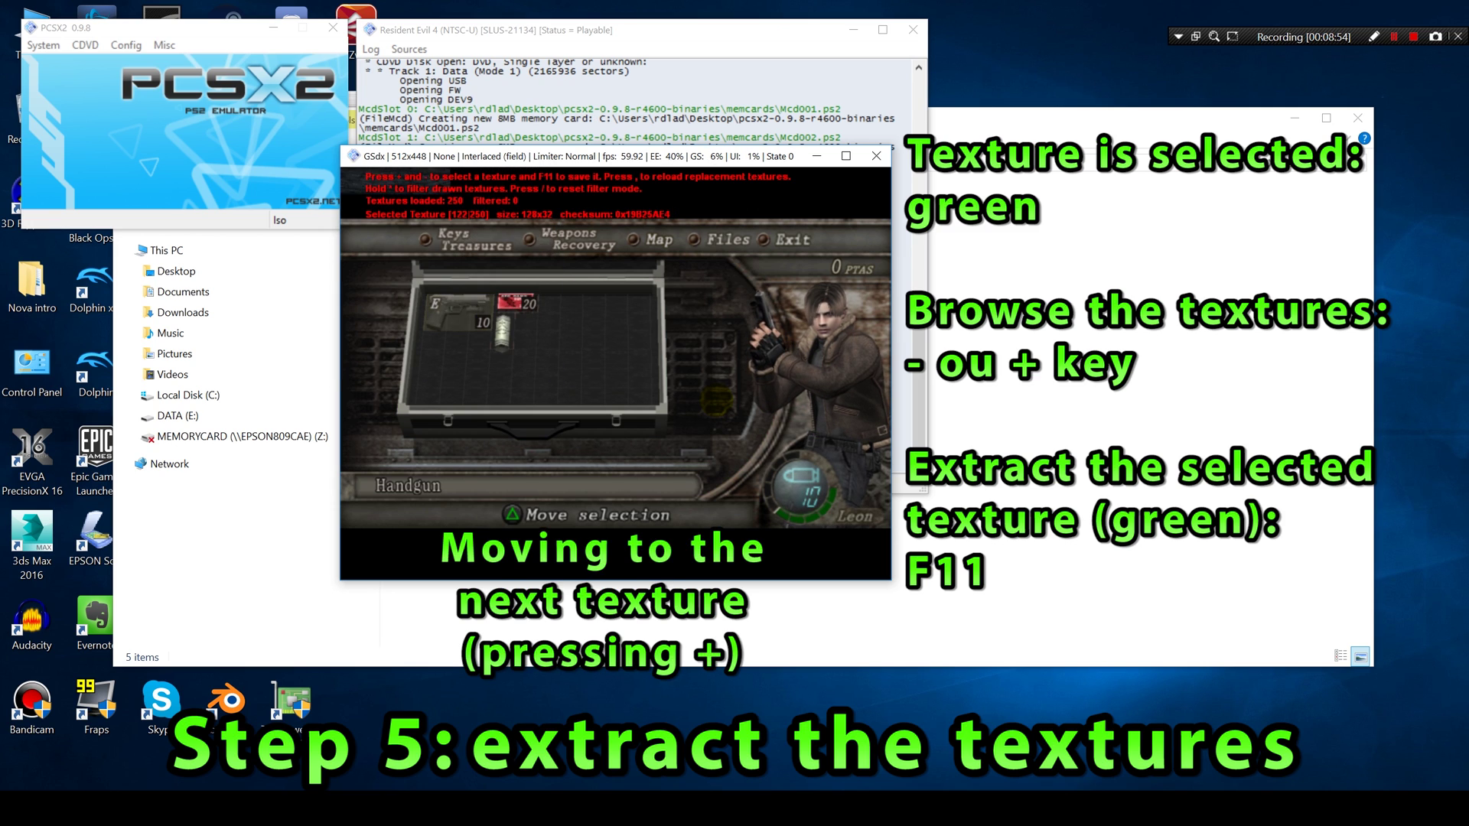
key("KP_Add")
key("KP_Add")
key("KP_Add")
key("KP_Add")
key("KP_Add")
key("KP_Add")
key("KP_Add")
key("KP_Add")
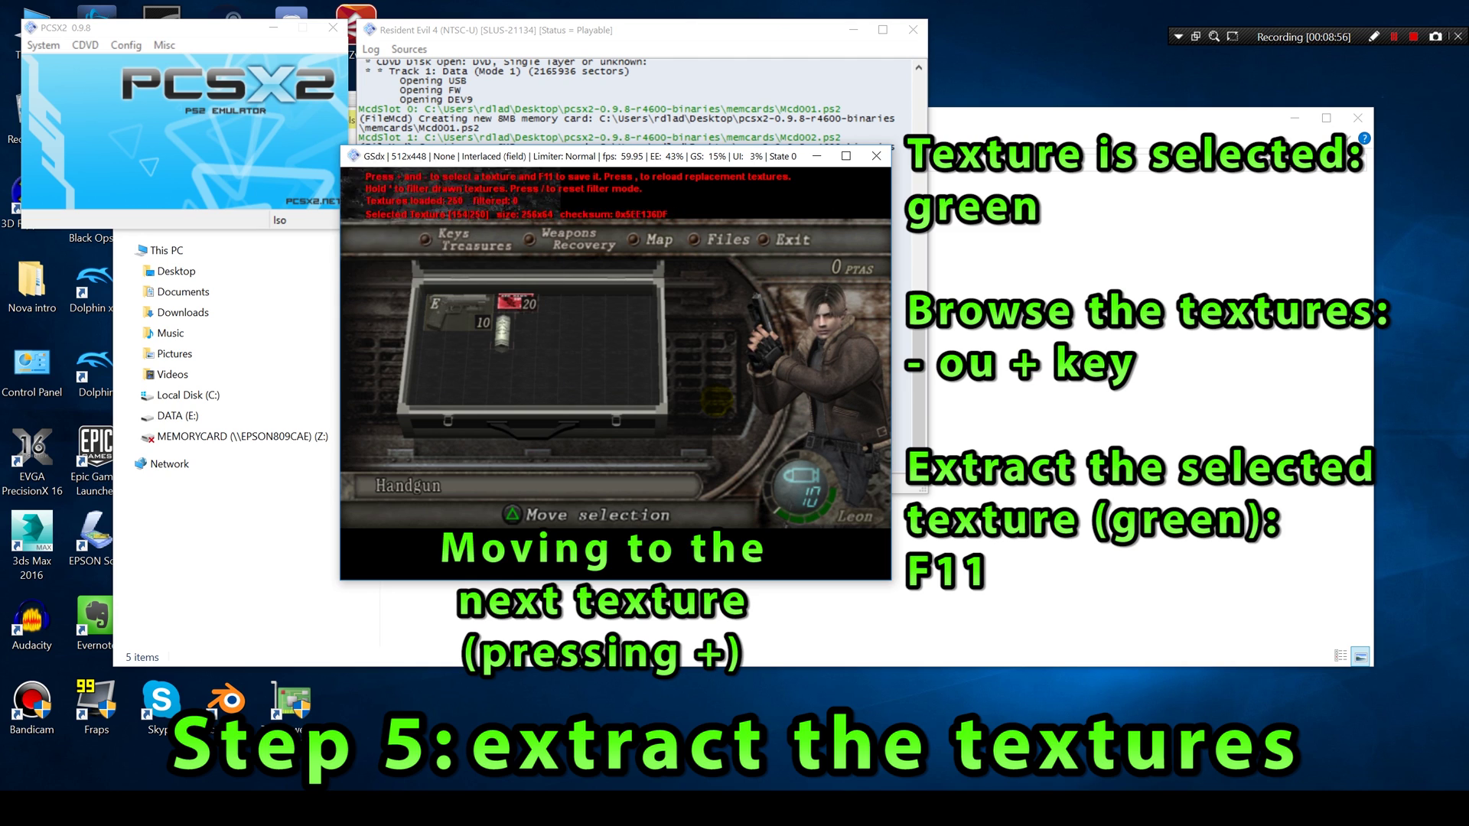
key("KP_Add")
key("KP_Add")
key("KP_Add")
key("KP_Add")
key("KP_Add")
key("KP_Add")
key("KP_Add")
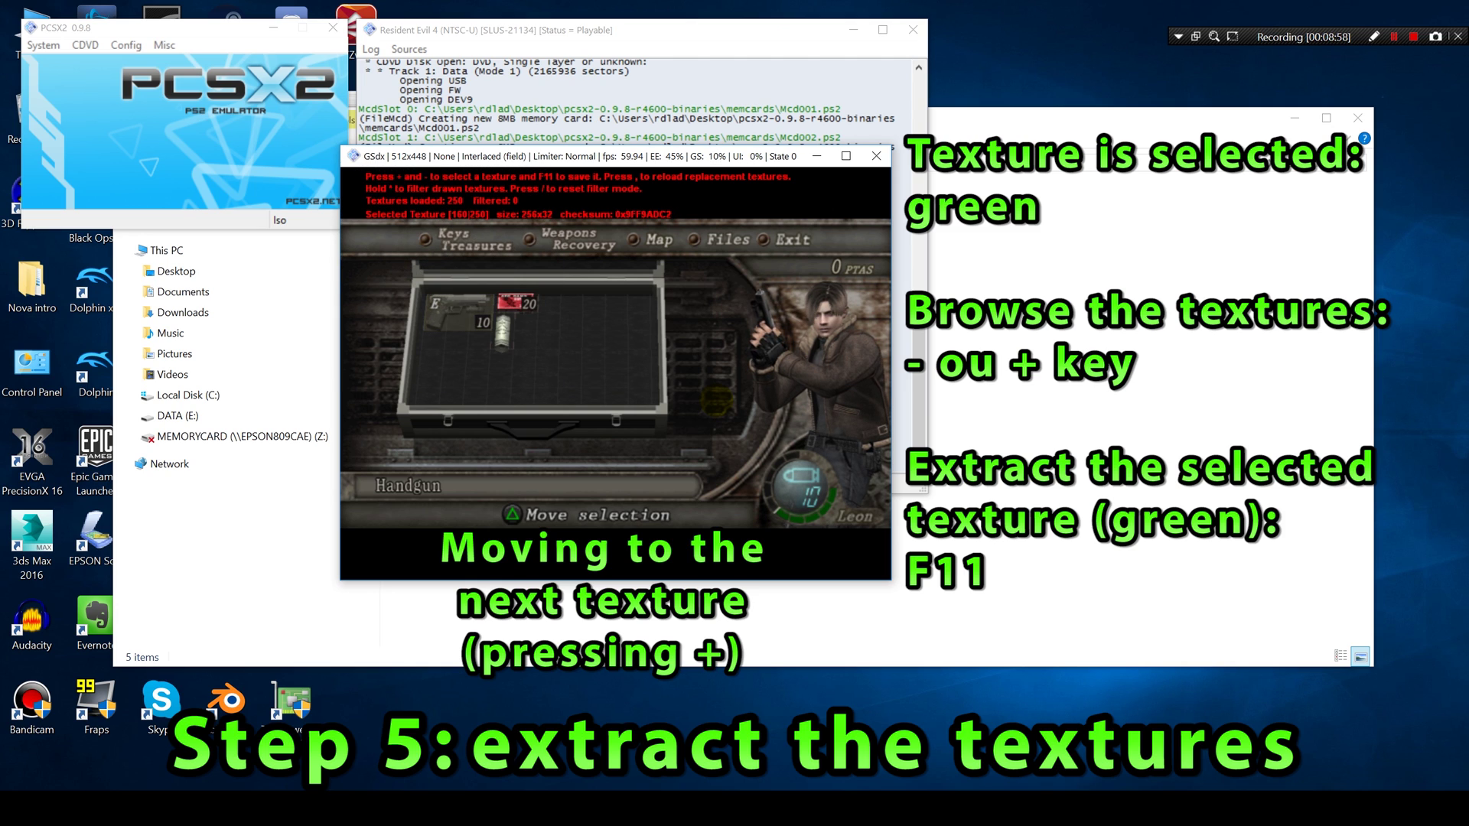
key("KP_Subtract")
key("KP_Subtract")
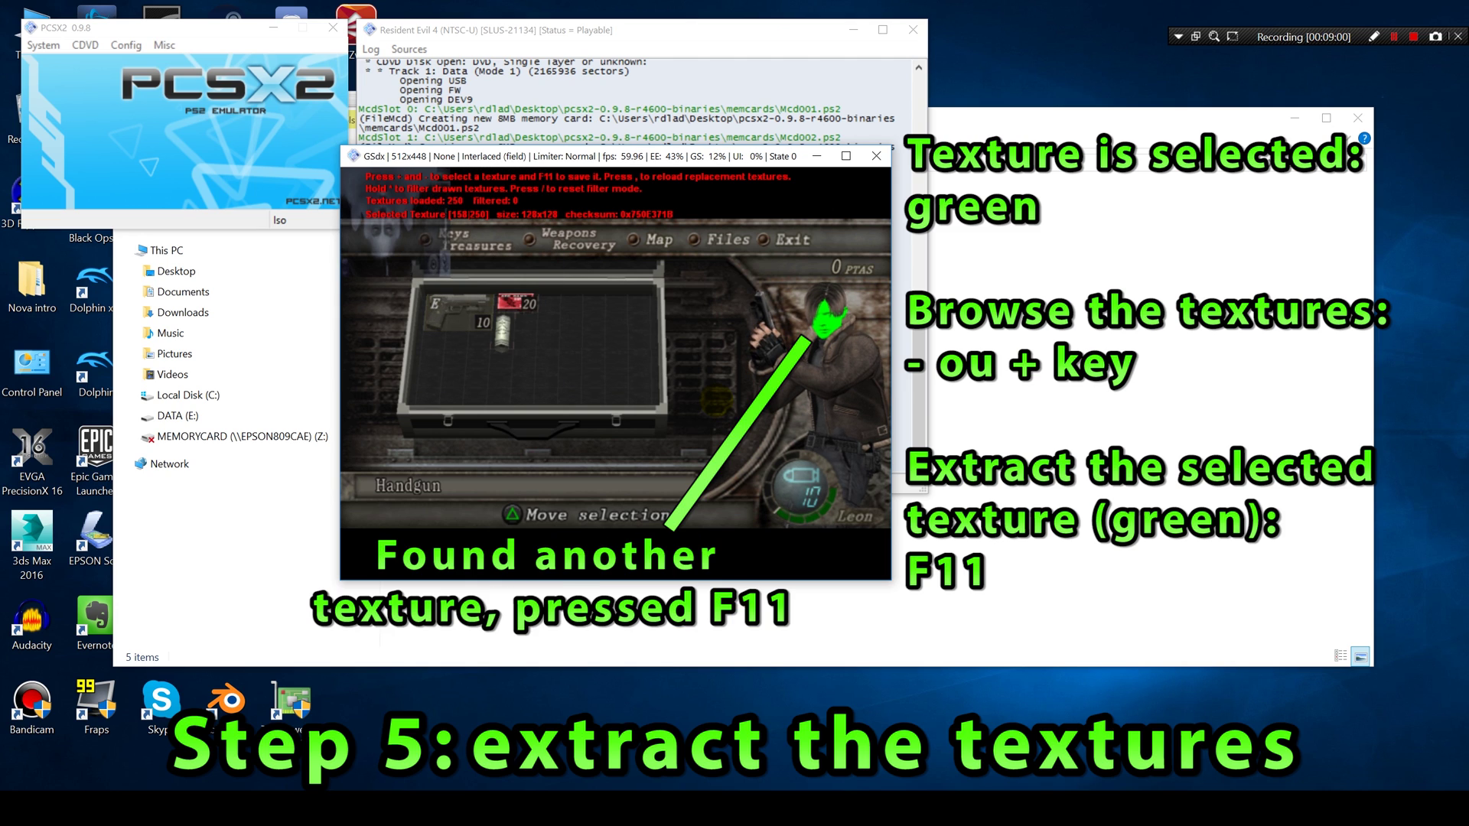
key("F11")
Browse the loaded textures to the 64x64 one with checksum 0xCBF591E4 that highlights Leon's jacket and belt, and save it.
key("KP_Add")
key("KP_Add")
key("KP_Add")
key("KP_Add")
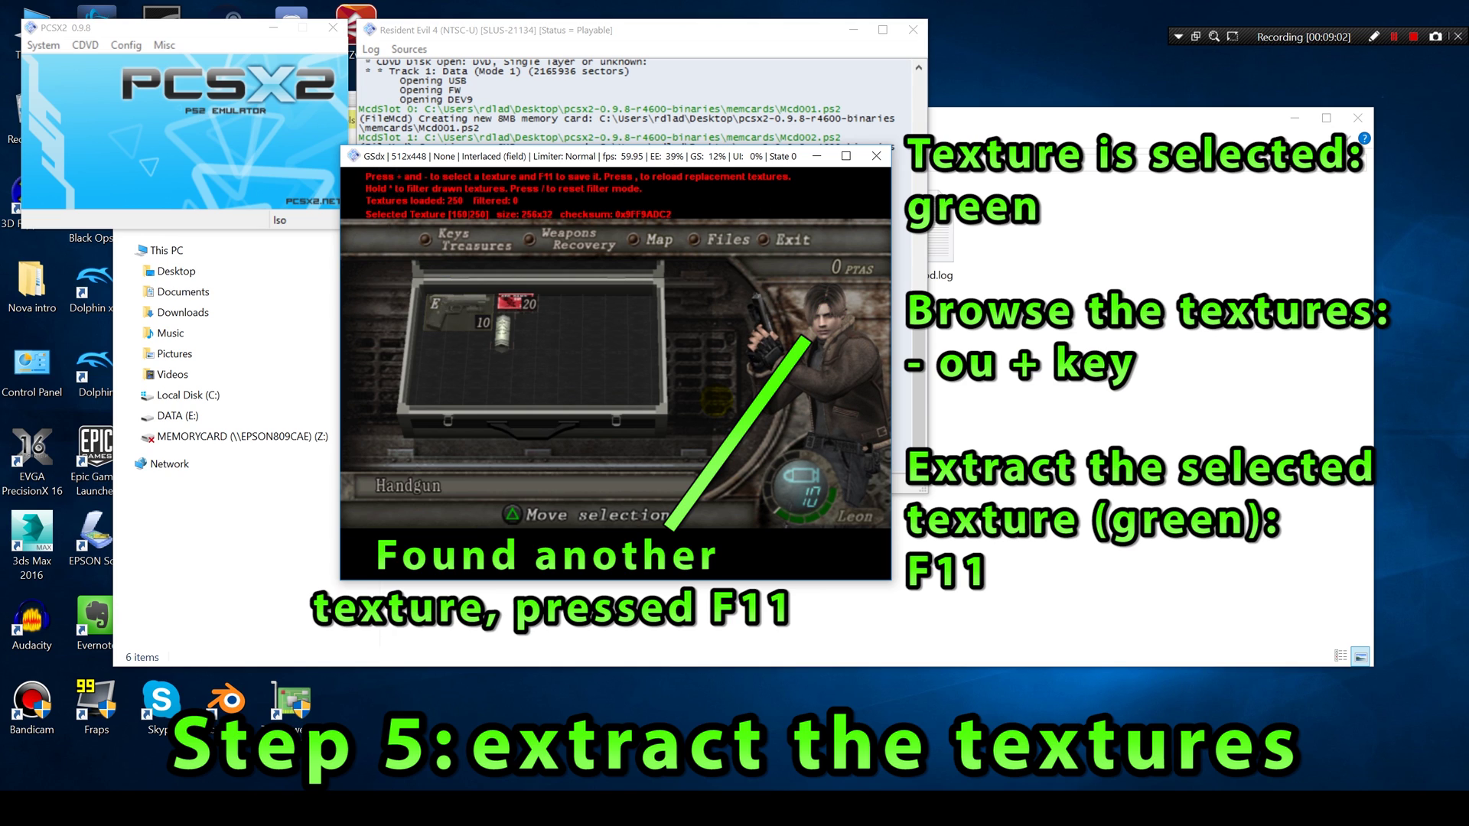
key("KP_Add")
key("KP_Add")
key("KP_Add")
key("KP_Add")
key("KP_Add")
key("KP_Add")
key("KP_Add")
key("KP_Add")
key("KP_Add")
key("KP_Add")
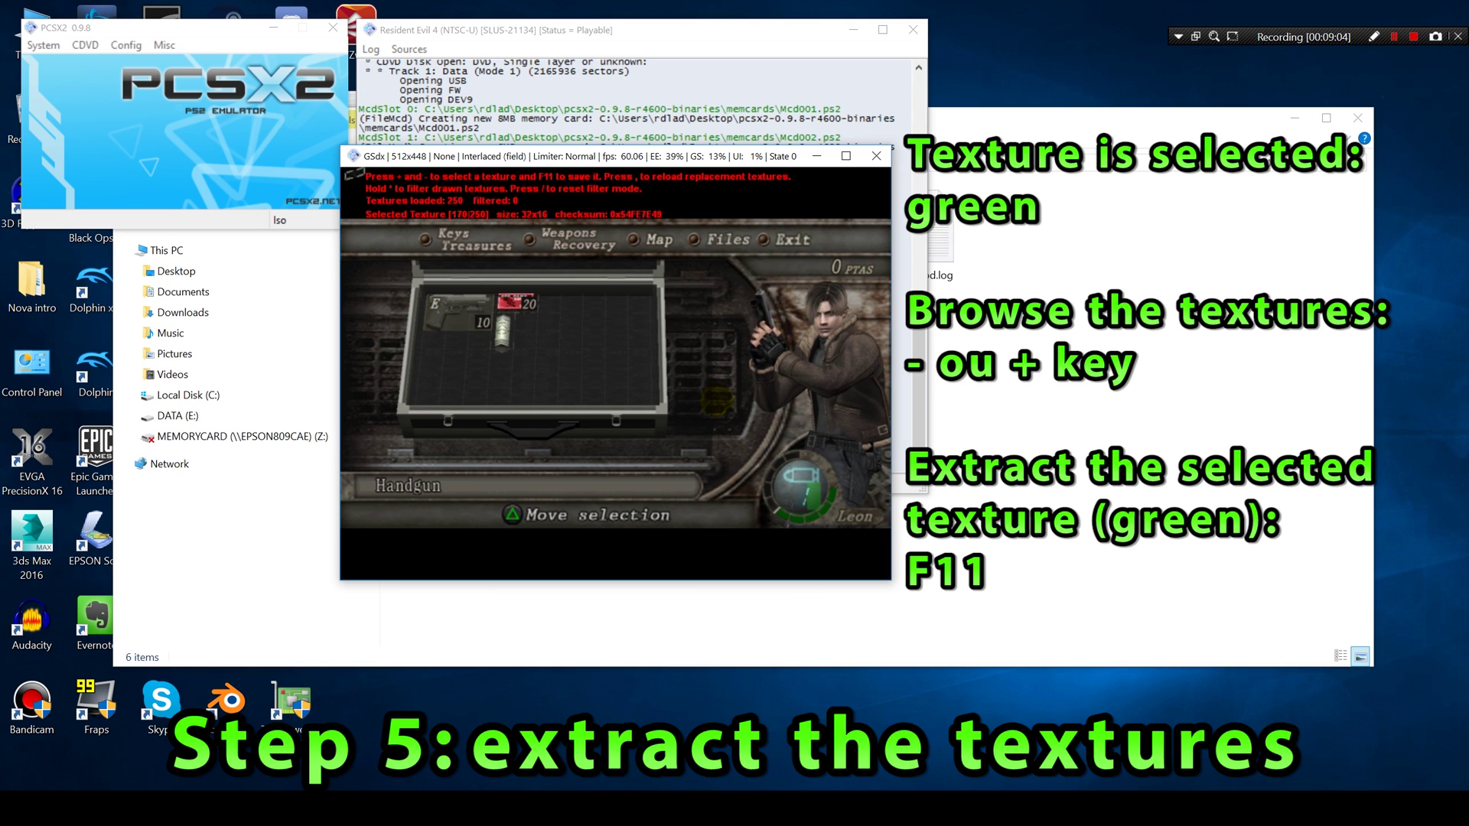
key("KP_Subtract")
key("KP_Subtract")
key("KP_Subtract")
key("KP_Subtract")
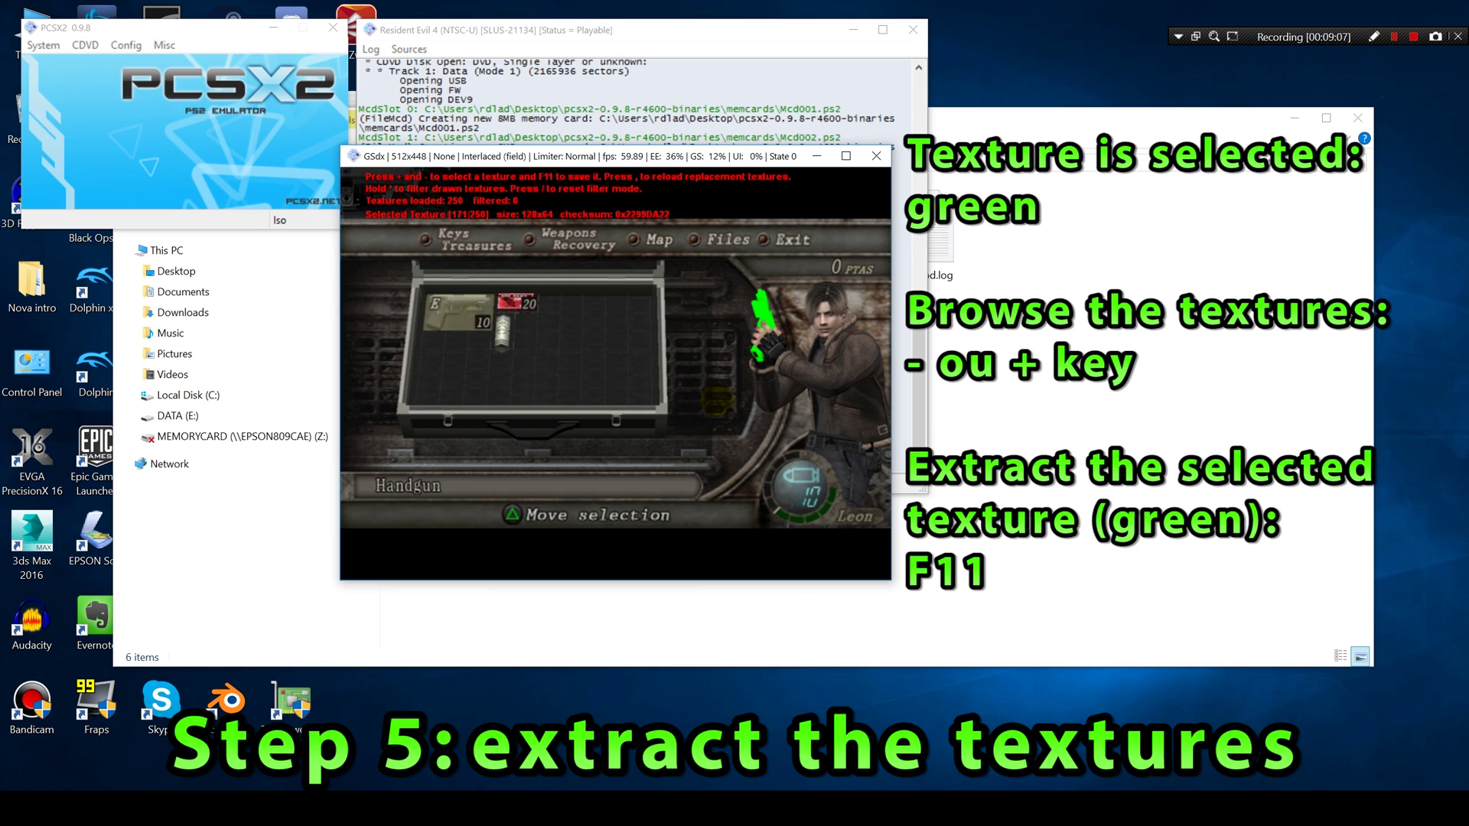
key("KP_Add")
key("KP_Add")
key("KP_Add")
key("KP_Add")
key("KP_Add")
key("KP_Add")
key("KP_Add")
key("KP_Add")
key("KP_Add")
key("KP_Add")
key("KP_Add")
key("KP_Add")
key("KP_Add")
key("KP_Add")
key("KP_Add")
key("KP_Add")
key("KP_Add")
key("KP_Add")
key("KP_Add")
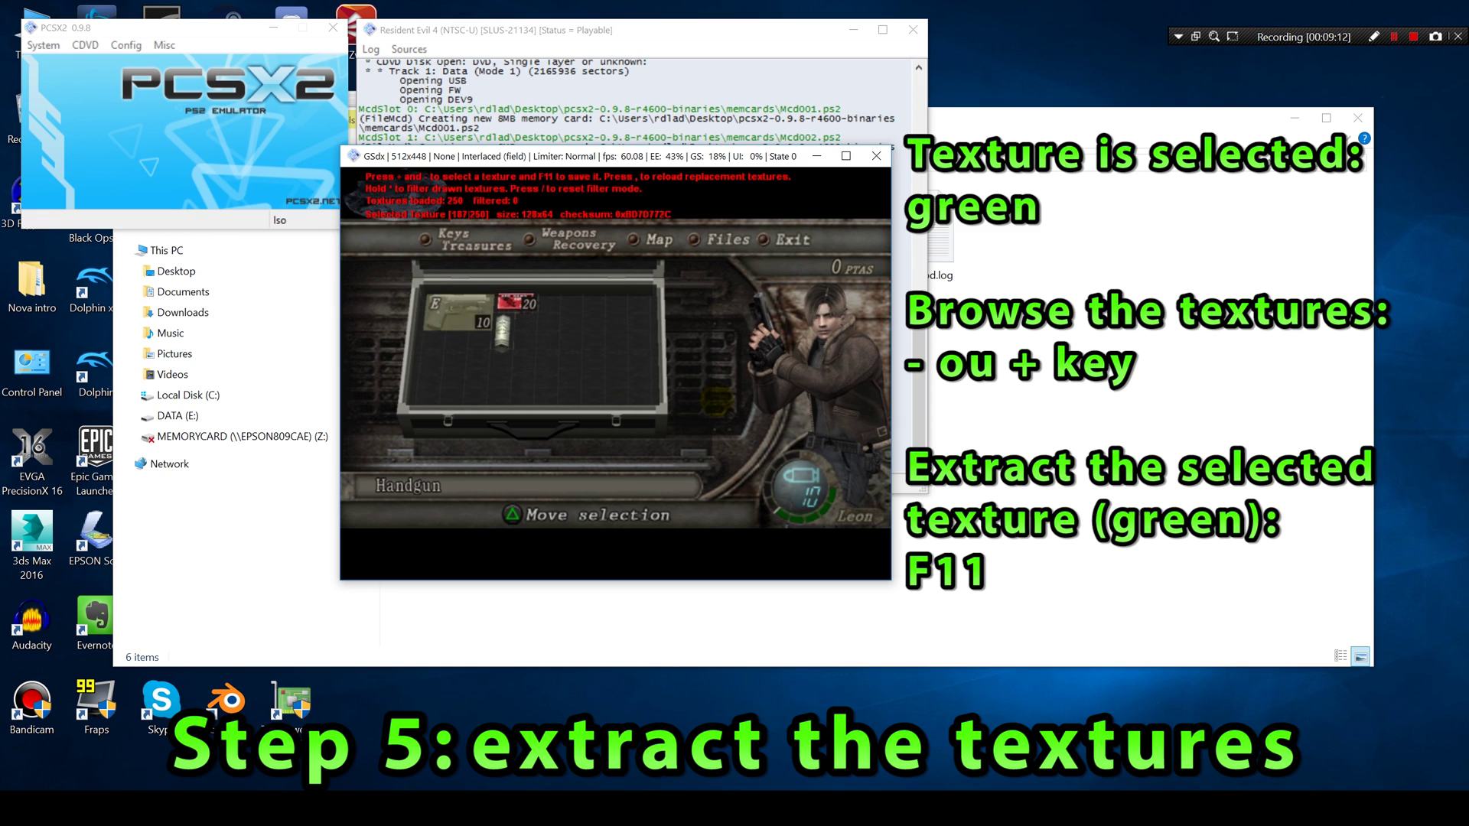
key("KP_Add")
key("KP_Add")
key("KP_Add")
key("KP_Add")
key("KP_Add")
key("KP_Add")
key("KP_Add")
key("KP_Add")
key("KP_Add")
key("KP_Add")
key("KP_Add")
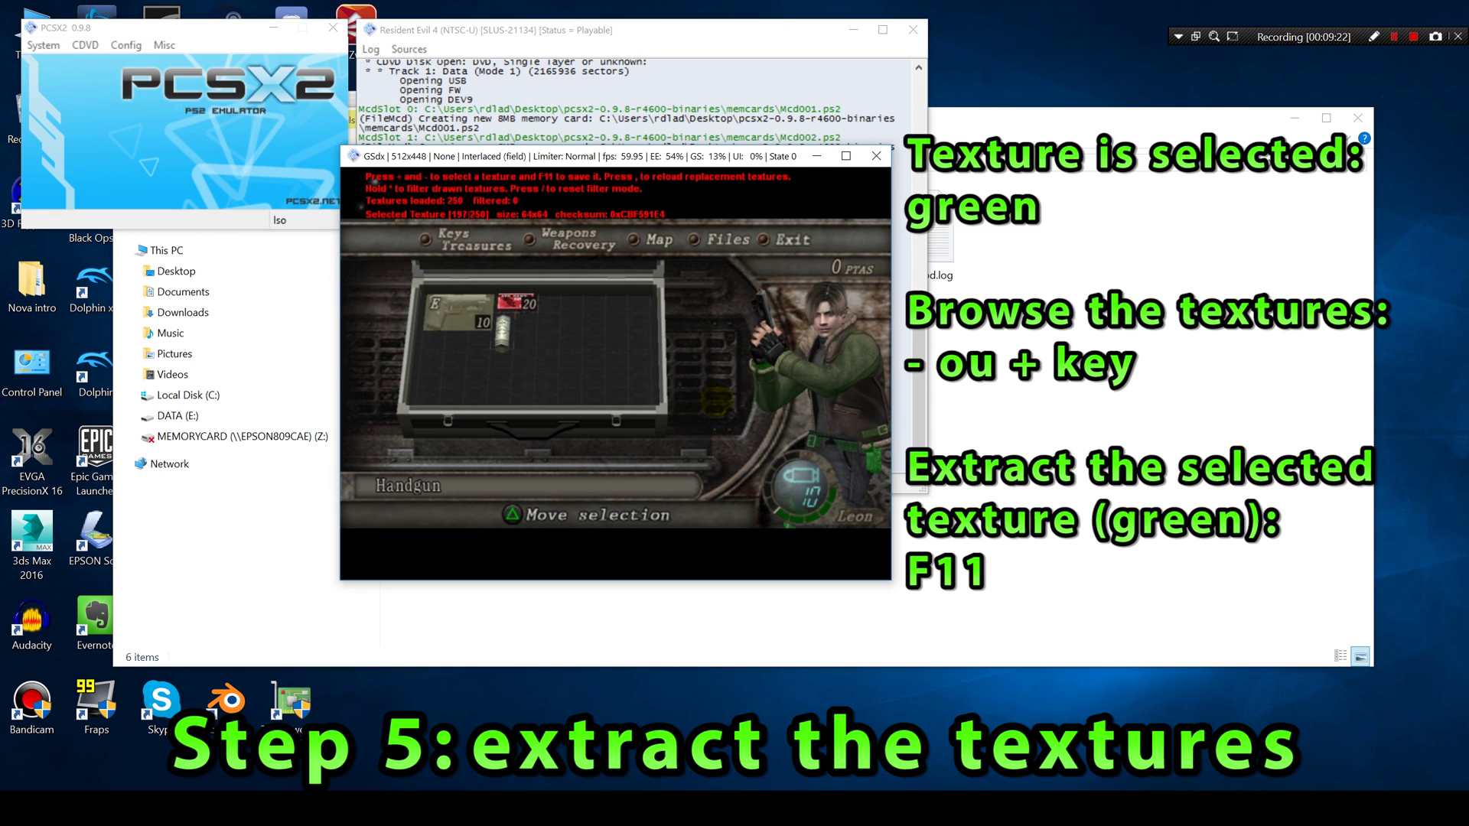
key("F11")
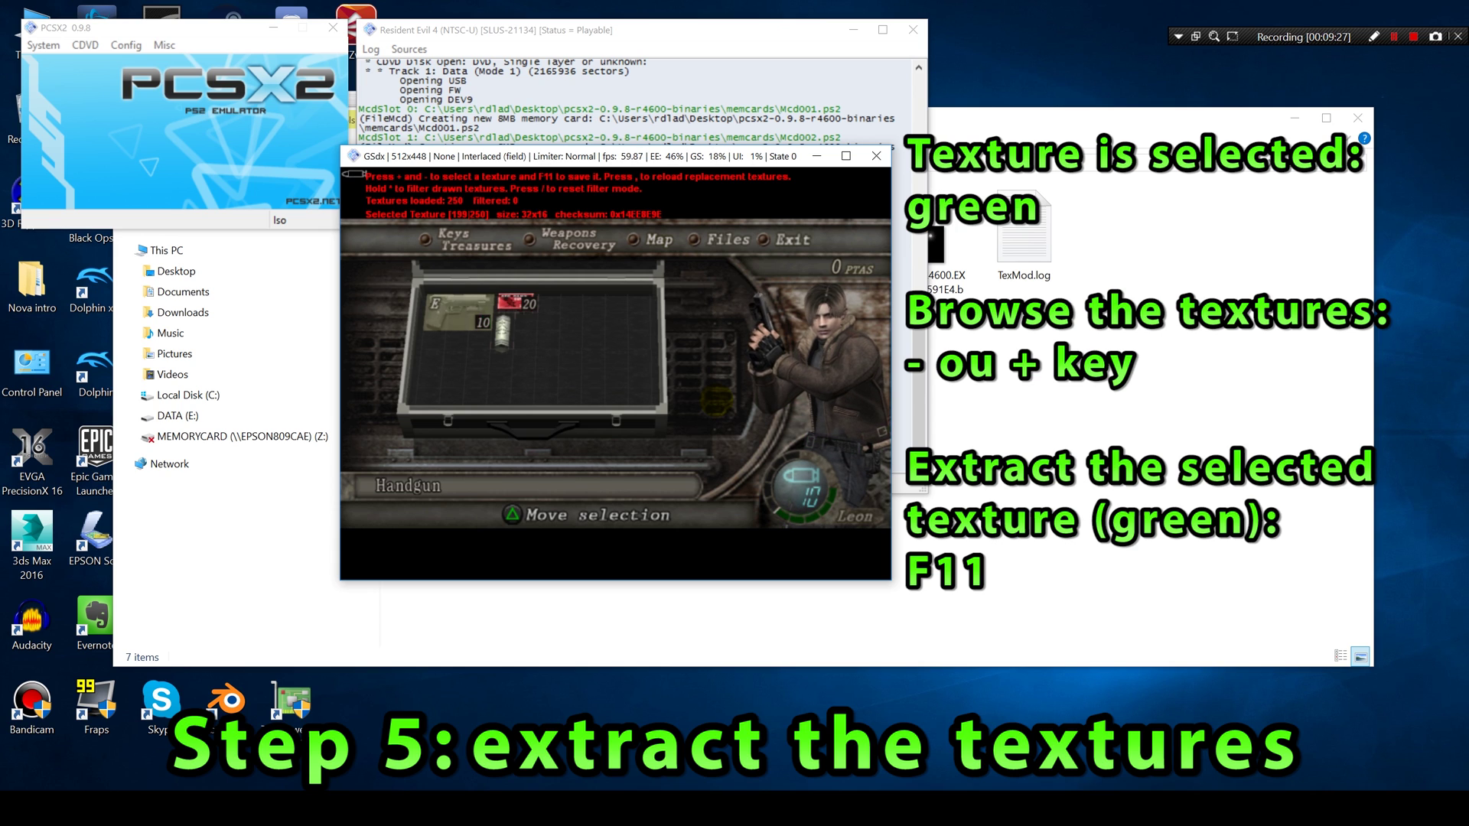
Browse to and save the texture with checksum 0xB3F225D8 and the 256x128 one that highlights Leon's belt and glove strap.
key("KP_Add")
key("KP_Add")
key("KP_Add")
key("KP_Add")
key("KP_Add")
key("KP_Add")
key("KP_Add")
key("KP_Add")
key("KP_Add")
key("KP_Add")
key("KP_Add")
key("KP_Add")
key("KP_Add")
key("KP_Add")
key("KP_Add")
key("KP_Add")
key("KP_Add")
key("KP_Add")
key("KP_Add")
key("KP_Add")
key("KP_Subtract")
key("KP_Subtract")
key("KP_Subtract")
key("KP_Subtract")
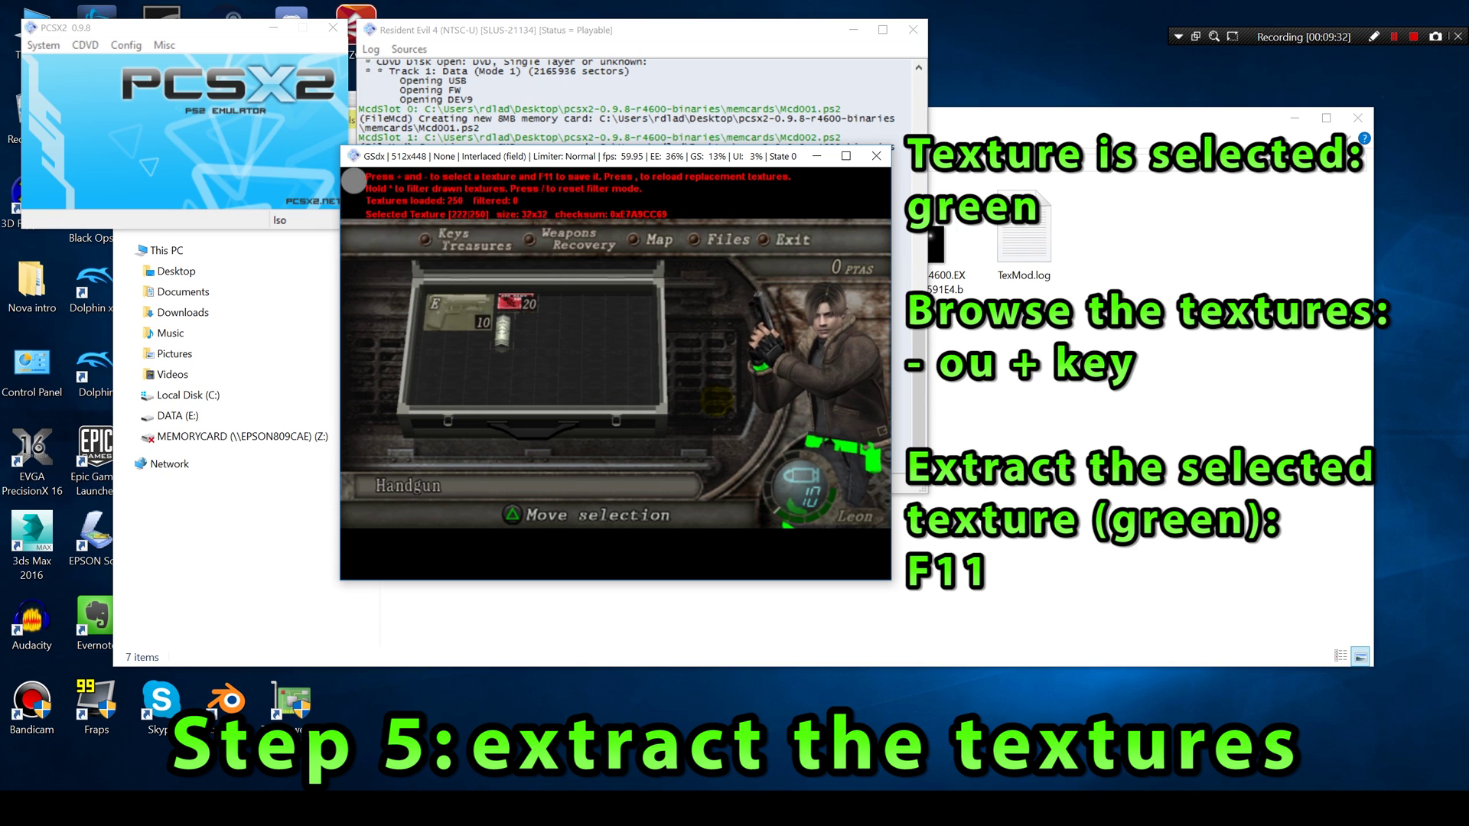
key("KP_Add")
key("F11")
key("KP_Add")
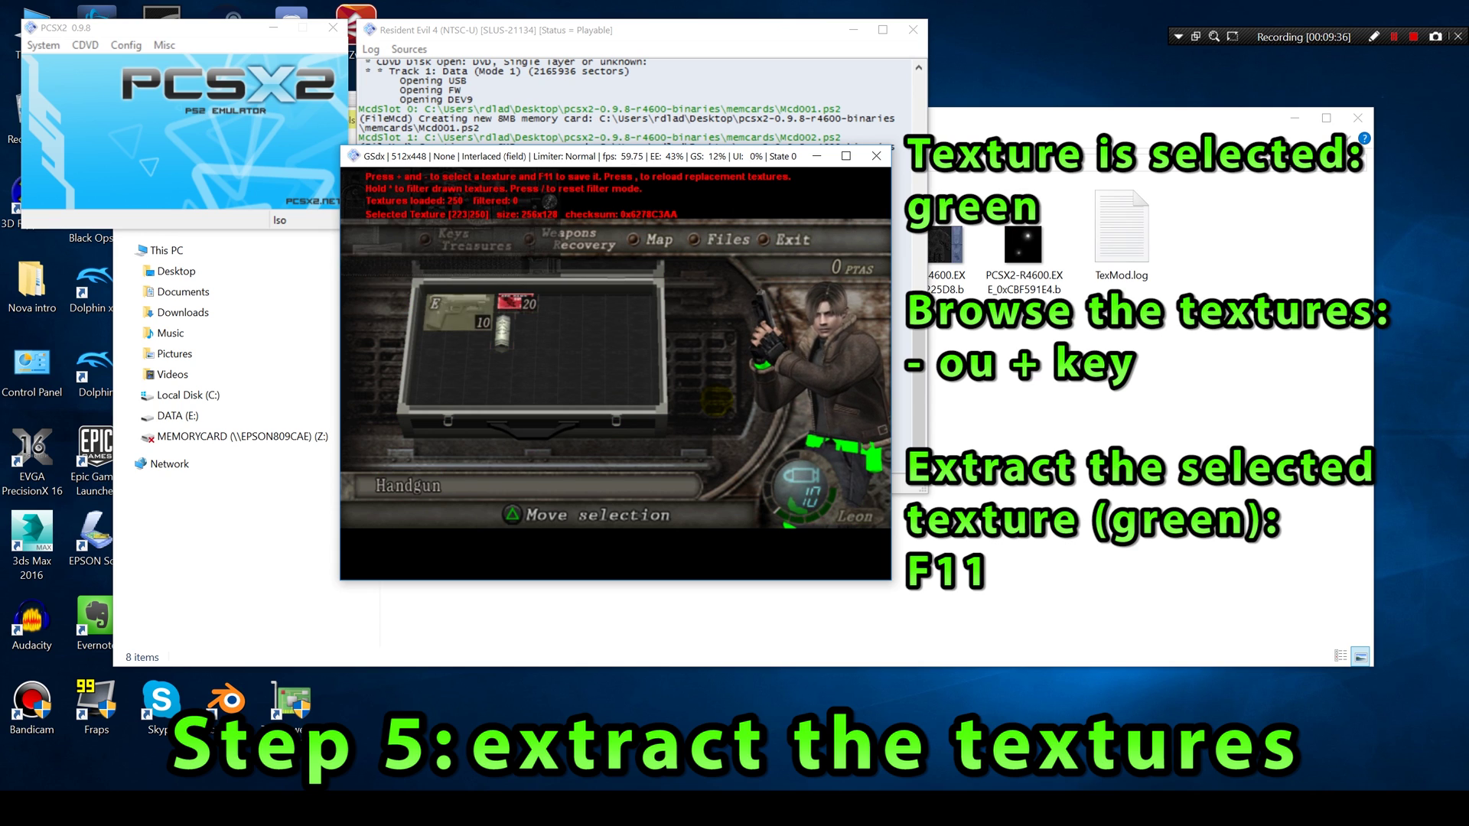
key("F11")
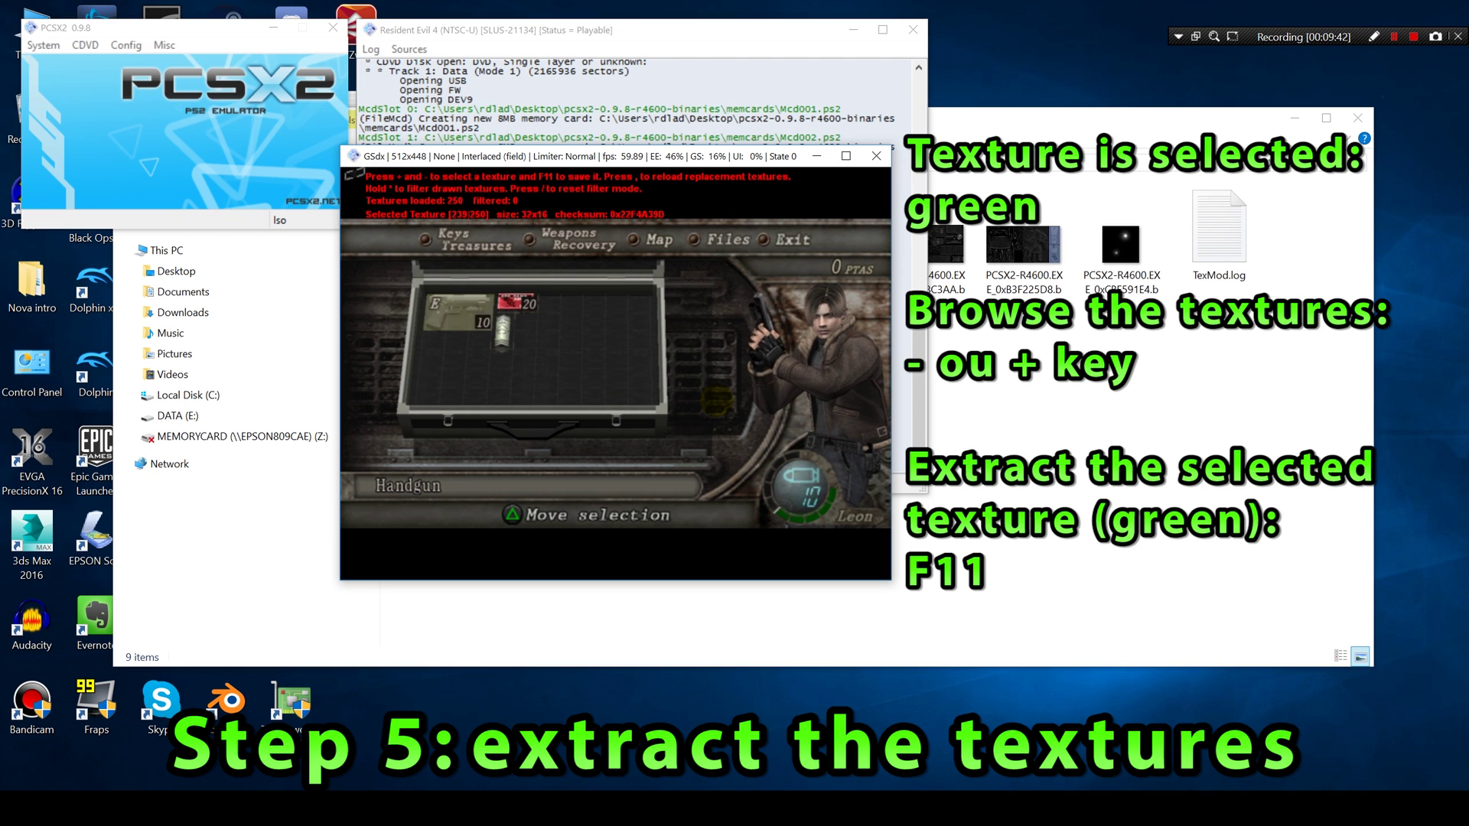
Browse further through the loaded textures to the square dark clothing texture and save it.
key("plus")
key("plus")
key("plus")
key("plus")
key("plus")
key("plus")
key("plus")
key("plus")
key("plus")
key("F11")
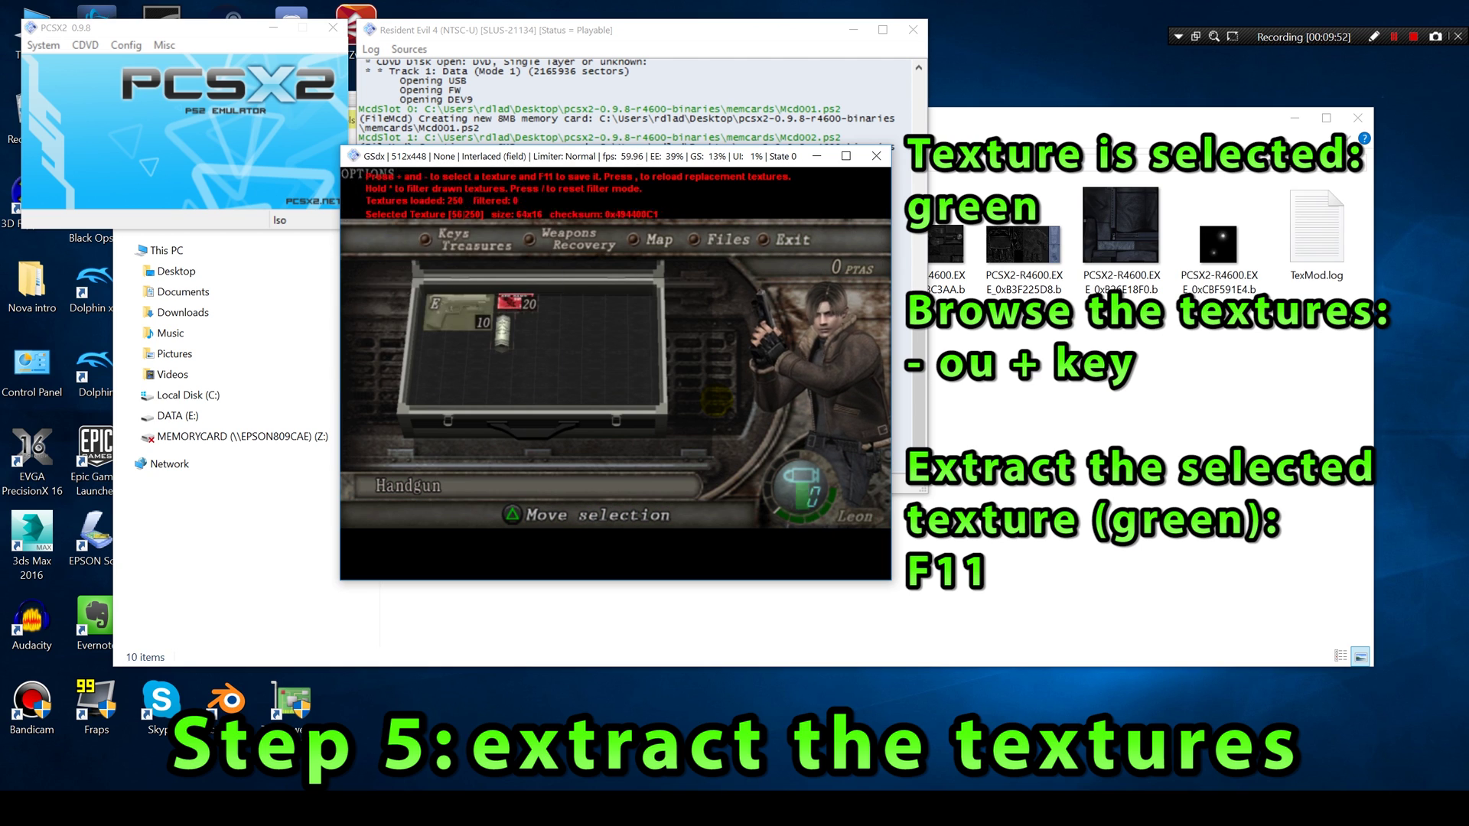
Browse the loaded textures to the 64x64 one with checksum 0x89066536 and save it.
key("plus")
key("plus")
key("plus")
key("plus")
key("plus")
key("plus")
key("plus")
key("plus")
key("plus")
key("plus")
key("plus")
key("plus")
key("plus")
key("plus")
key("plus")
key("plus")
key("plus")
key("plus")
key("plus")
key("plus")
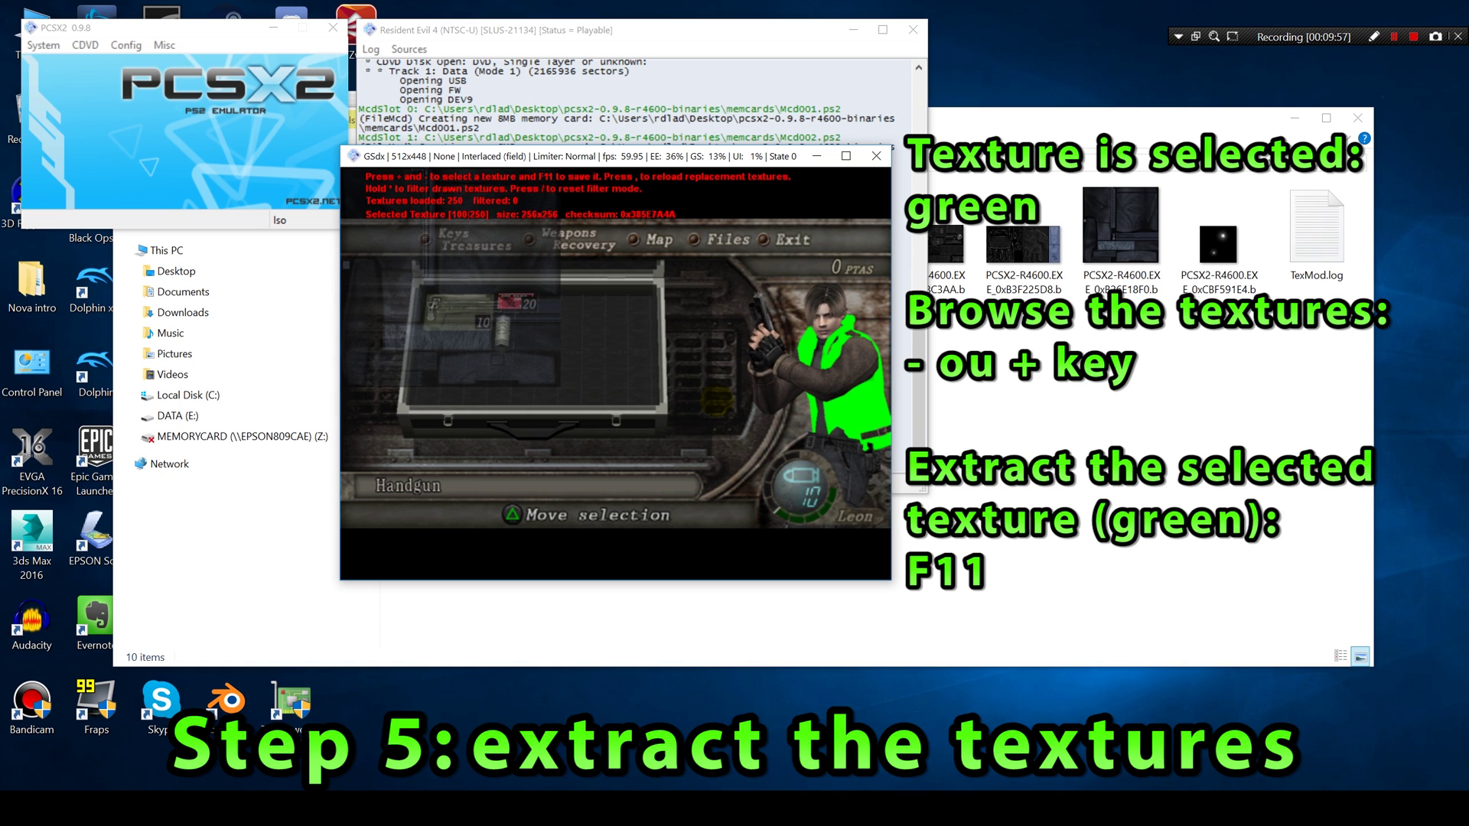
key("plus")
key("plus")
key("plus")
key("plus")
key("plus")
key("plus")
key("plus")
key("plus")
key("plus")
key("plus")
key("plus")
key("plus")
key("plus")
key("plus")
key("plus")
key("plus")
key("plus")
key("plus")
key("plus")
key("plus")
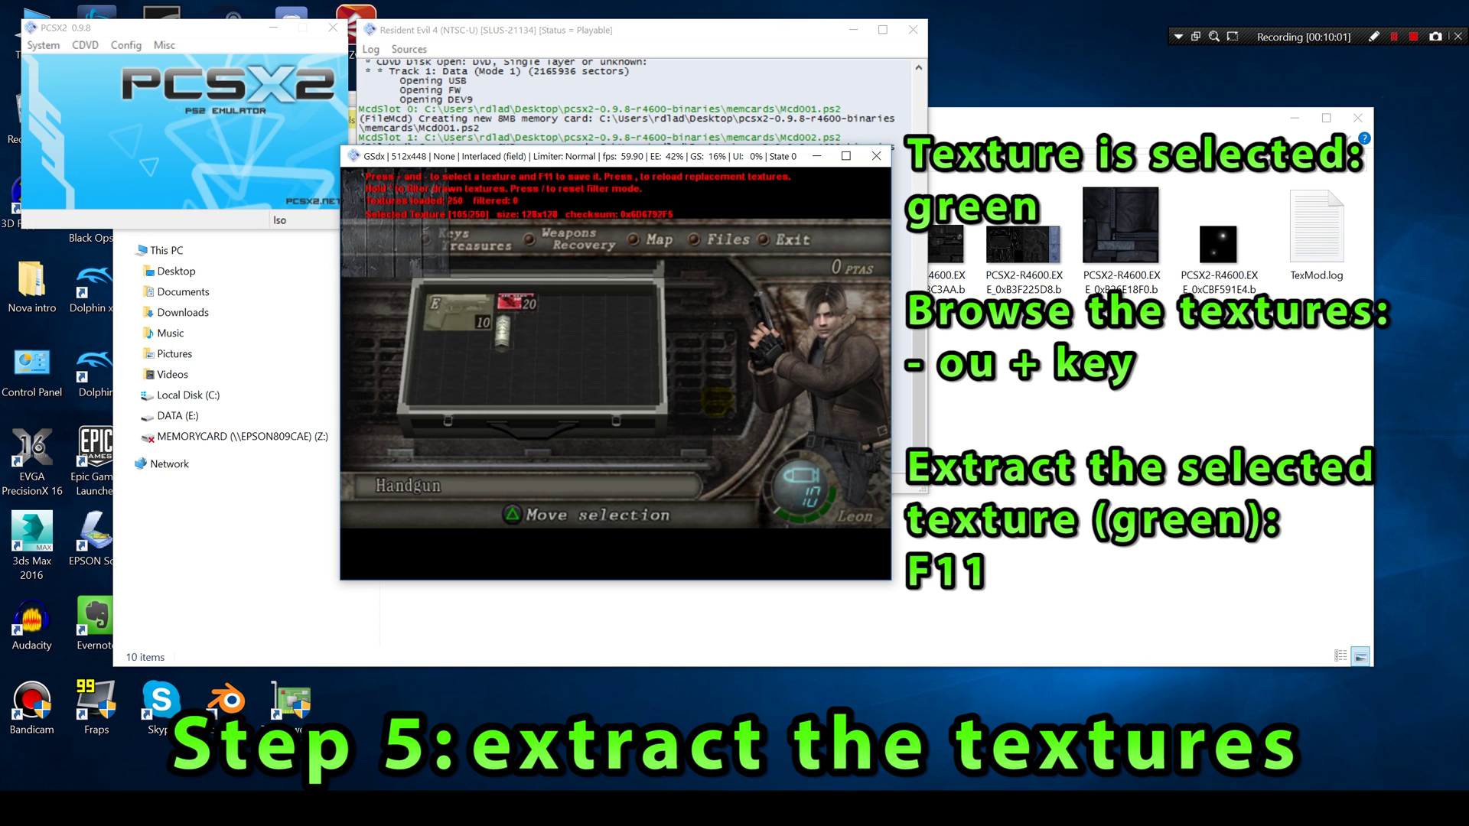
key("plus")
key("plus")
key("plus")
key("plus")
key("plus")
key("plus")
key("plus")
key("plus")
key("plus")
key("plus")
key("plus")
key("plus")
key("plus")
key("plus")
key("plus")
key("plus")
key("plus")
key("plus")
key("plus")
key("plus")
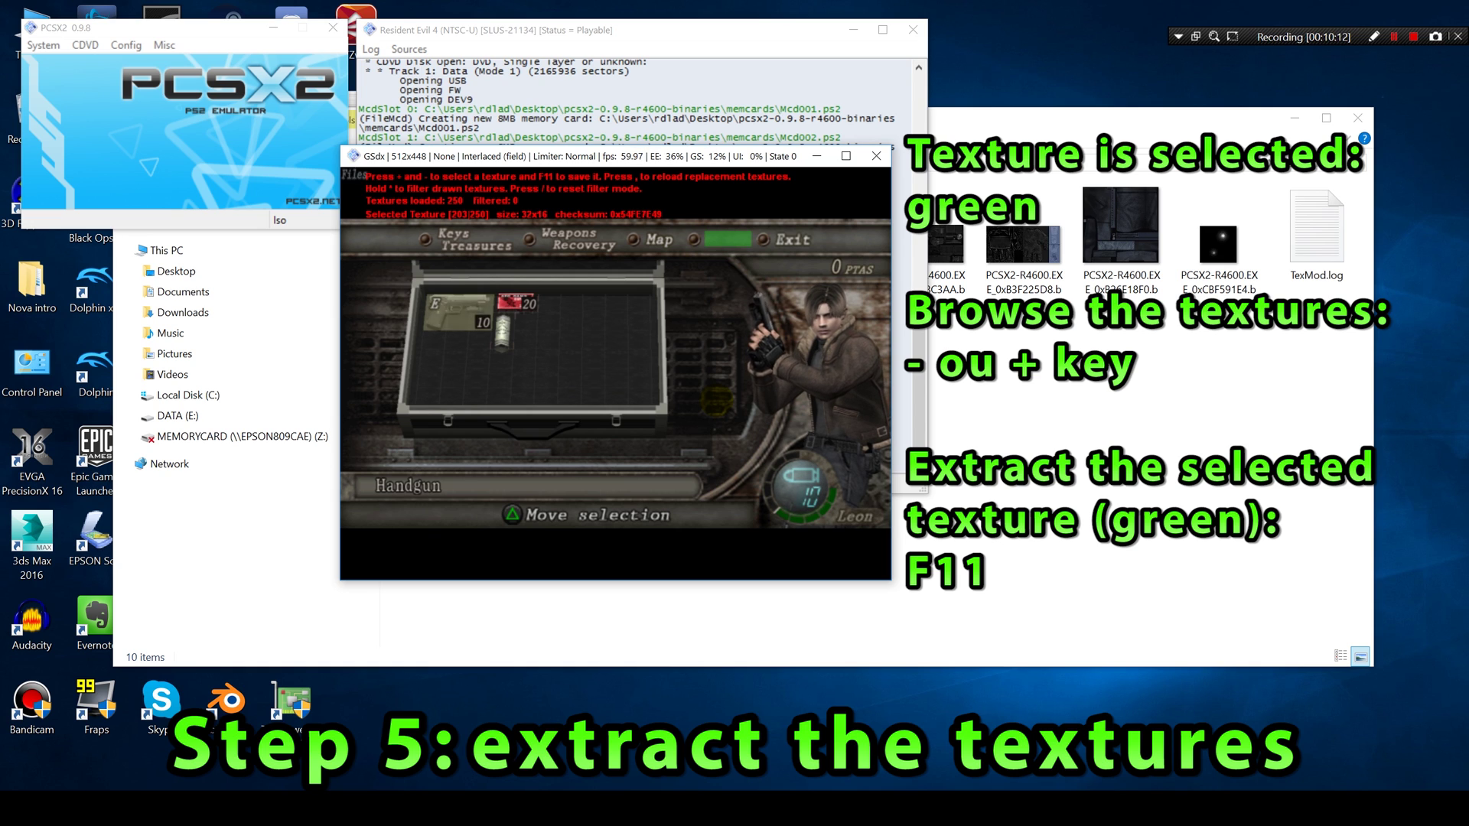
key("minus")
key("minus")
key("minus")
key("minus")
key("minus")
key("minus")
key("minus")
key("minus")
key("minus")
key("minus")
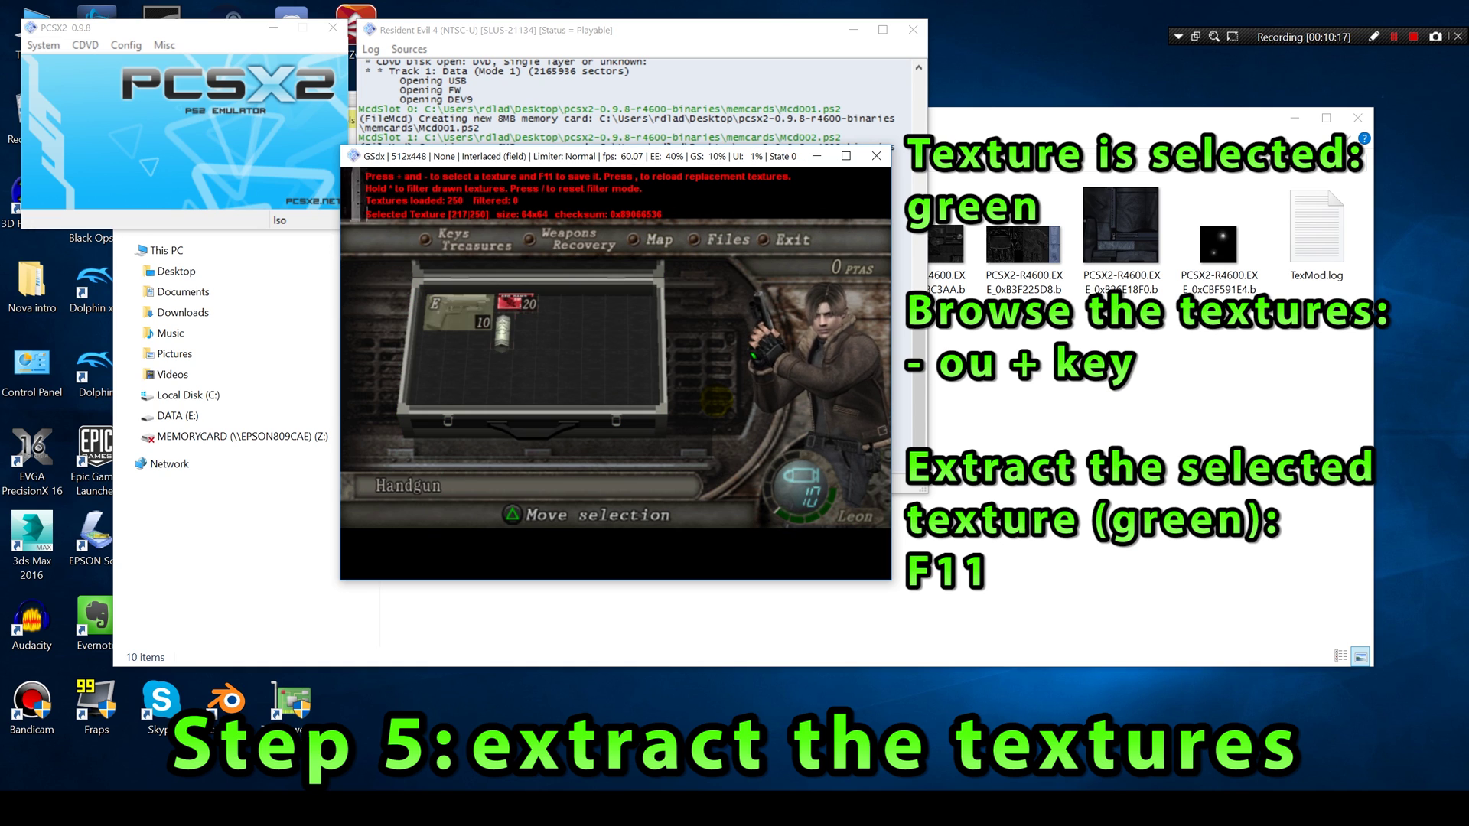
key("F11")
Browse the remaining loaded textures and check the highlighted areas for parts of Leon not yet saved.
key("plus")
key("plus")
key("plus")
key("plus")
key("plus")
key("plus")
key("plus")
key("plus")
key("plus")
key("plus")
key("plus")
key("plus")
key("plus")
key("plus")
key("plus")
key("plus")
key("plus")
key("plus")
key("plus")
key("plus")
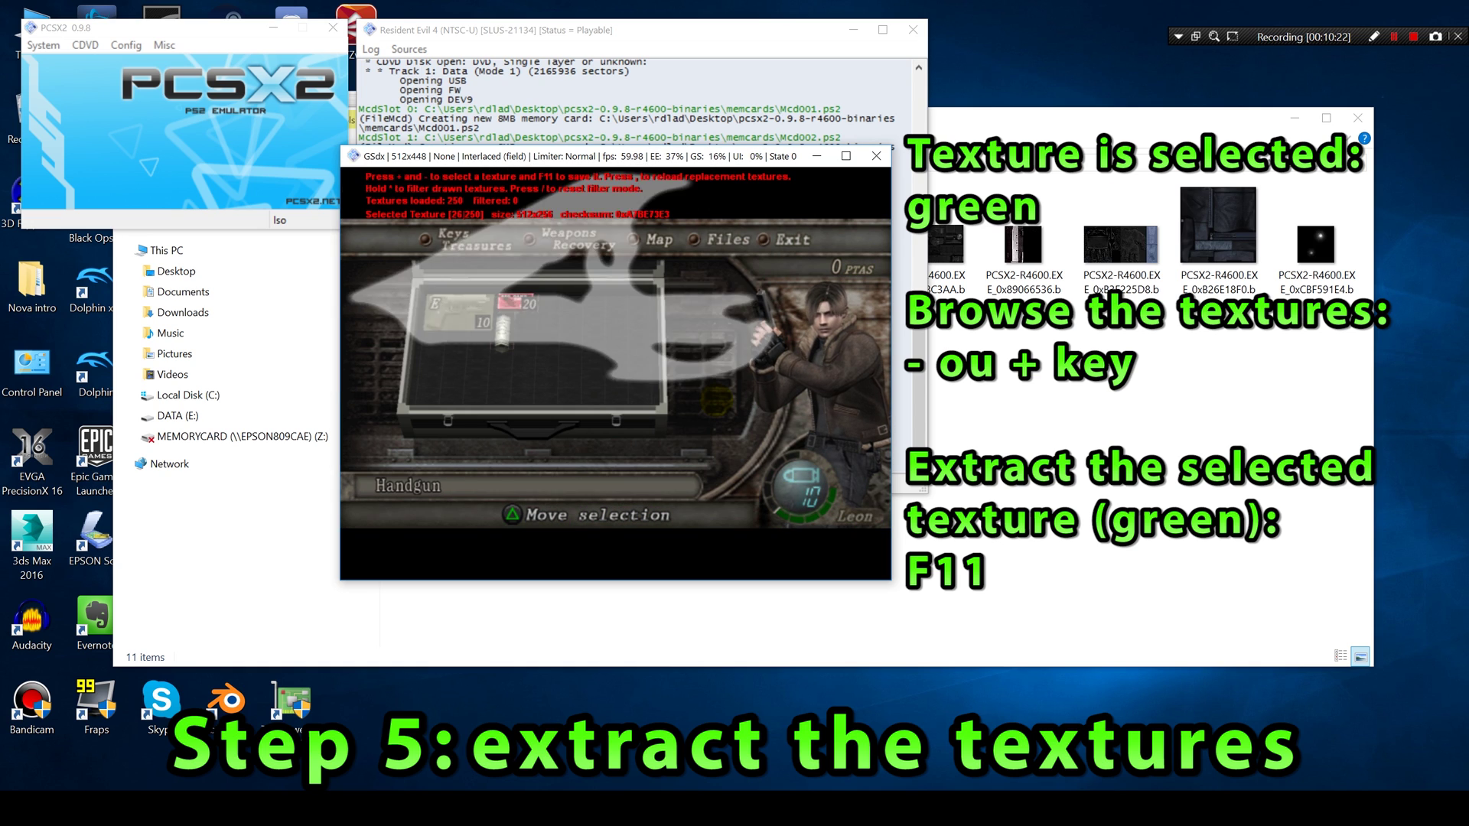
key("minus")
key("minus")
key("minus")
key("minus")
key("minus")
key("minus")
key("minus")
key("minus")
key("minus")
key("minus")
key("minus")
key("minus")
key("minus")
key("minus")
key("minus")
key("minus")
key("minus")
key("minus")
key("minus")
key("minus")
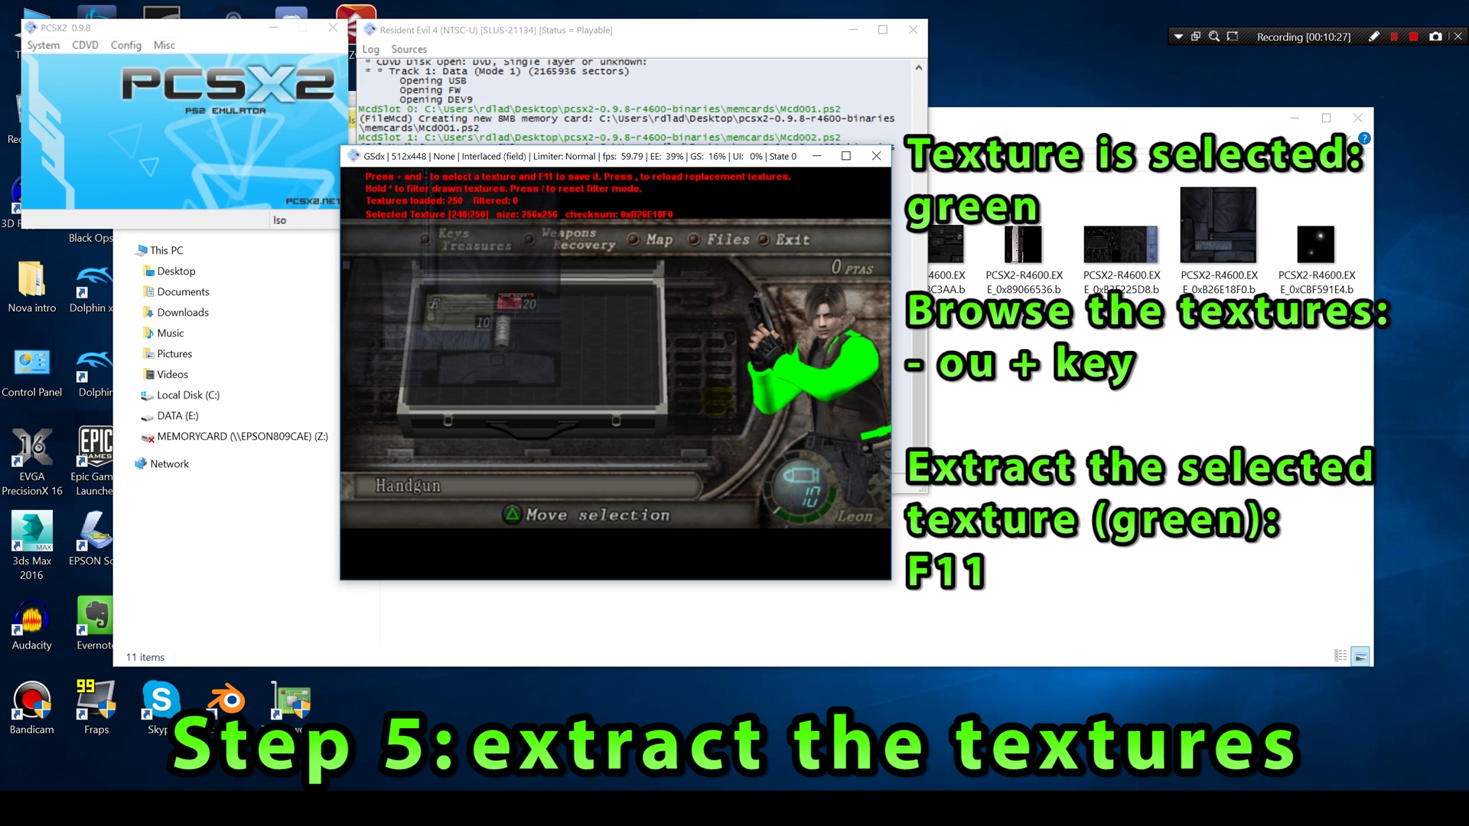
Switch to the Out folder and delete the textures PCSX2-R4600.EXE_0xB26E18F0.bmp and PCSX2-R4600.EXE_0xCBF591E4.bmp.
left_click(1056, 325)
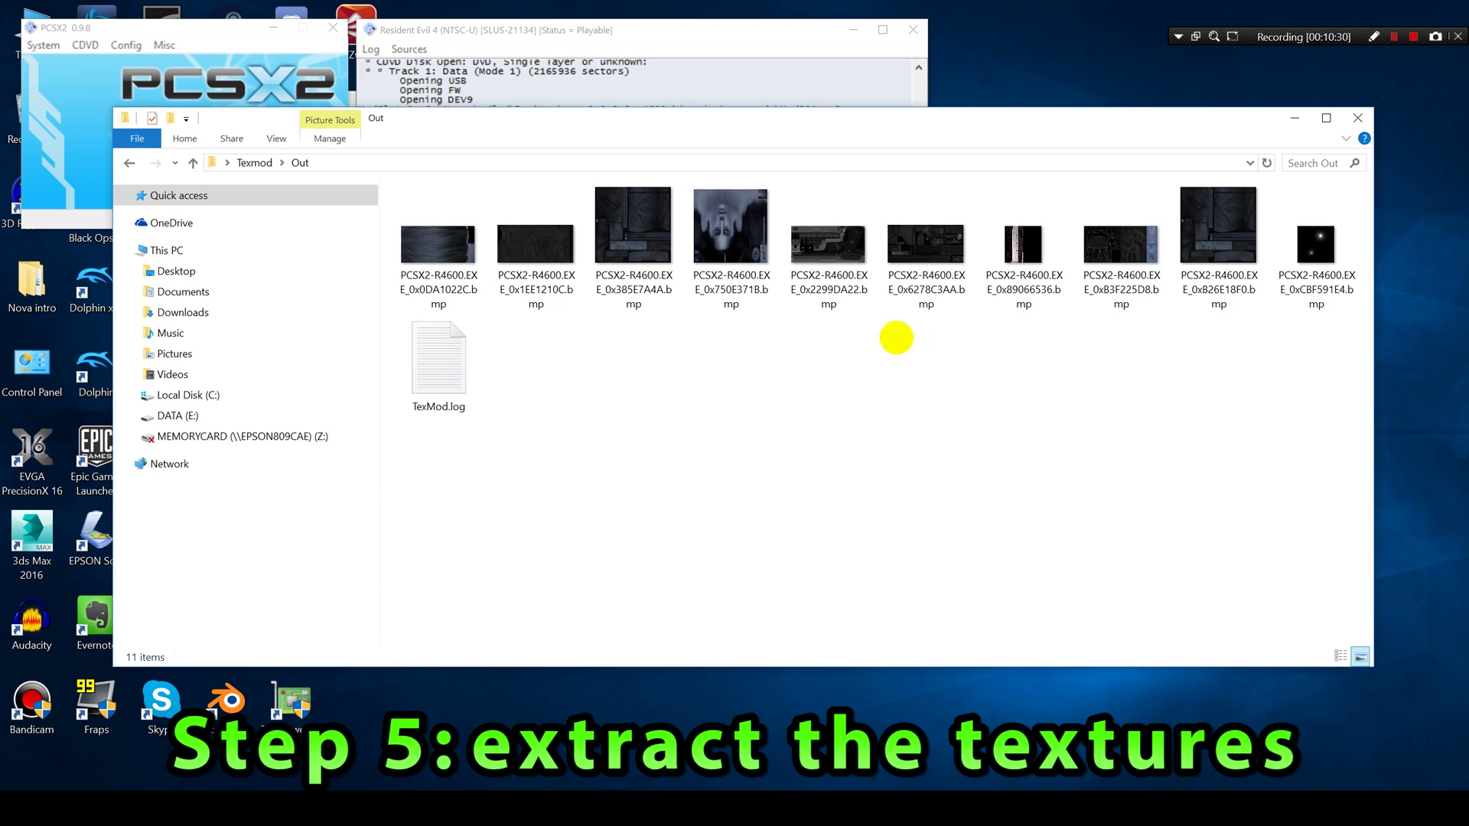
left_click(1204, 281)
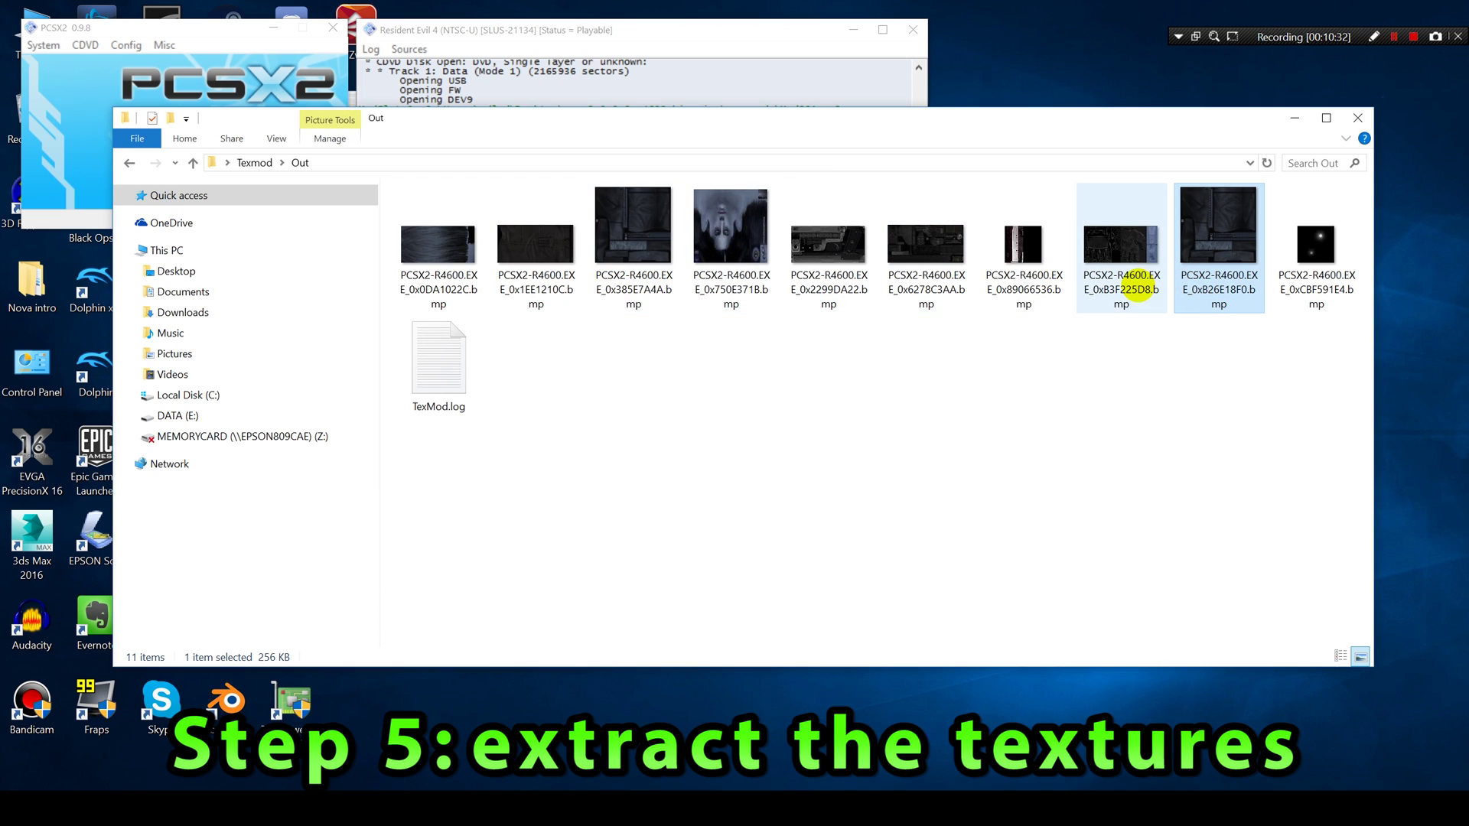
key("Delete")
left_click(1220, 274)
key("Delete")
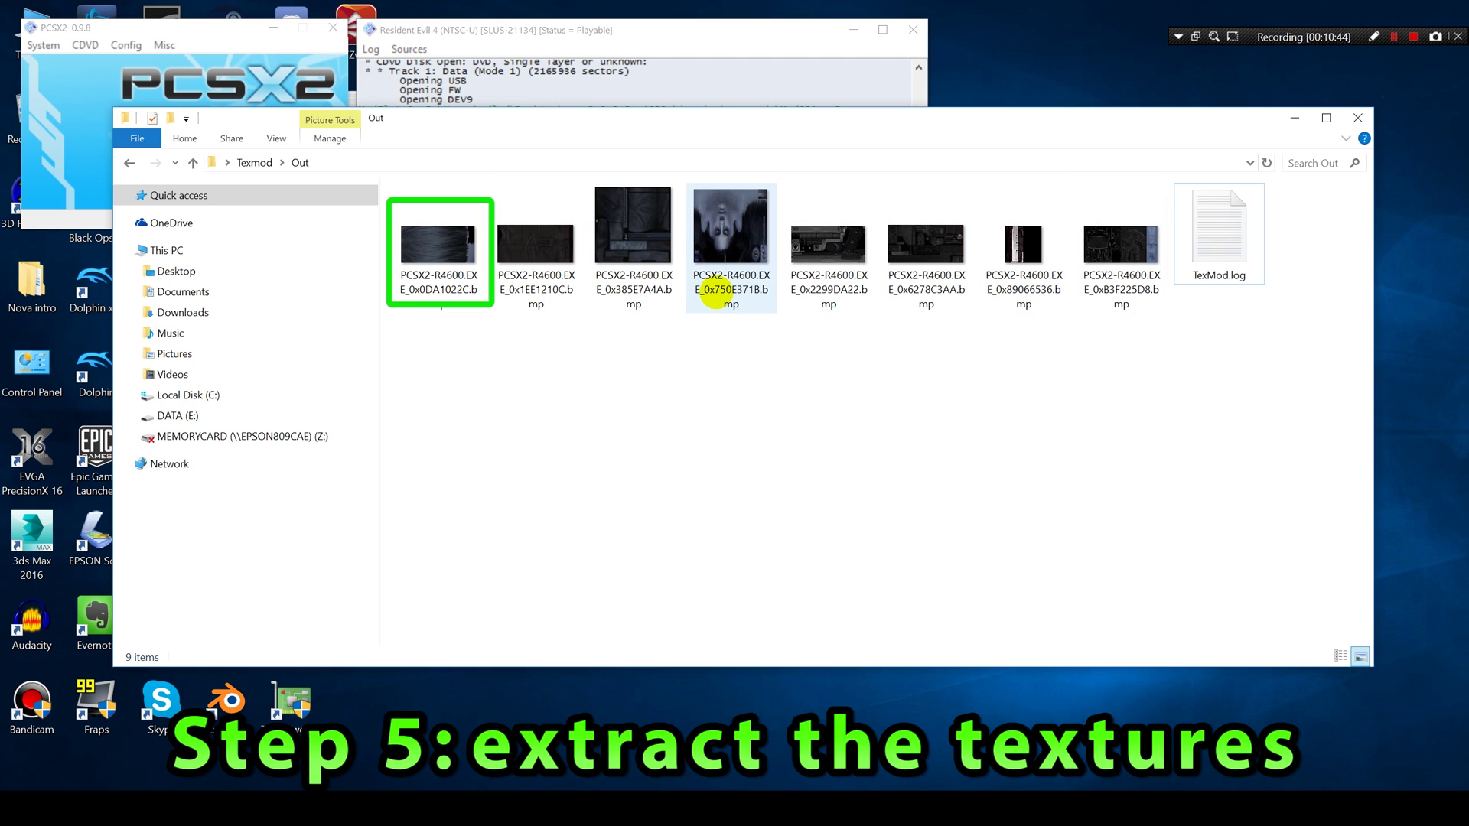
mouse_move(712, 293)
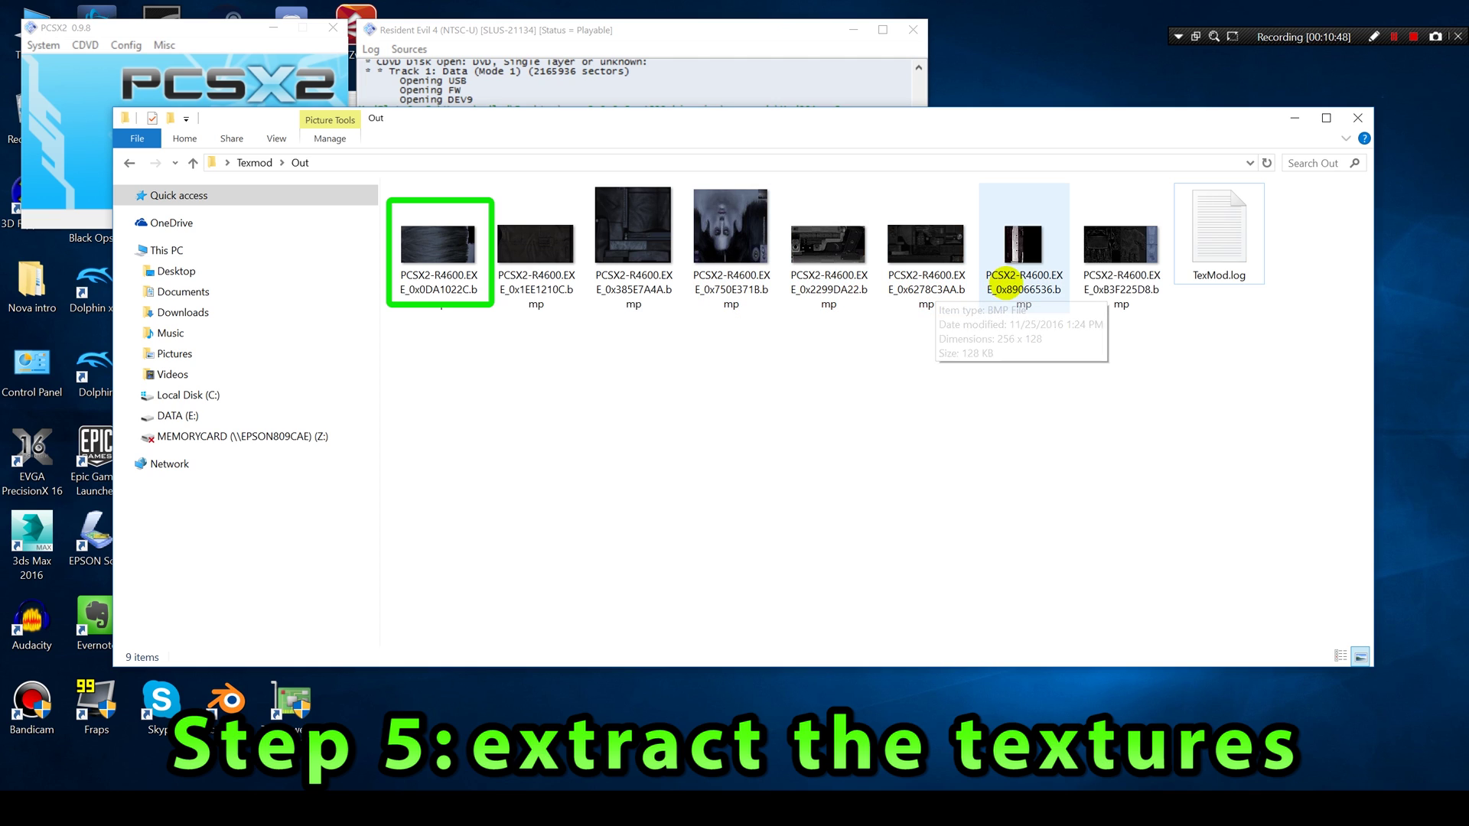
mouse_move(1140, 291)
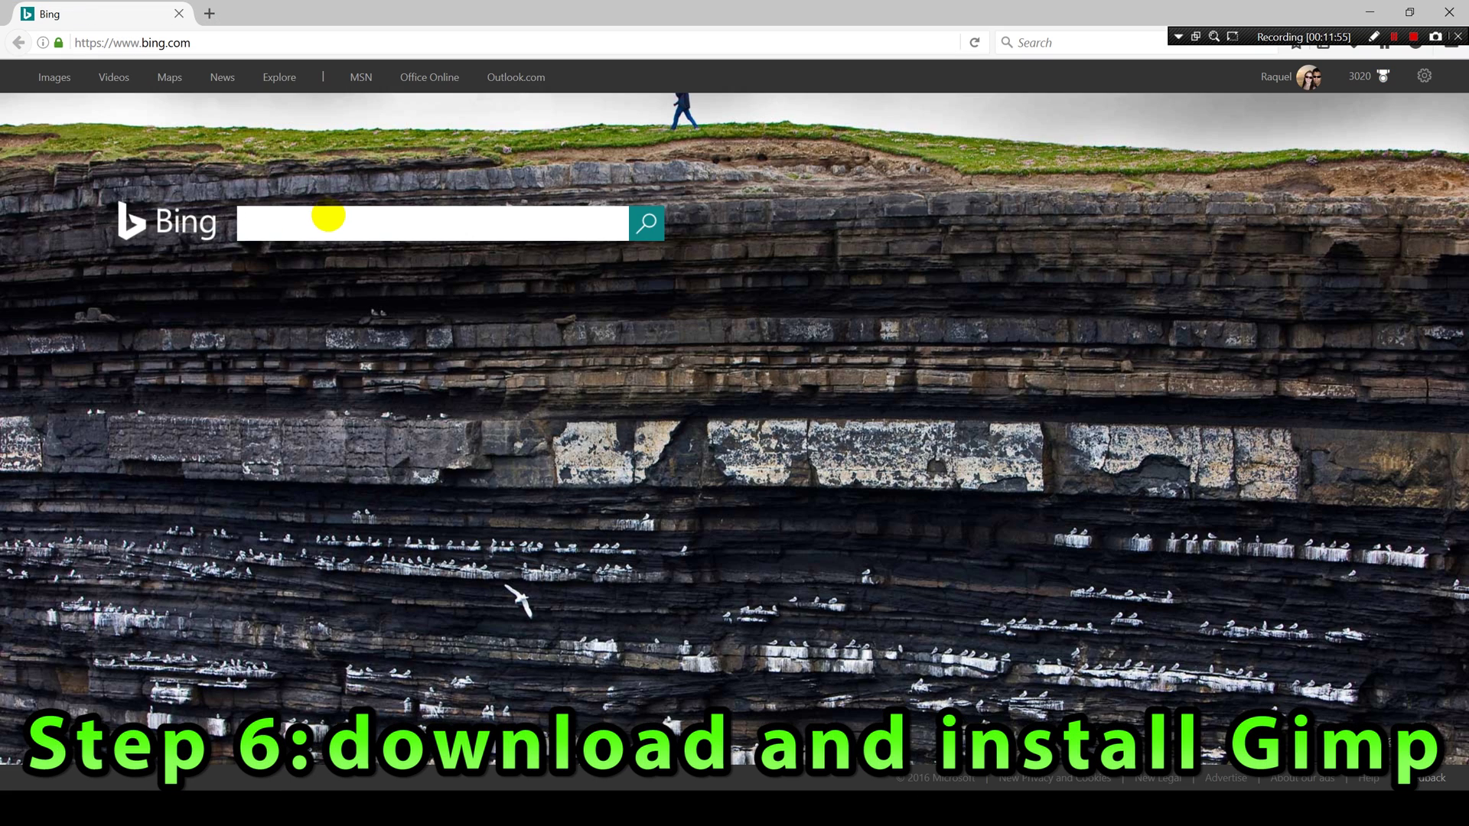
Search Bing for "gimp" in the web browser.
left_click(314, 223)
type("gi")
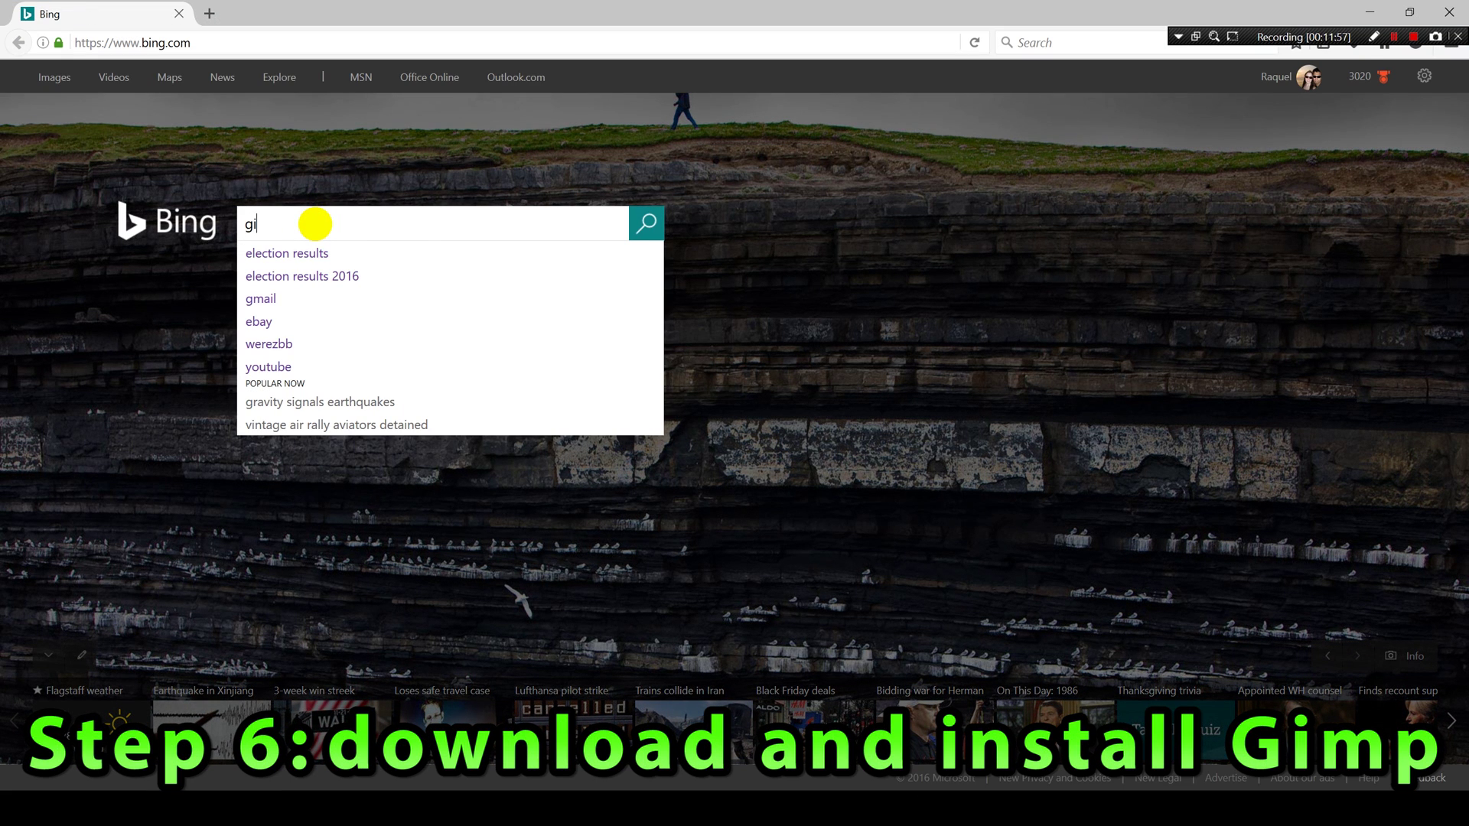
type("mp")
key("Return")
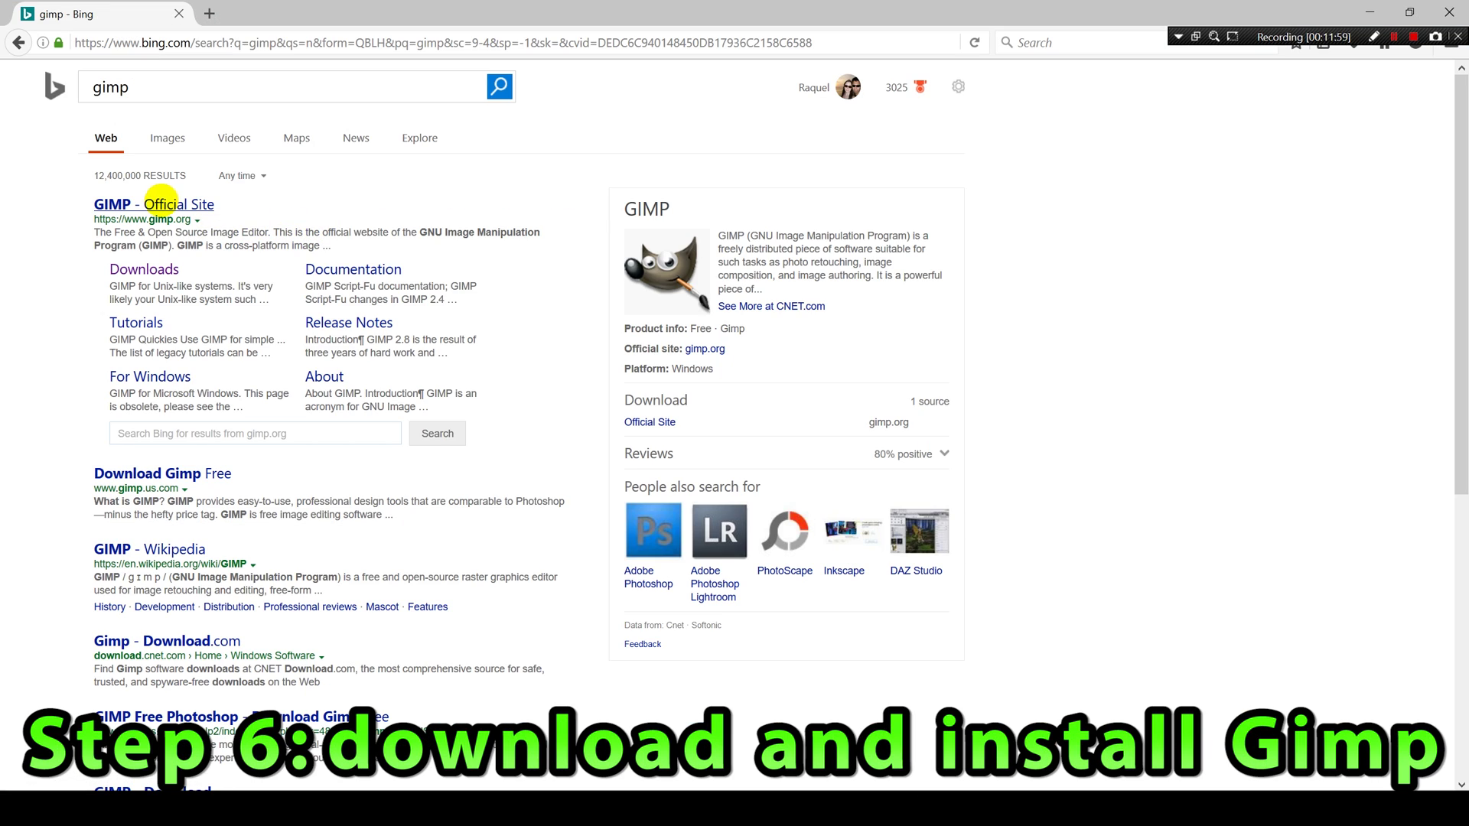
Go to GIMP's official Downloads page and save the direct download of the GIMP 2.8.18 Windows installer.
left_click(144, 269)
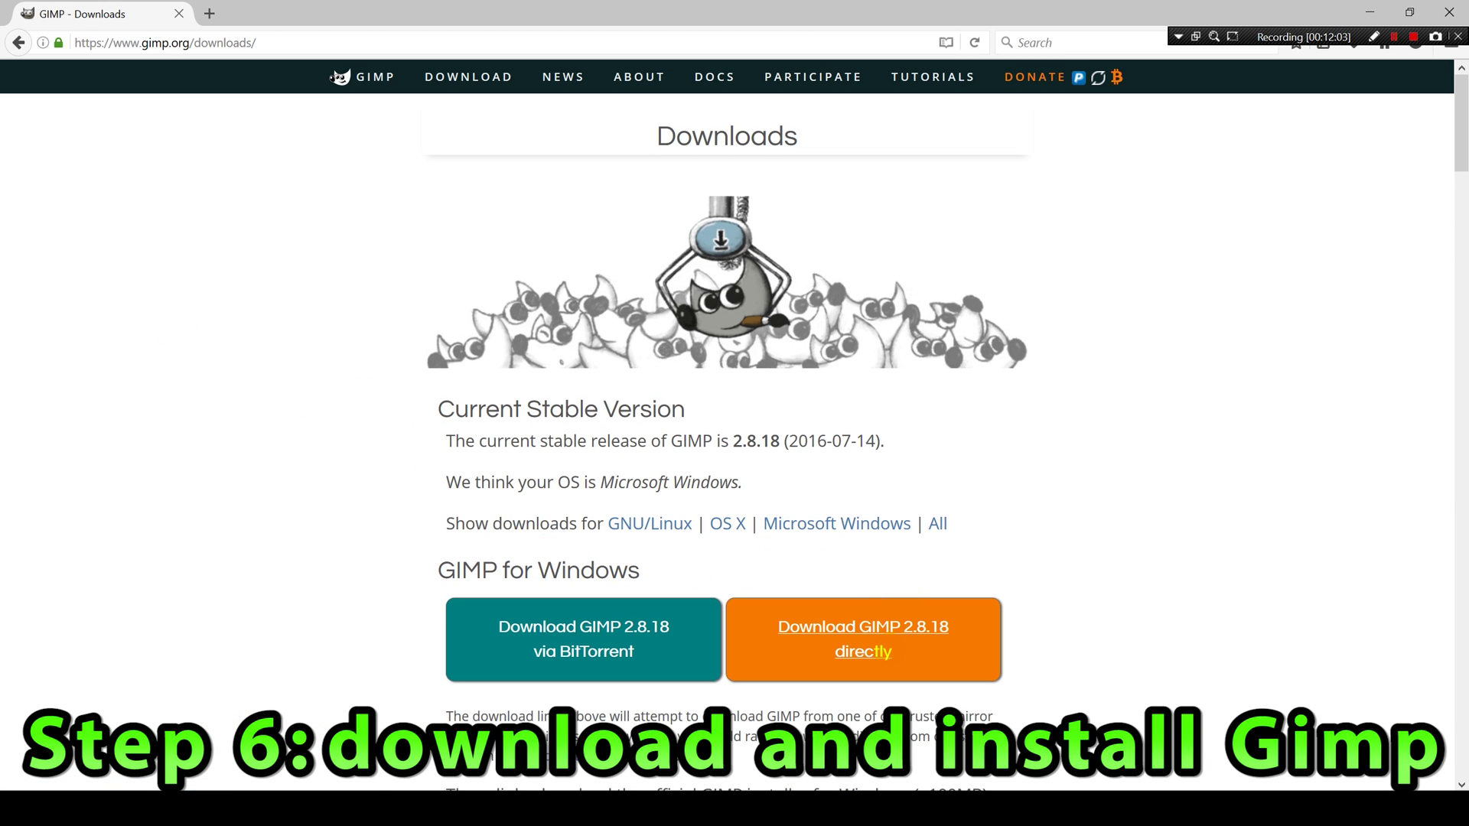
left_click(886, 651)
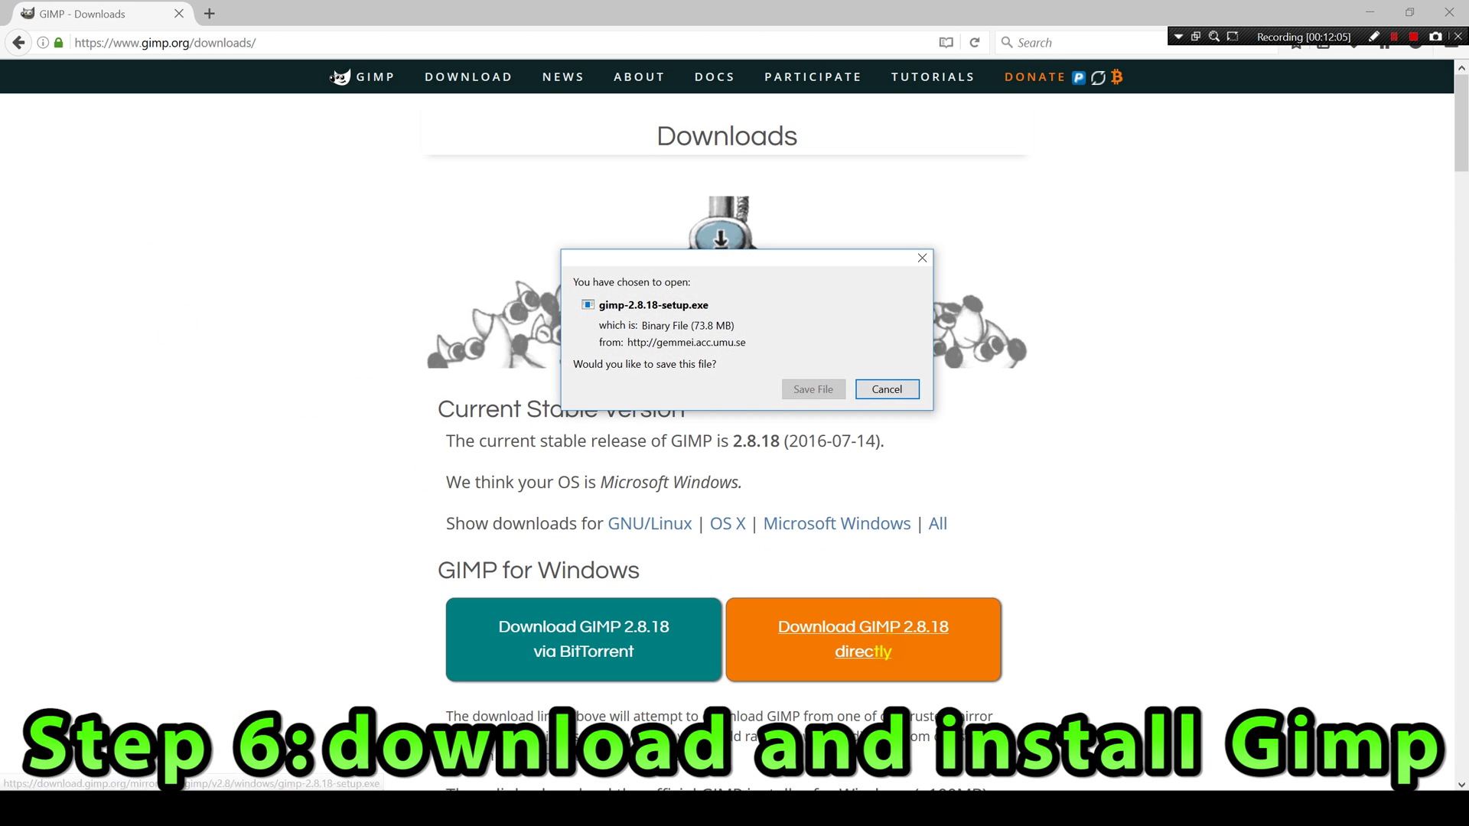
left_click(815, 389)
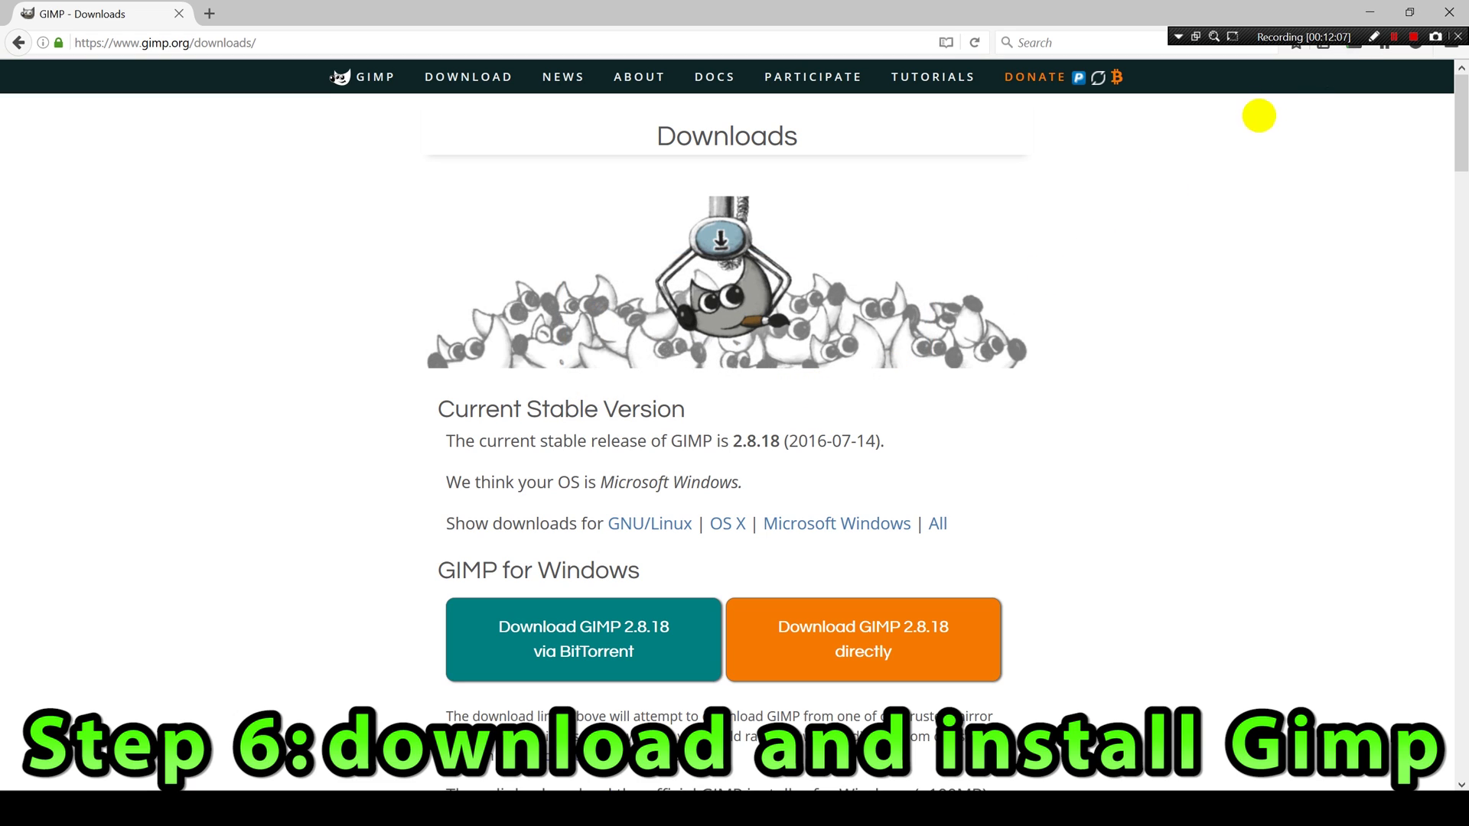
Run the downloaded gimp-2.8.18-setup.exe and install GIMP without customizing the setup.
left_click(1355, 47)
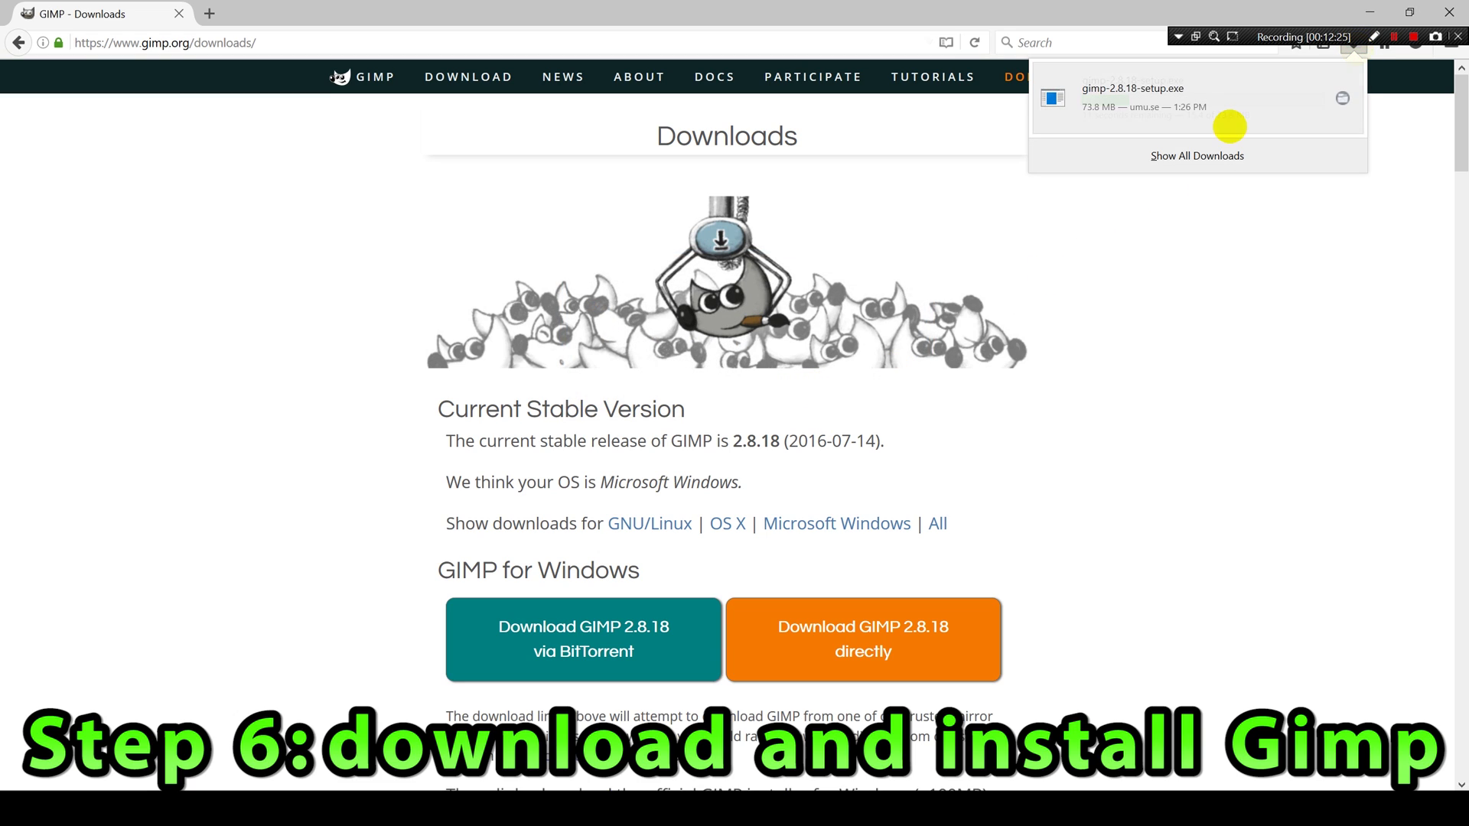
left_click(1224, 122)
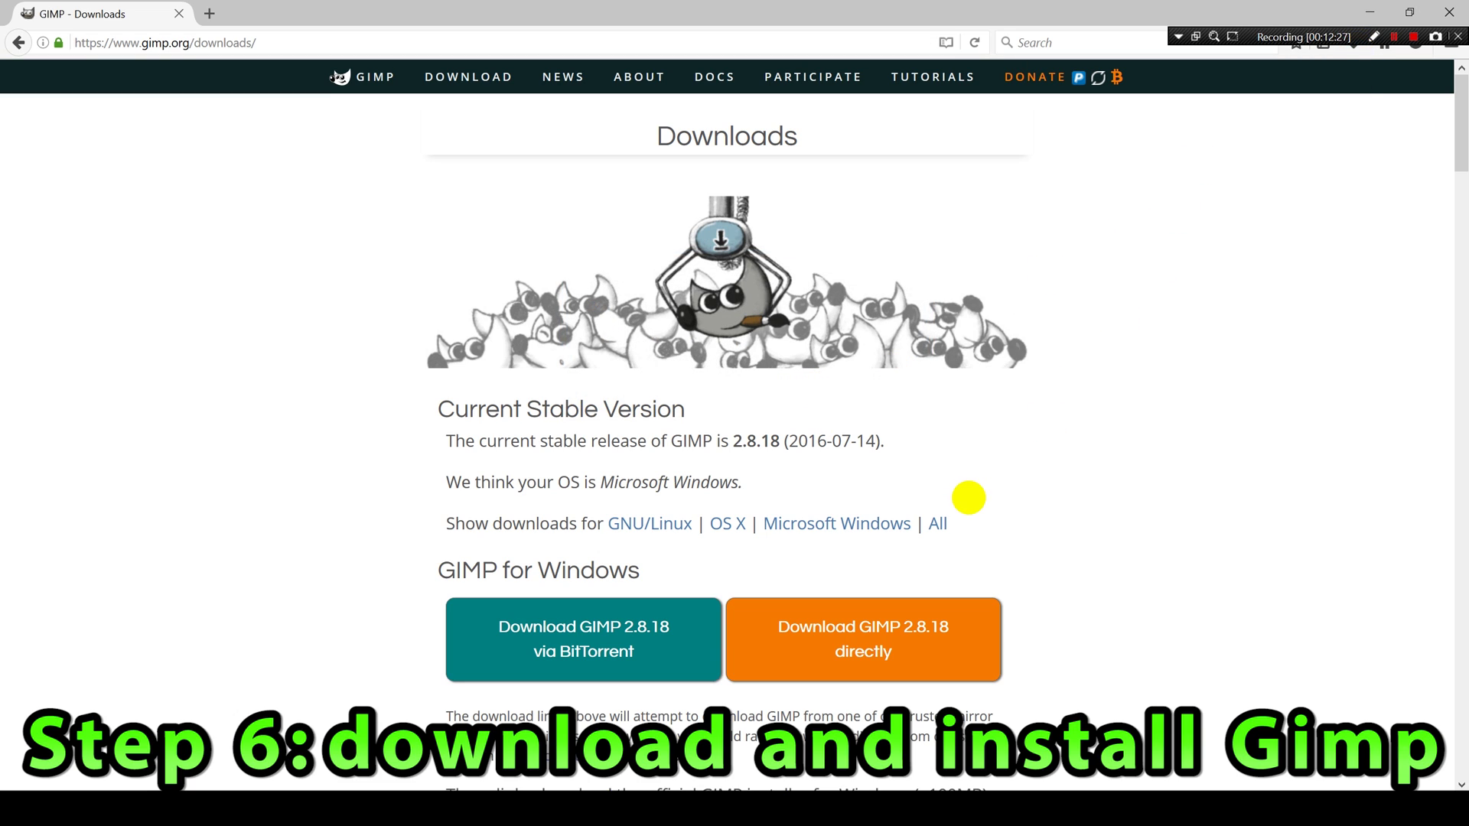
left_click(788, 423)
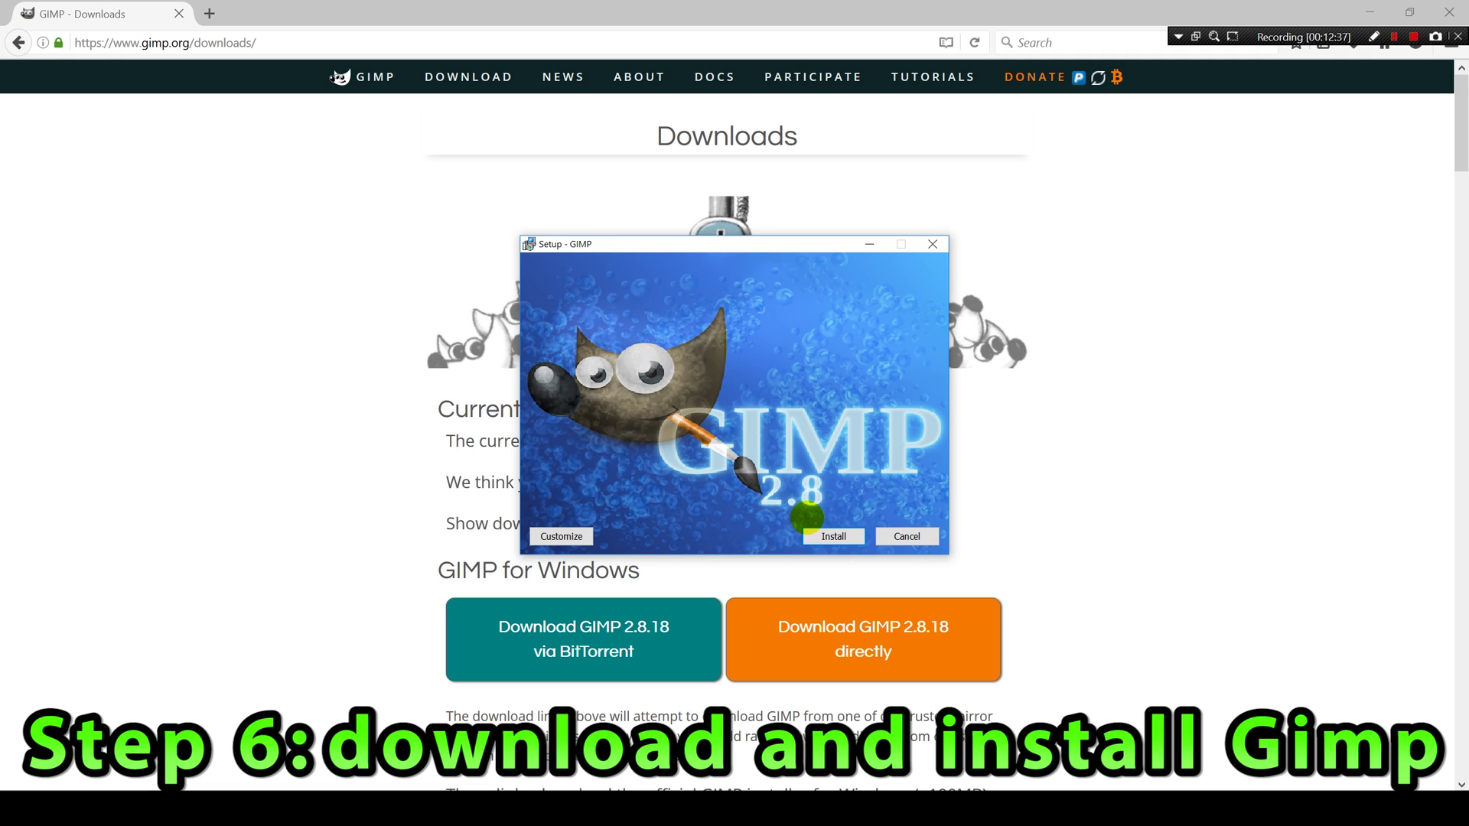
left_click(814, 534)
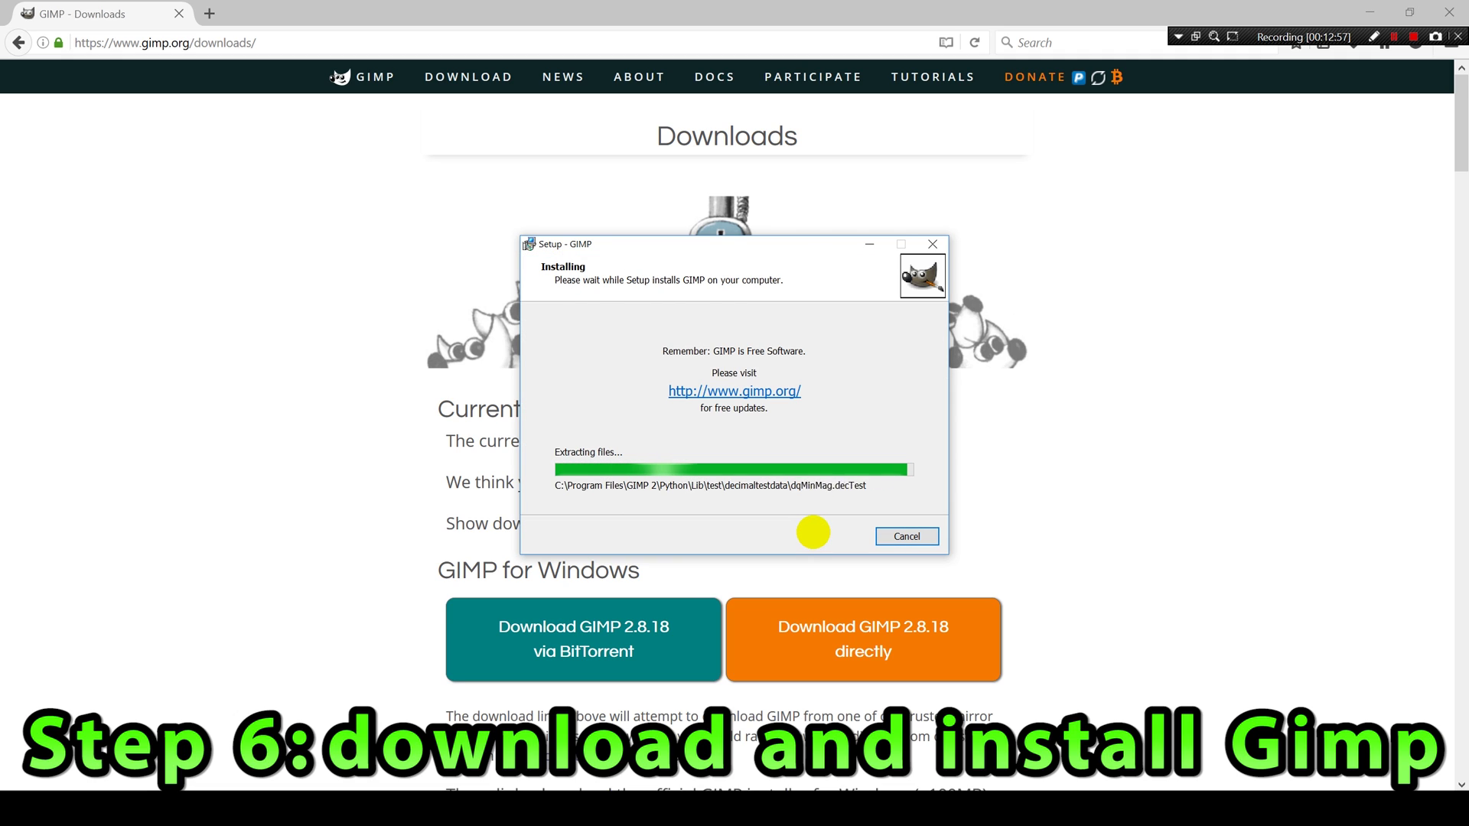
left_click(813, 533)
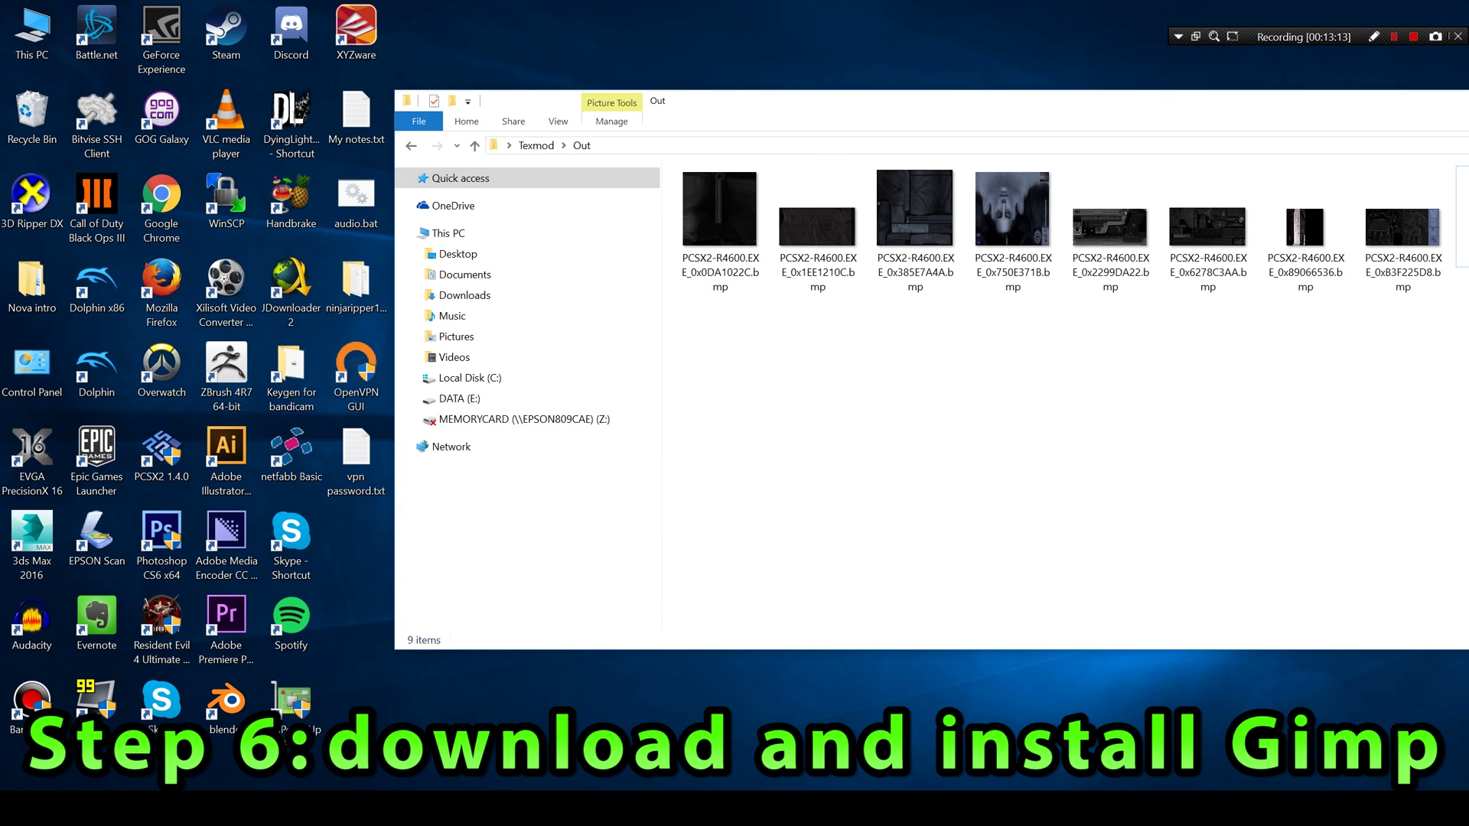
Find the GIMP 2 desktop app with a Windows search for "gimp" and launch it.
key("super")
type("gimp")
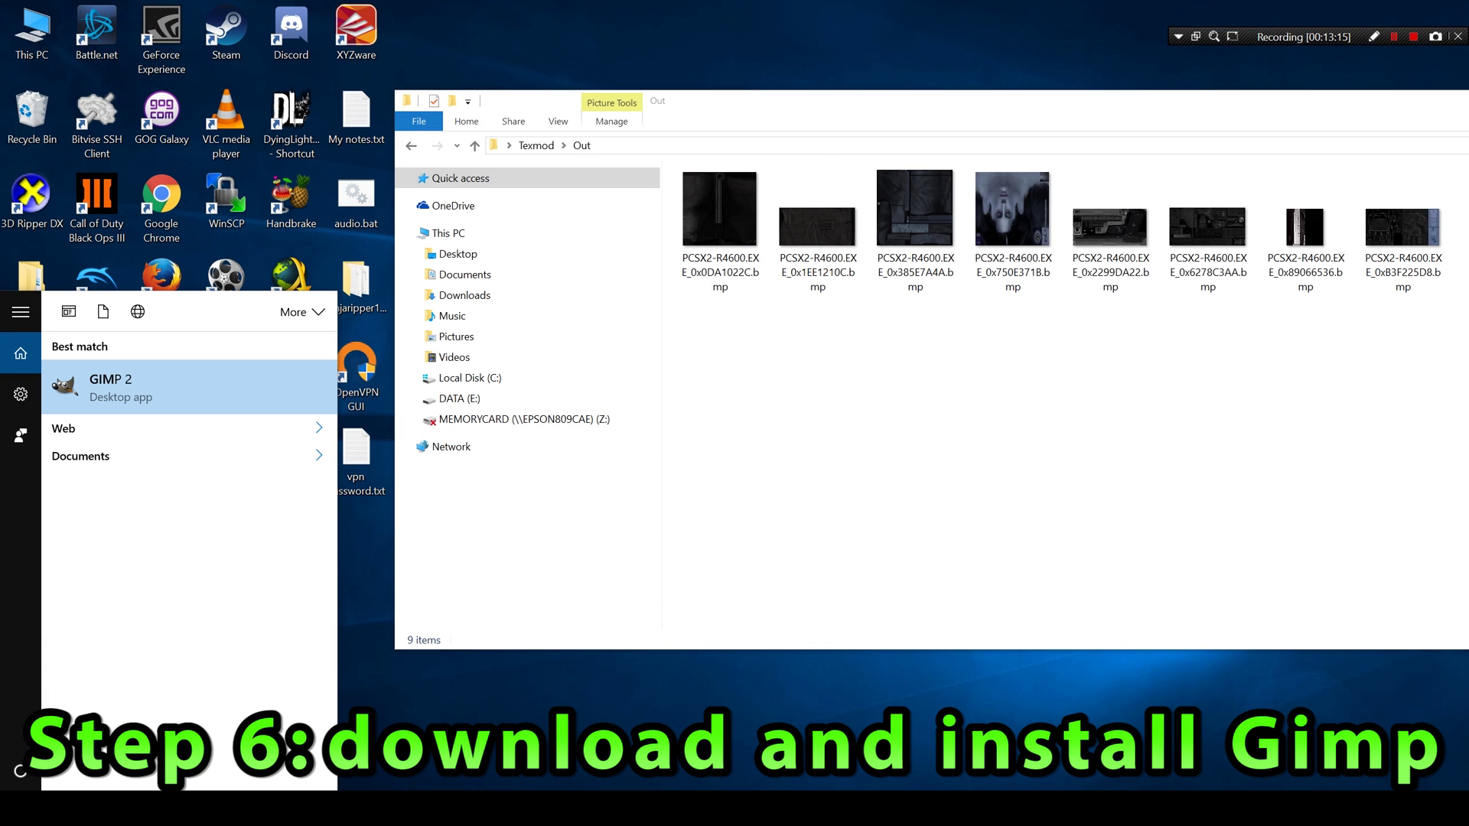
left_click(148, 388)
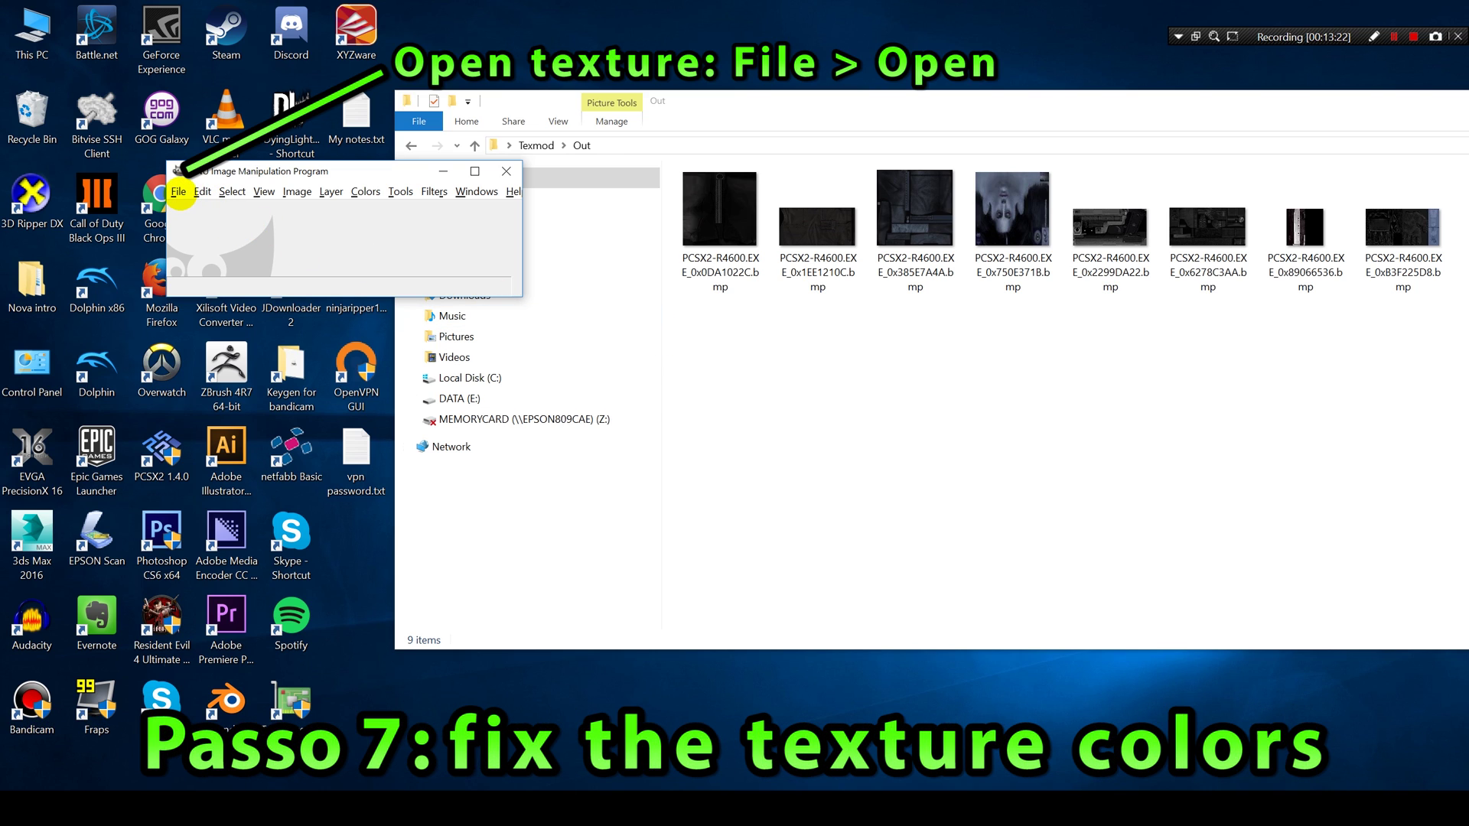
Open the face texture PCSX2-R4600.EXE_0x750E371B.bmp in GIMP from the Texmod\Out folder on the Desktop.
left_click(179, 193)
left_click(197, 243)
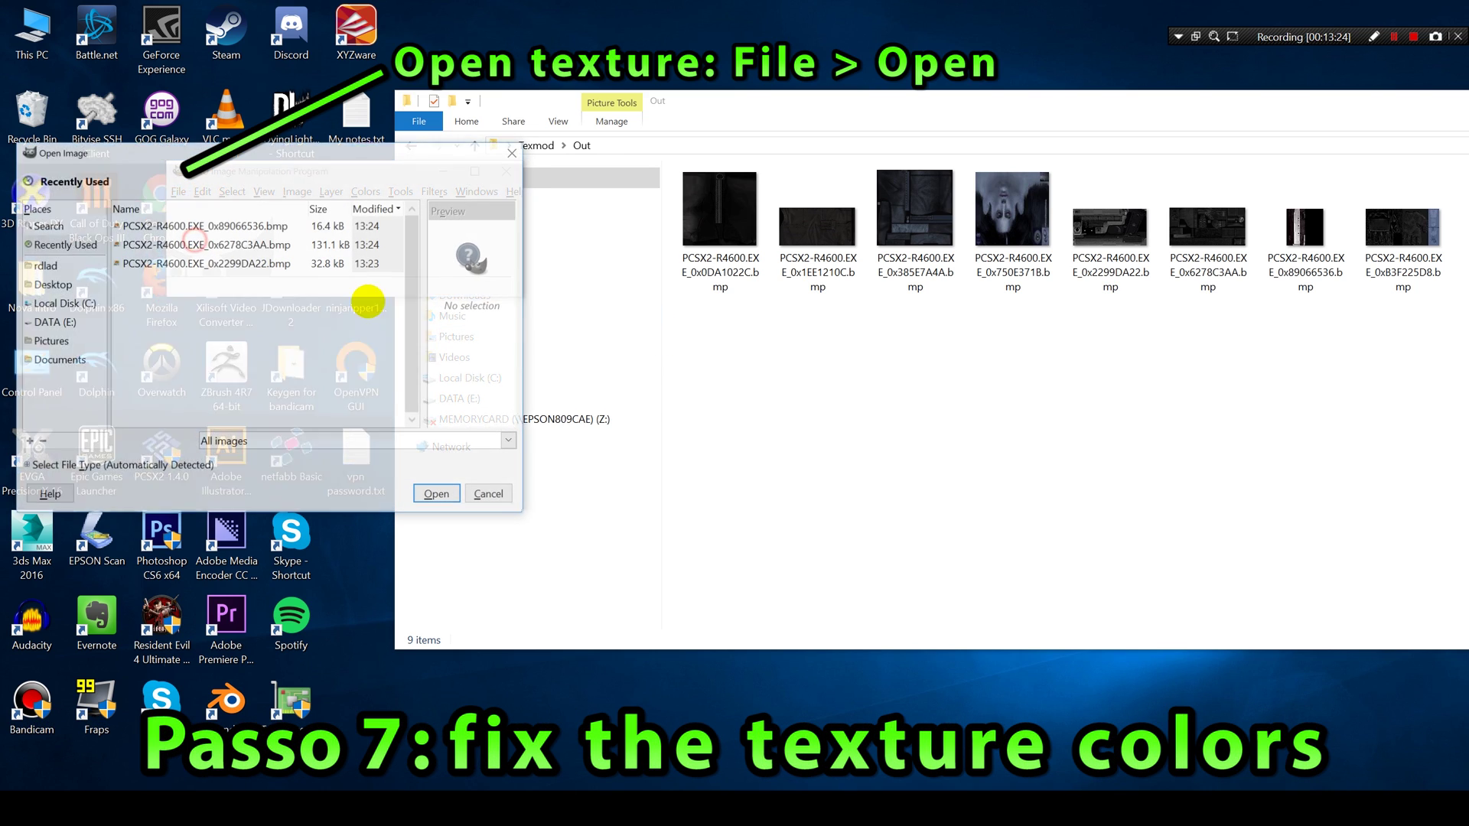
left_click(46, 282)
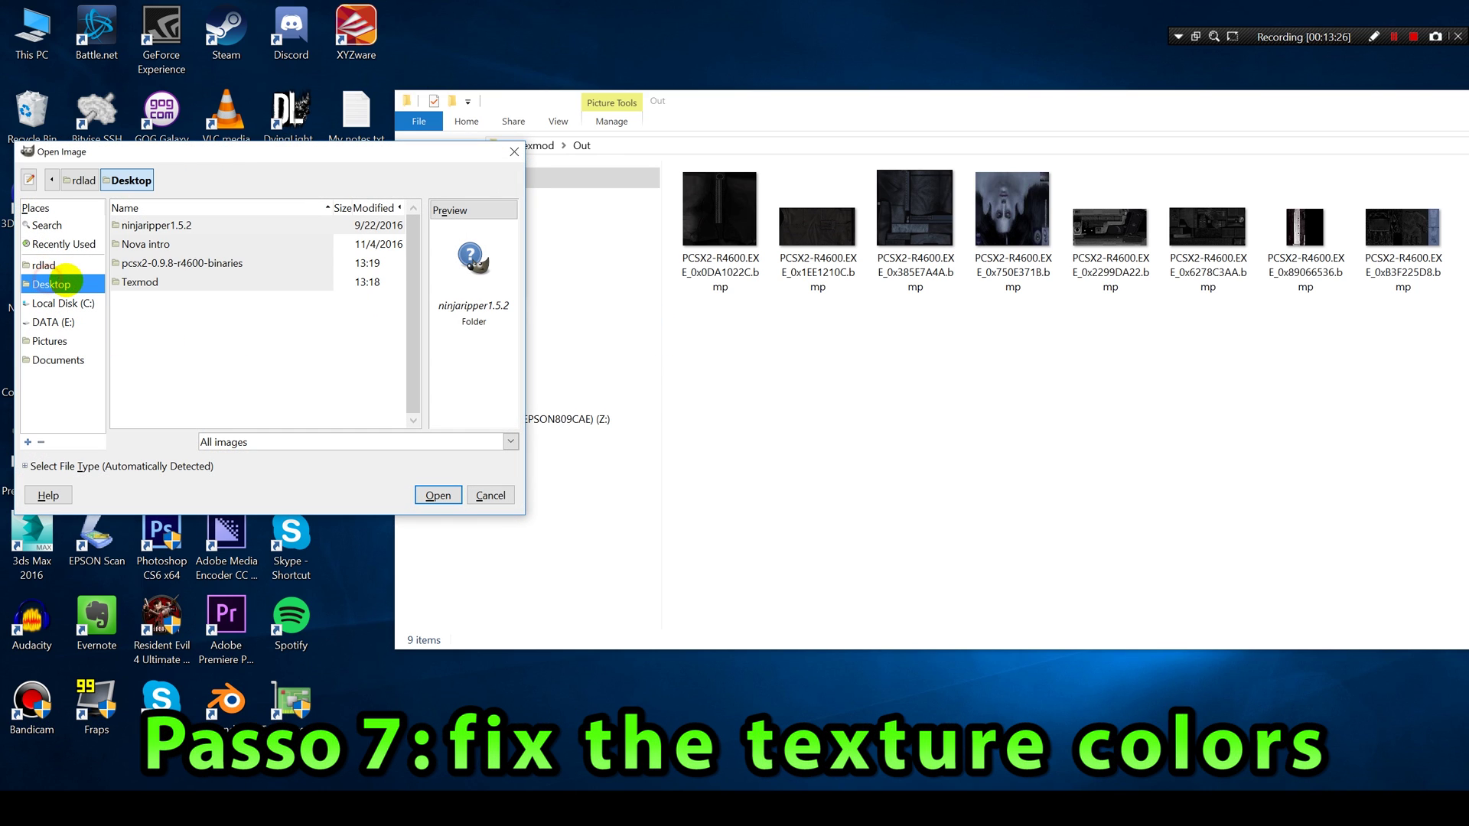
double_click(139, 282)
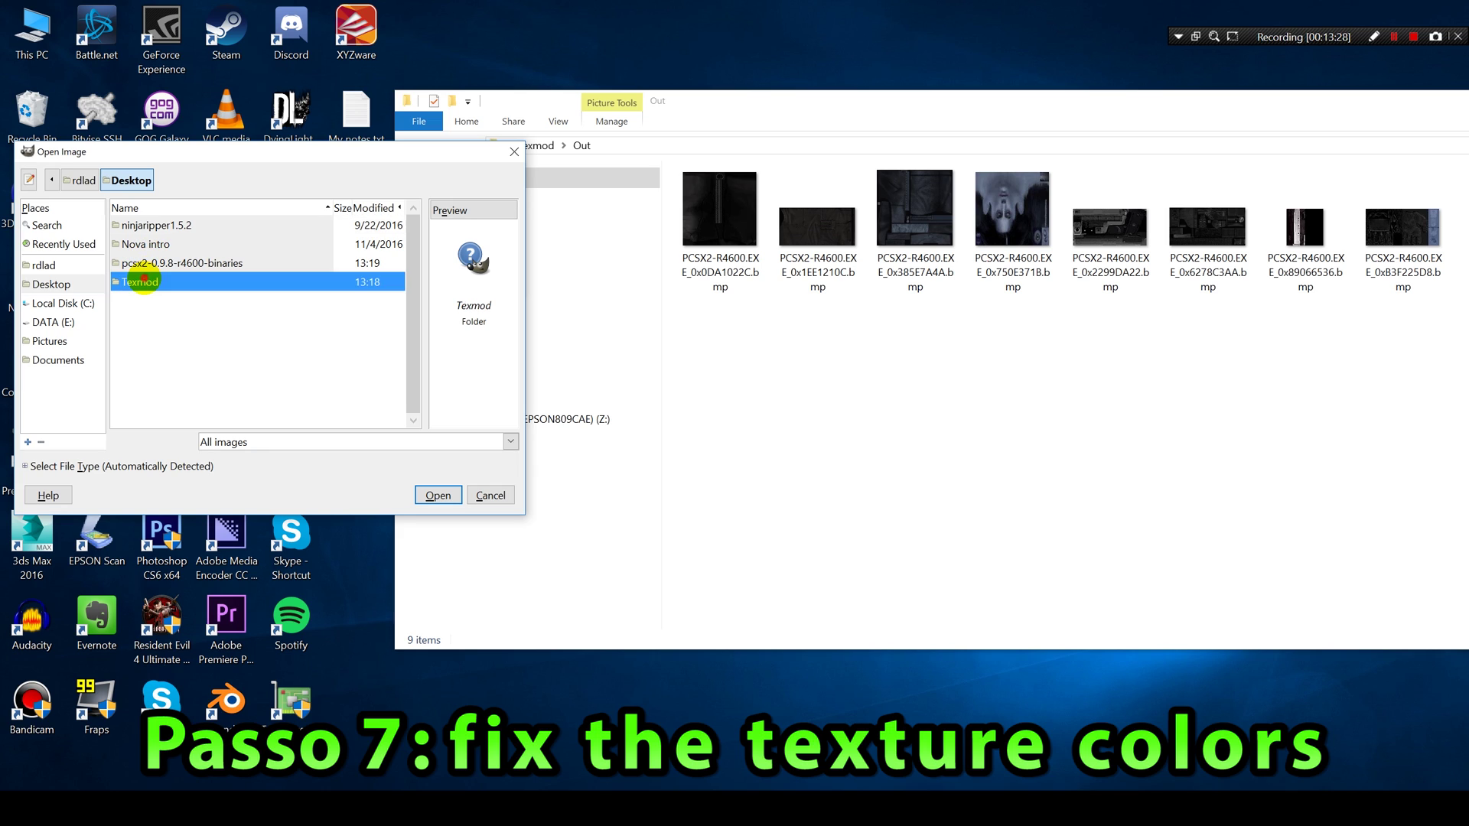
double_click(139, 226)
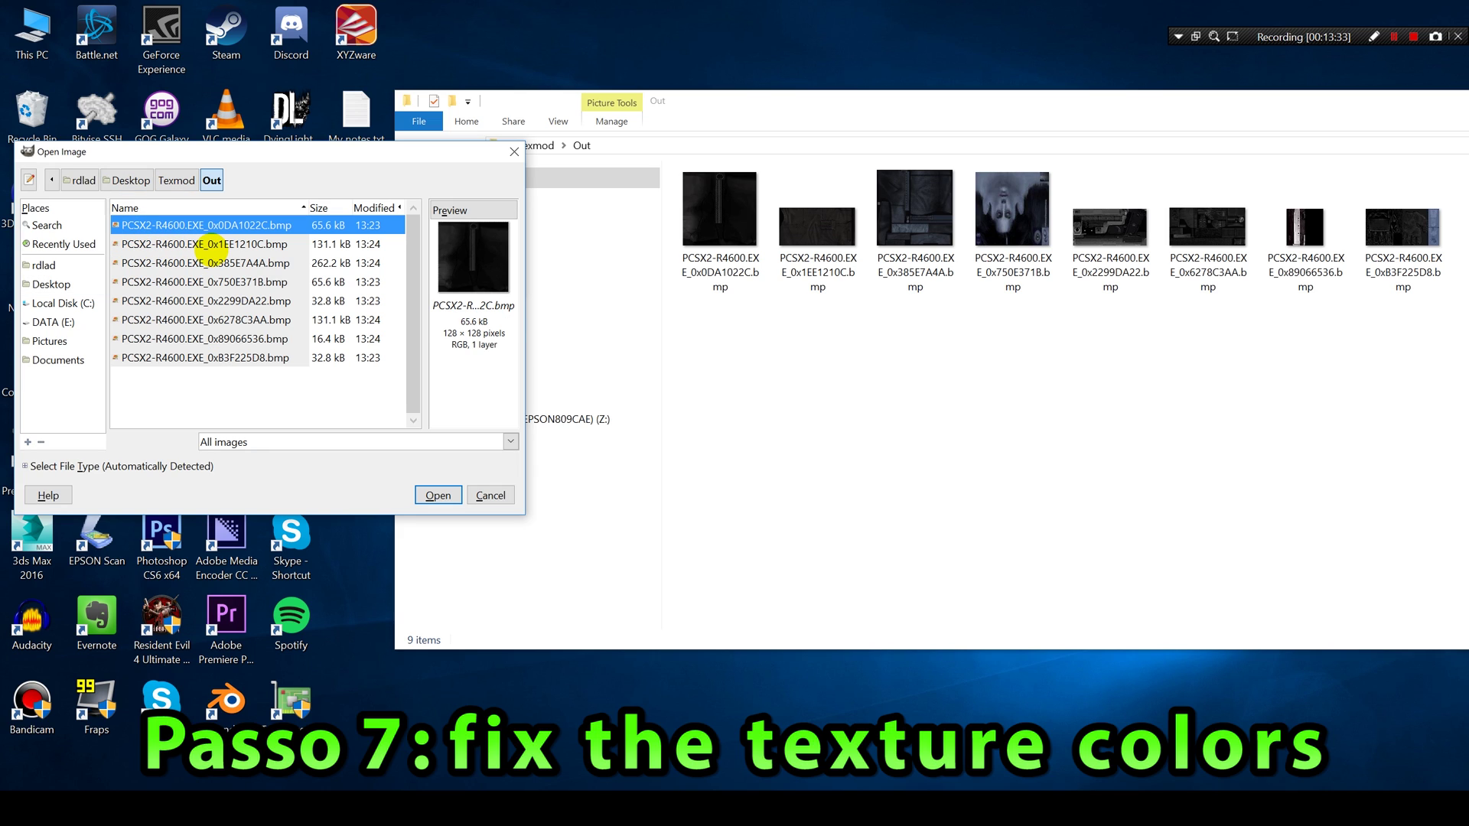
left_click(212, 300)
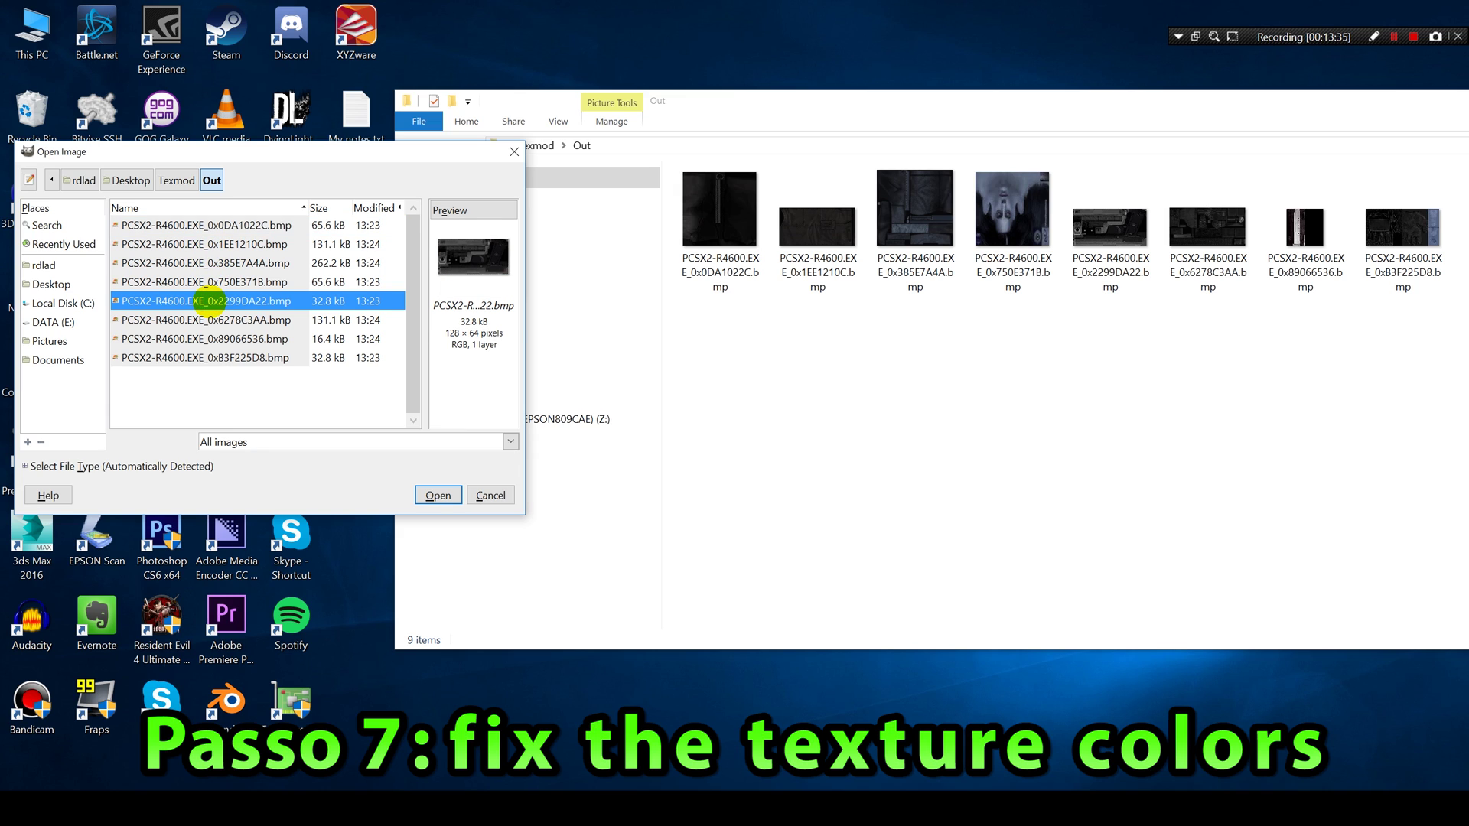
left_click(213, 281)
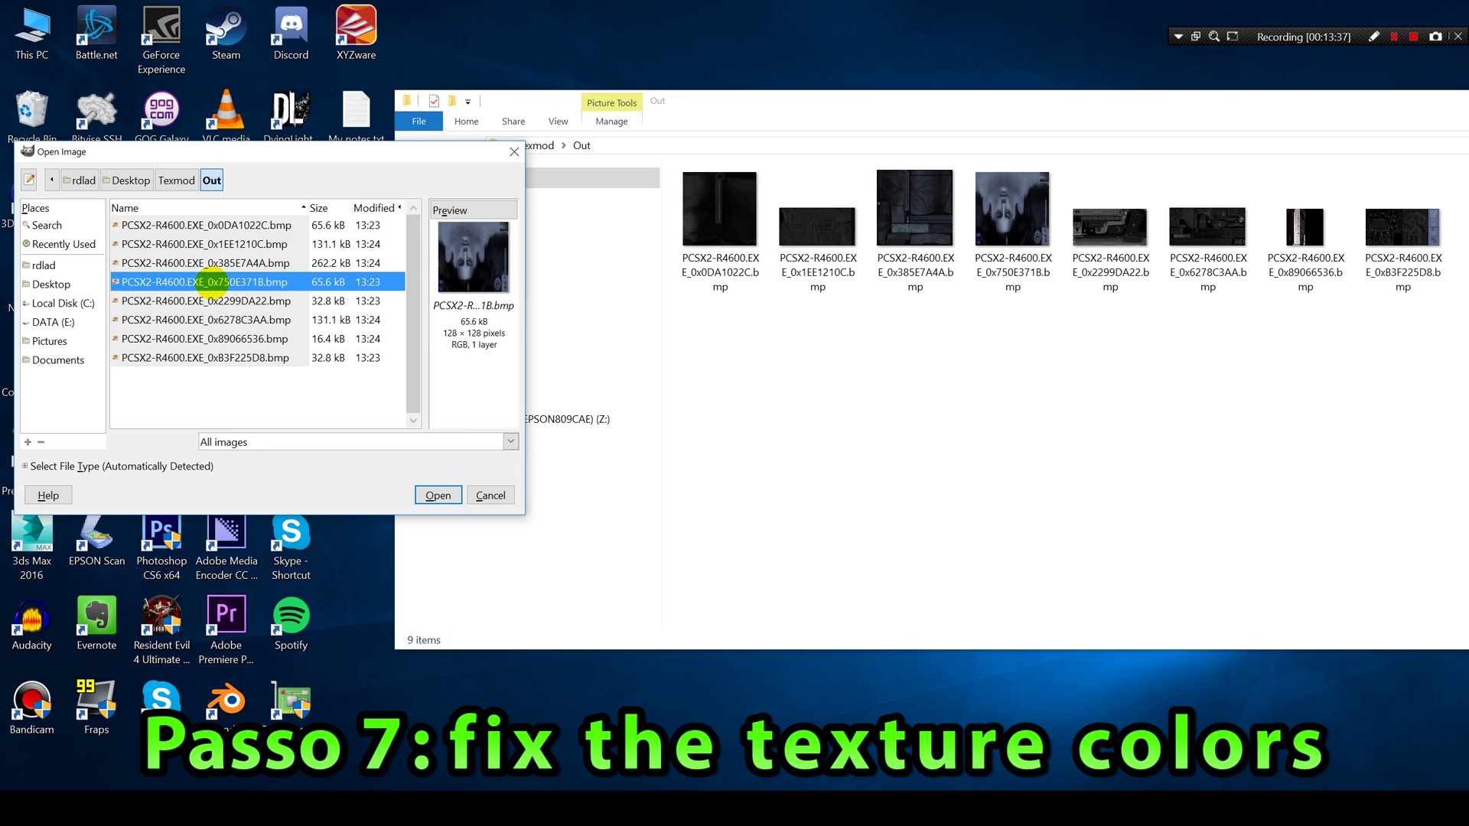
left_click(432, 495)
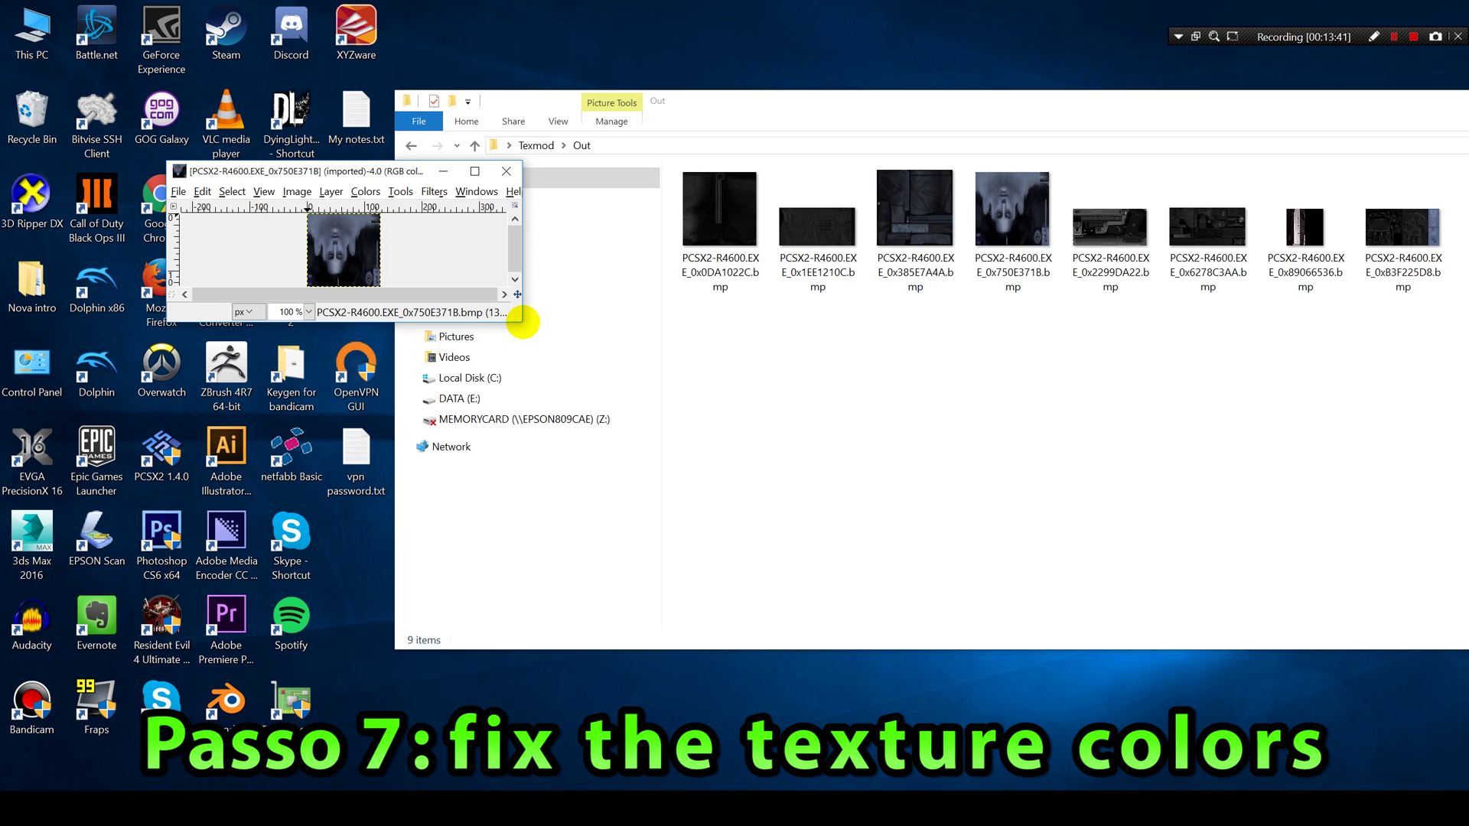
In the Channel Mixer, set the face texture's Red output channel to Red 0 and Blue 100.
left_click_drag(521, 324, 686, 470)
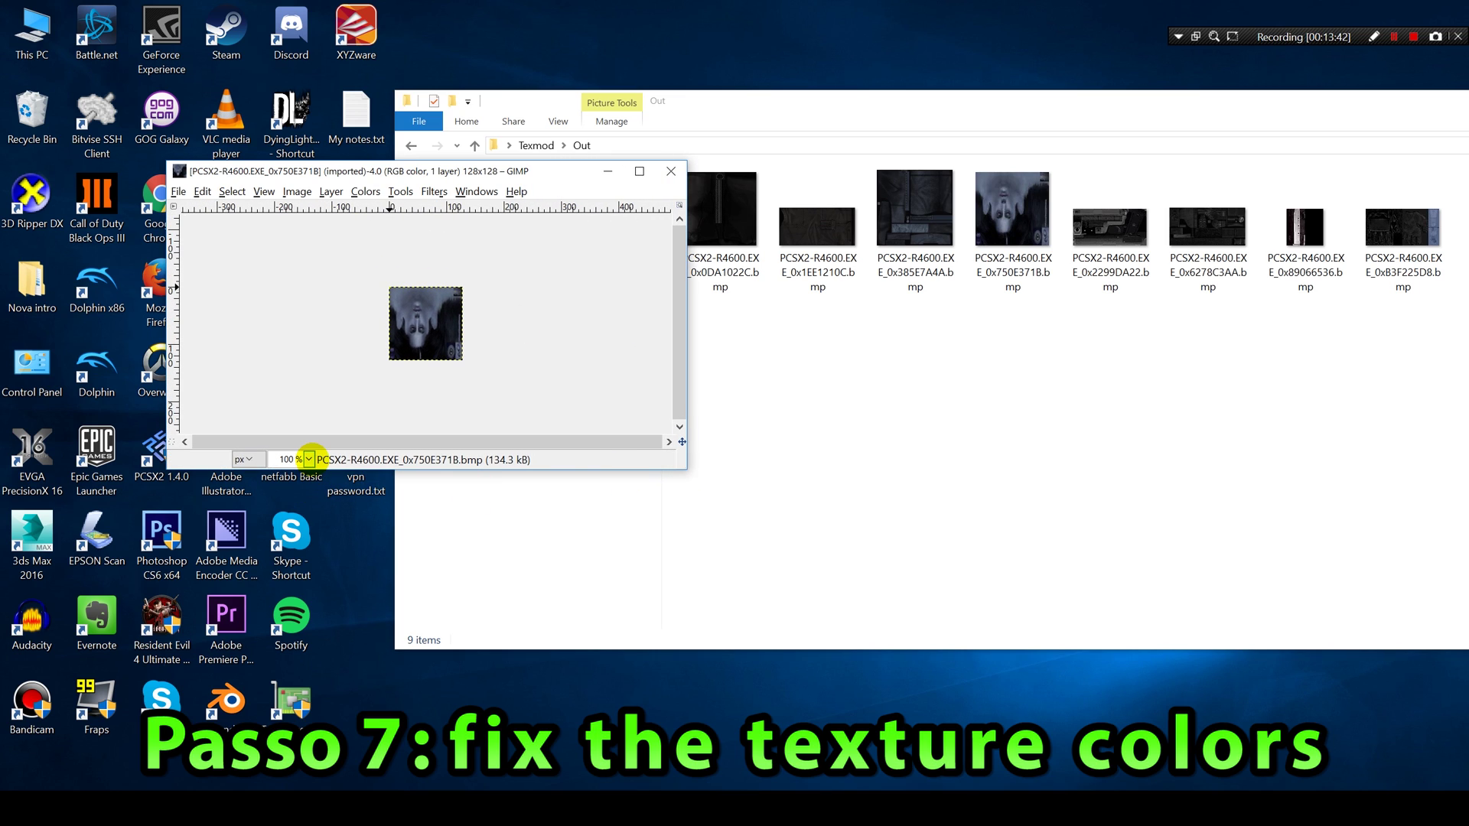
left_click(309, 459)
left_click(298, 517)
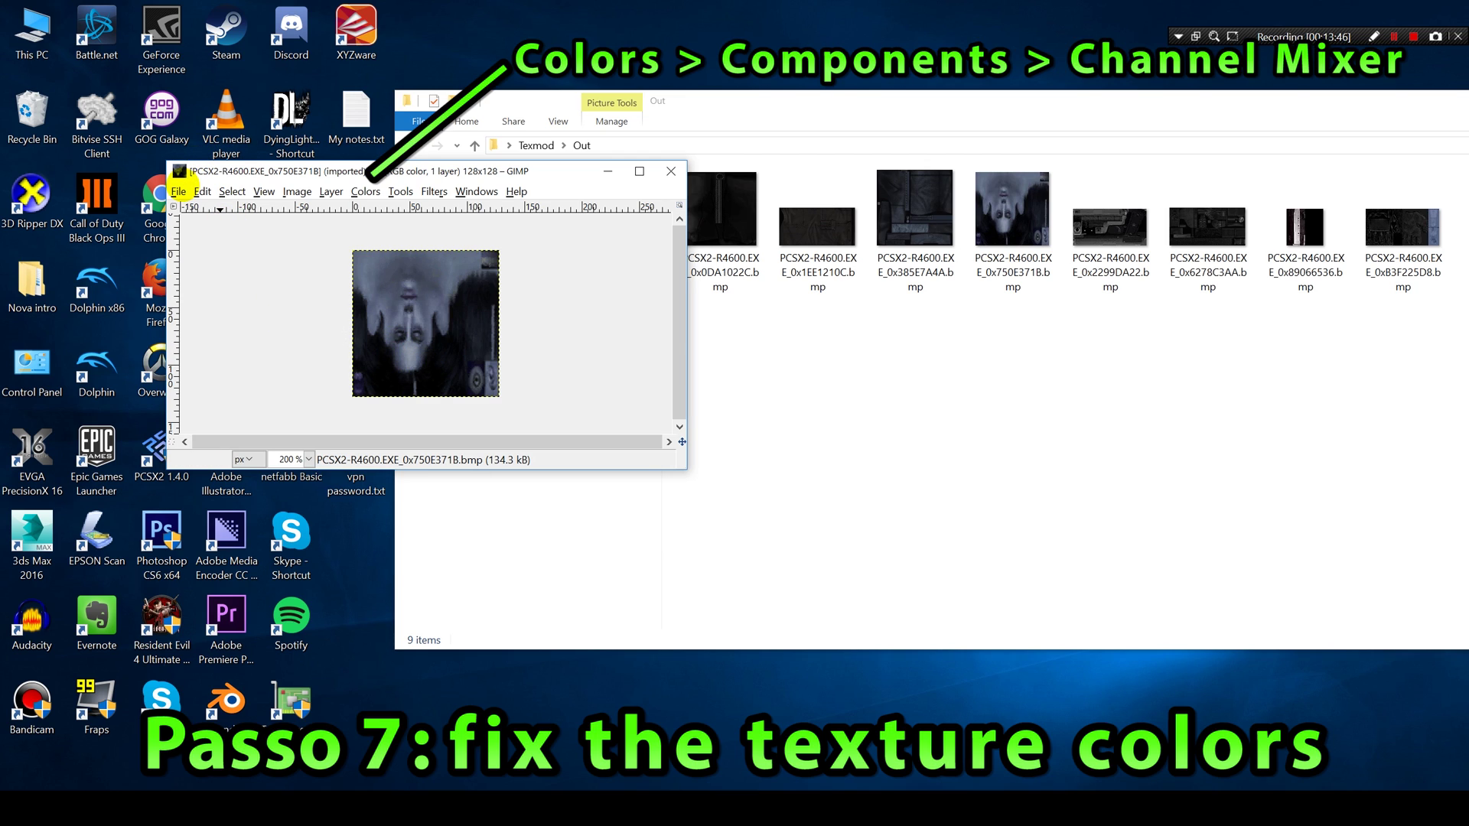
left_click(364, 192)
mouse_move(426, 421)
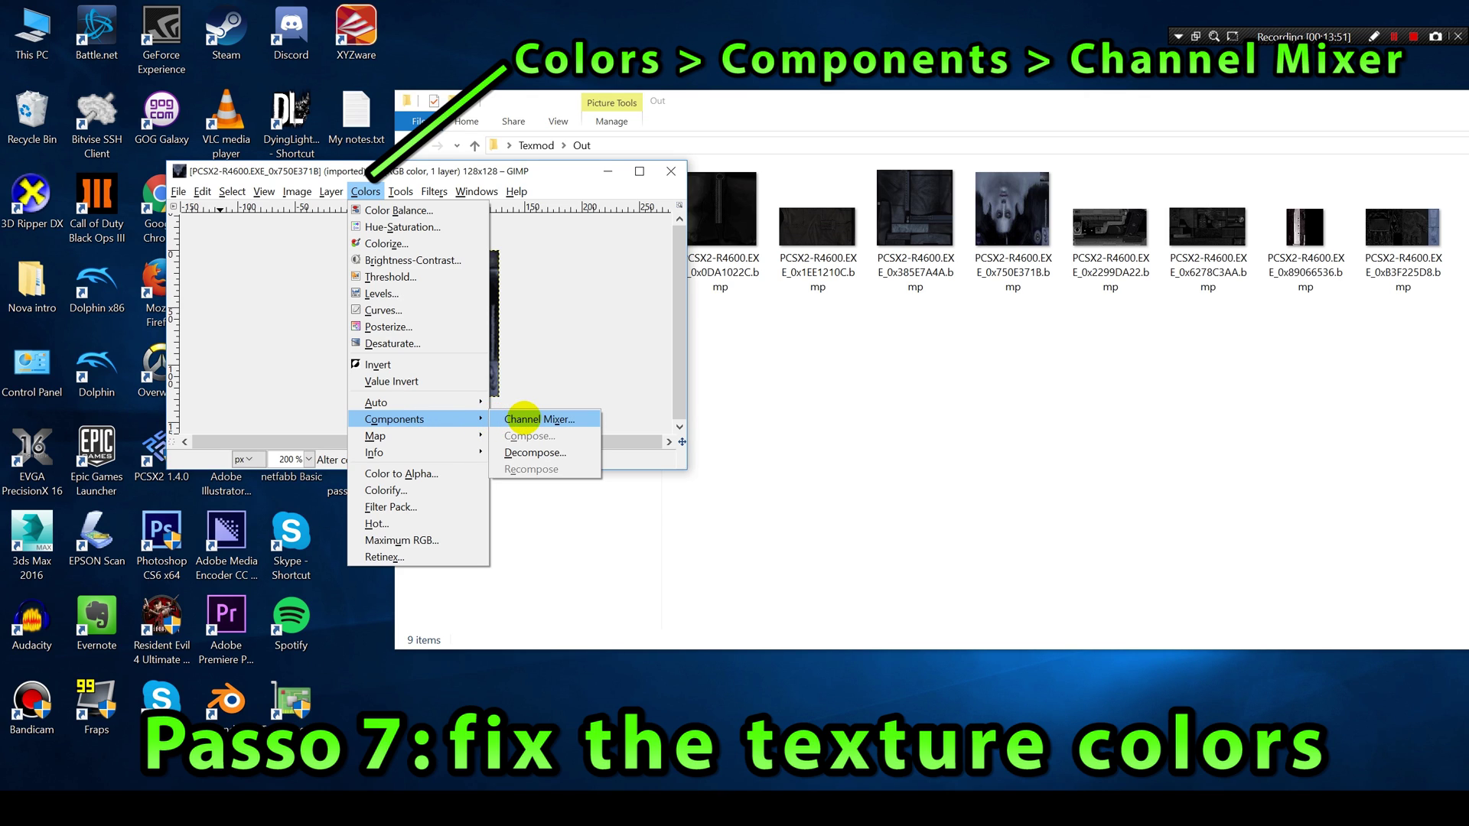
left_click(522, 418)
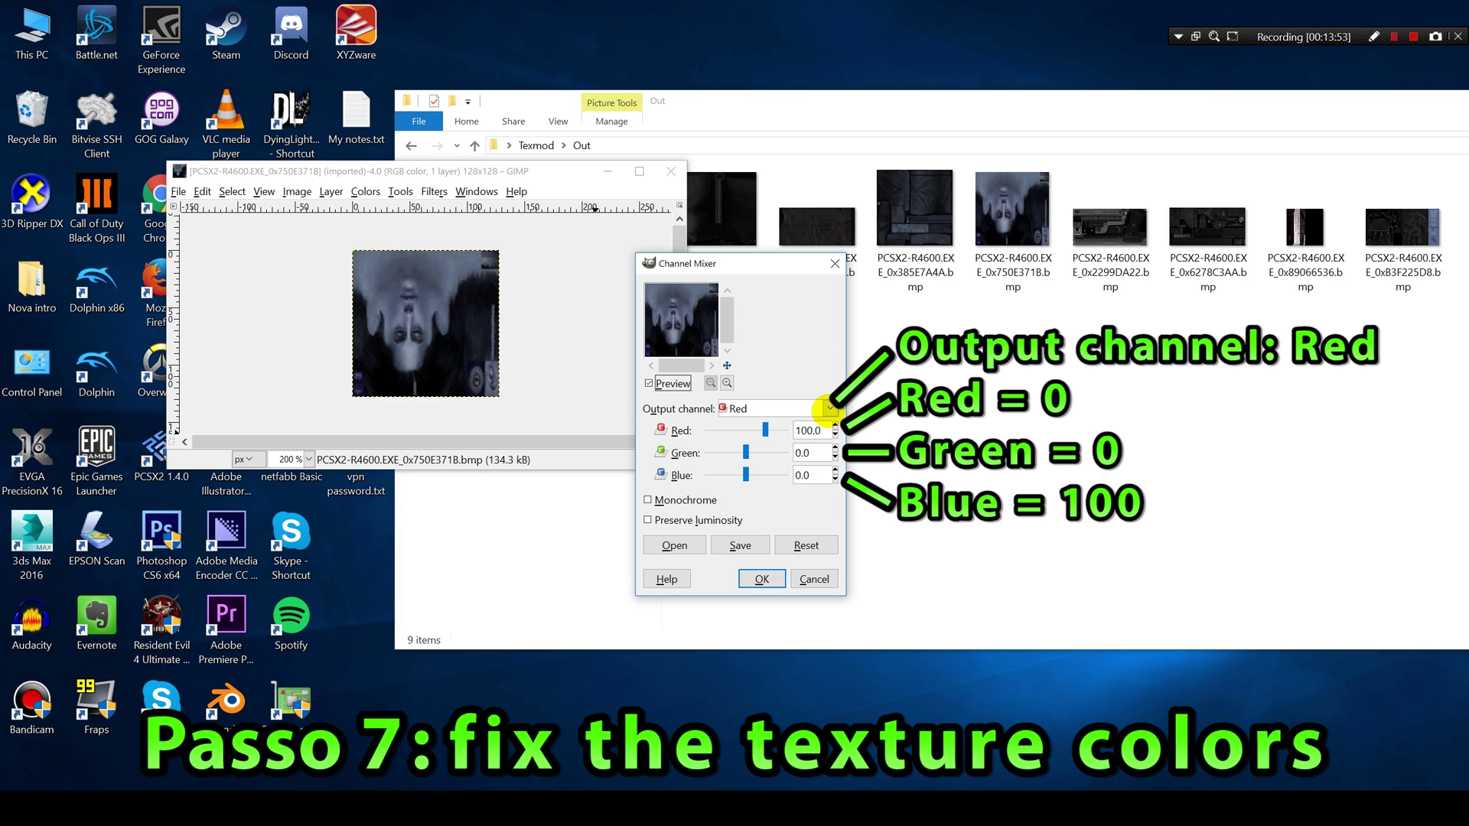
left_click(830, 407)
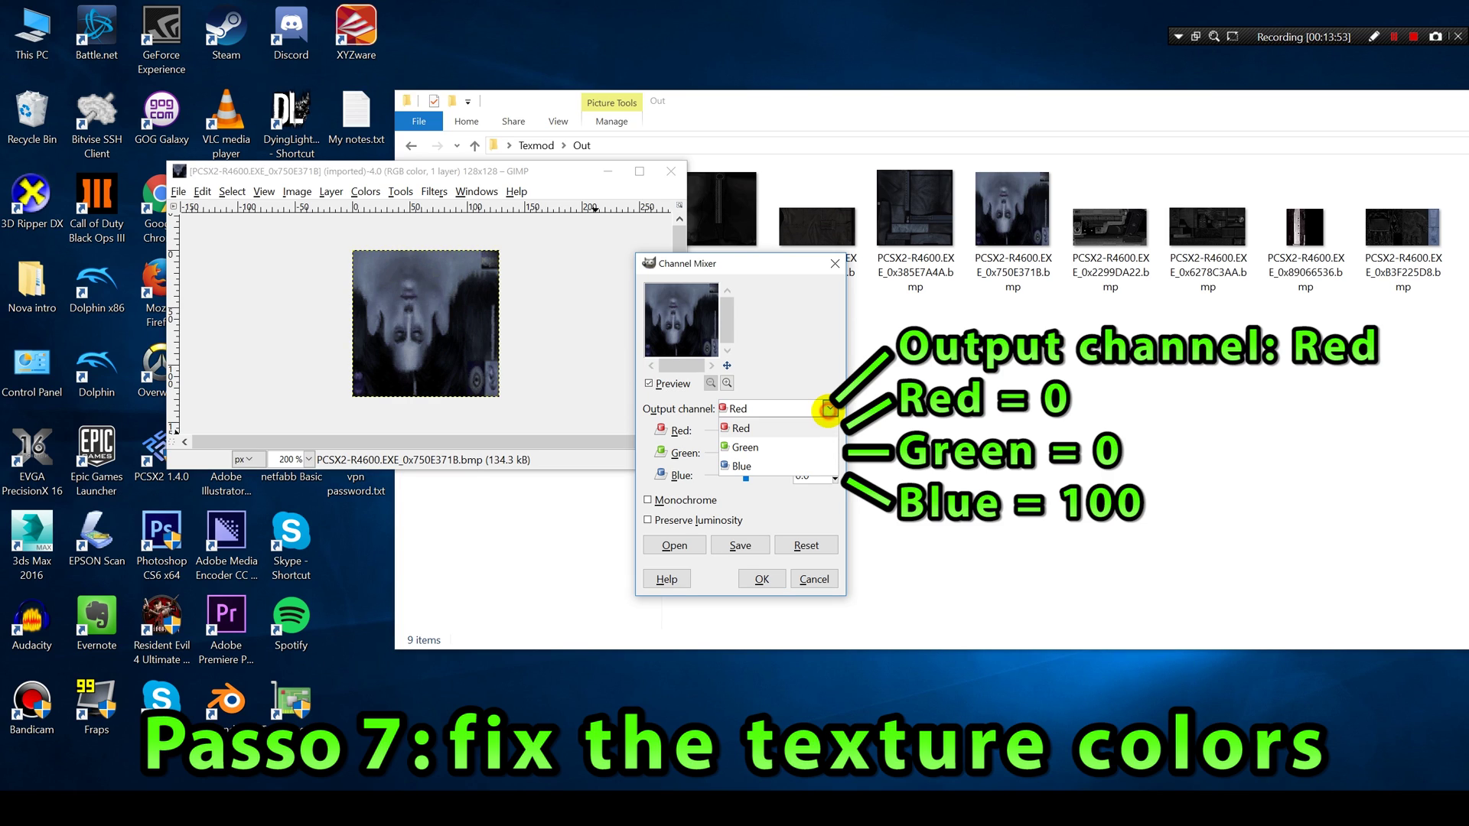
left_click(742, 421)
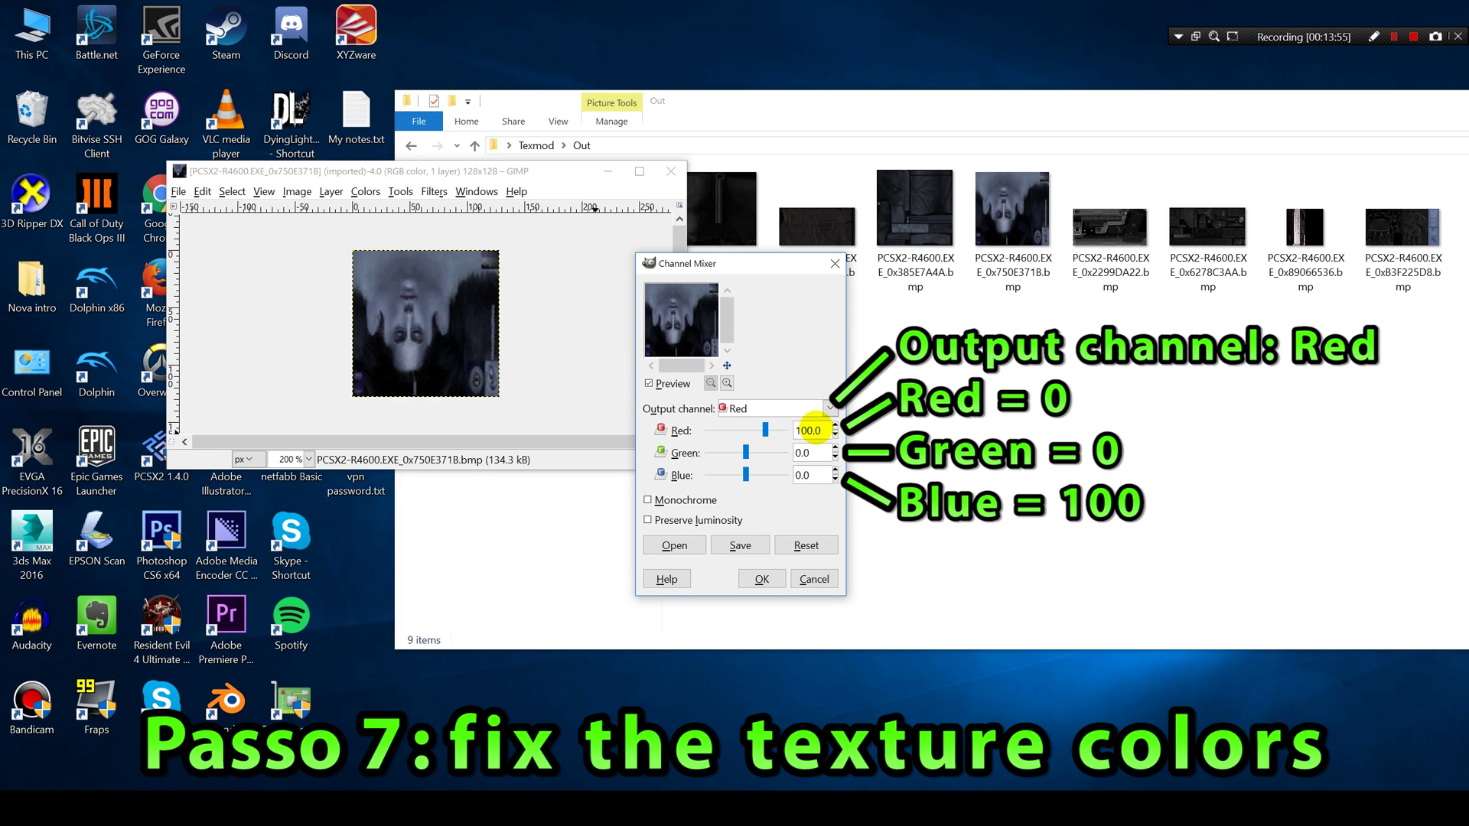
double_click(820, 429)
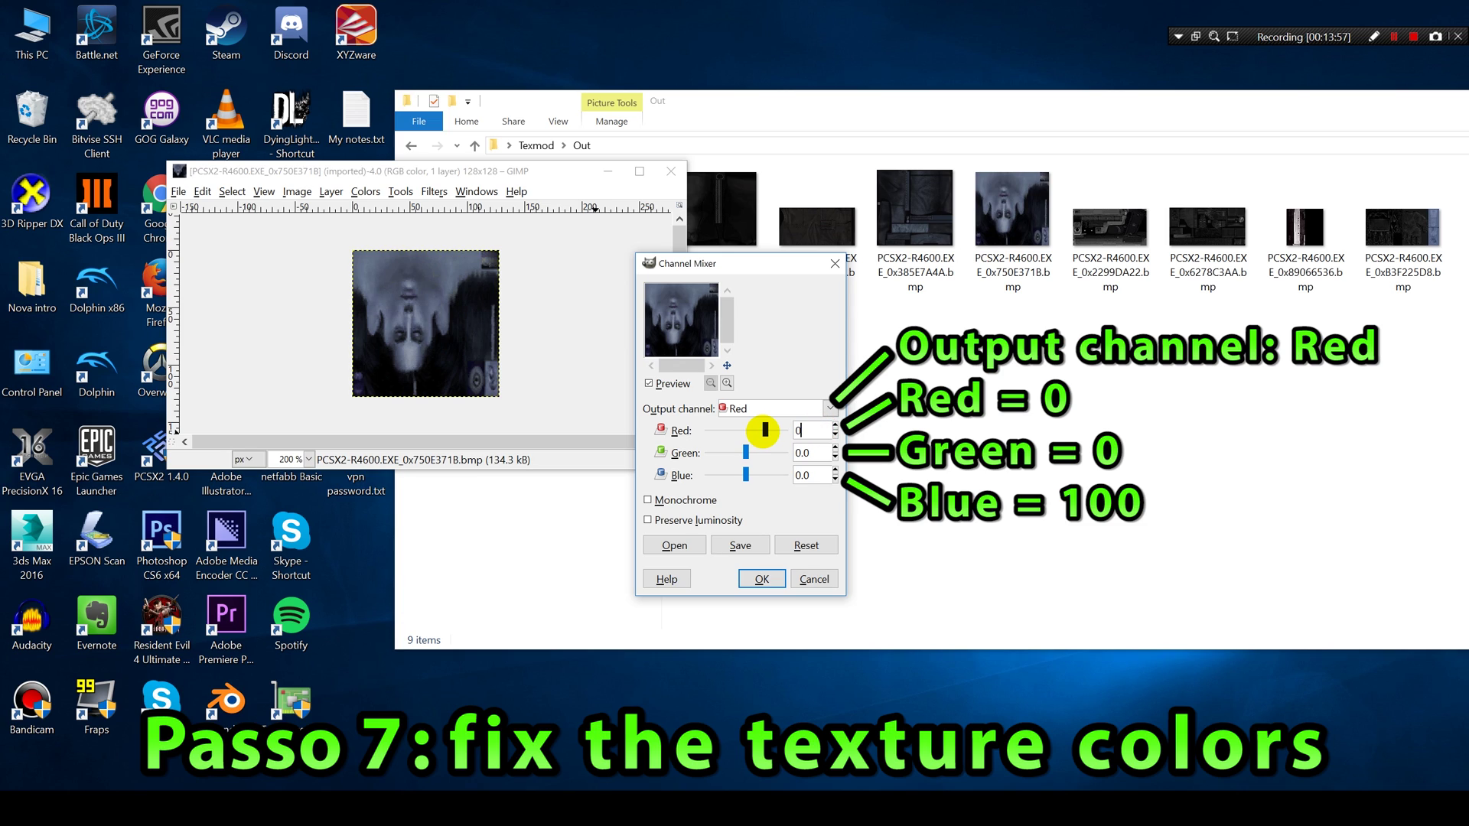
key("Return")
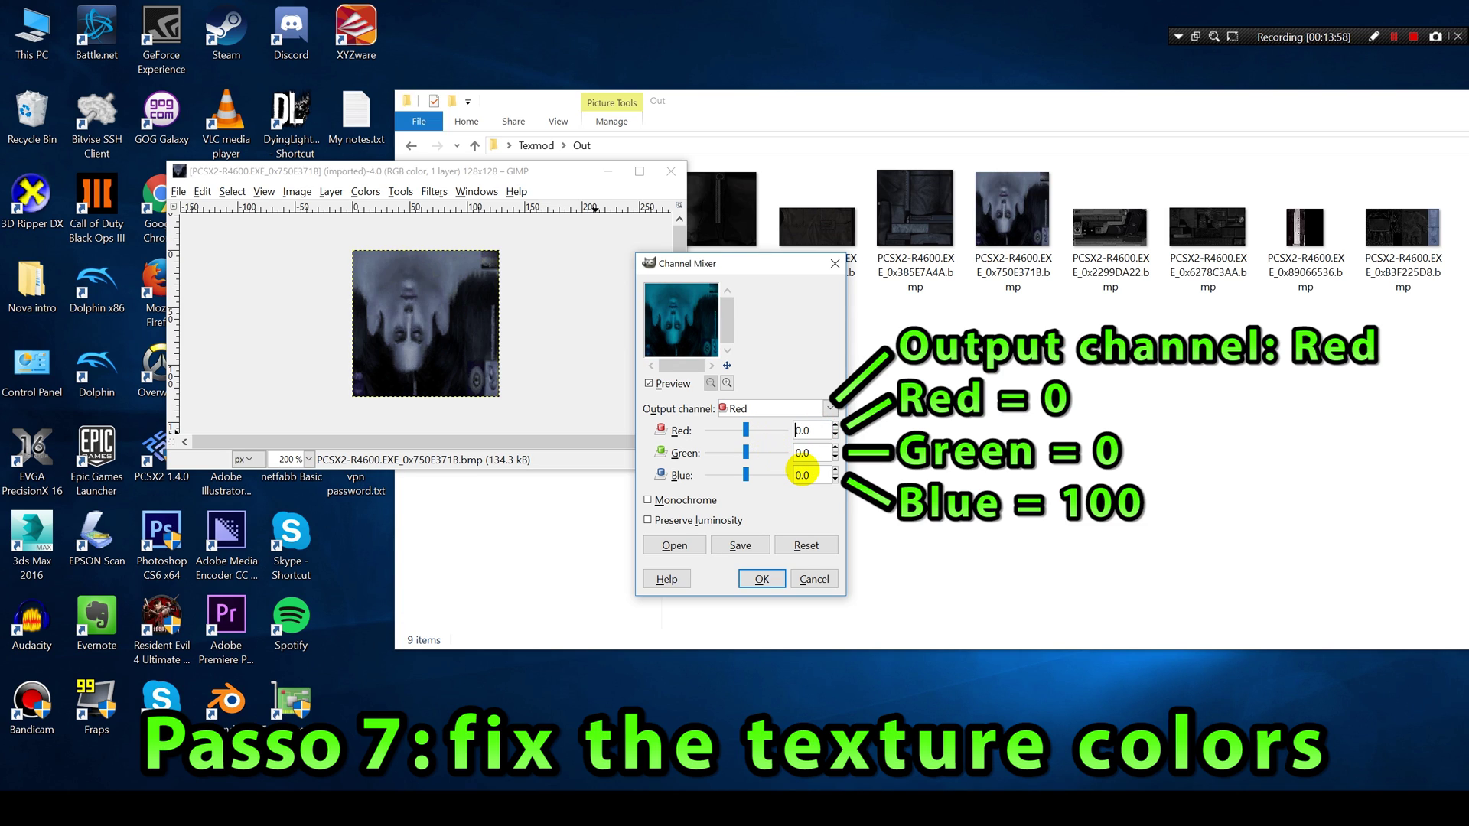
double_click(802, 475)
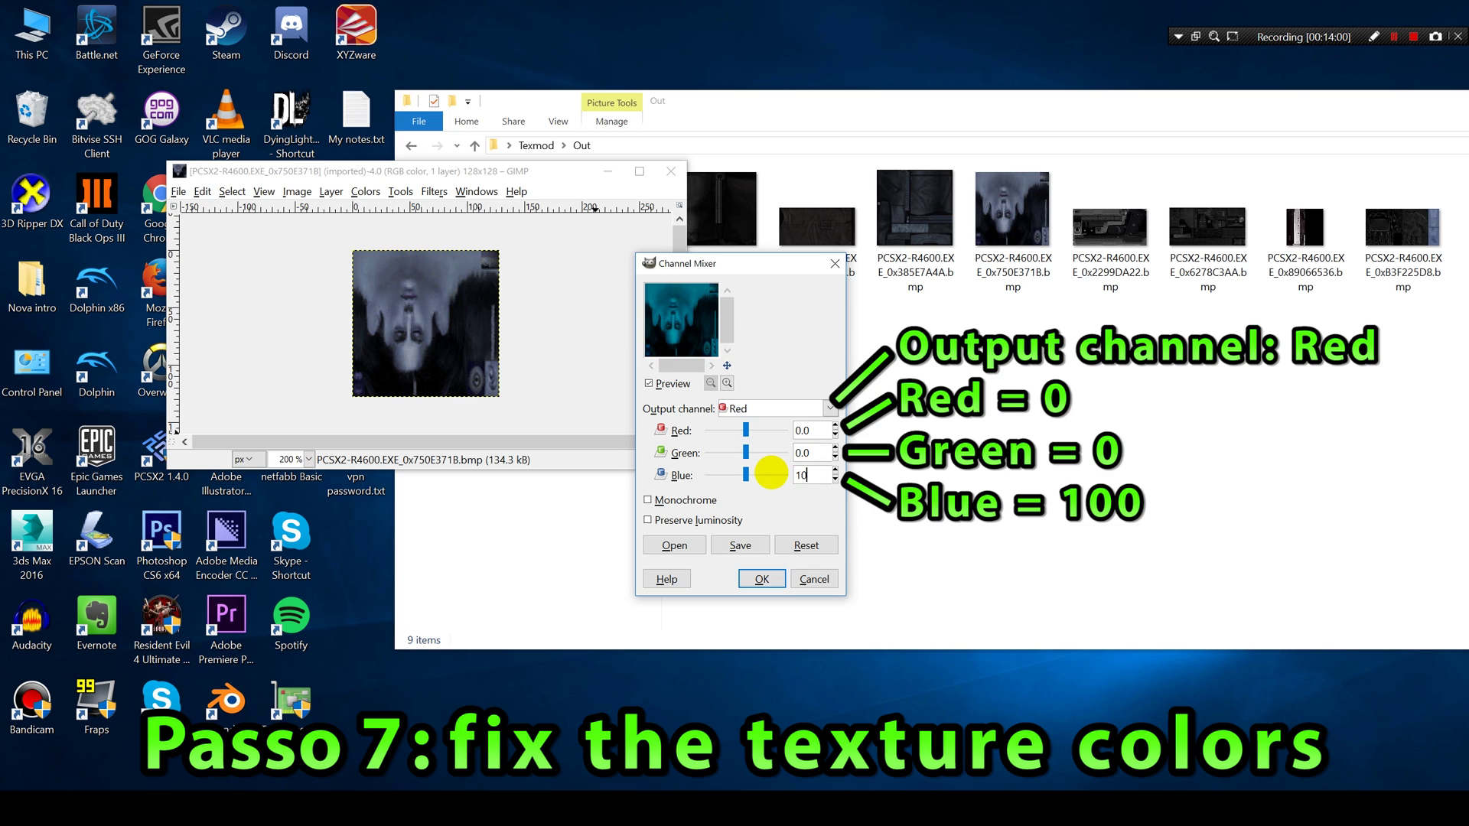
key("Return")
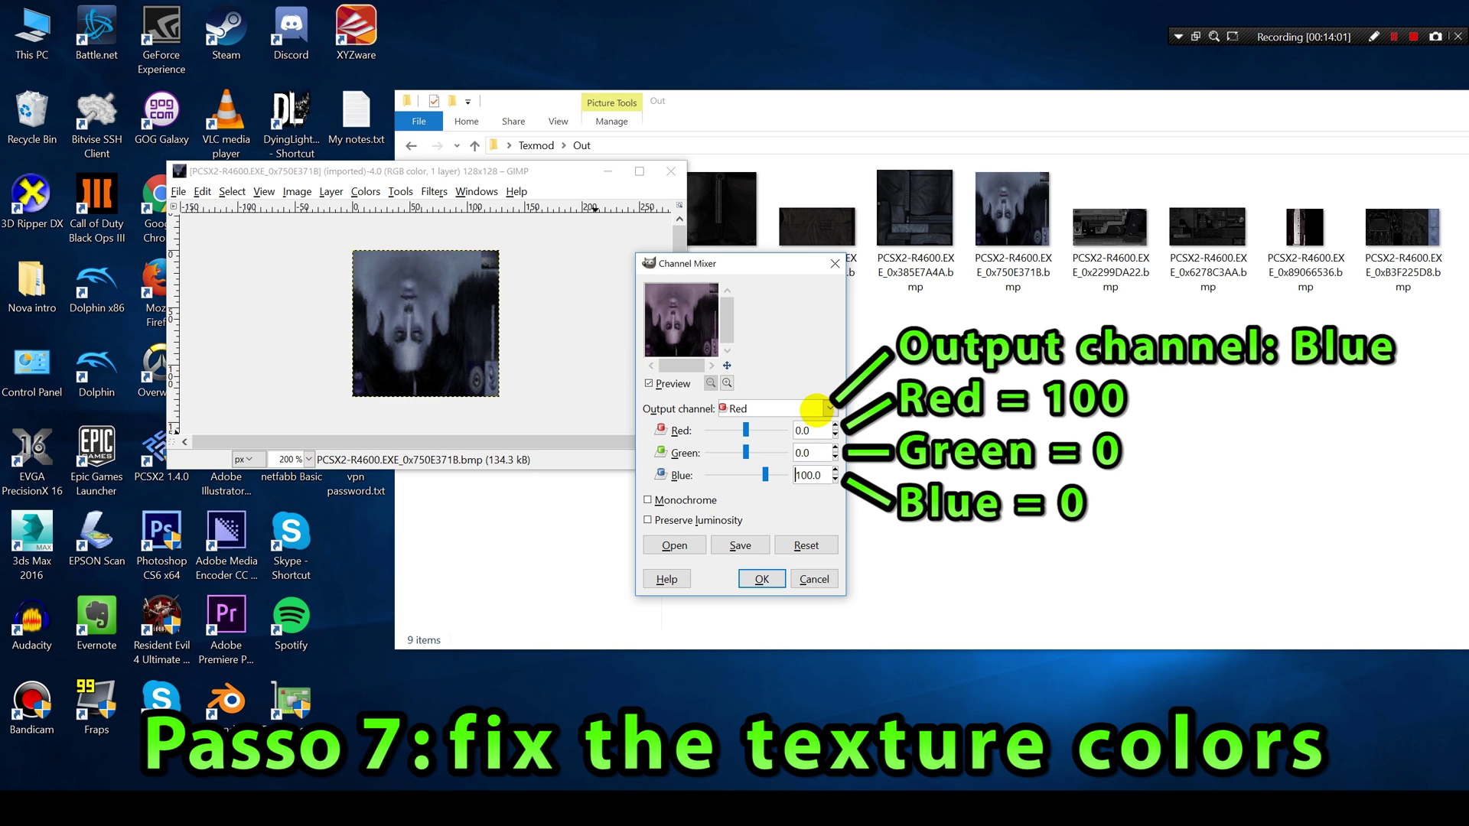
Set the Blue output channel to Red 100 and Blue 0, and apply the Channel Mixer to the face texture.
left_click(829, 408)
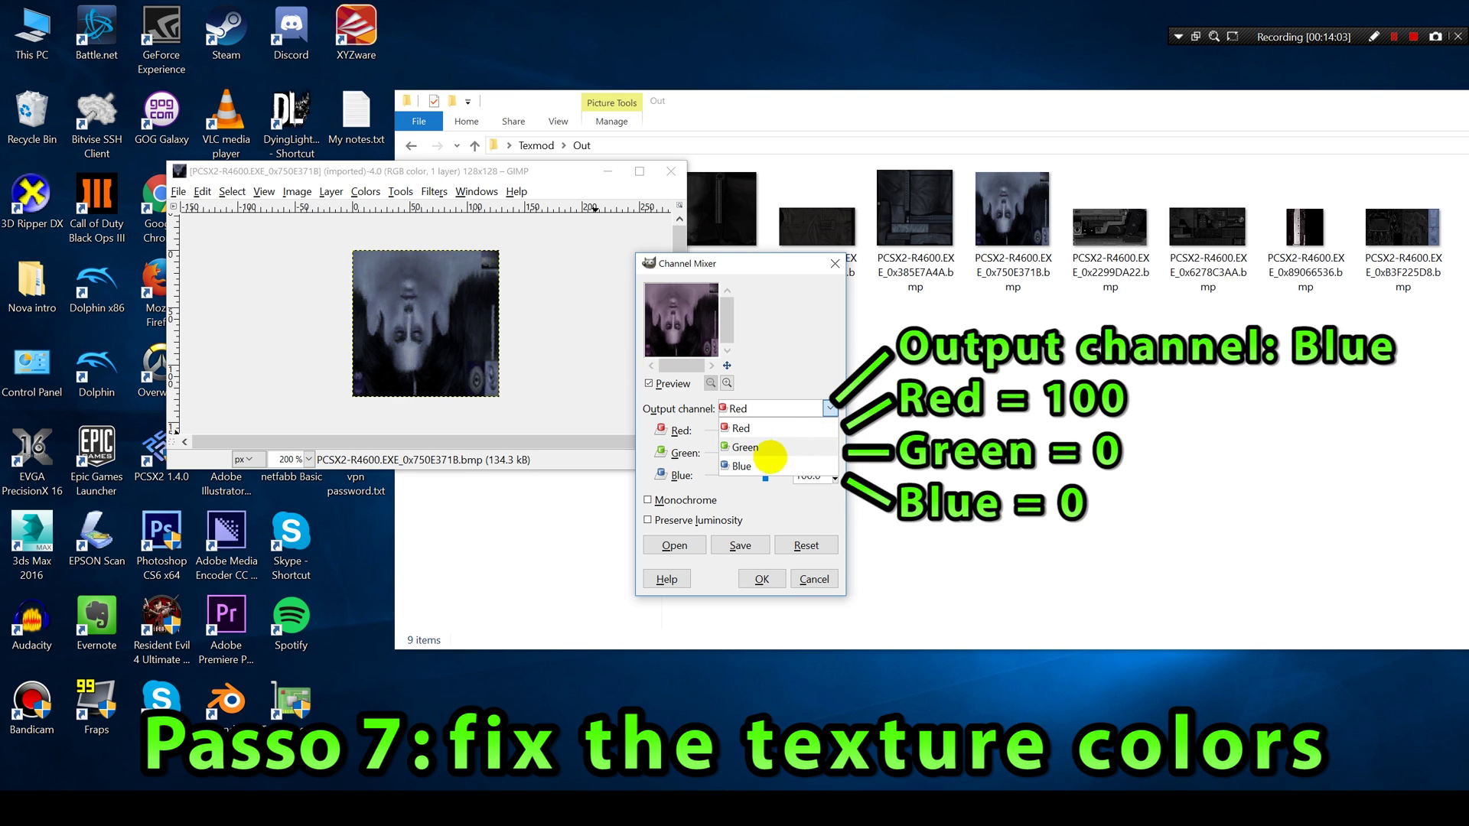
left_click(739, 465)
double_click(809, 433)
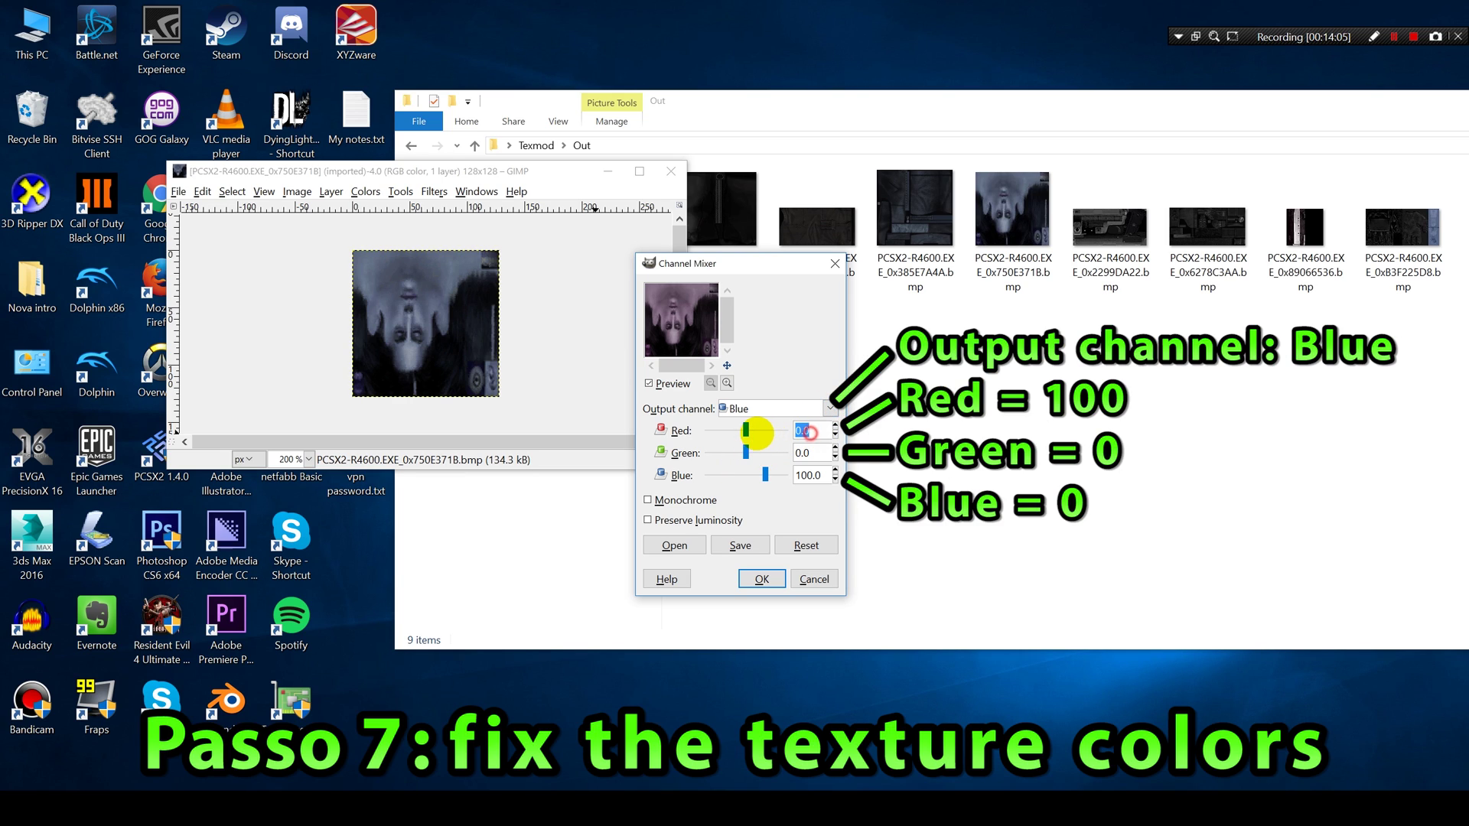
type("100")
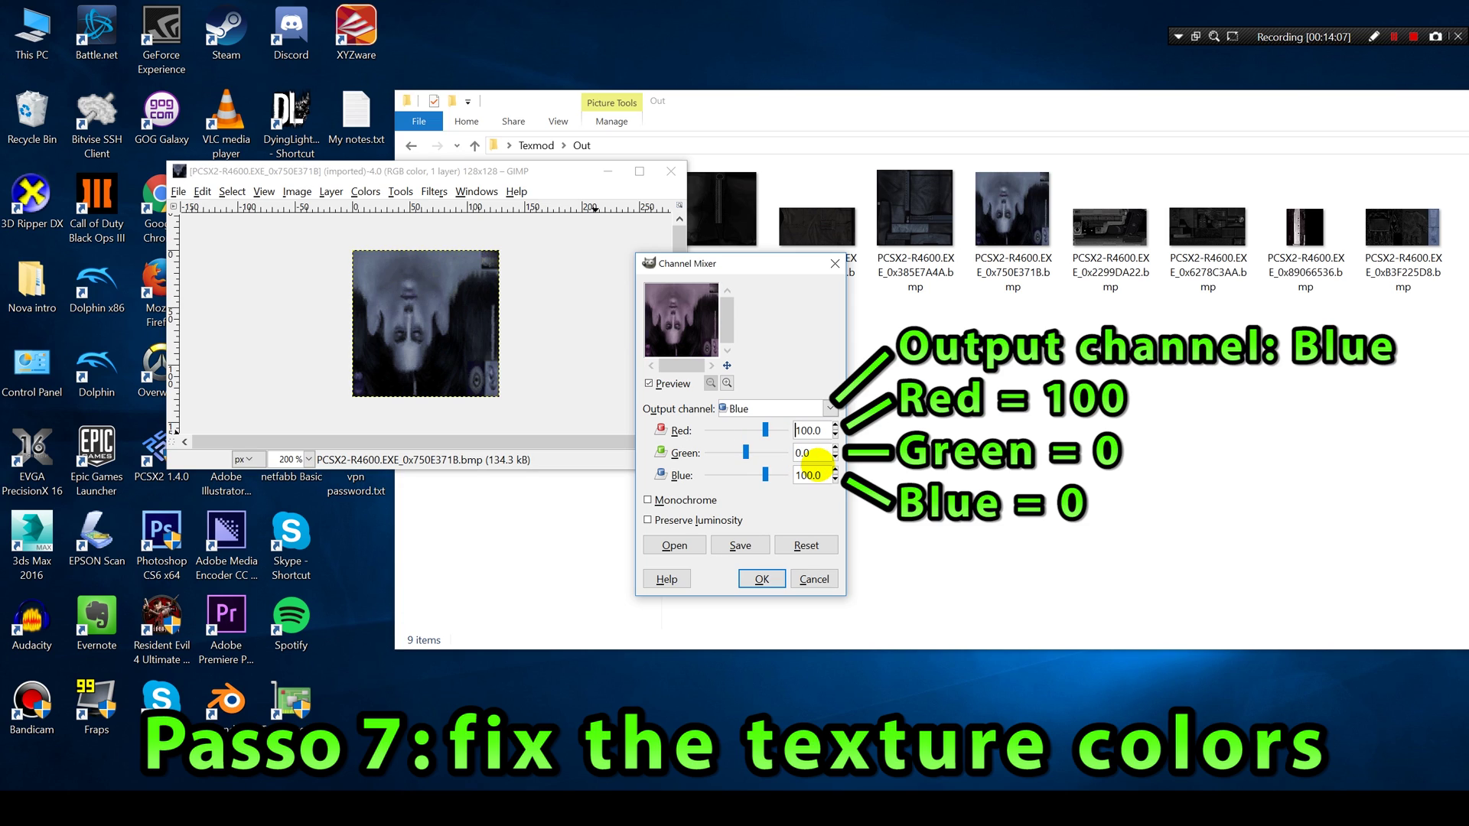
double_click(813, 475)
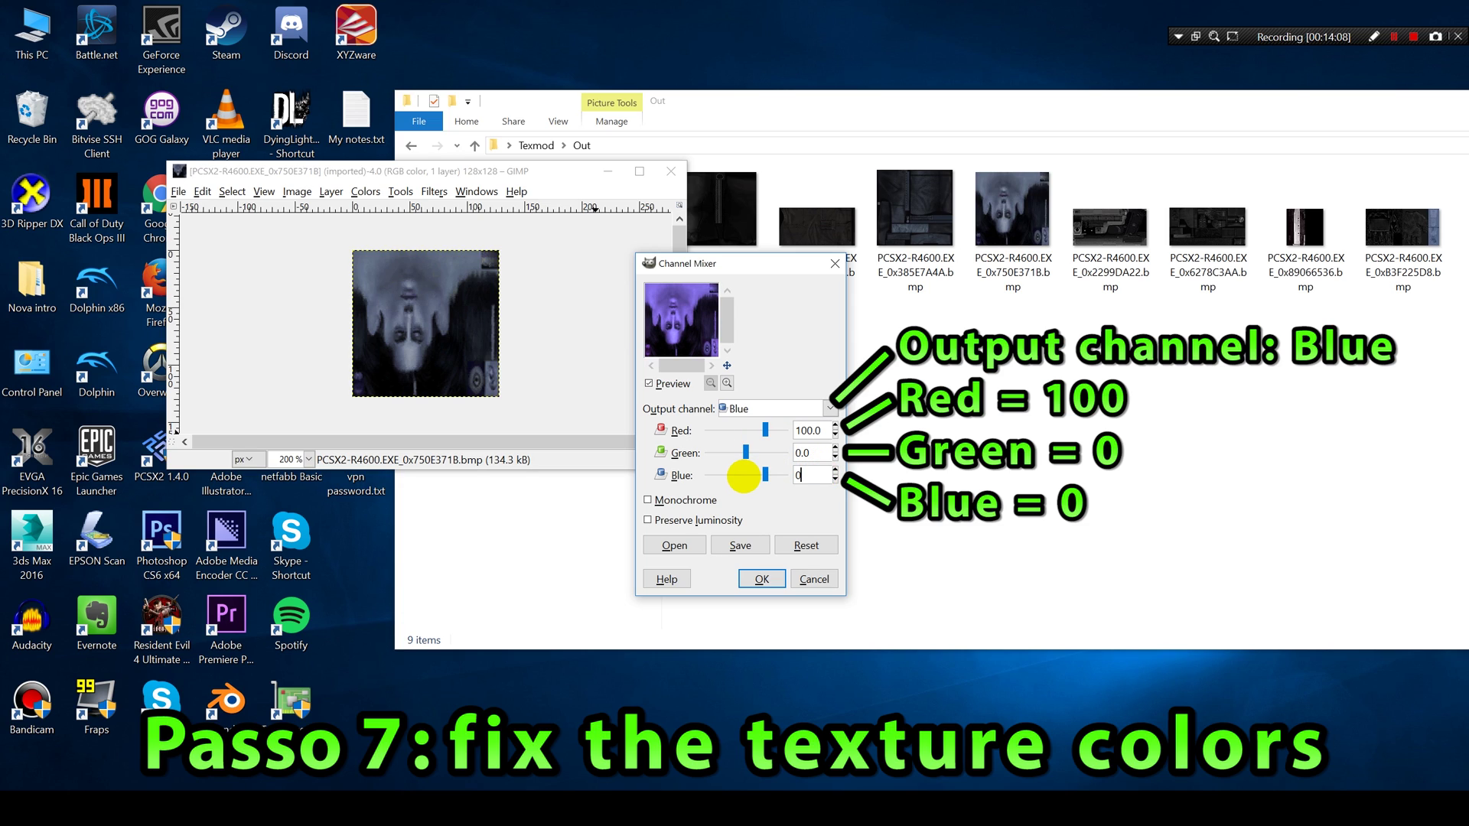
key("Return")
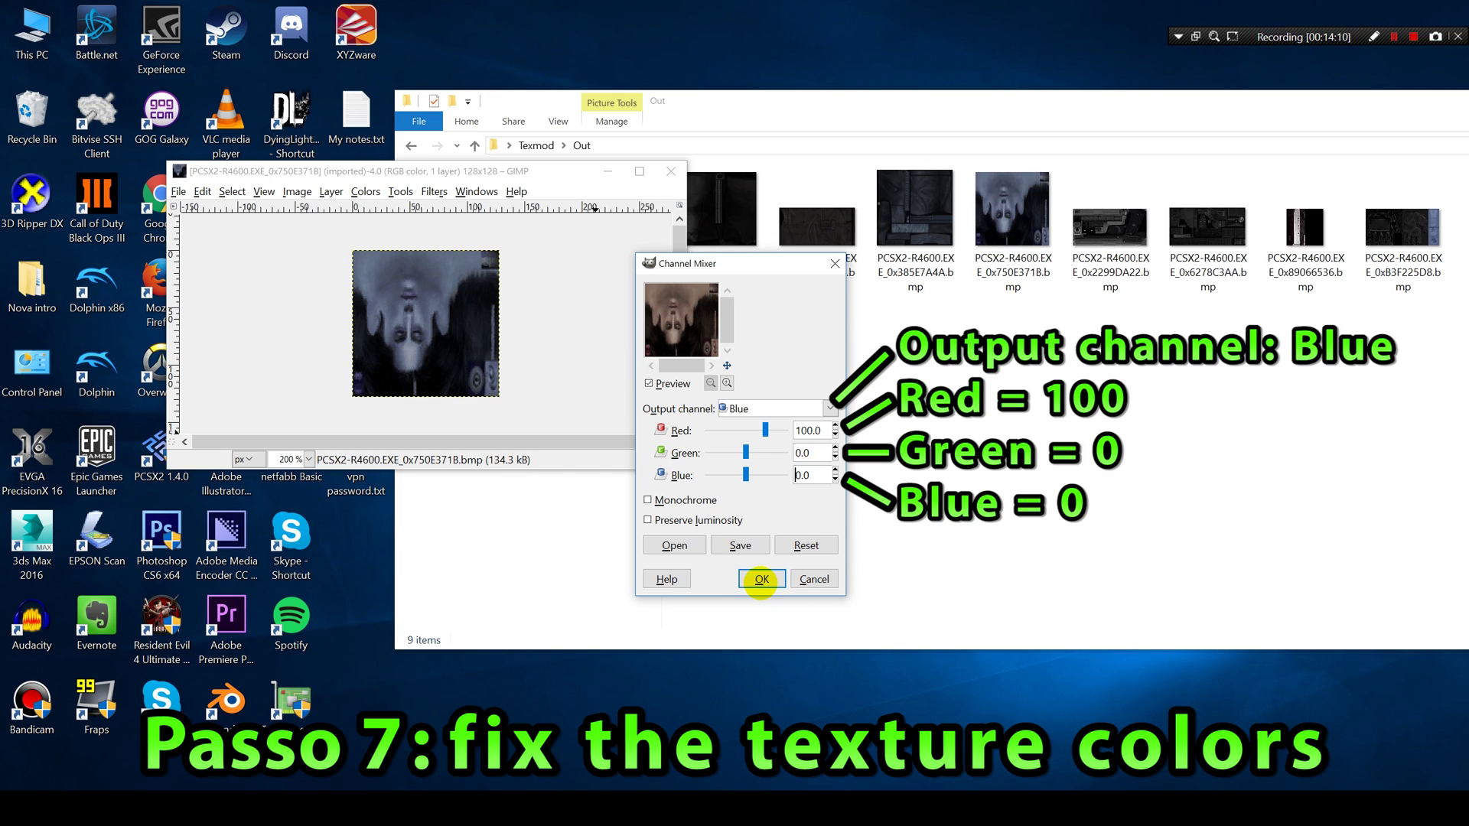
left_click(761, 579)
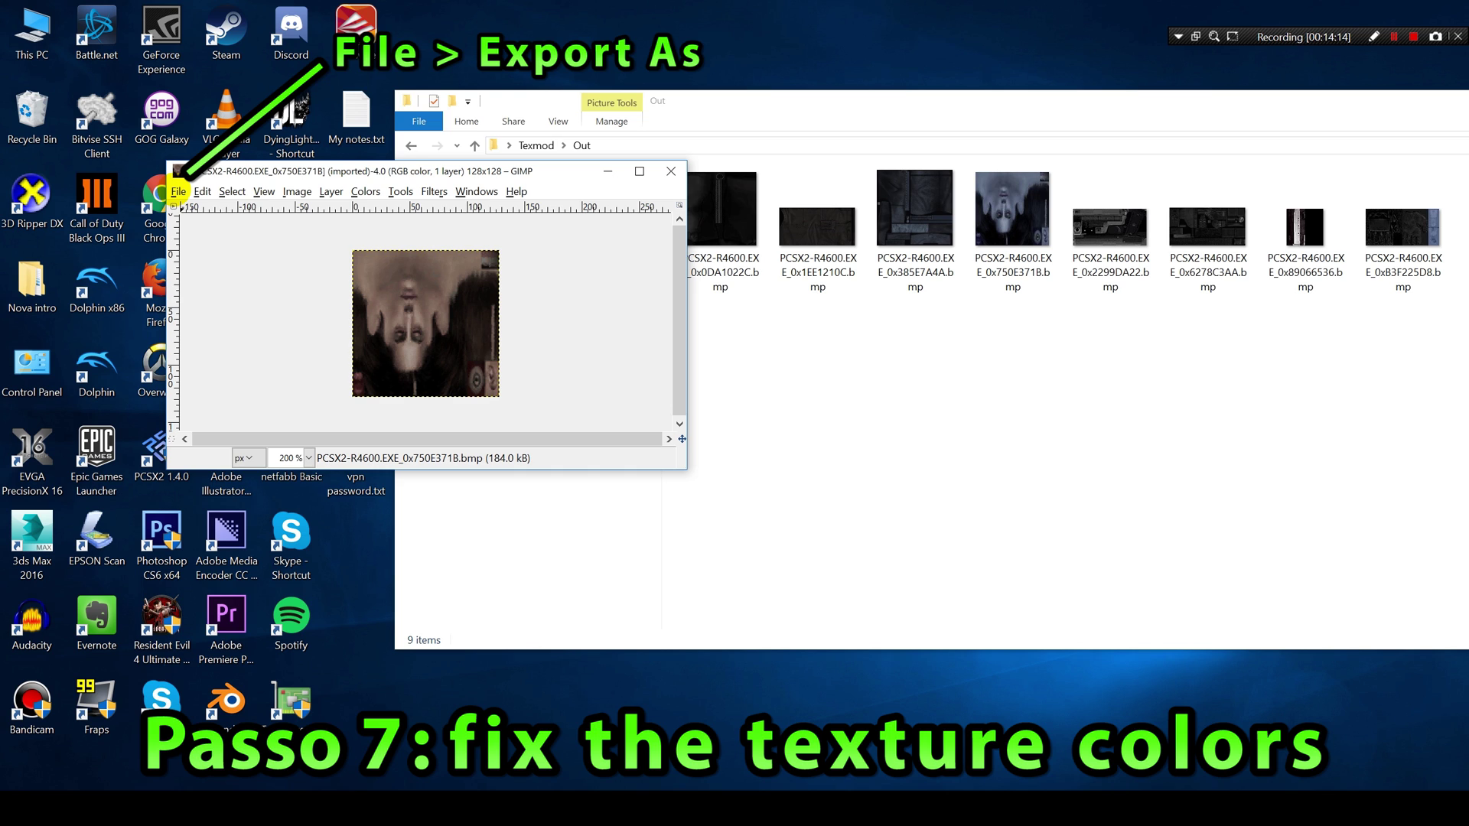
Export the corrected face texture to the Out folder as TarGA image PCSX2-R4600.EXE_0x750E371B.tga, keeping the default TGA options.
left_click(178, 191)
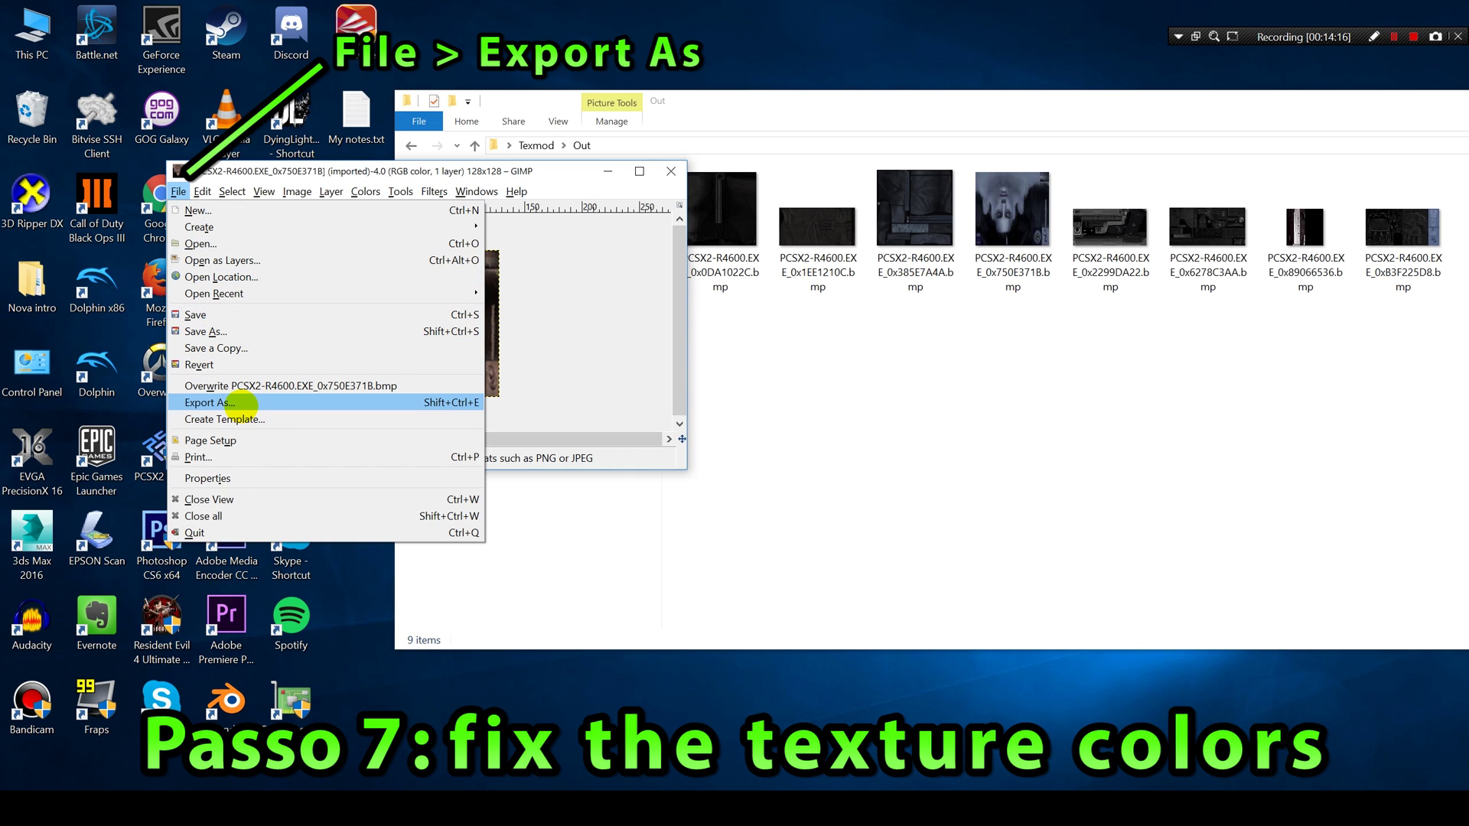
left_click(237, 403)
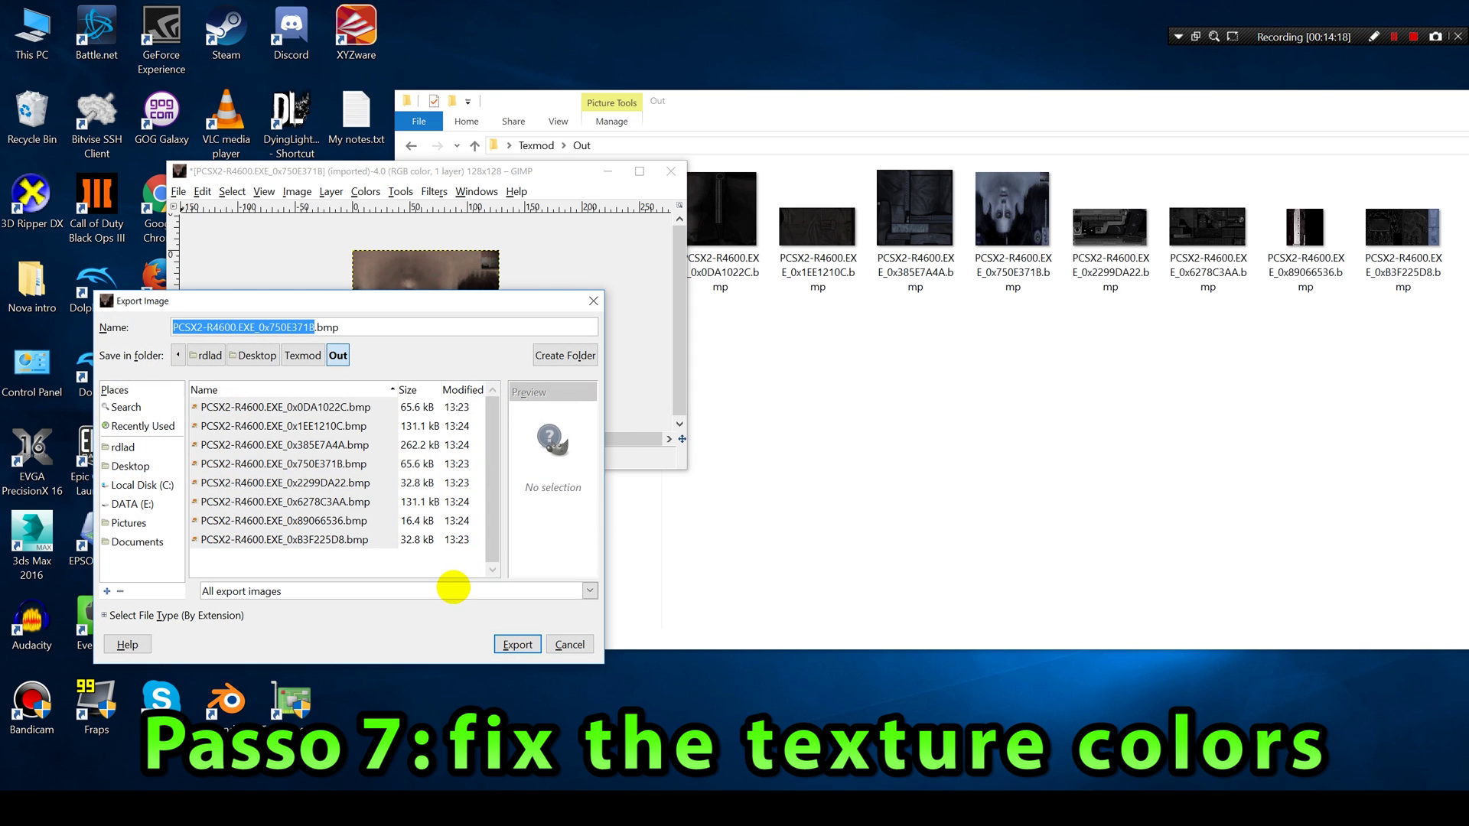
left_click(583, 591)
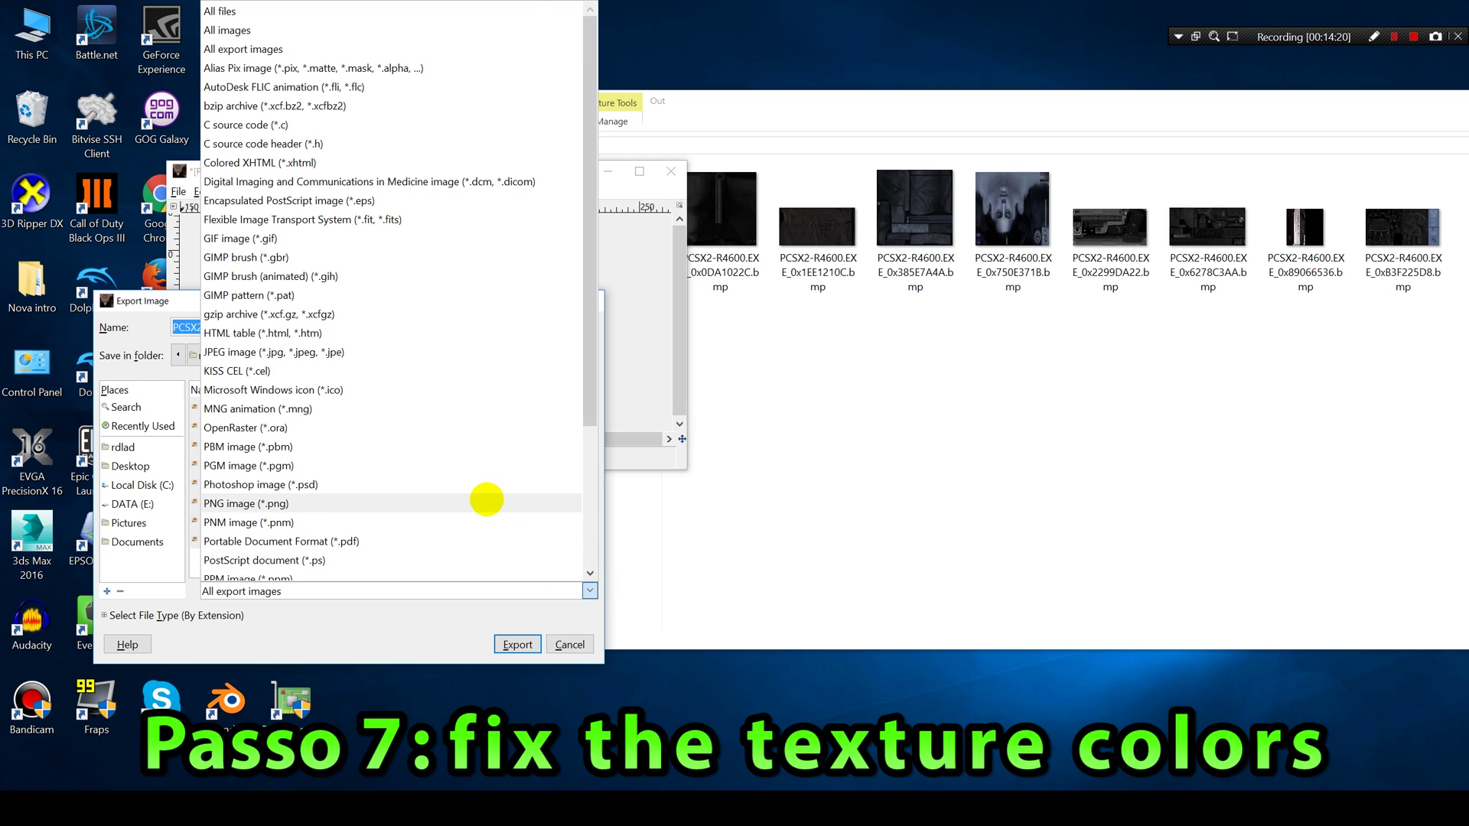
scroll(485, 499, "down", 1)
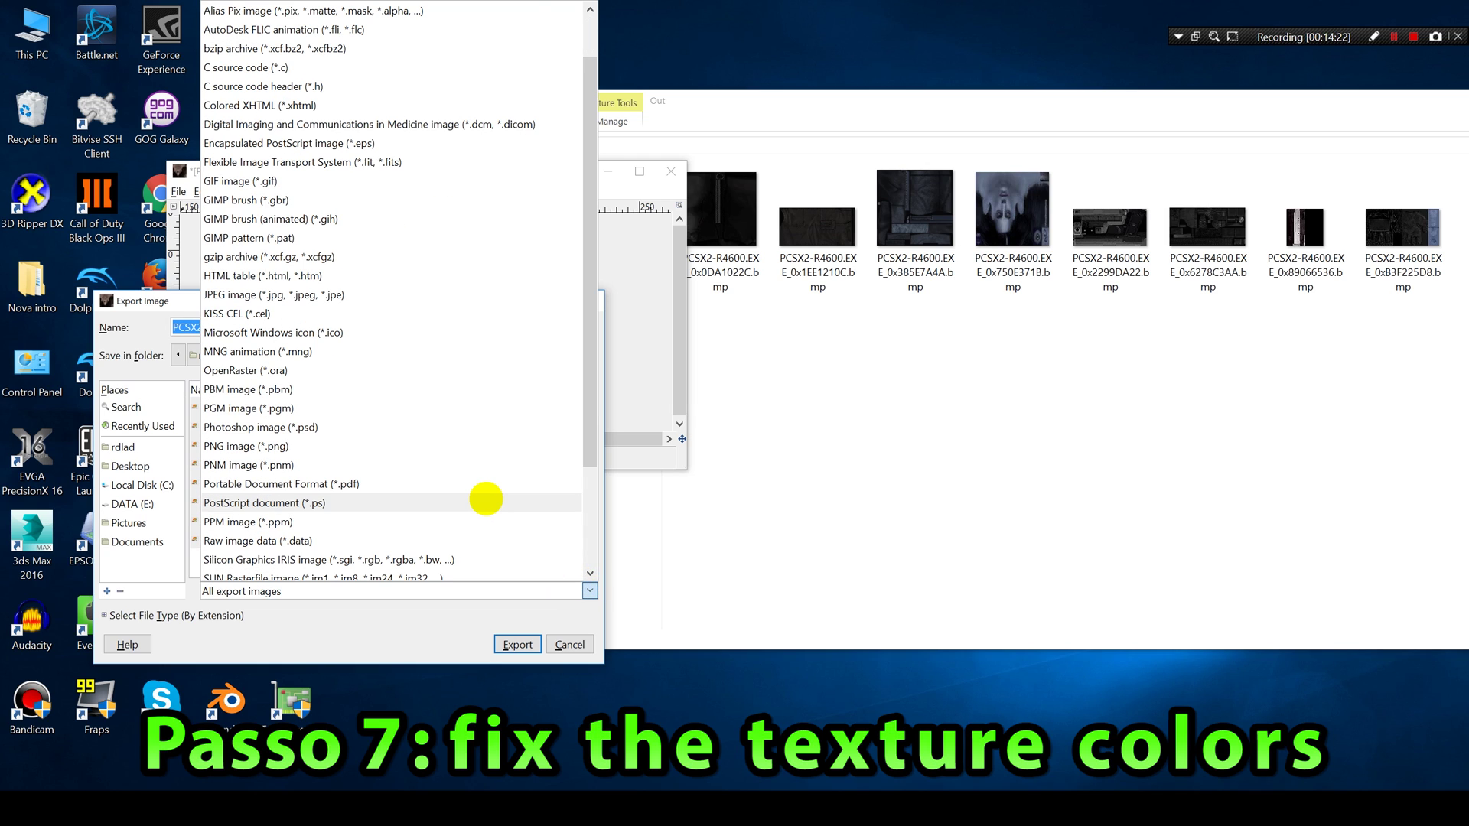
scroll(486, 499, "down", 2)
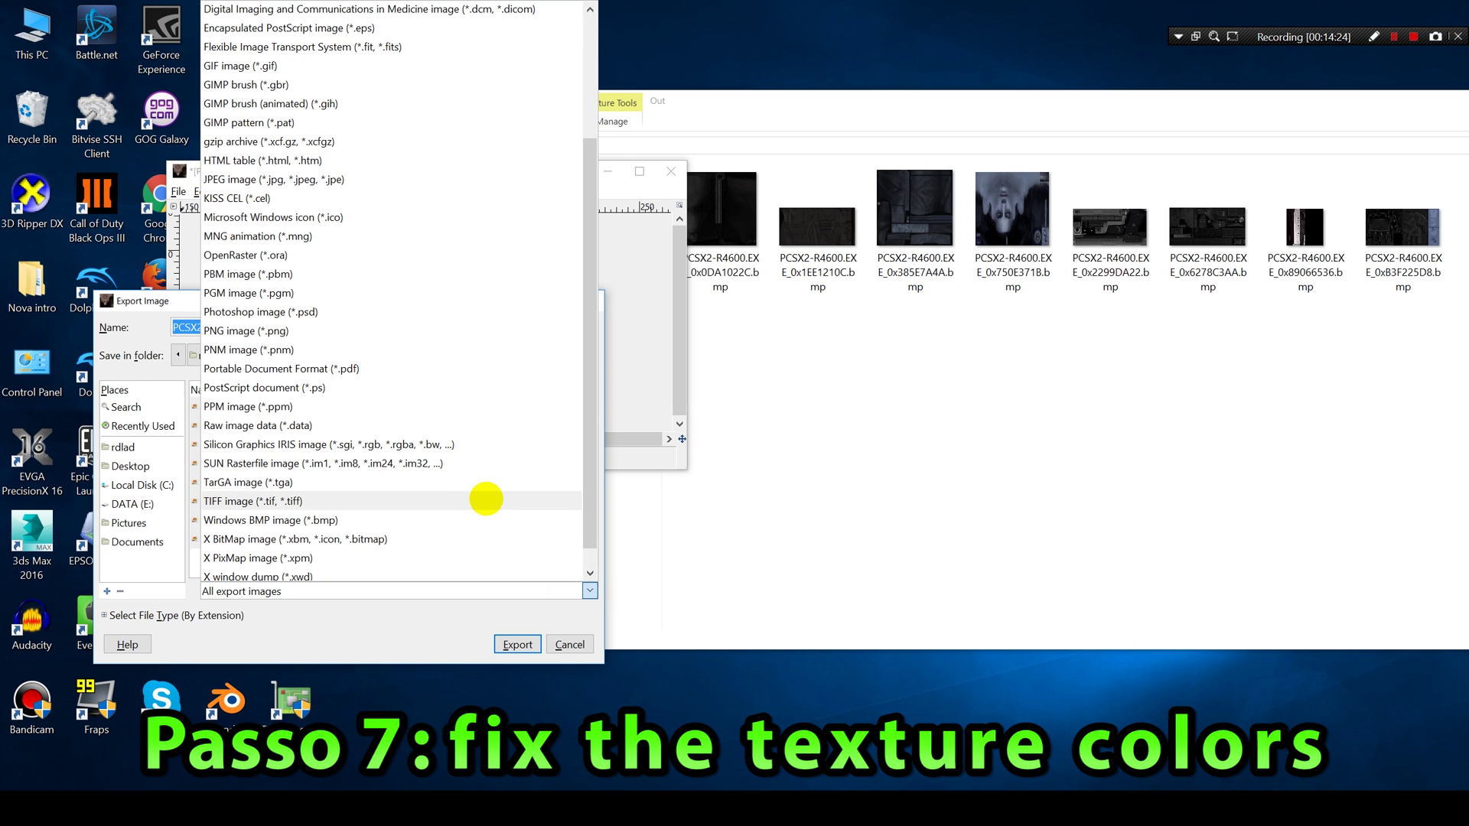
left_click(268, 482)
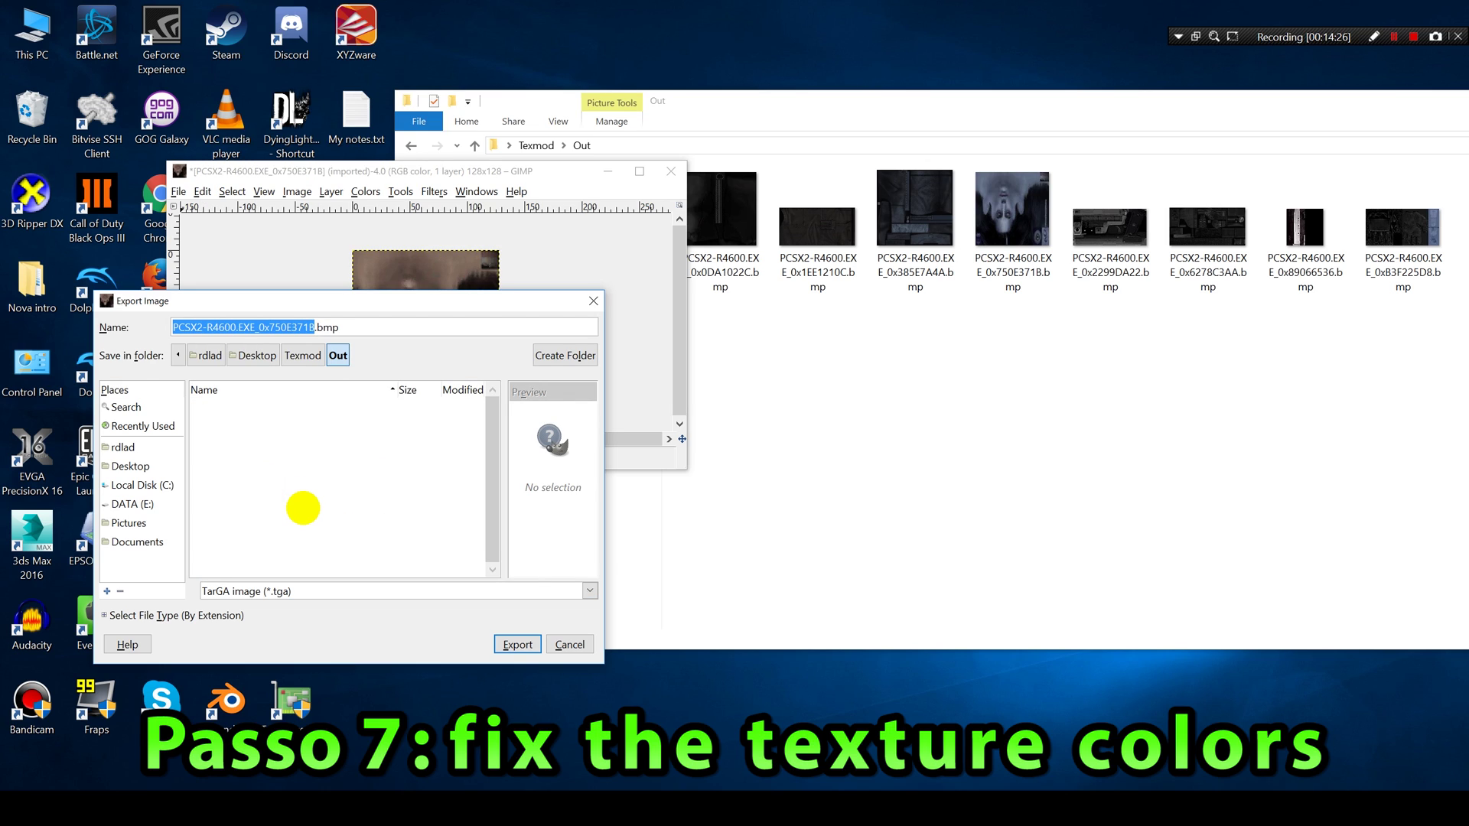
left_click(373, 327)
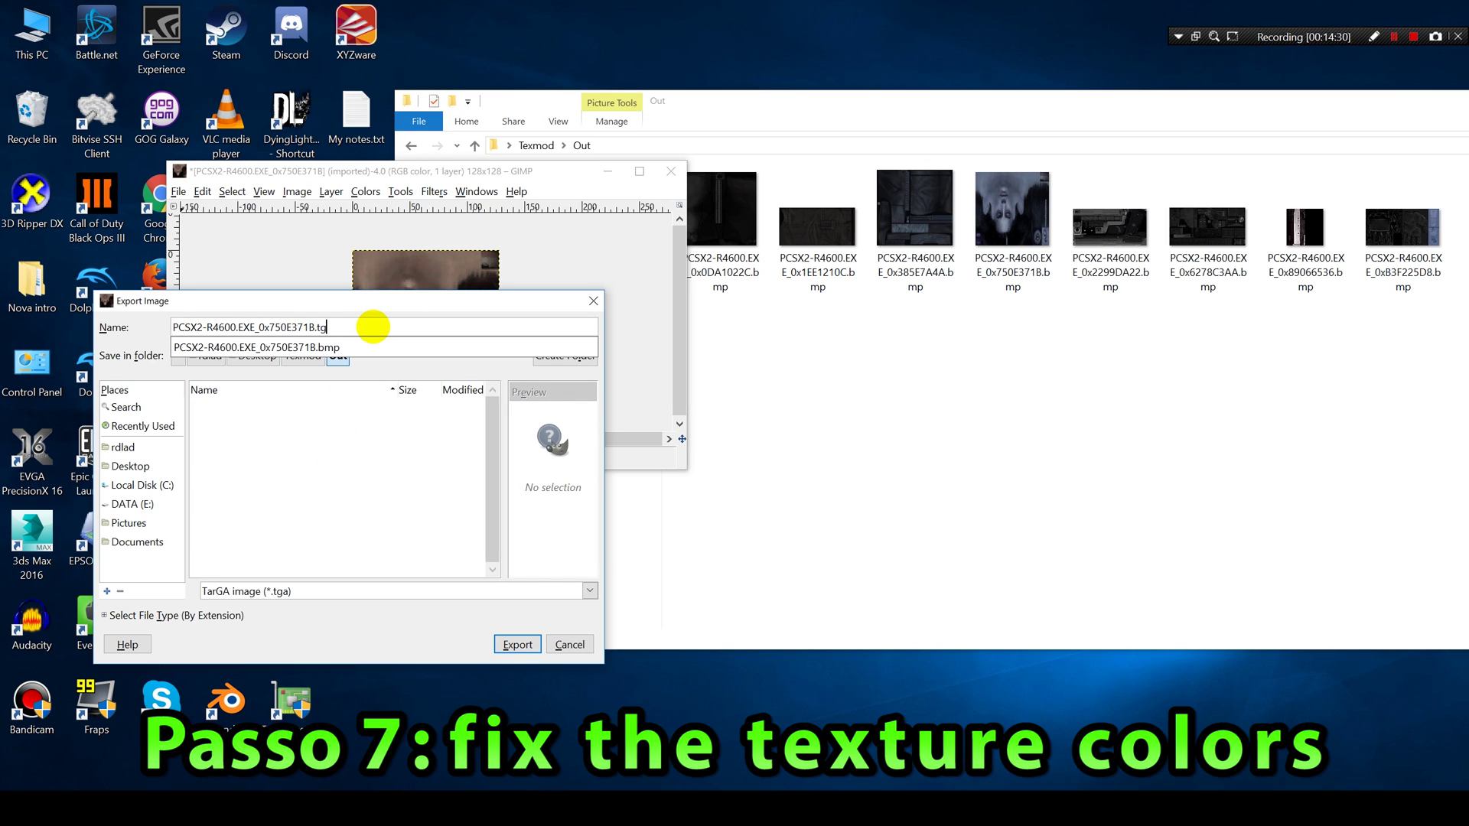
left_click(402, 367)
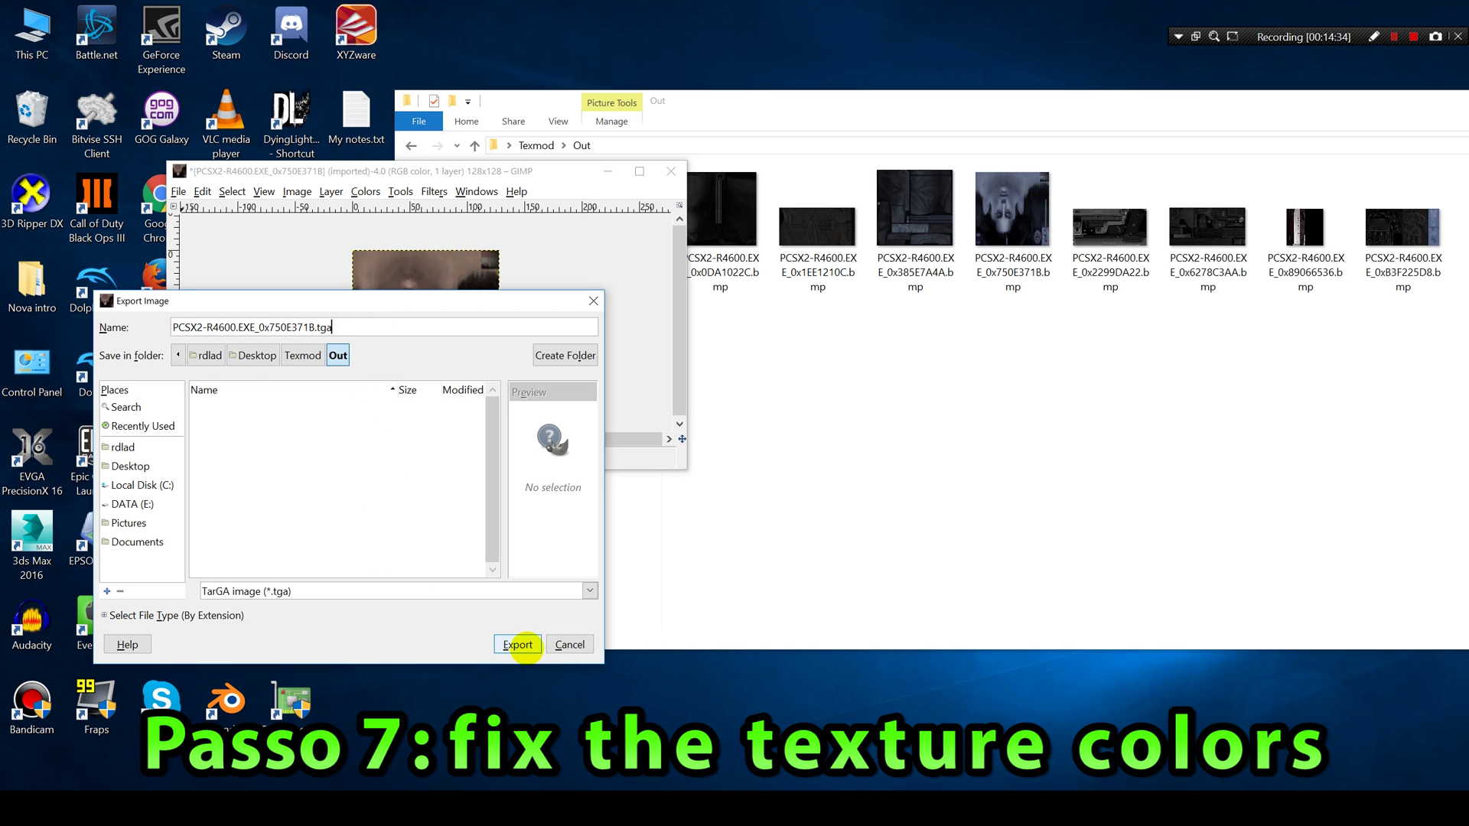
left_click(519, 645)
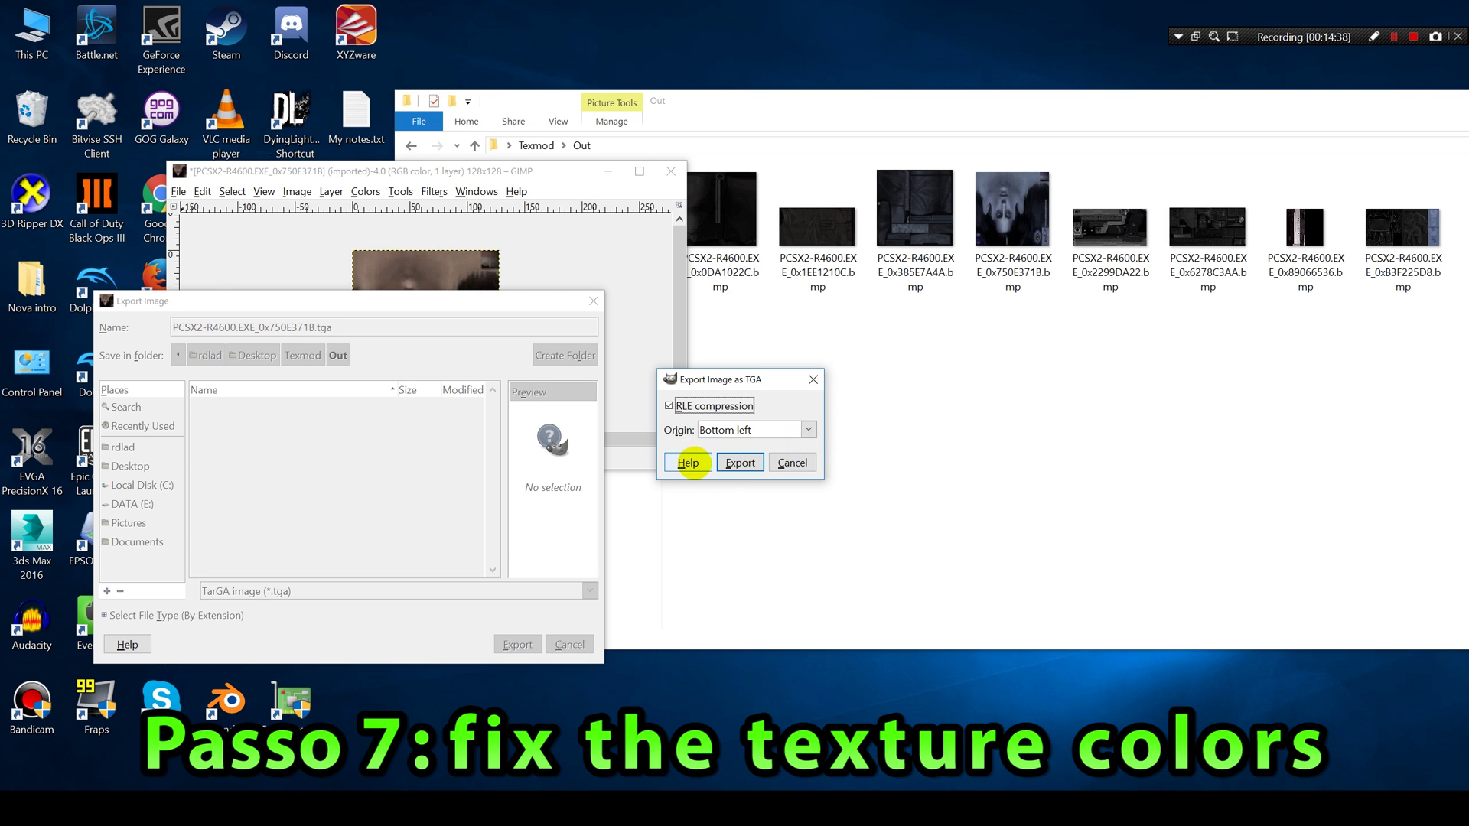
left_click(736, 463)
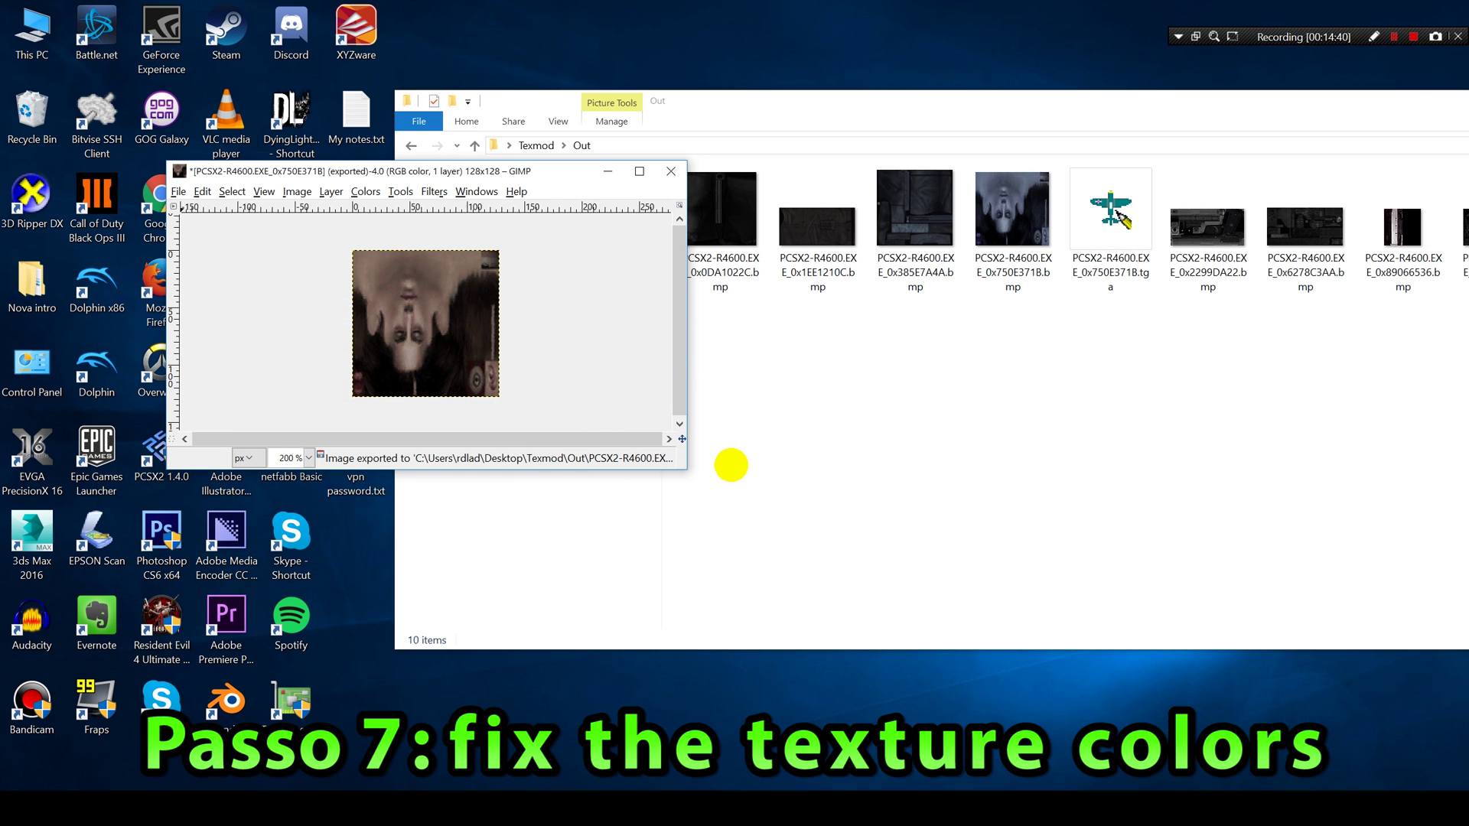
View the exported PCSX2-R4600.EXE_0x750E371B.tga from the Out folder in DXTBmp, and close the viewer.
left_click_drag(835, 106, 699, 109)
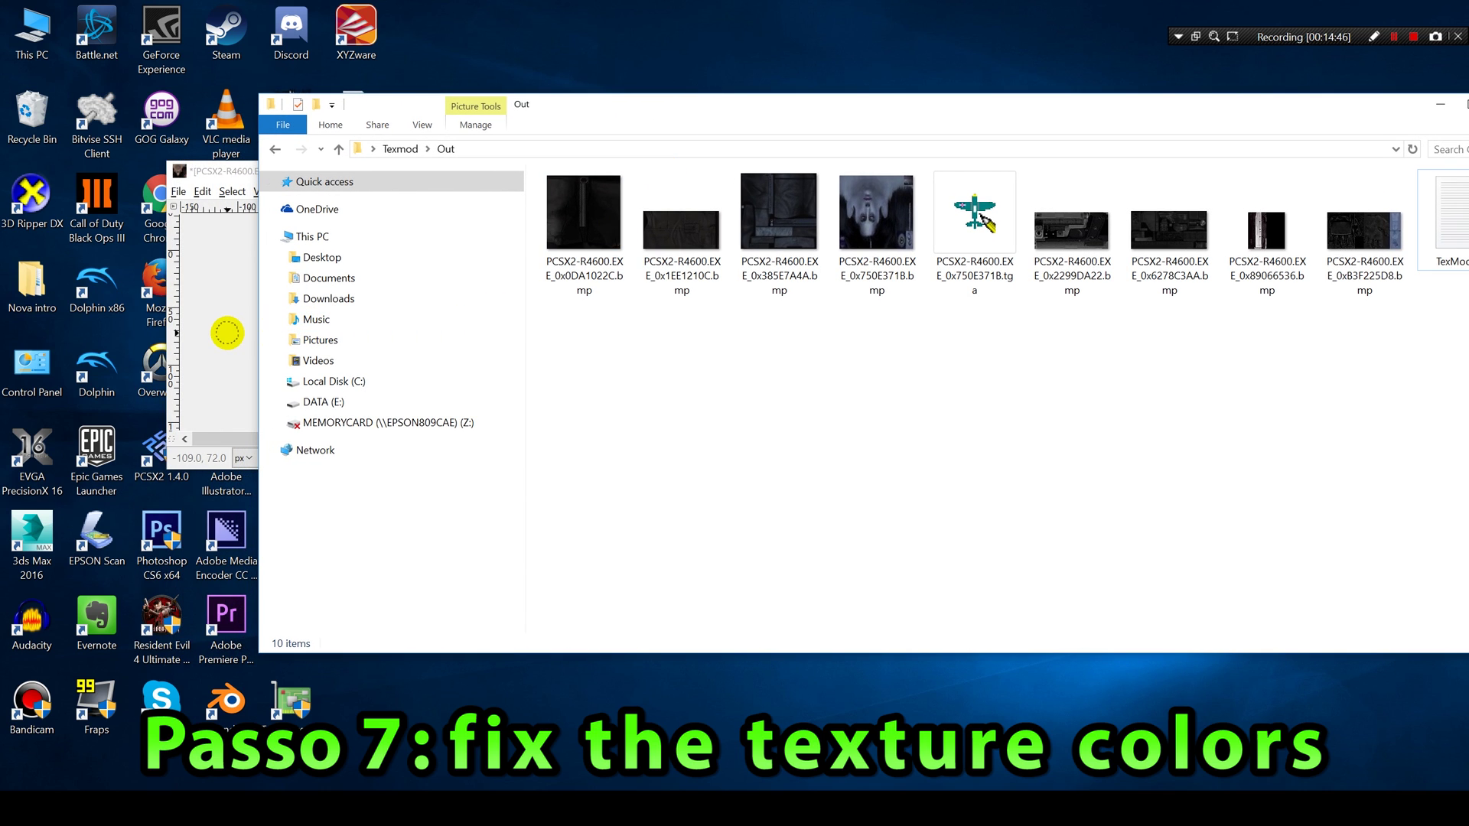
double_click(988, 261)
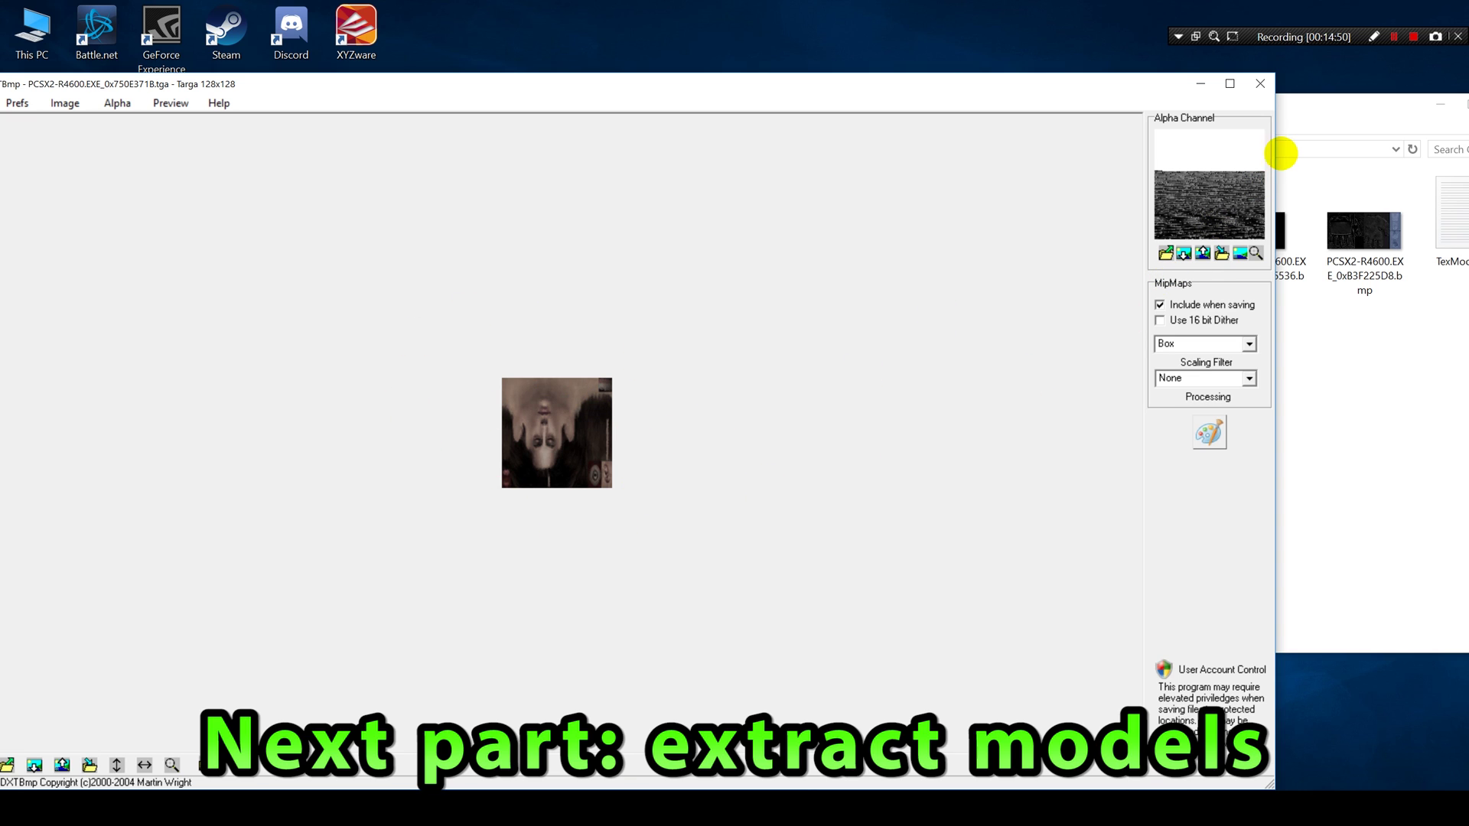
left_click(1260, 83)
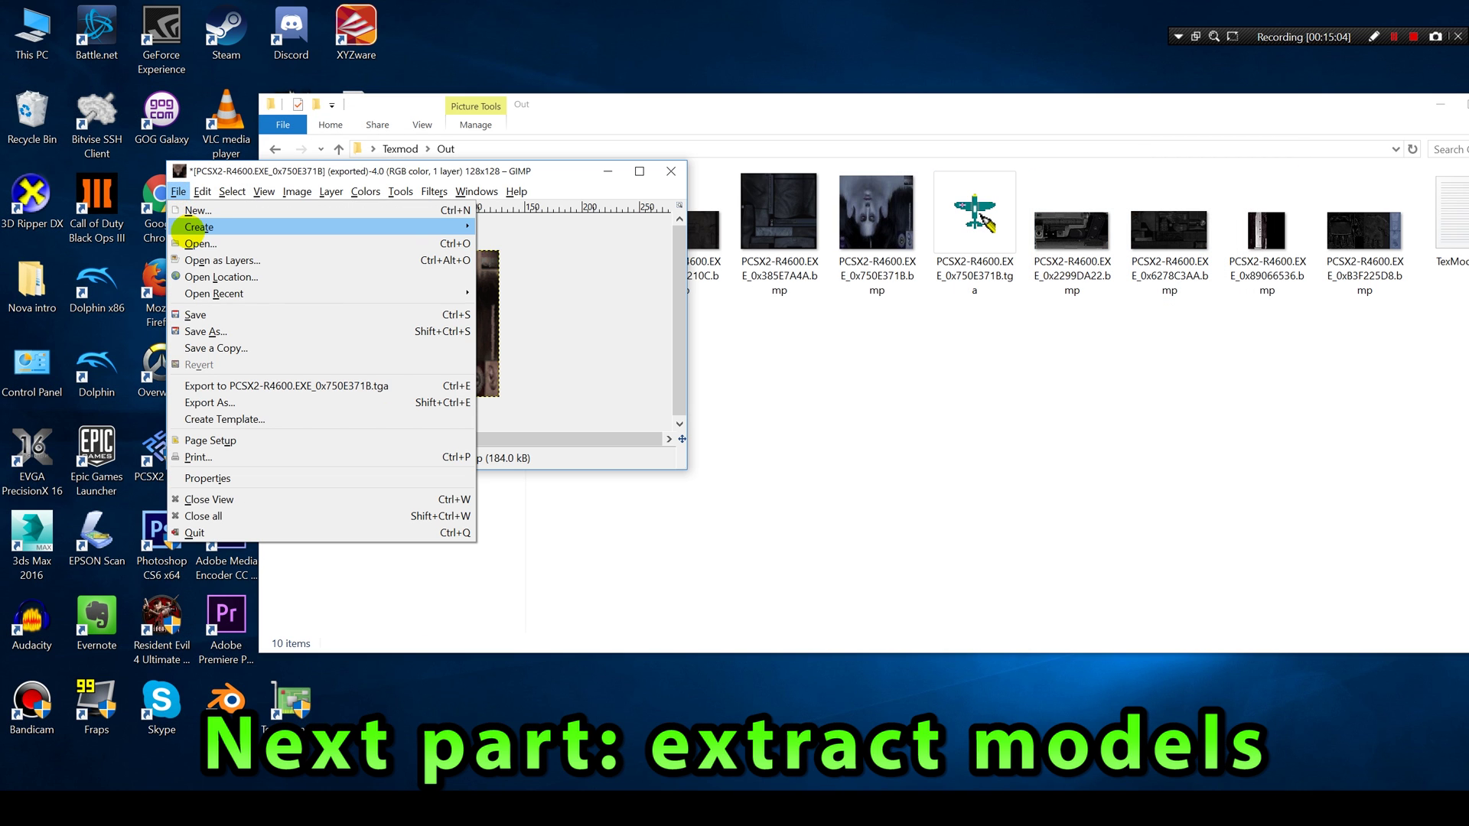
Open the texture PCSX2-R4600.EXE_0x385E7A4A.bmp in GIMP and close the exported face image, discarding its changes.
left_click(191, 243)
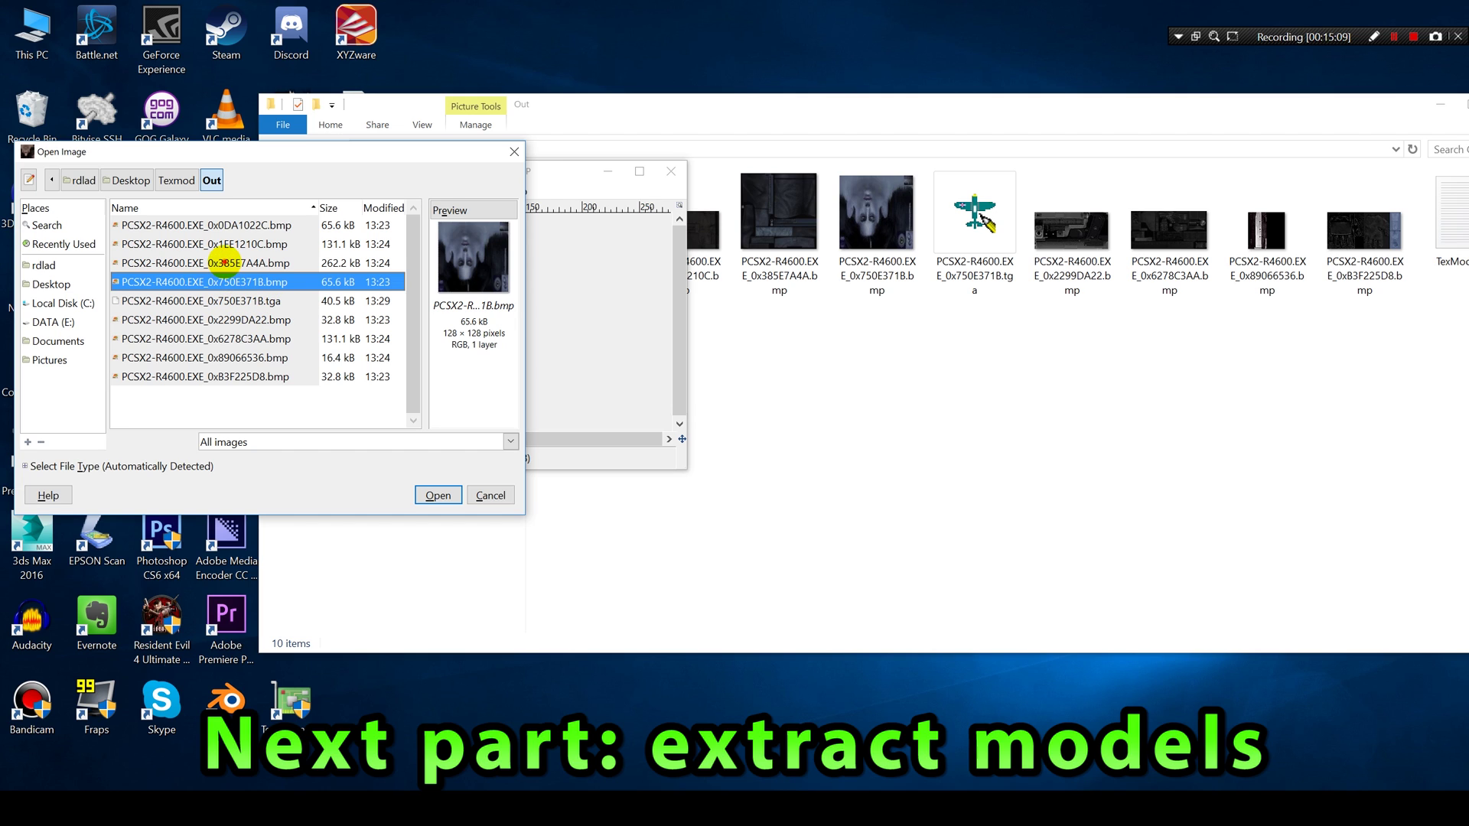
left_click(222, 263)
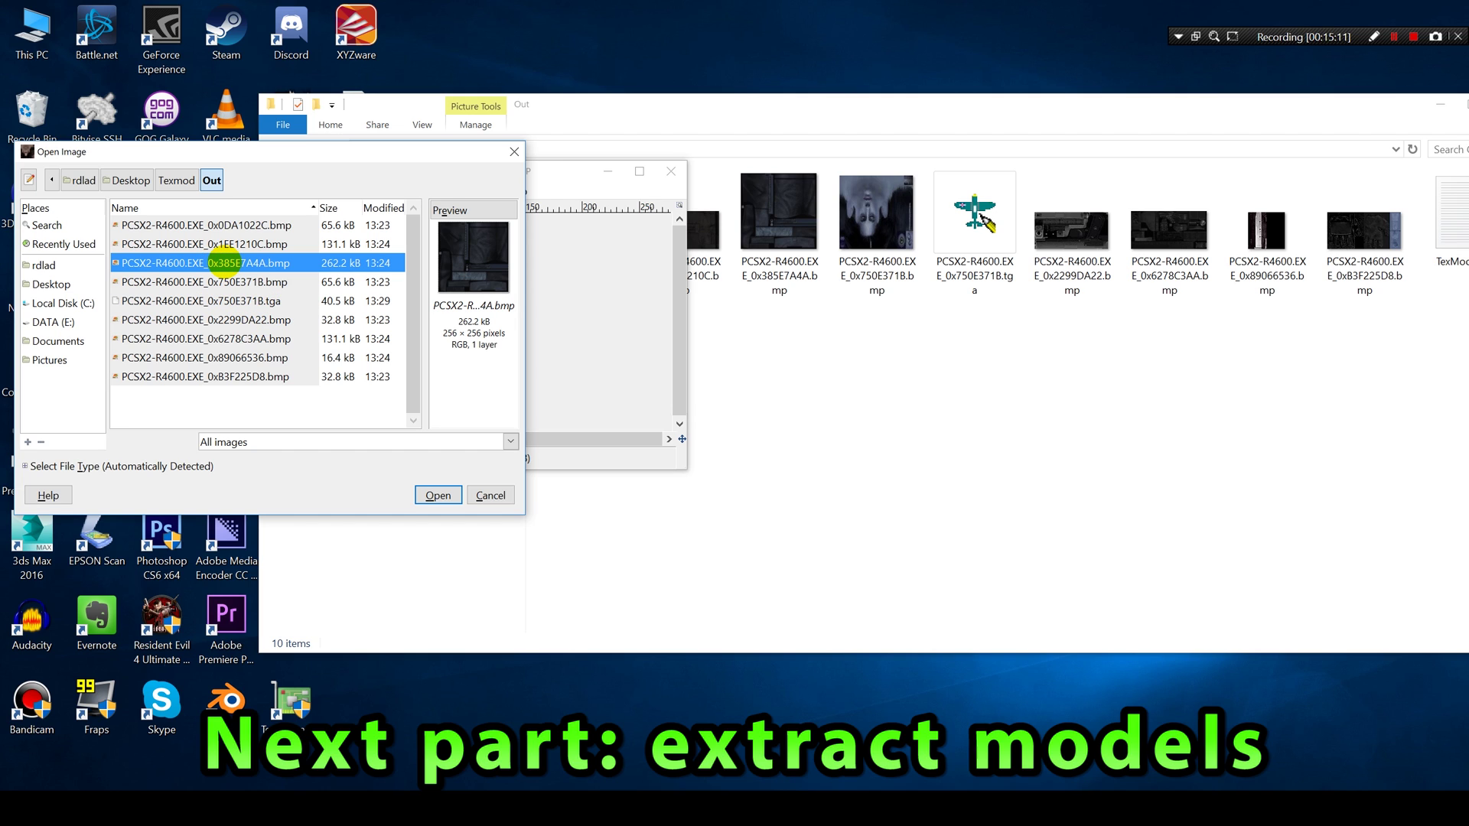
double_click(223, 263)
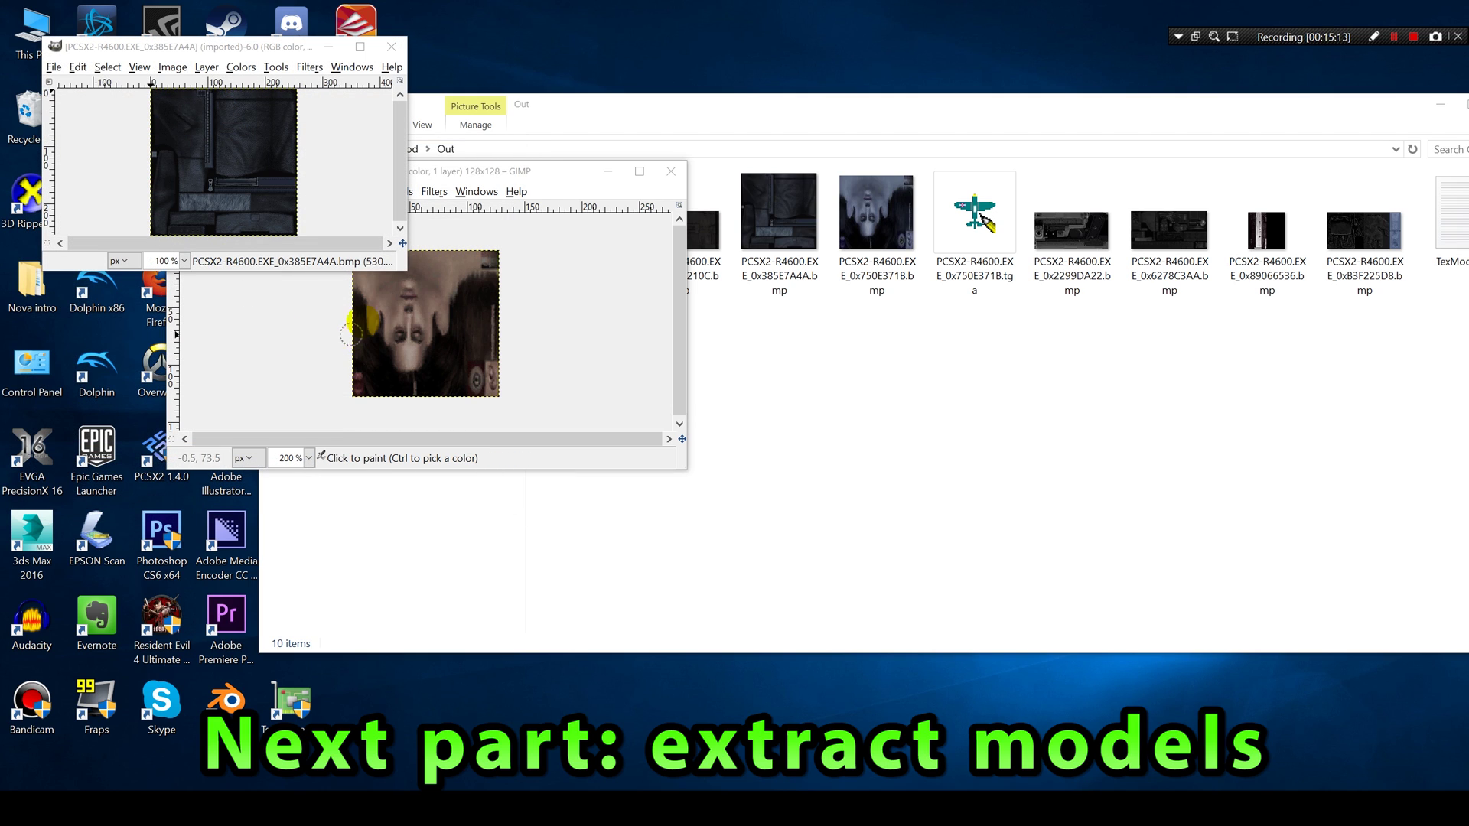
left_click(671, 171)
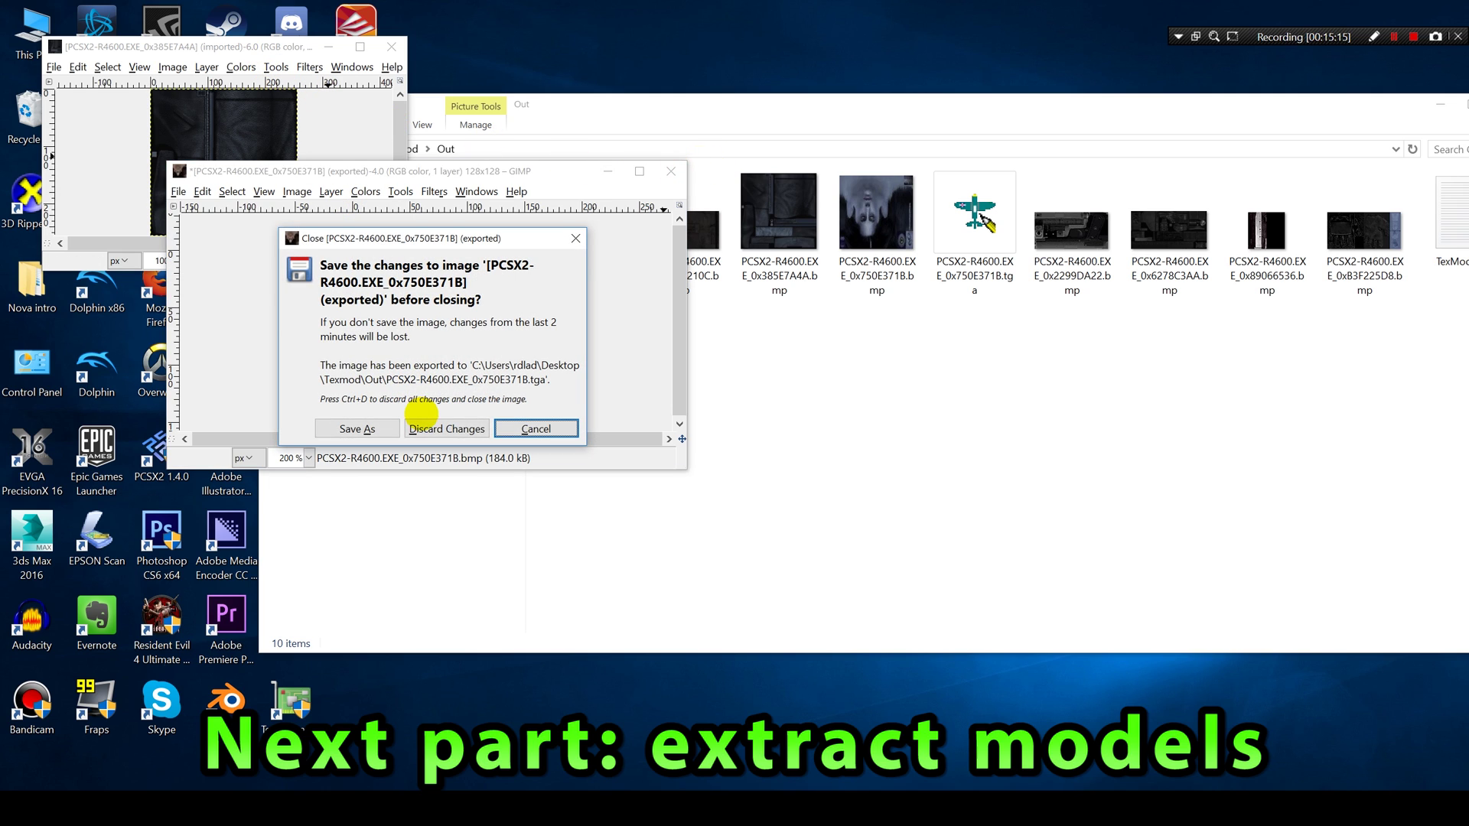
left_click(426, 423)
Apply the Channel Mixer to the PCSX2-R4600.EXE_0x385E7A4A texture with the Blue output channel at Red 100, Green 0 and Blue 0.
left_click_drag(245, 46, 421, 221)
left_click(417, 242)
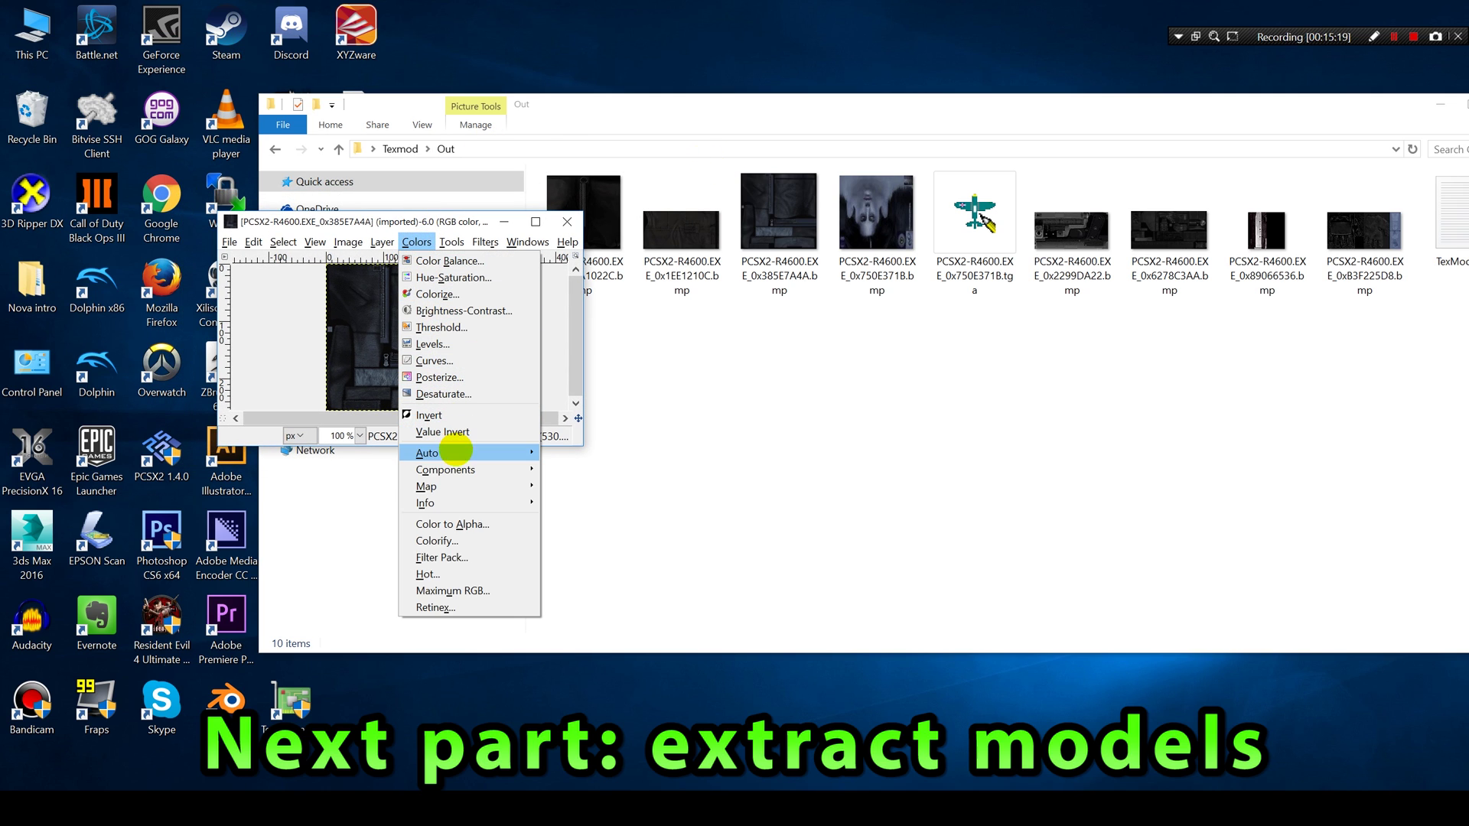
mouse_move(459, 470)
left_click(575, 469)
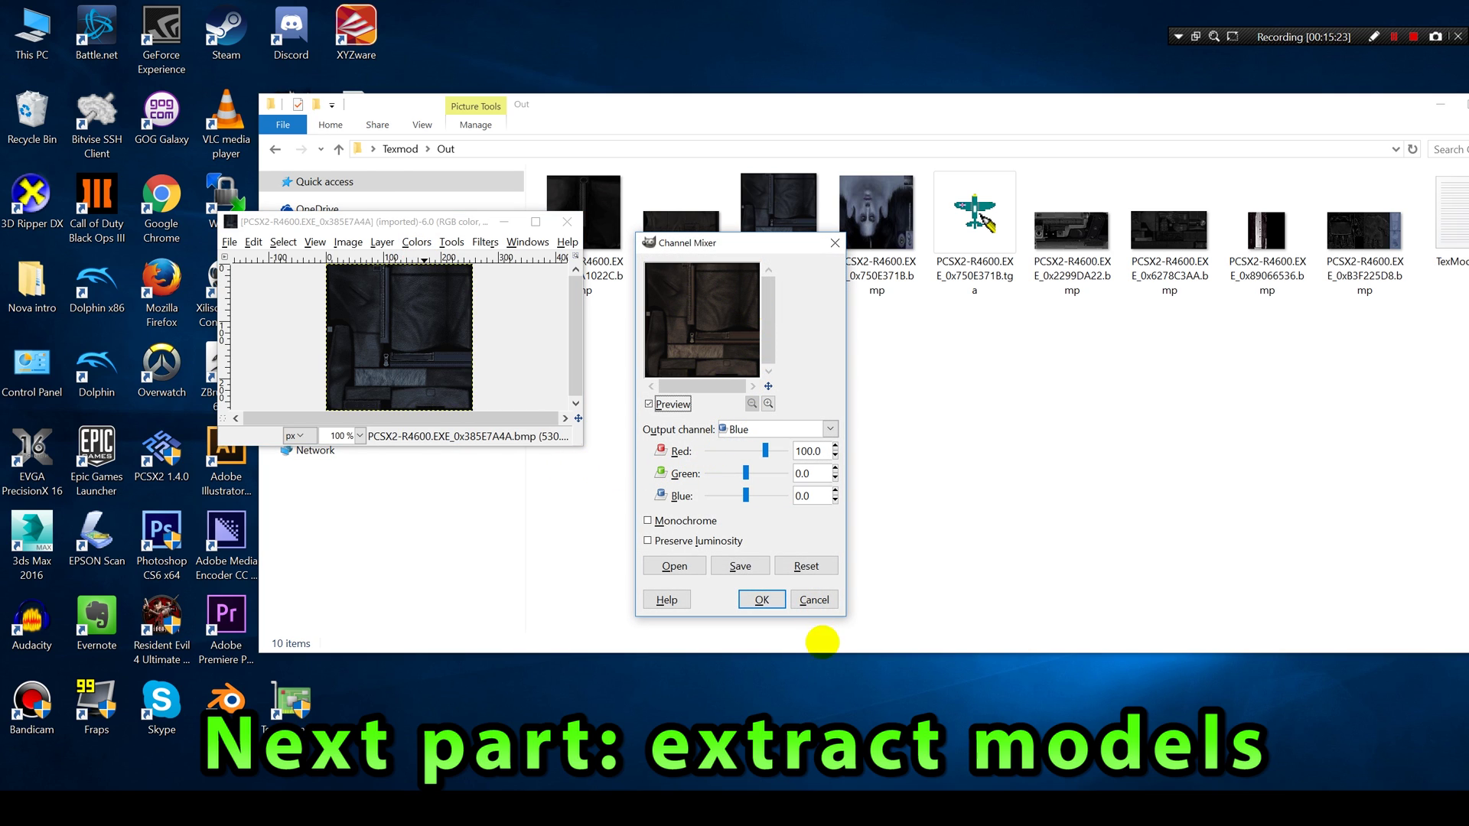
left_click(760, 600)
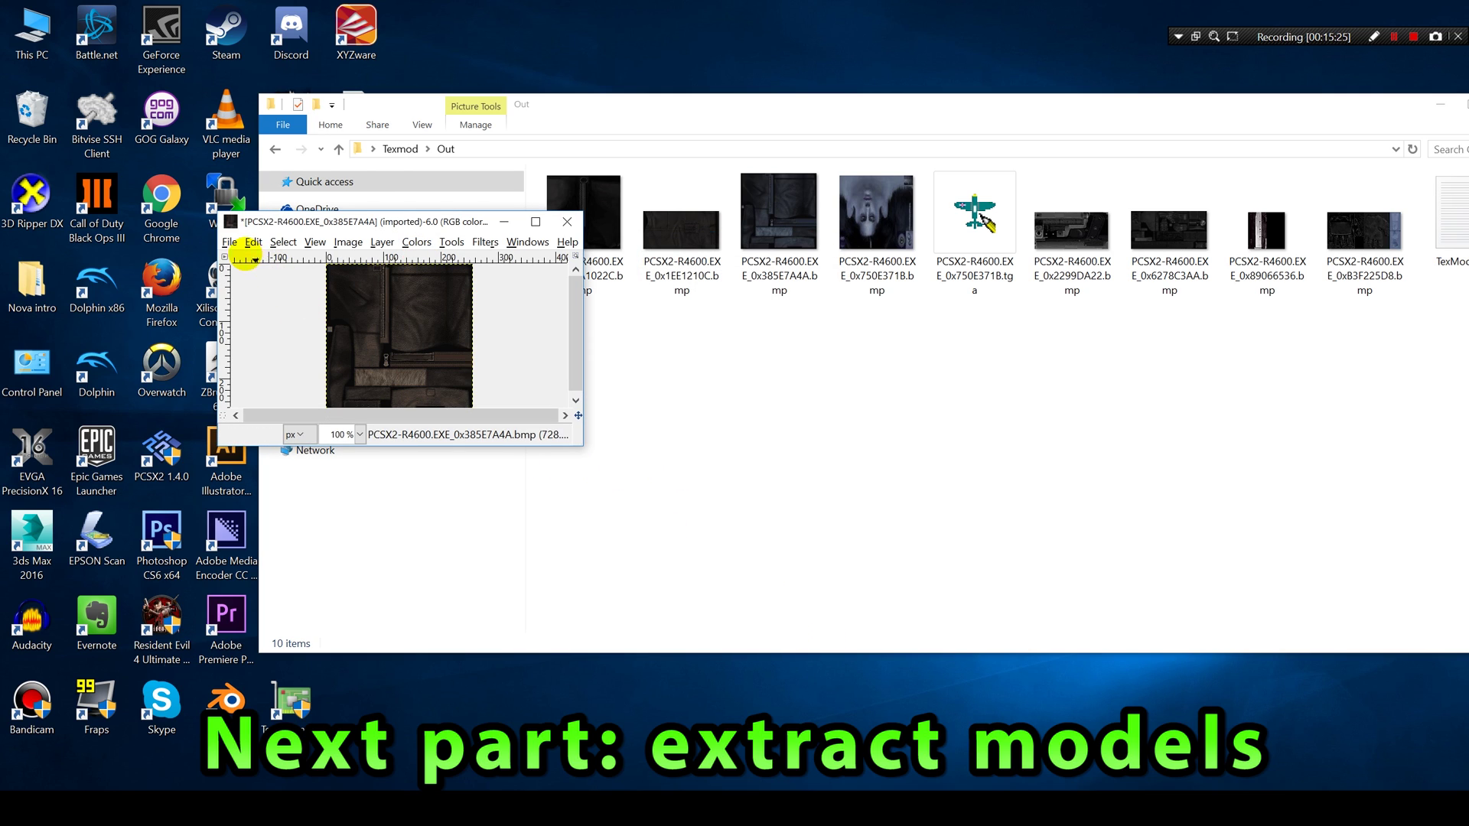
Export the corrected texture to the Out folder as TarGA image PCSX2-R4600.EXE_0x385E7A4A.tga.
left_click(229, 242)
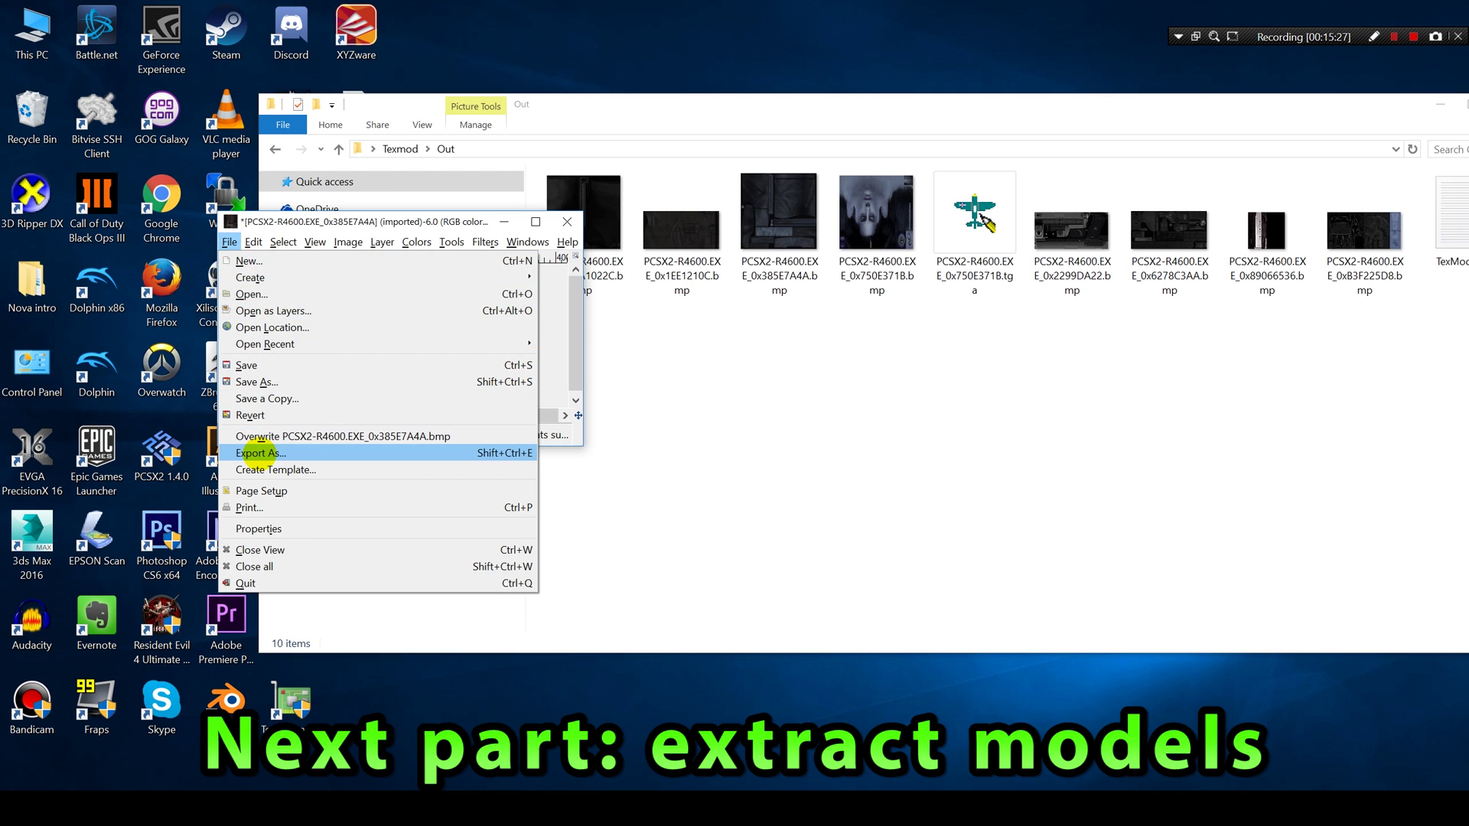
left_click(254, 453)
left_click(363, 327)
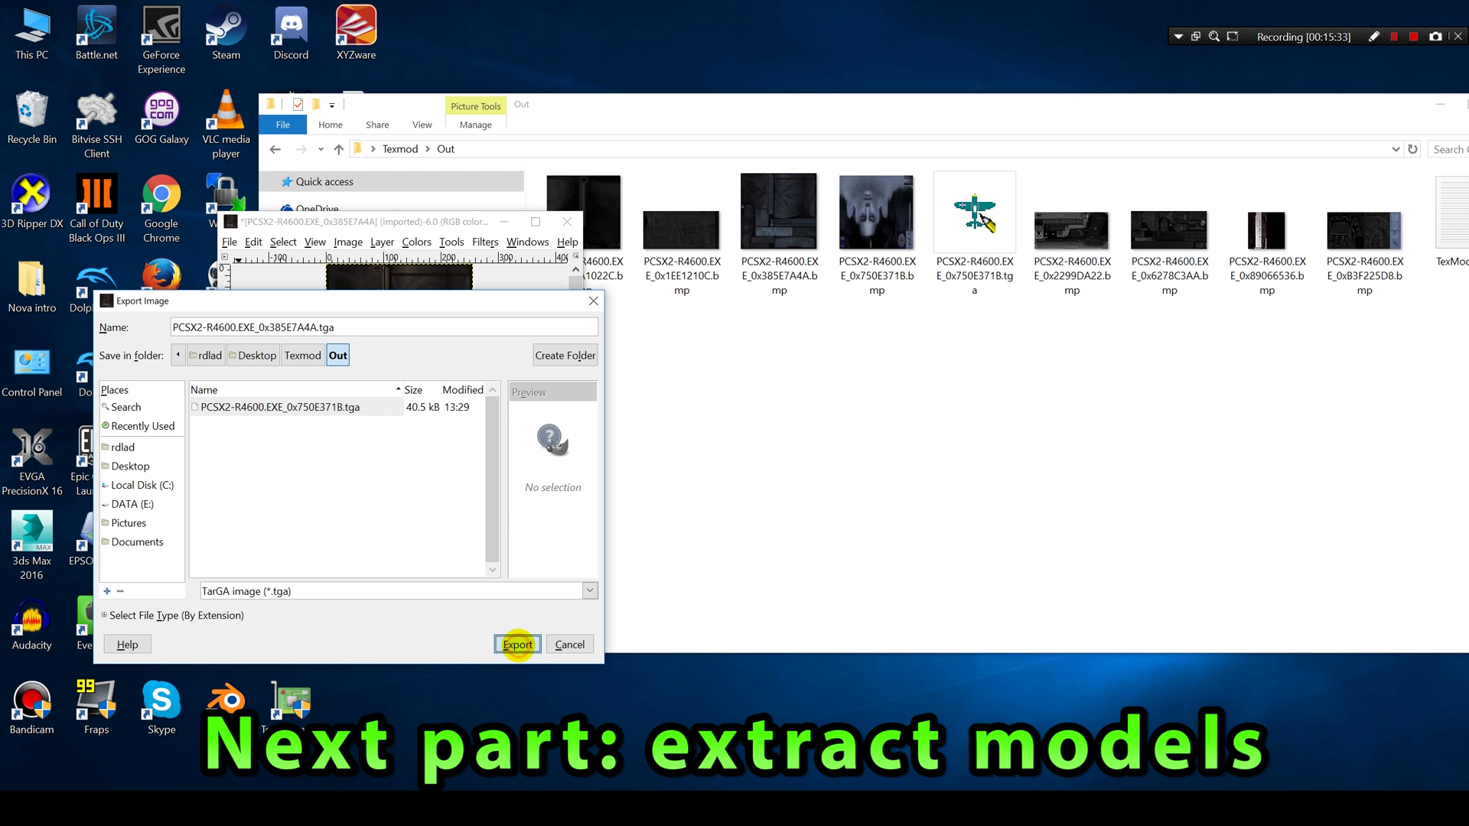
left_click(518, 645)
left_click(728, 462)
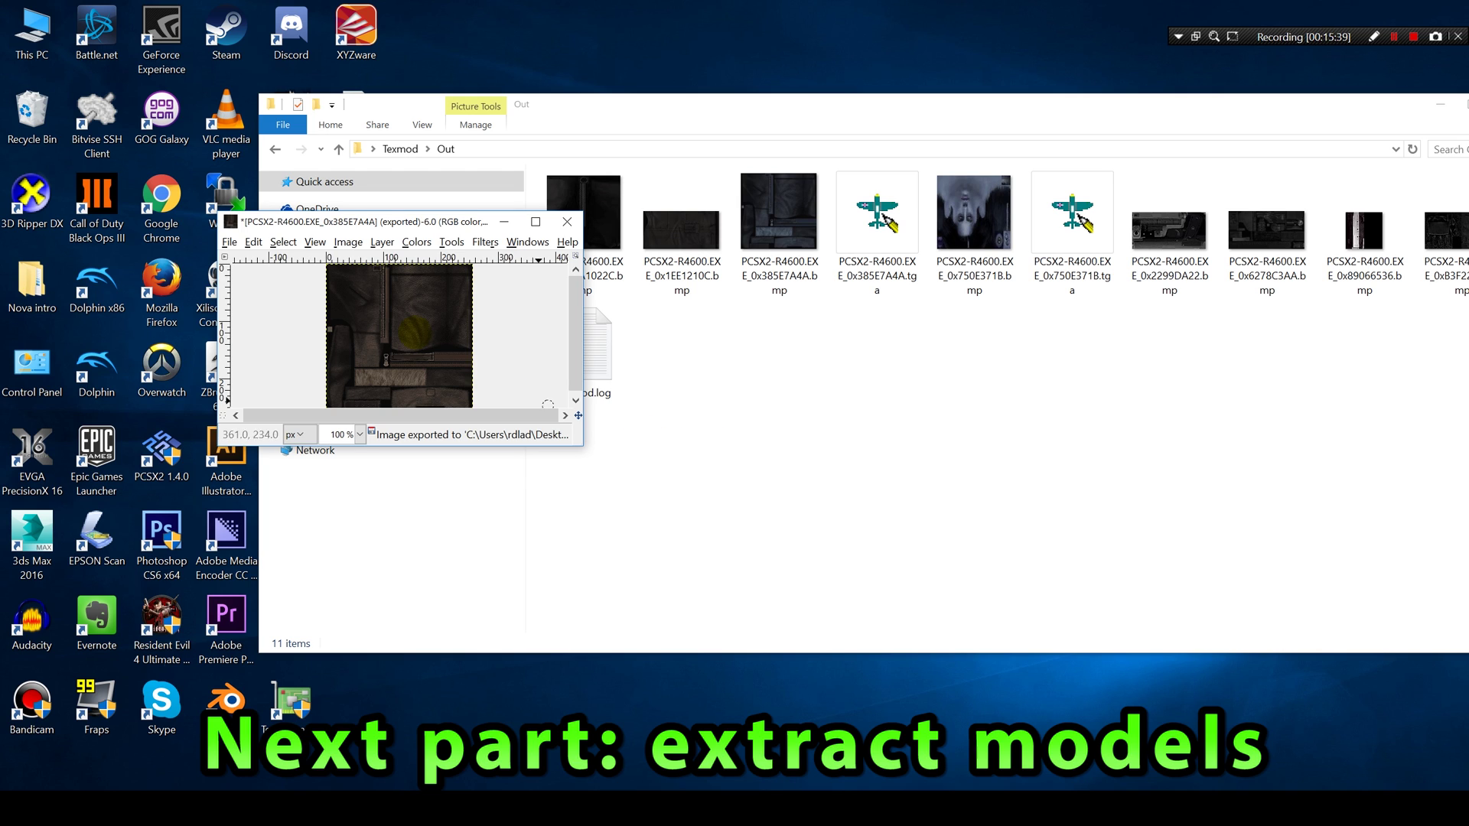
Open the texture PCSX2-R4600.EXE_0x1EE1210C.bmp from the Out folder and close the exported 0x385E7A4A image, discarding its changes.
left_click(229, 242)
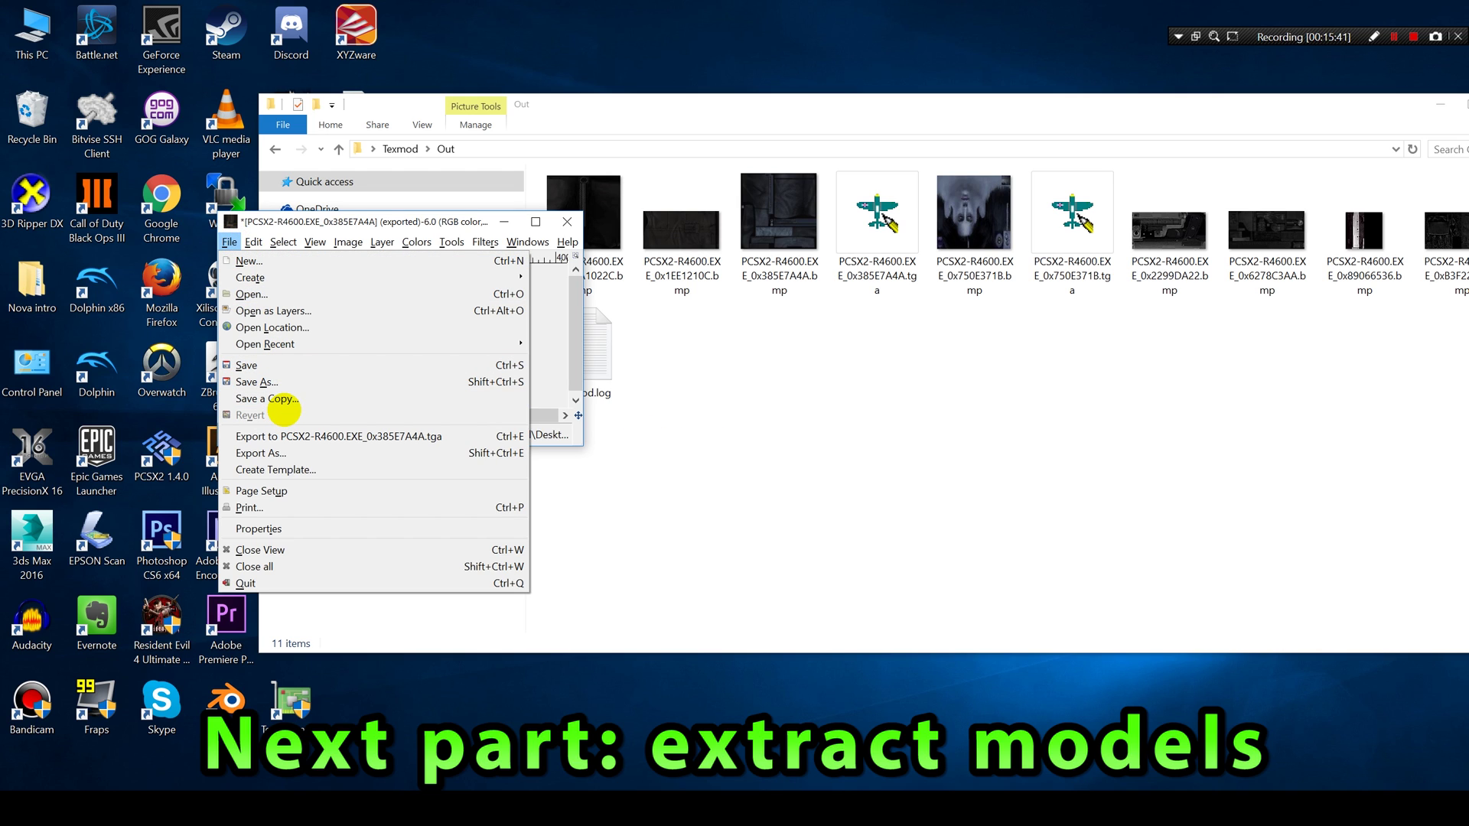
left_click(273, 294)
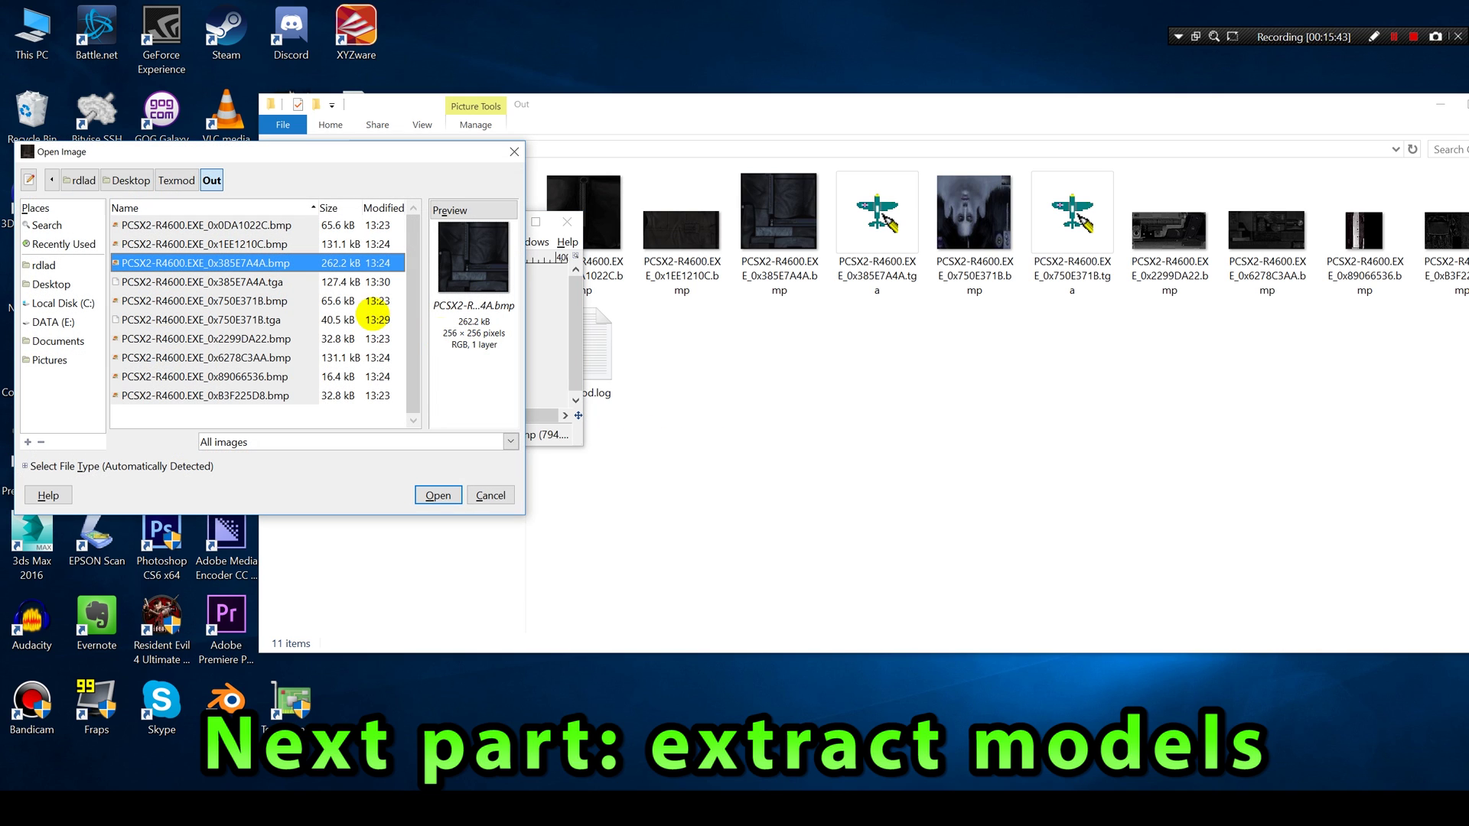
left_click(277, 245)
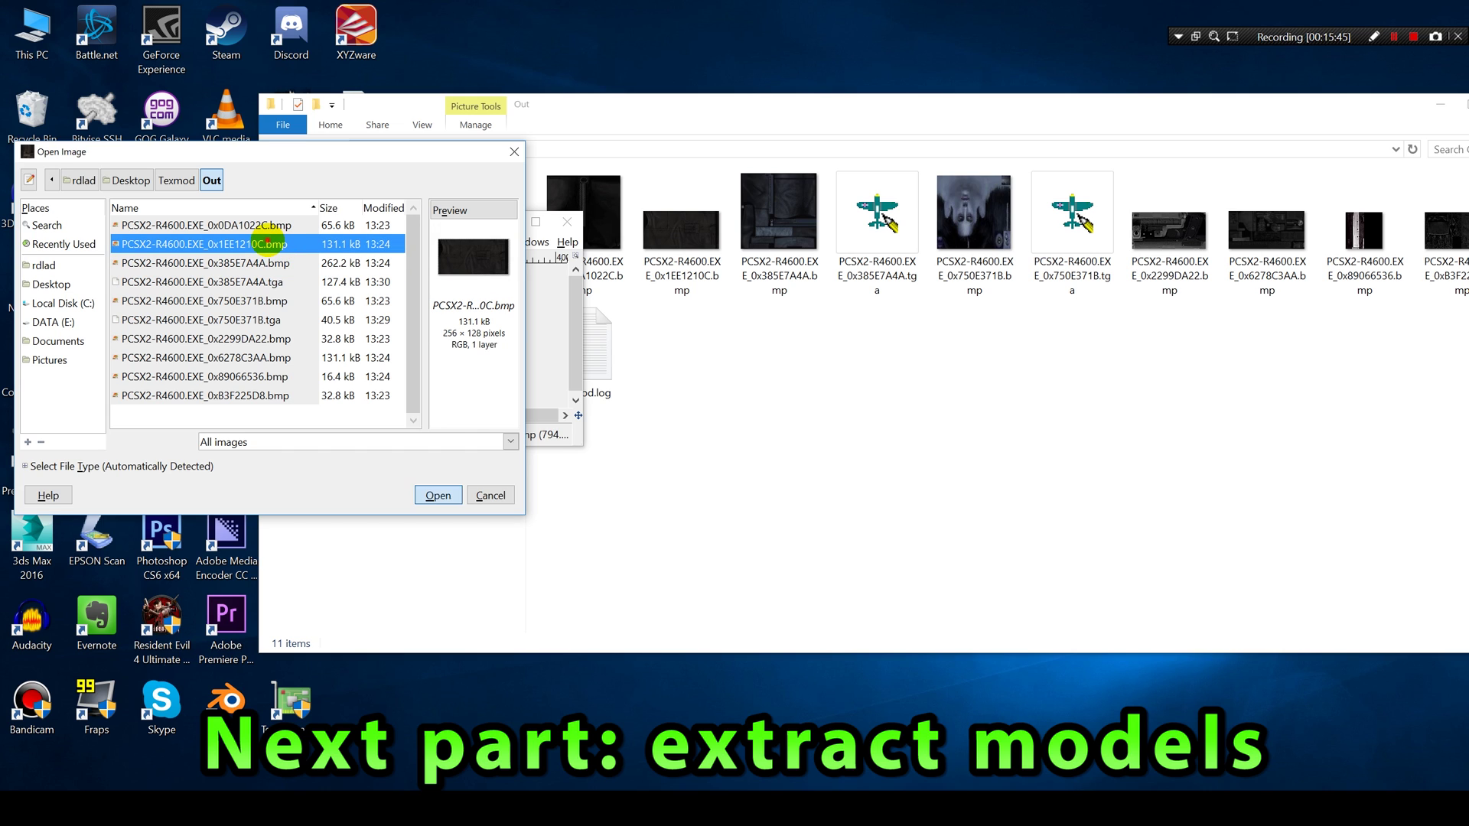
double_click(270, 245)
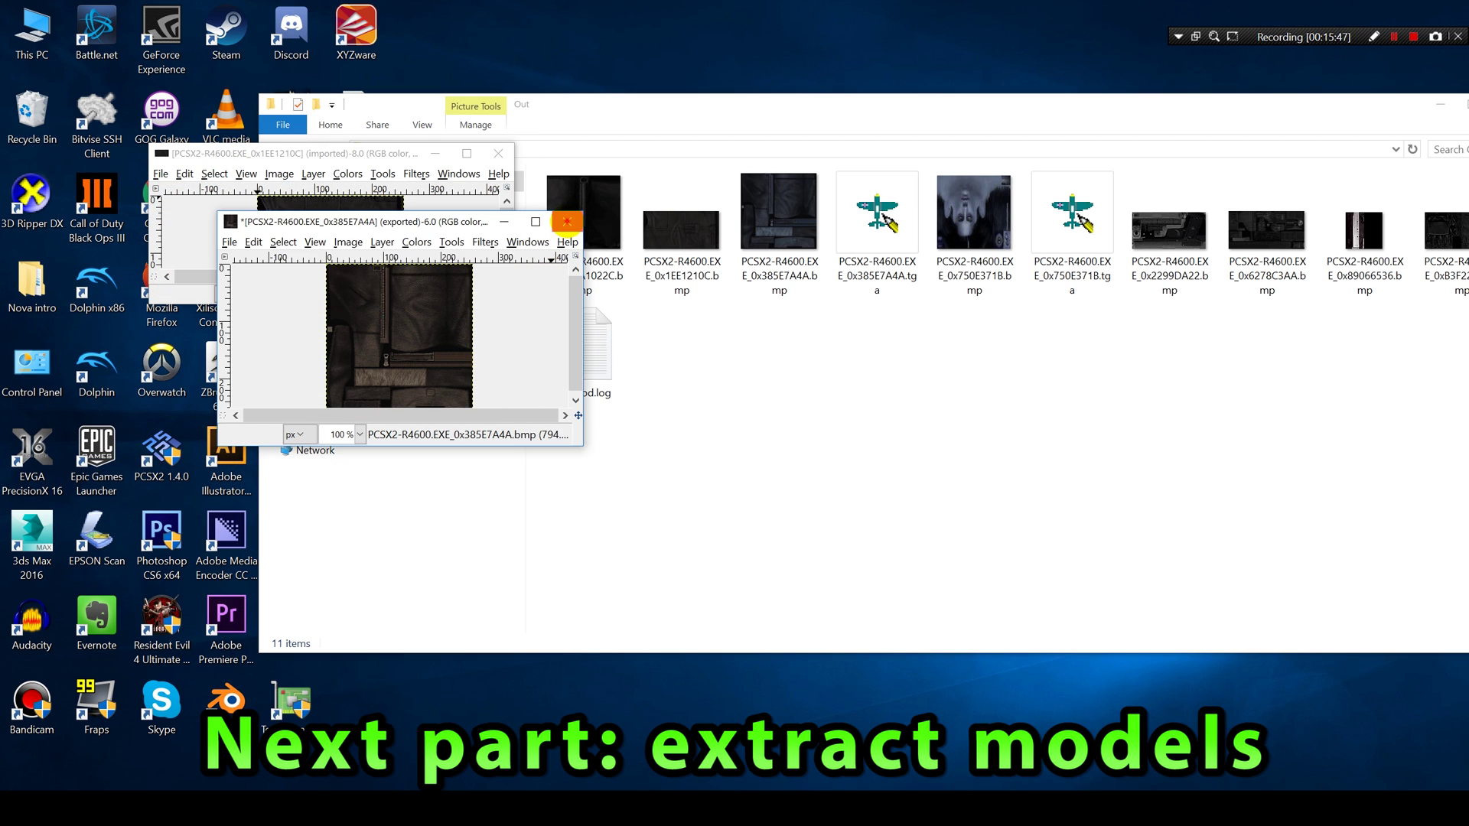
left_click(567, 221)
left_click(424, 436)
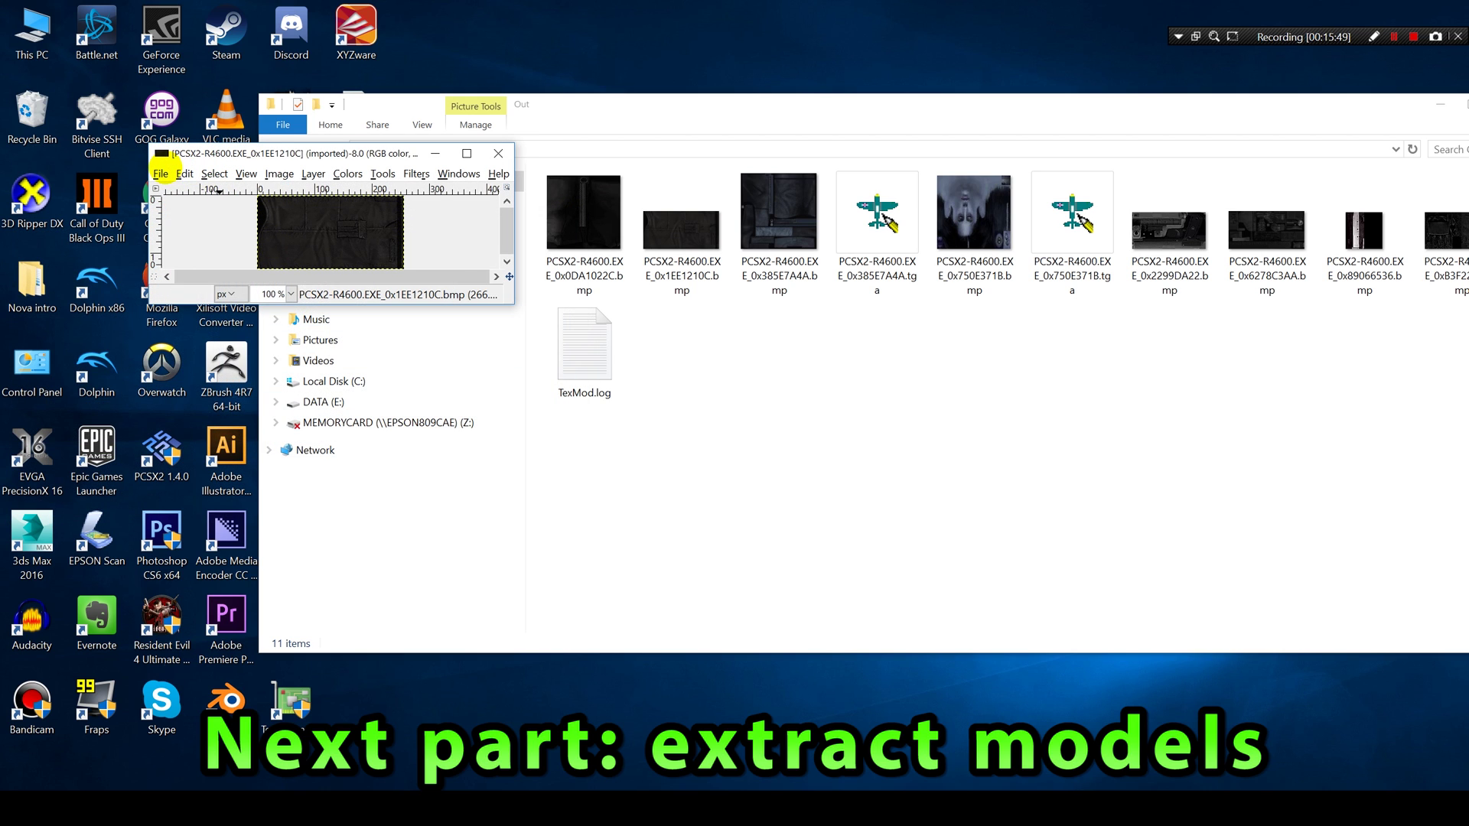